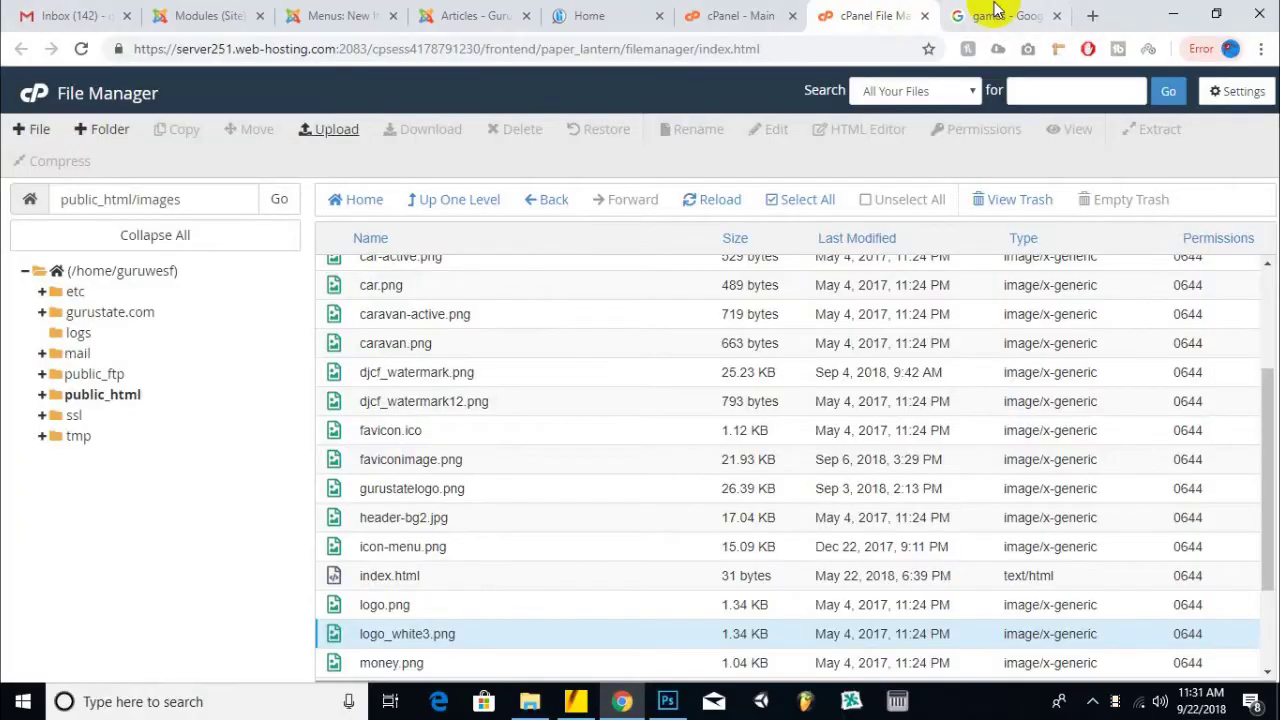
- Close the cPanel File Manager tab to return to the Google 'games' results
click(924, 16)
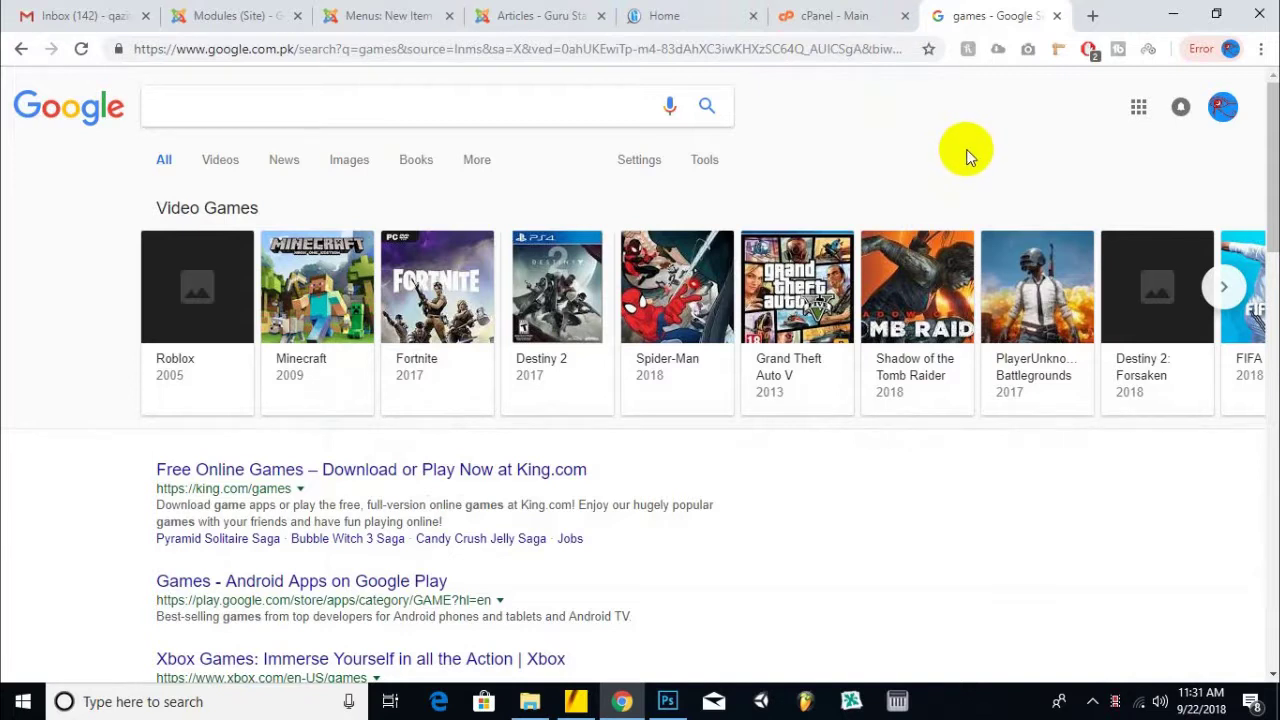
- Search Google for 'free classifieds'
click(211, 101)
text(free cla)
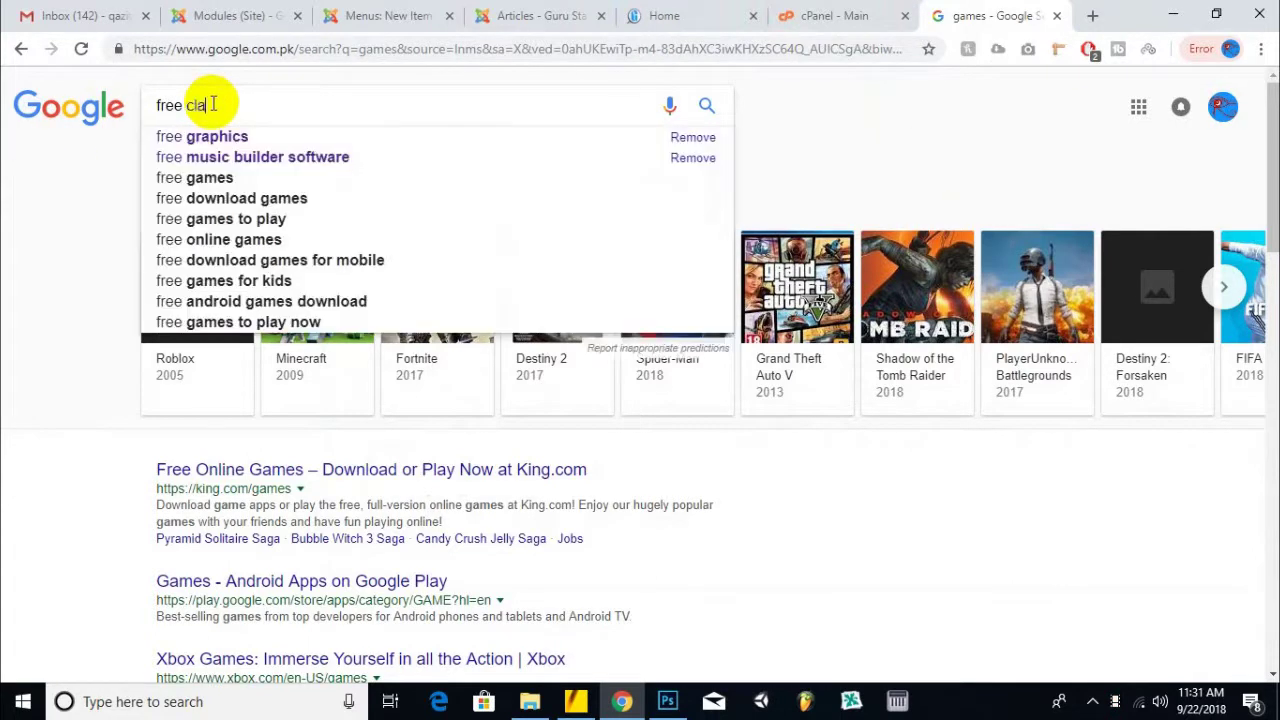
text(ssifieds)
key(Return)
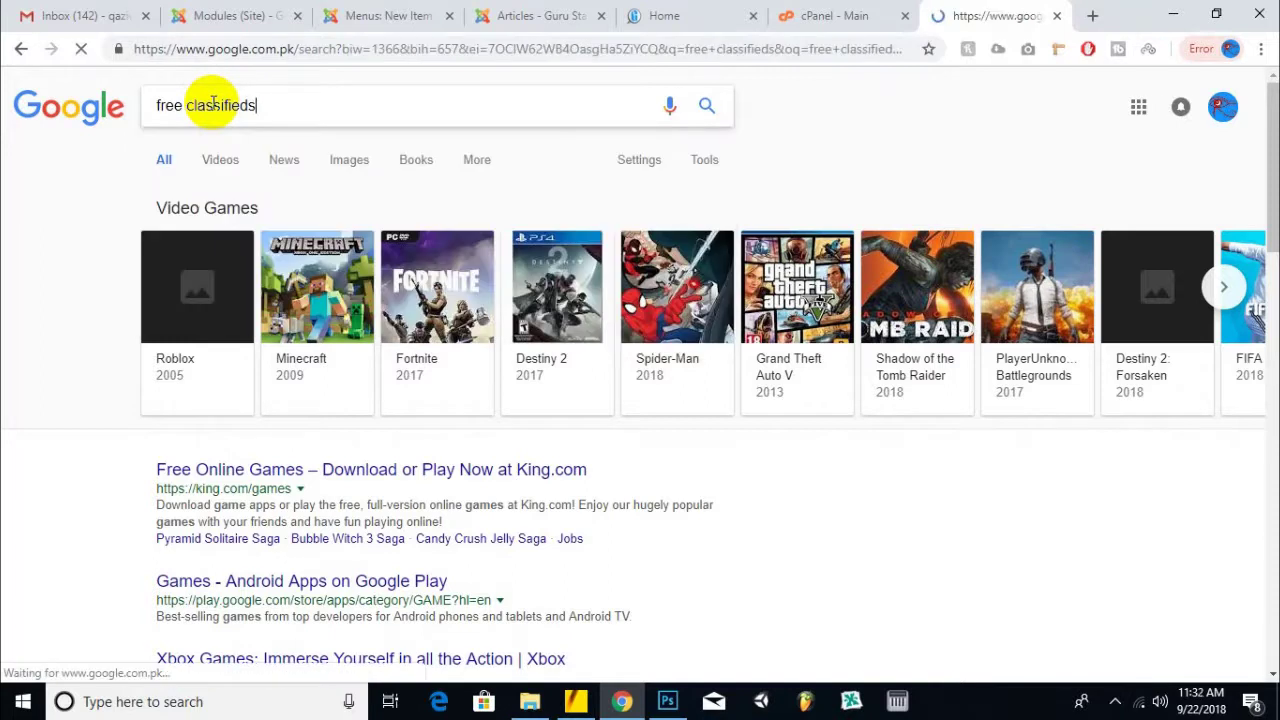
scroll(670, 480, down, 4)
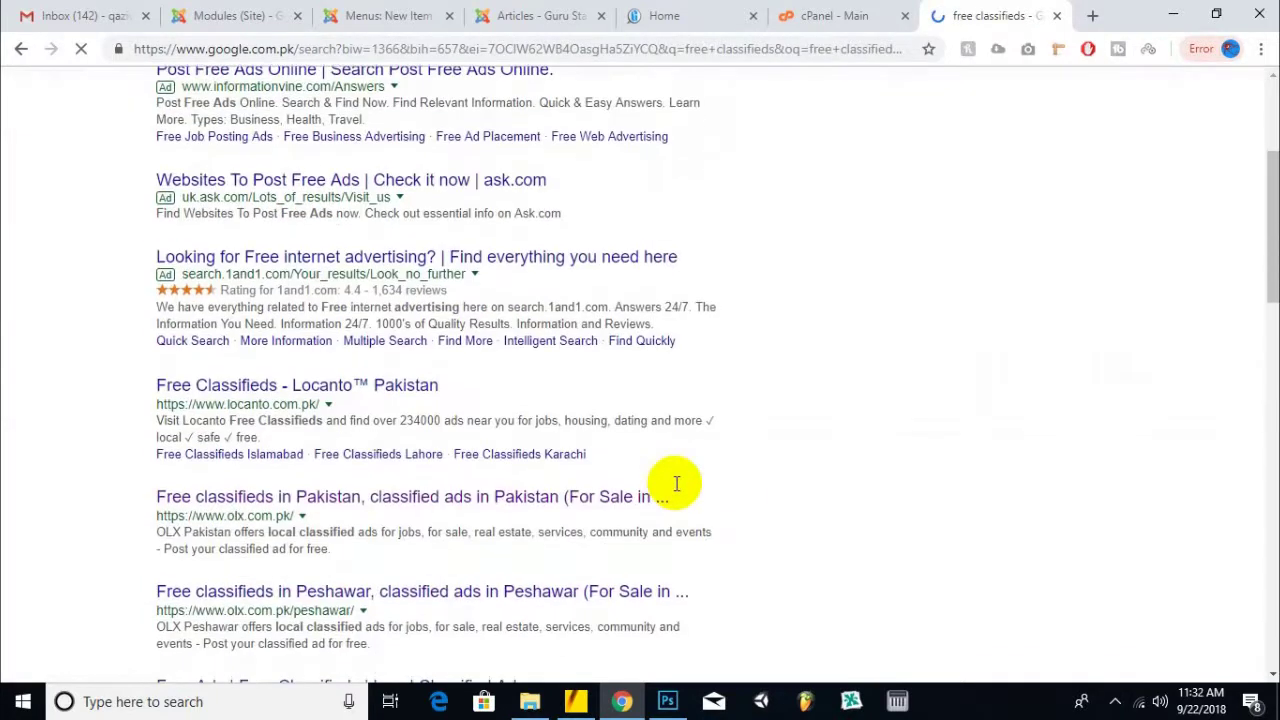
scroll(677, 483, down, 1)
scroll(665, 450, up, 4)
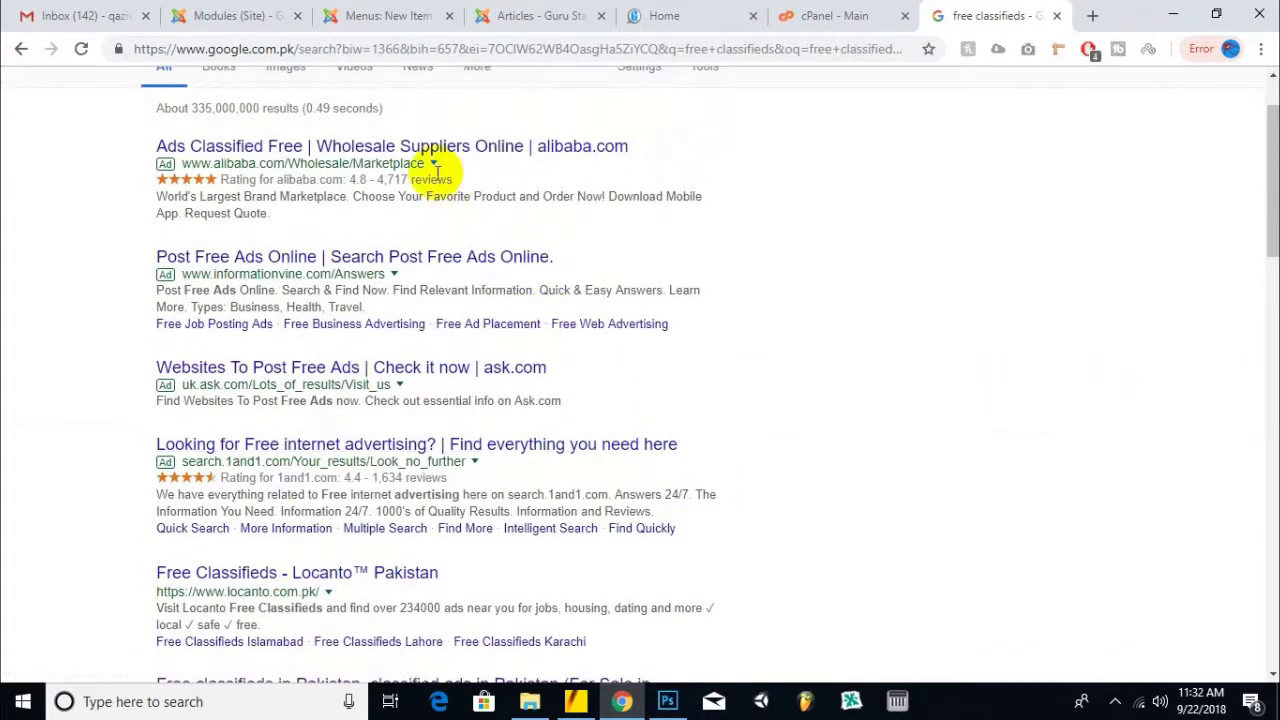
scroll(200, 205, up, 1)
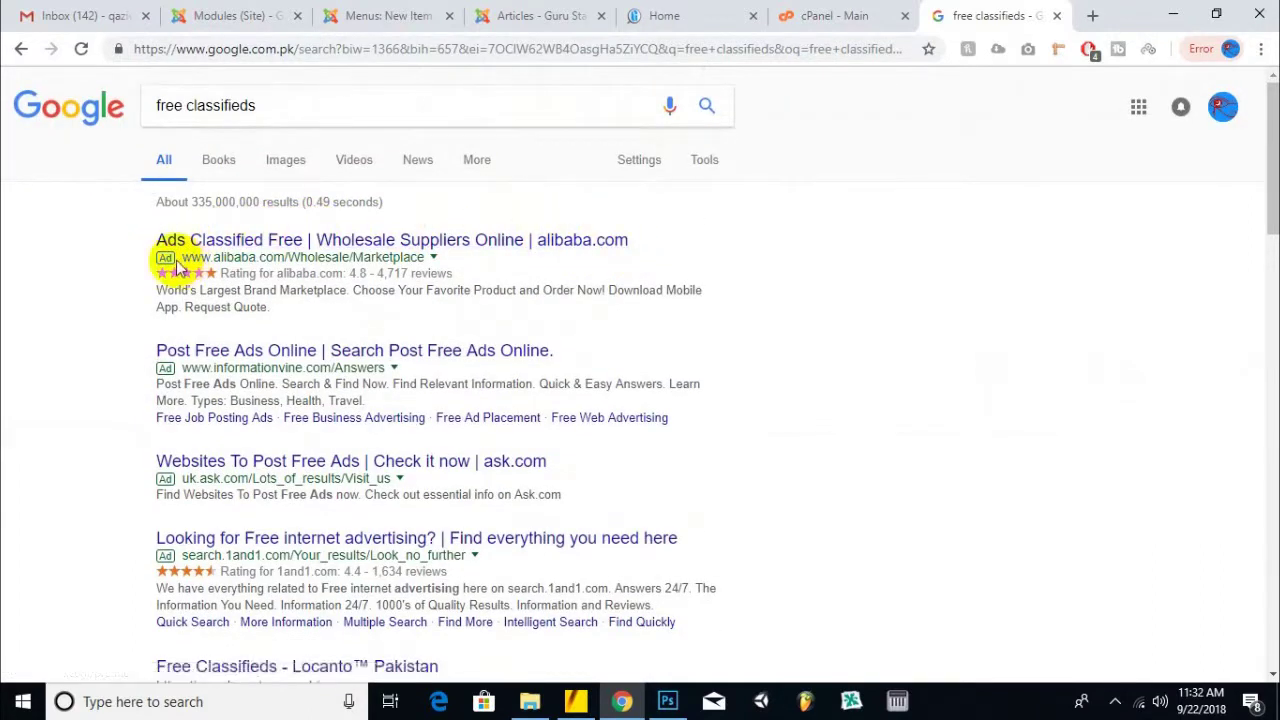
drag(150, 239, 343, 457)
click(93, 251)
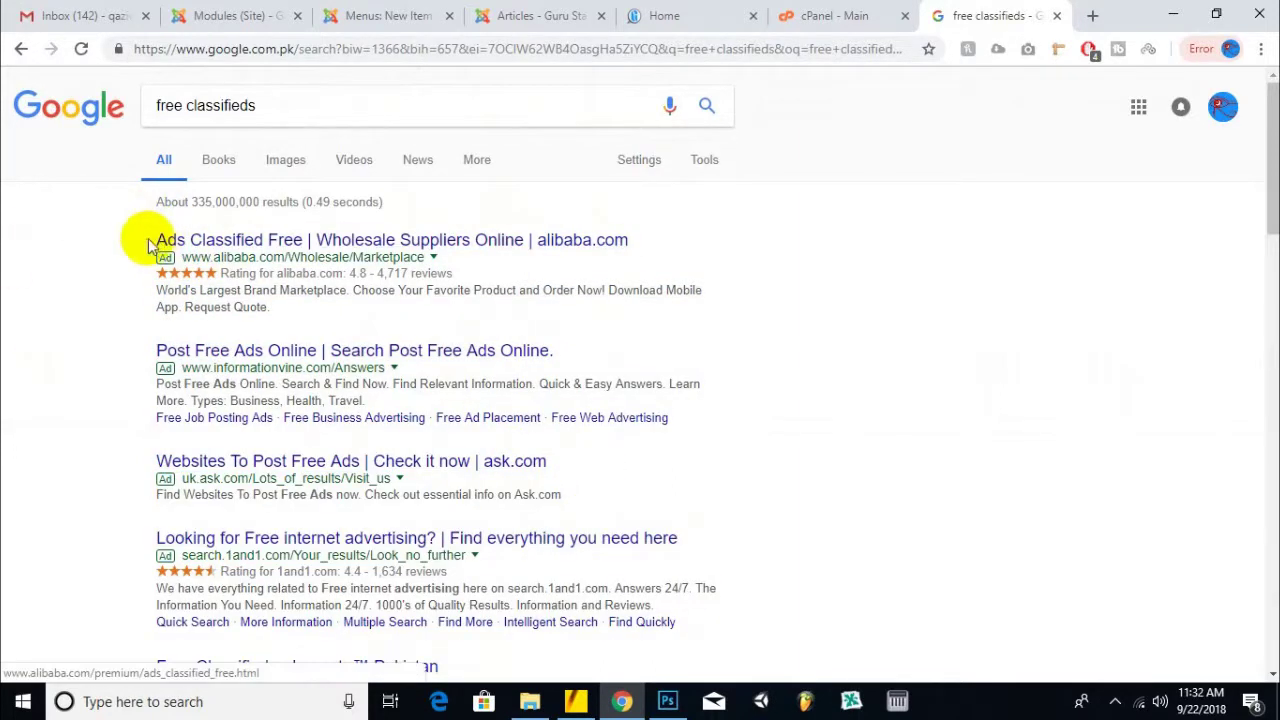
scroll(317, 292, down, 2)
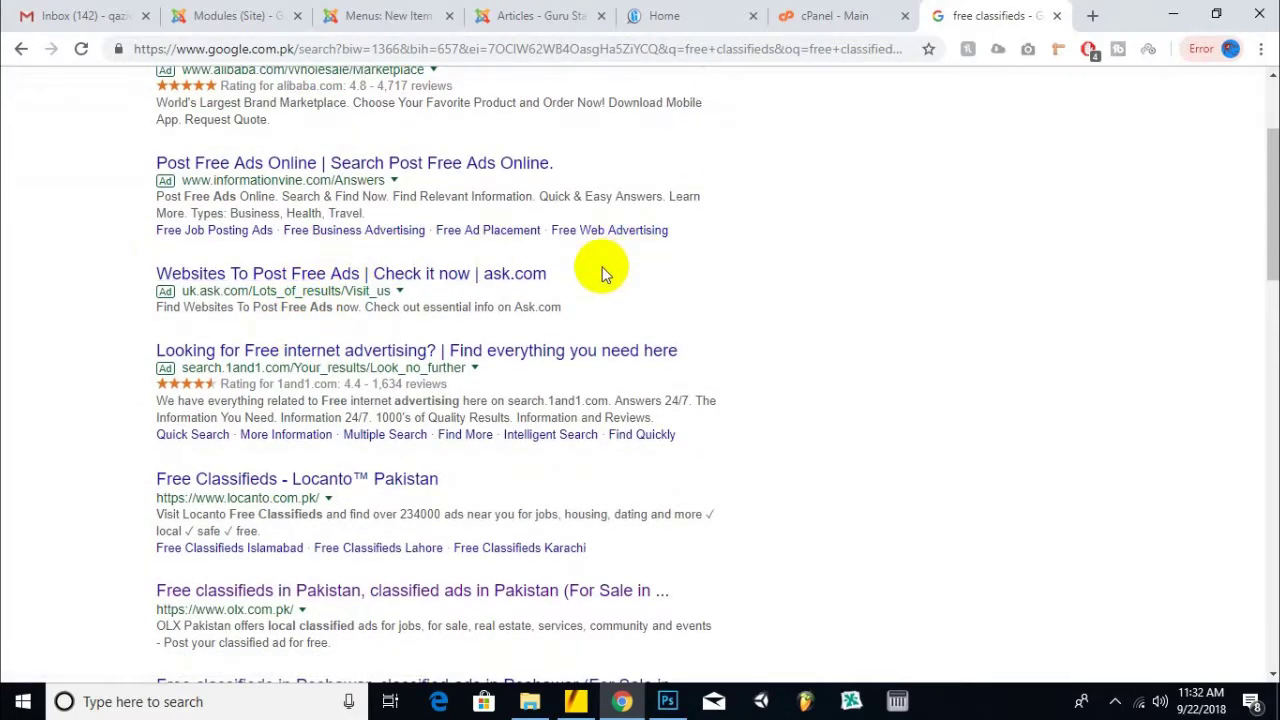
scroll(600, 268, down, 2)
scroll(230, 264, down, 1)
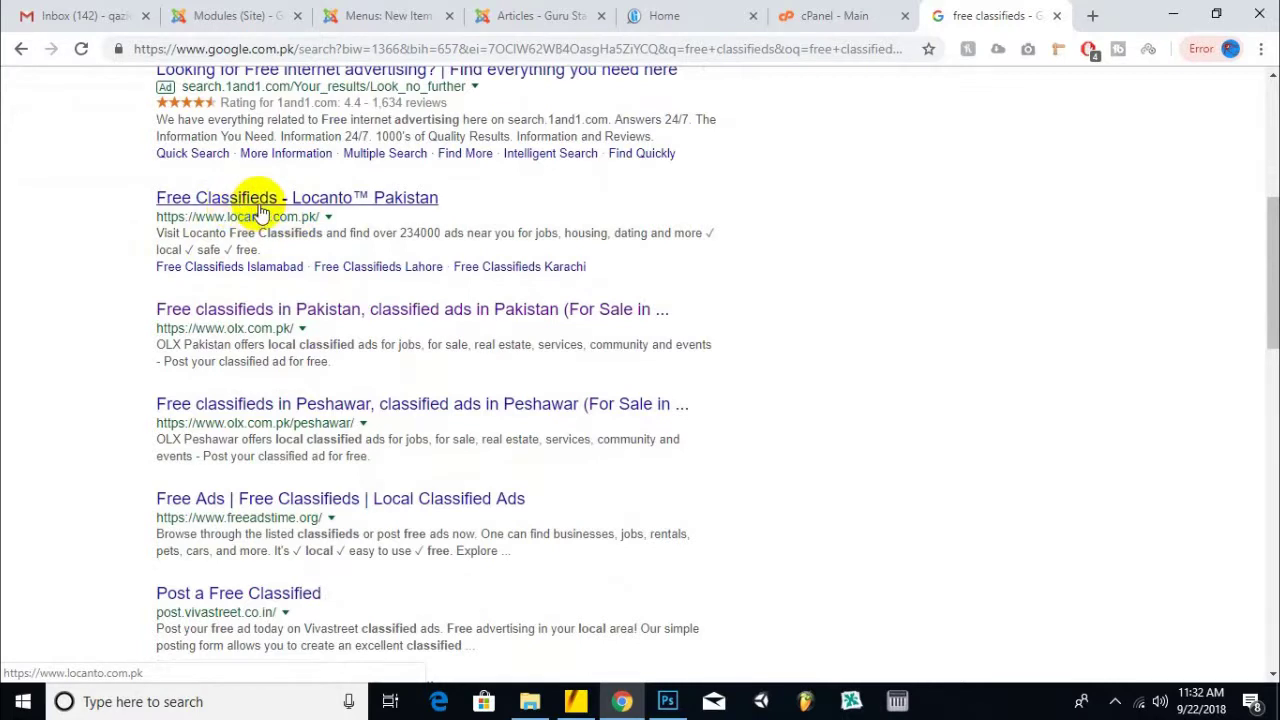
scroll(280, 328, down, 1)
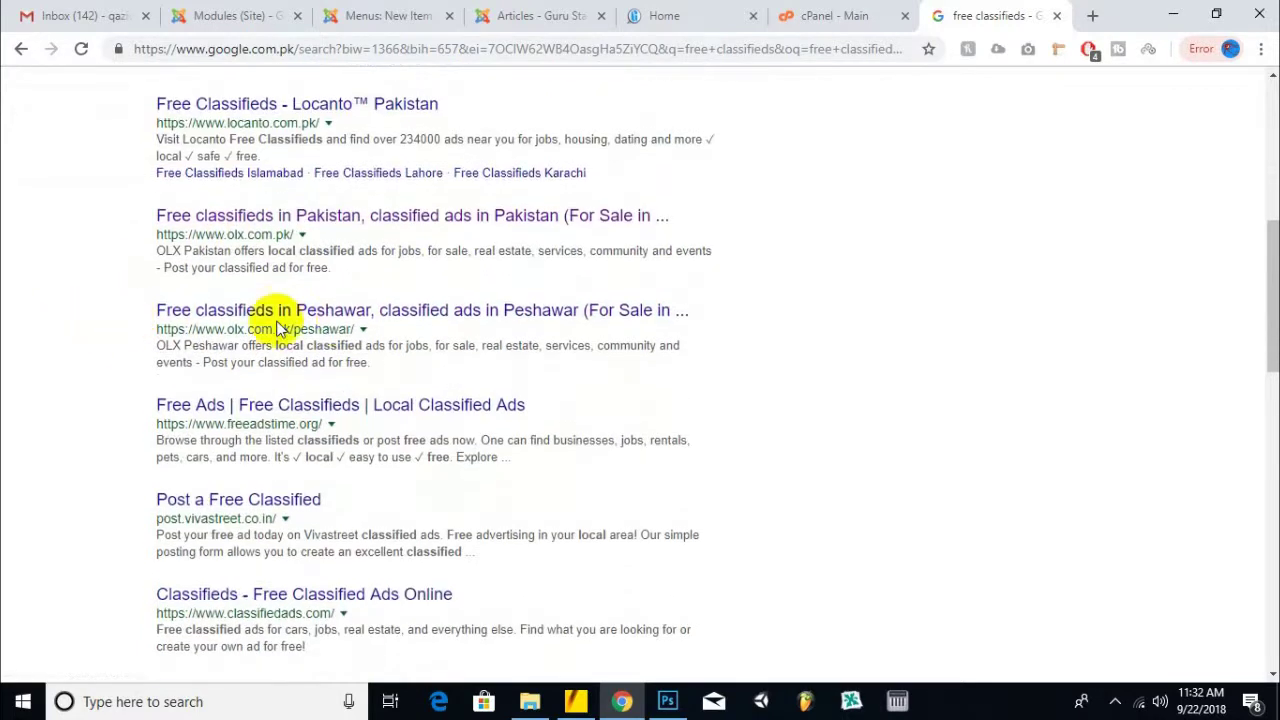
scroll(9, 314, down, 2)
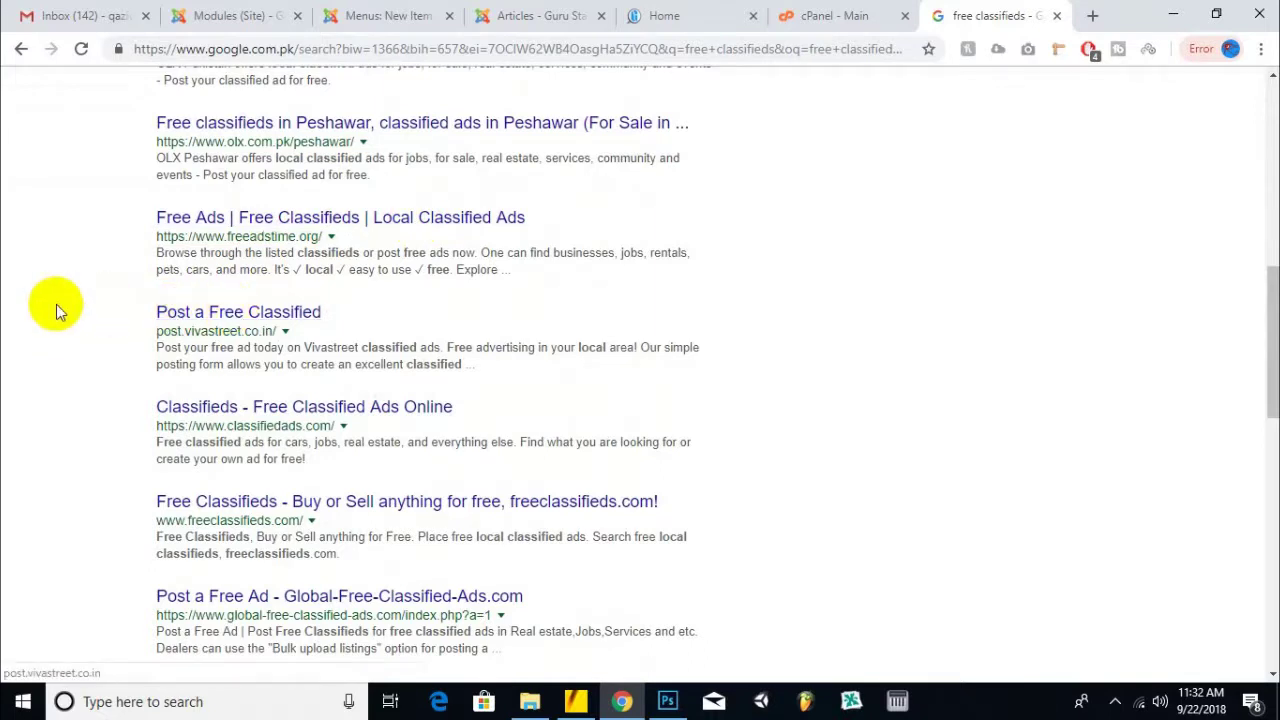
scroll(57, 306, down, 1)
scroll(250, 483, down, 8)
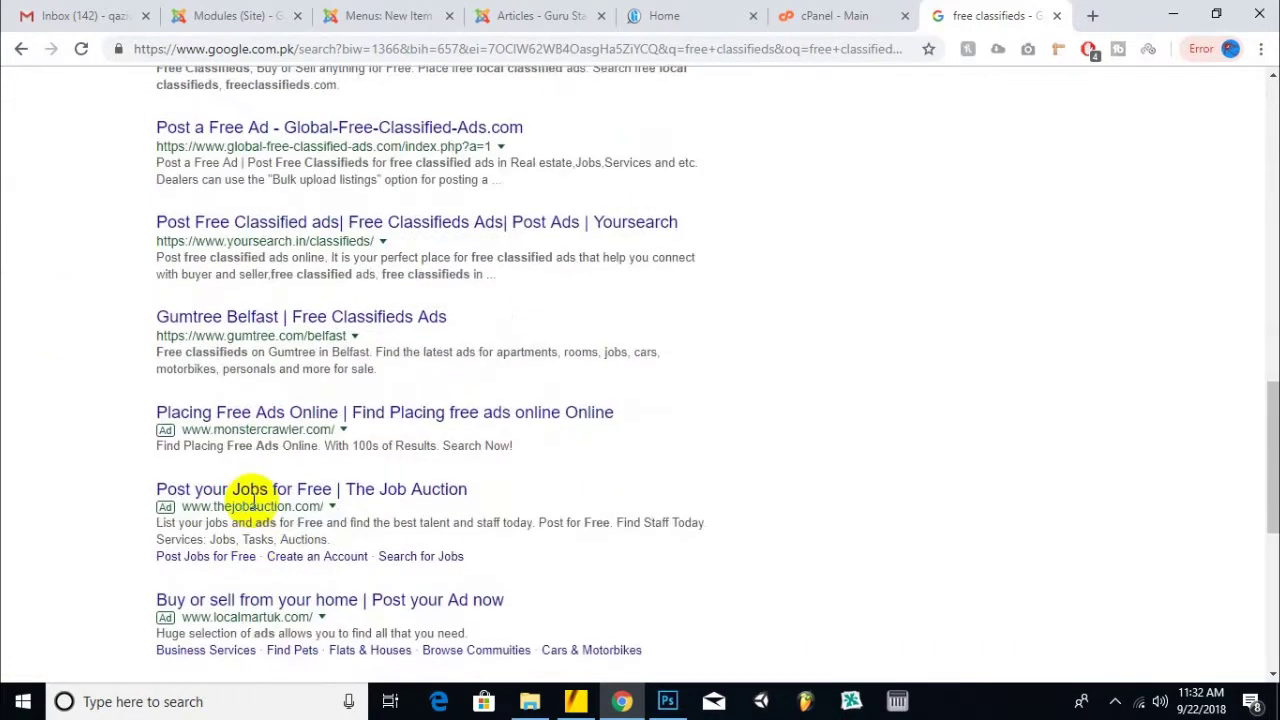
scroll(313, 378, up, 2)
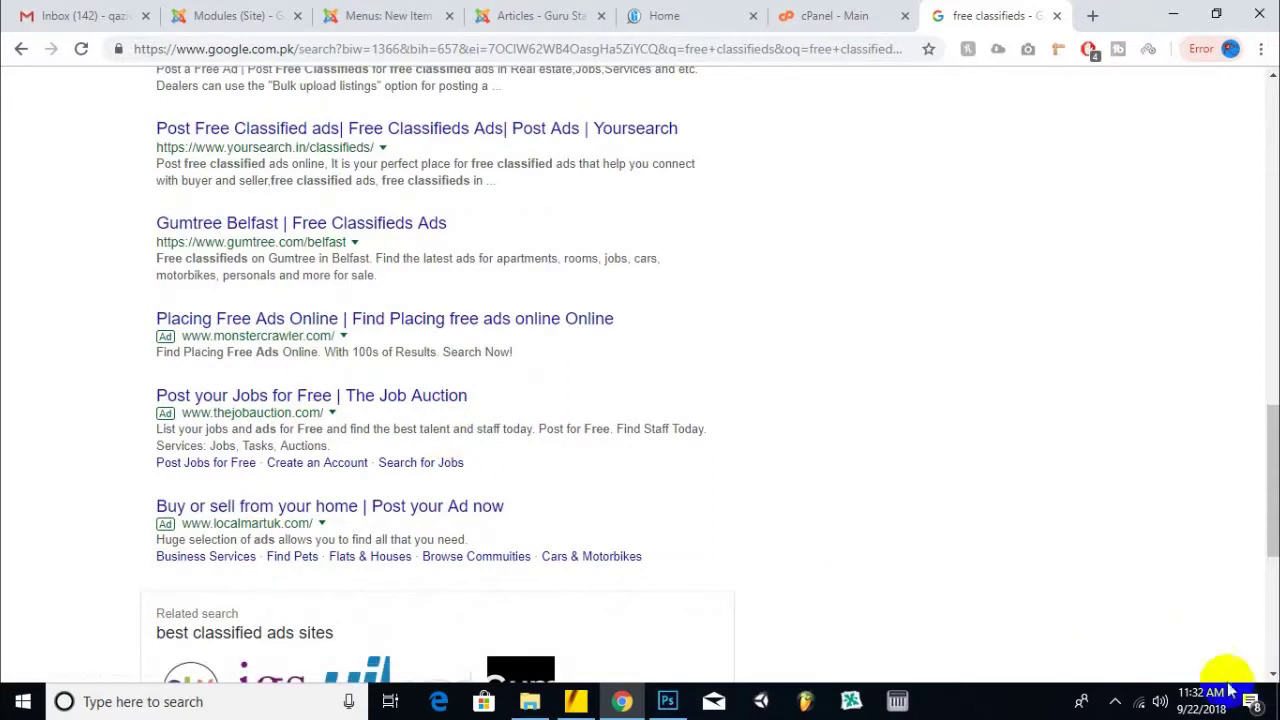
click(1113, 700)
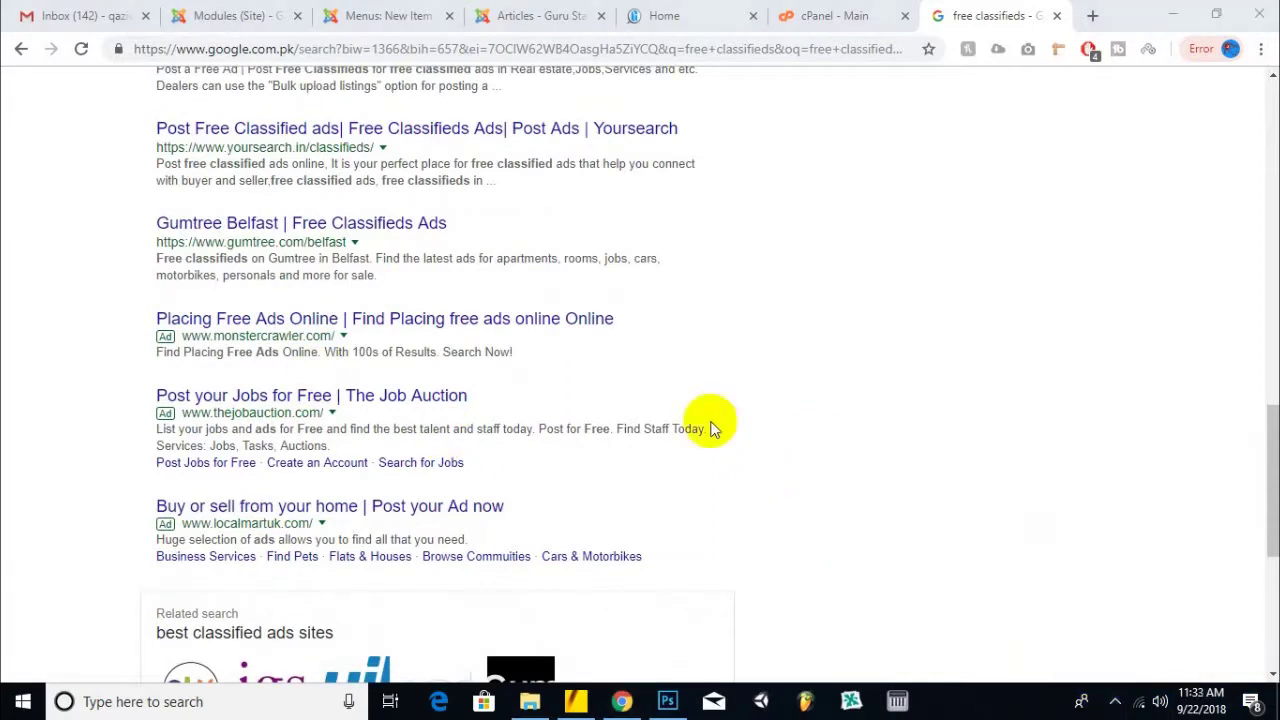
scroll(533, 355, up, 6)
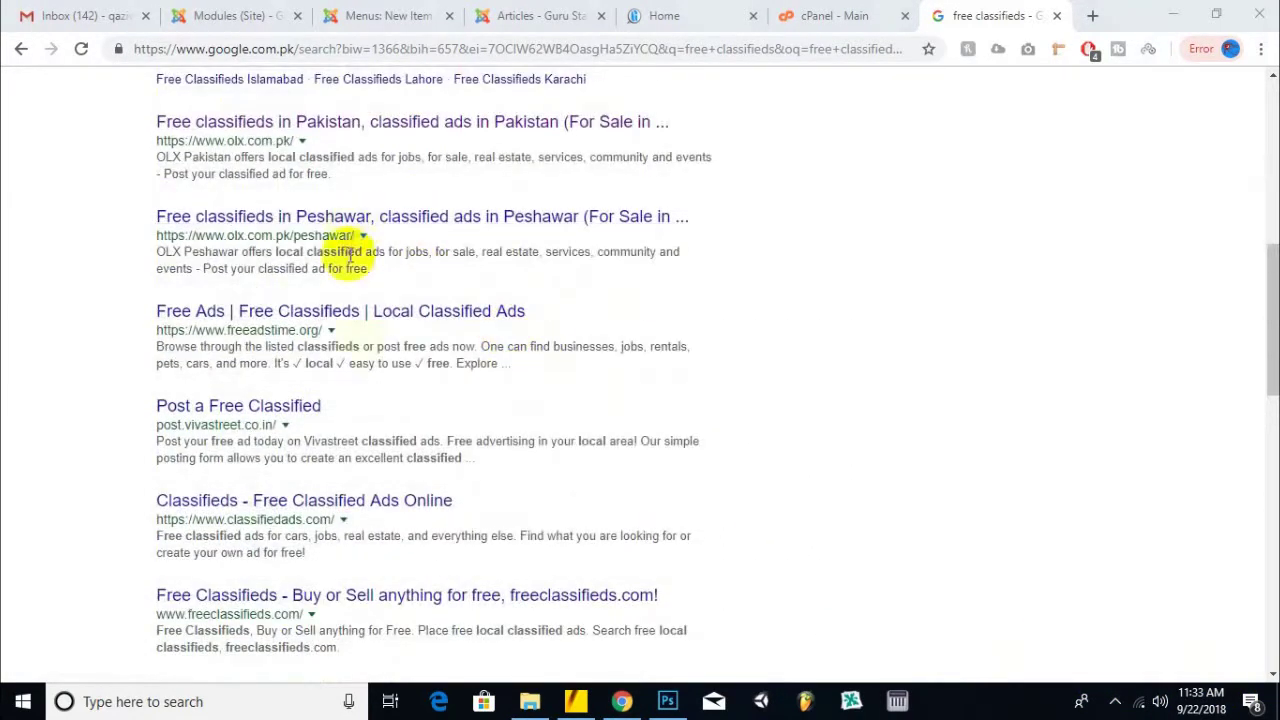
scroll(508, 400, up, 5)
scroll(508, 400, up, 2)
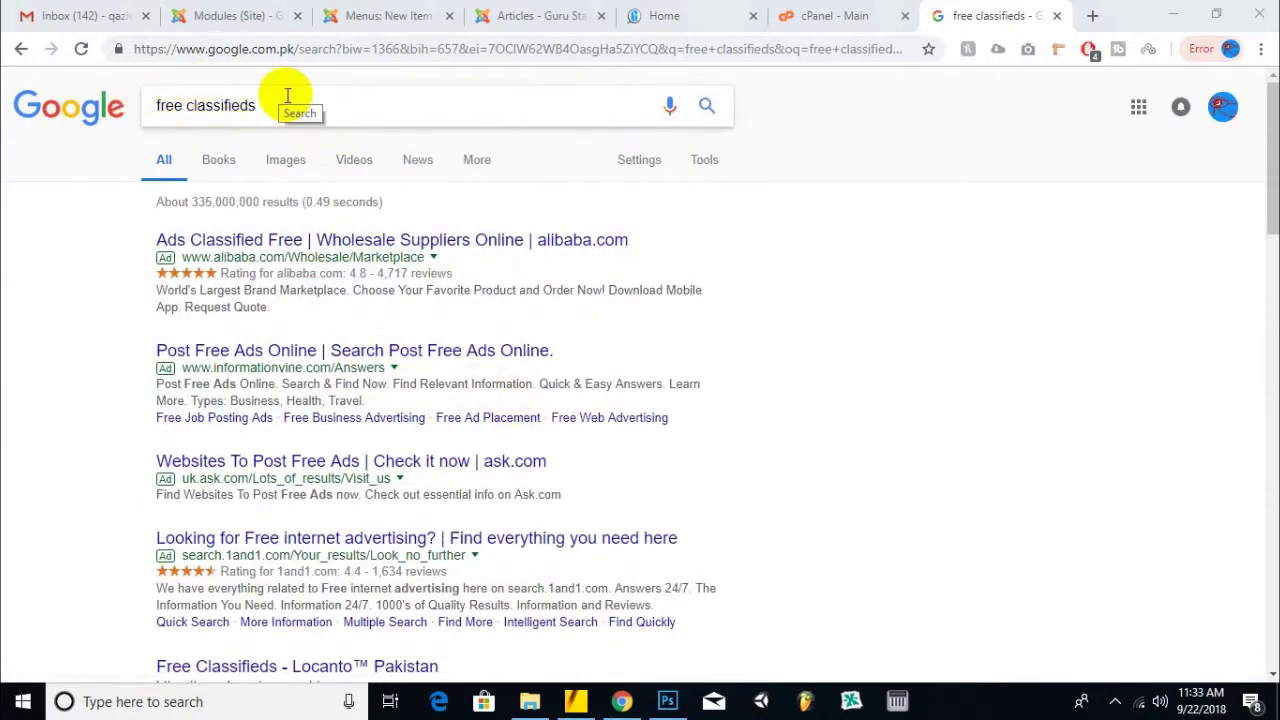
drag(280, 102, 148, 113)
click(78, 250)
scroll(844, 320, down, 15)
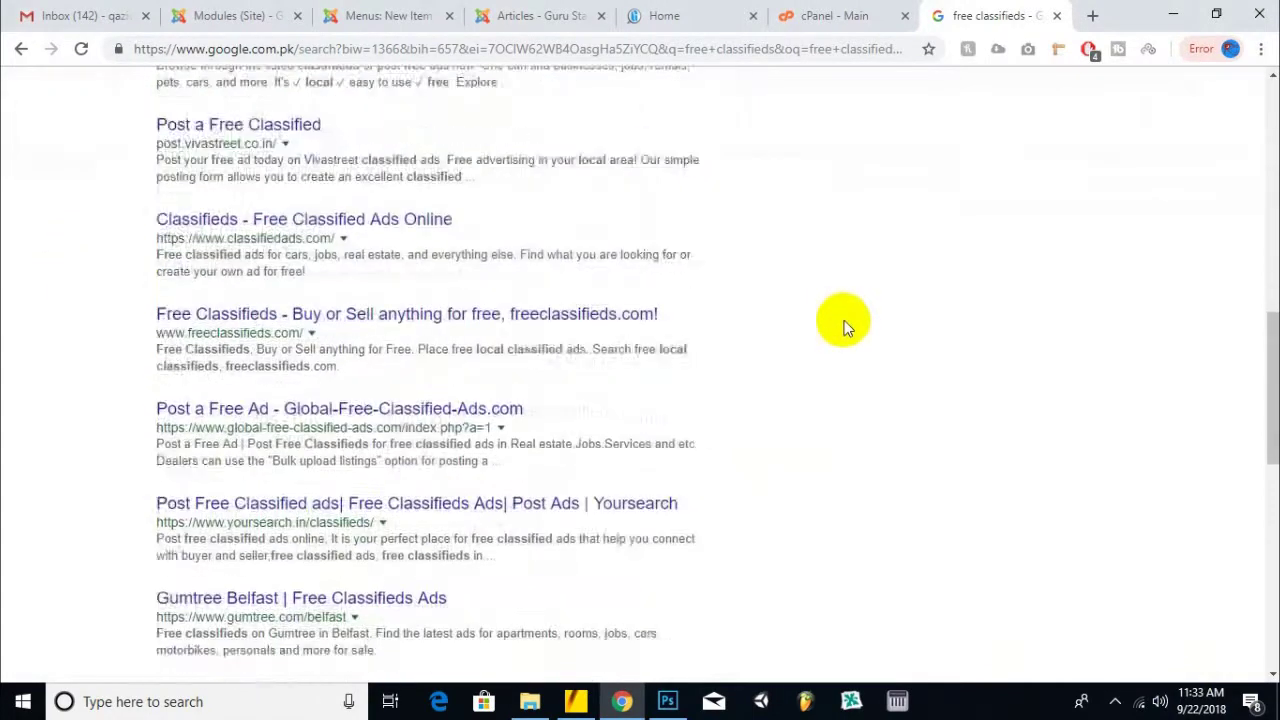
- Open page 2 of the free classifieds results and scroll down to the page numbers
click(347, 569)
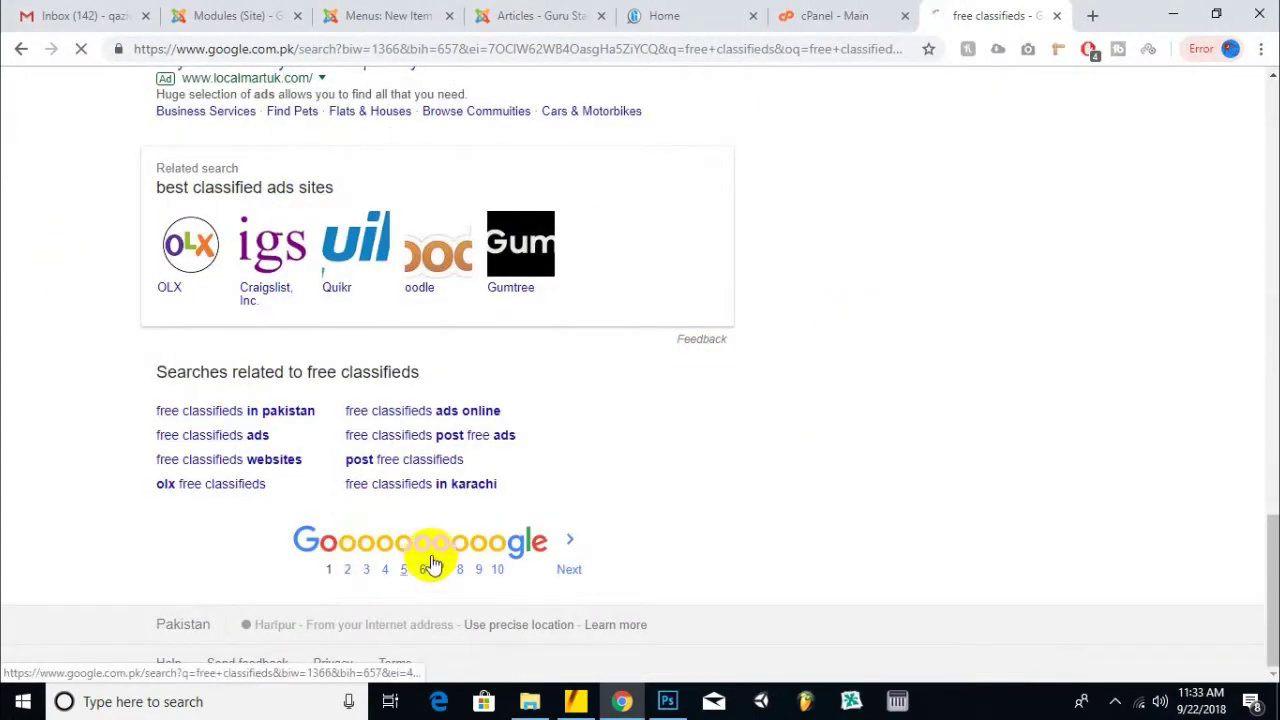
scroll(371, 266, down, 5)
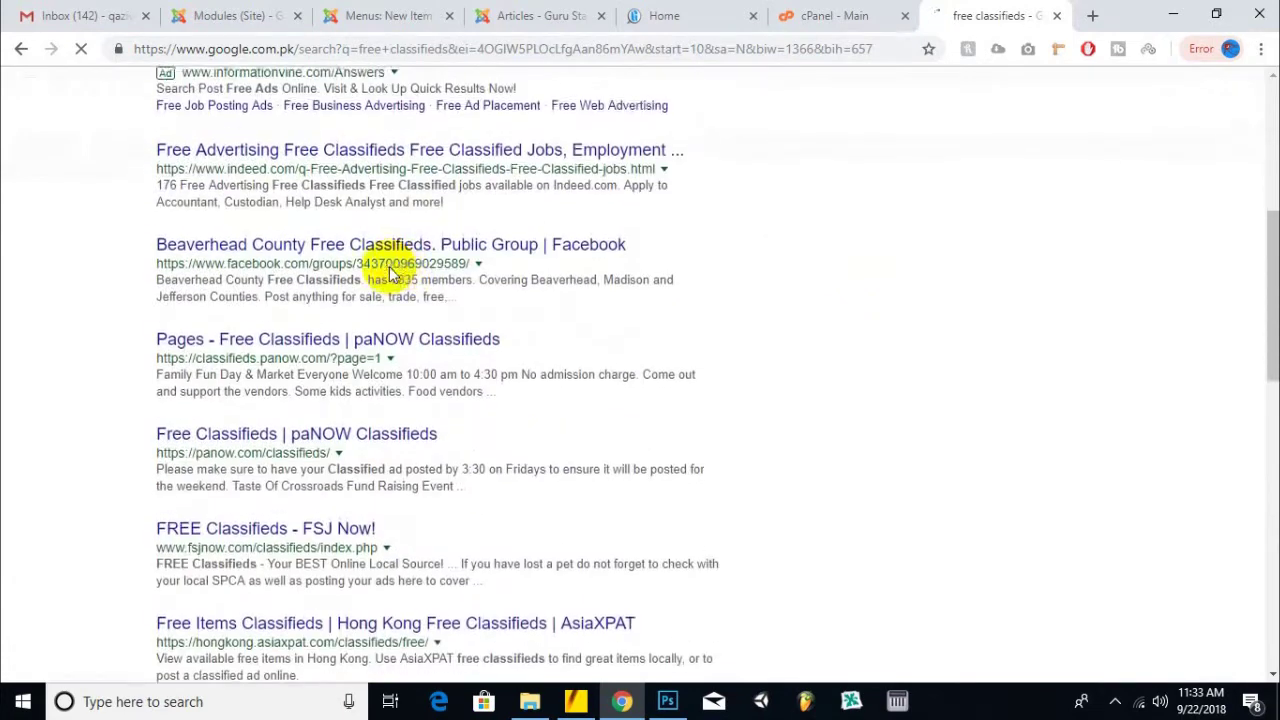
scroll(320, 420, down, 4)
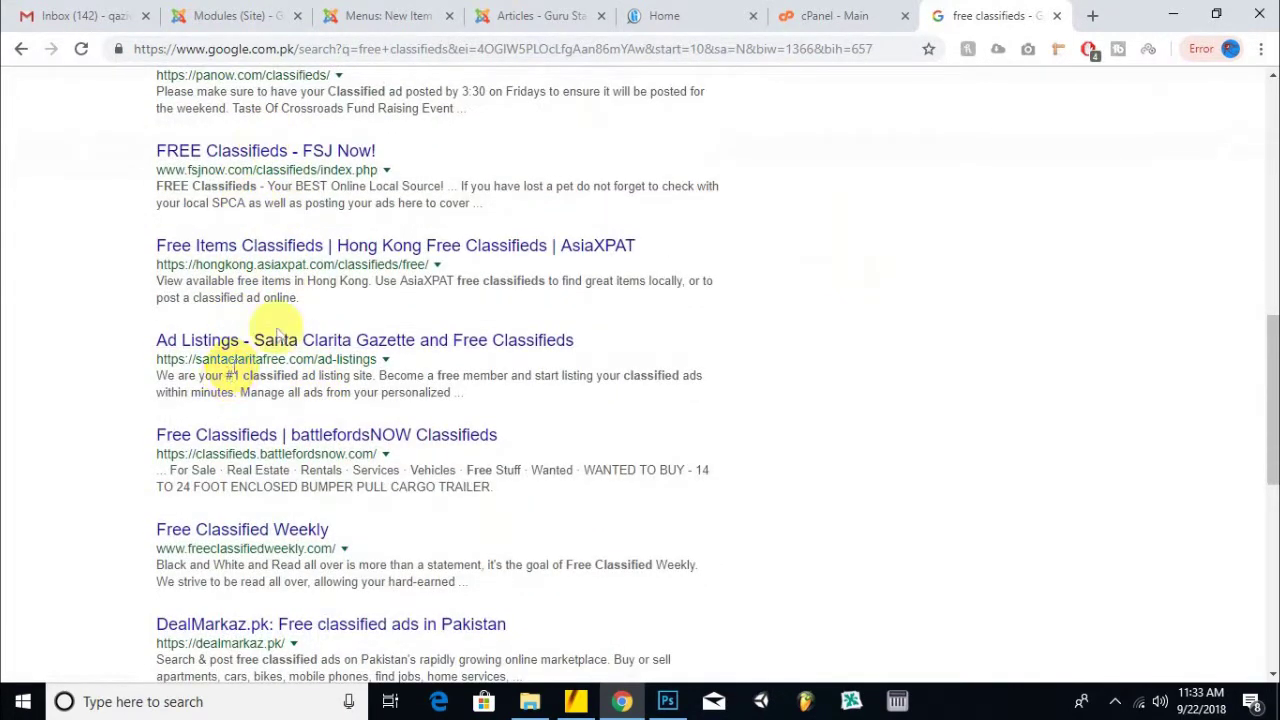
scroll(700, 233, down, 1)
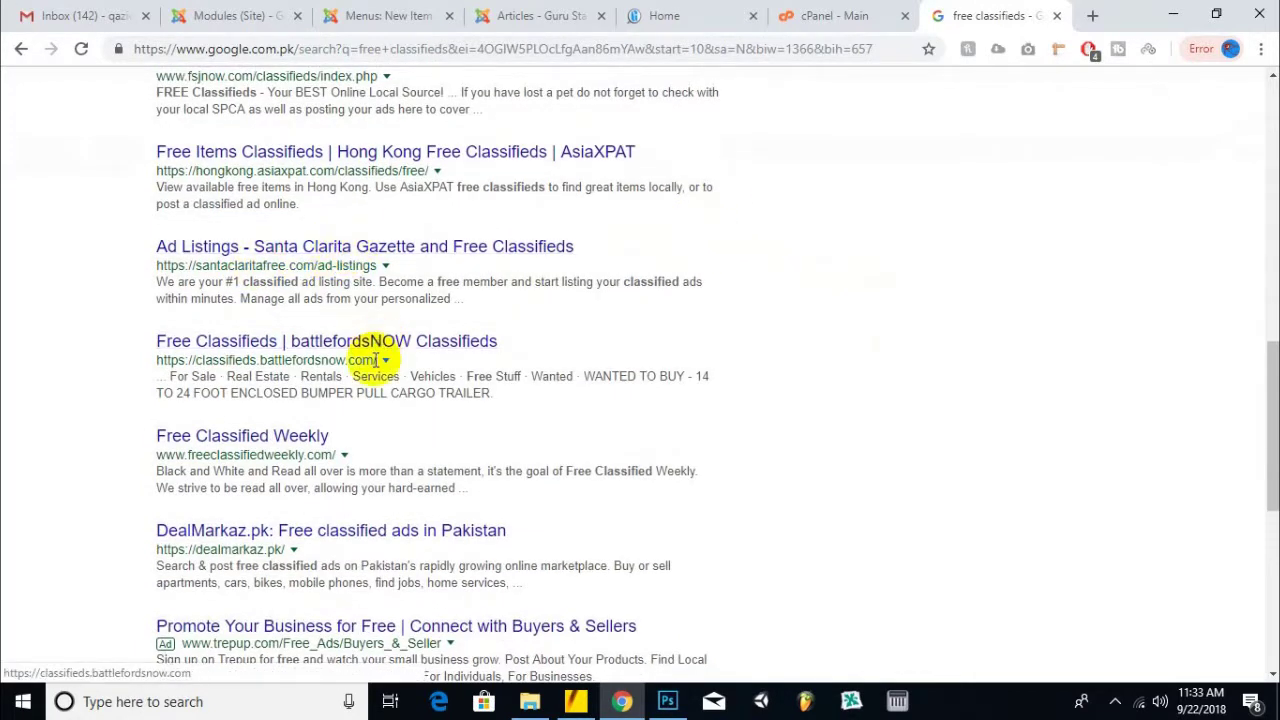
scroll(370, 350, down, 2)
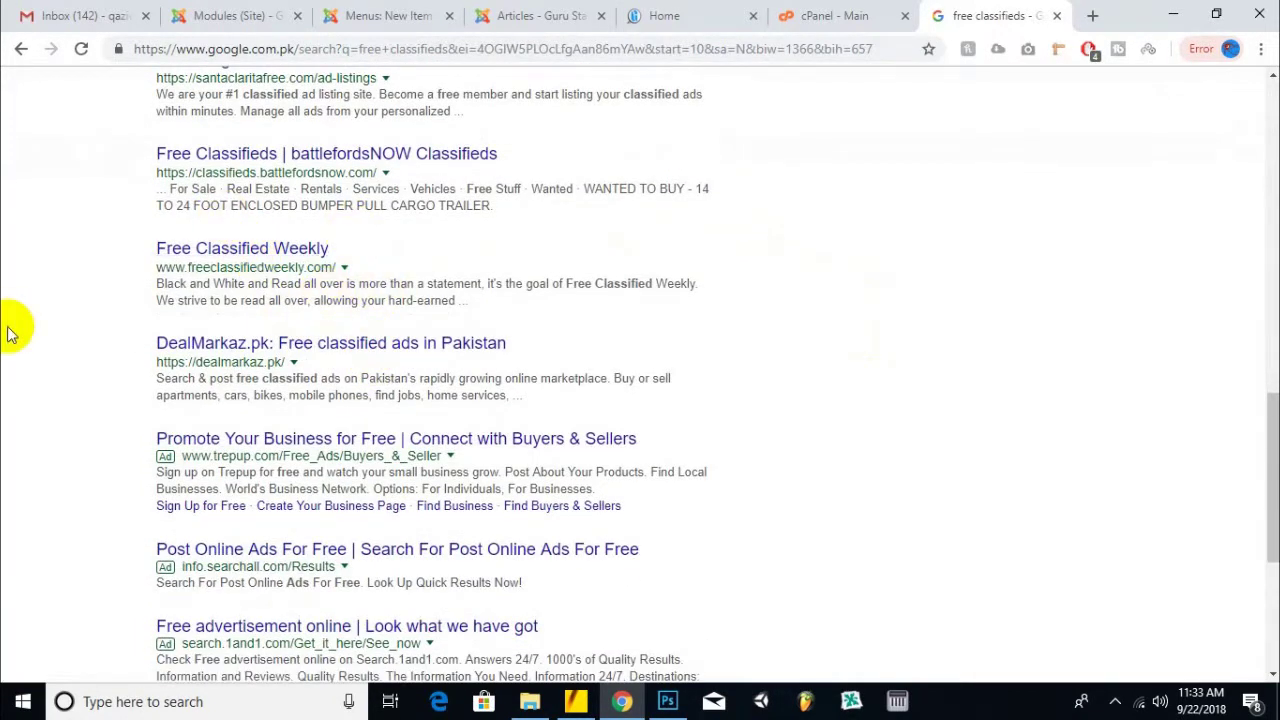
scroll(10, 330, down, 4)
- Go to page 3 of the results, listing OLX India, 24hourcampfire and Gumtree Singapore
click(411, 569)
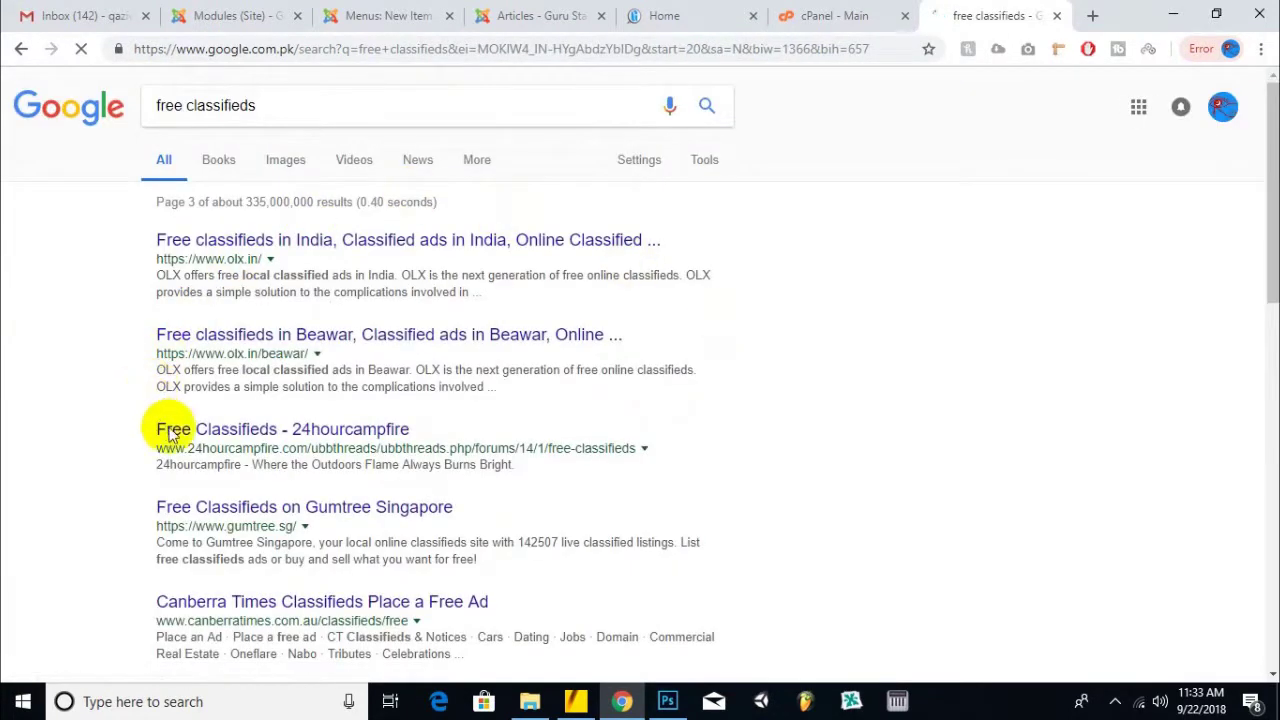
scroll(258, 392, down, 3)
scroll(258, 392, up, 3)
scroll(258, 390, down, 10)
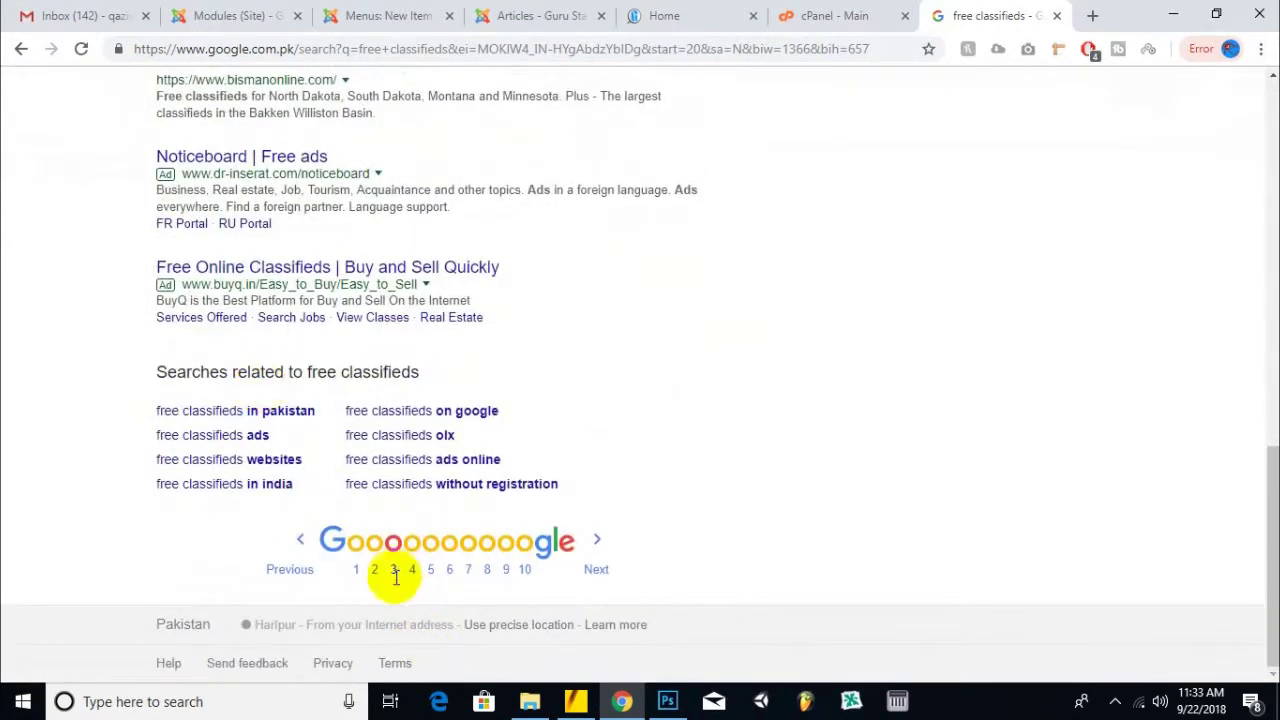
scroll(705, 443, up, 10)
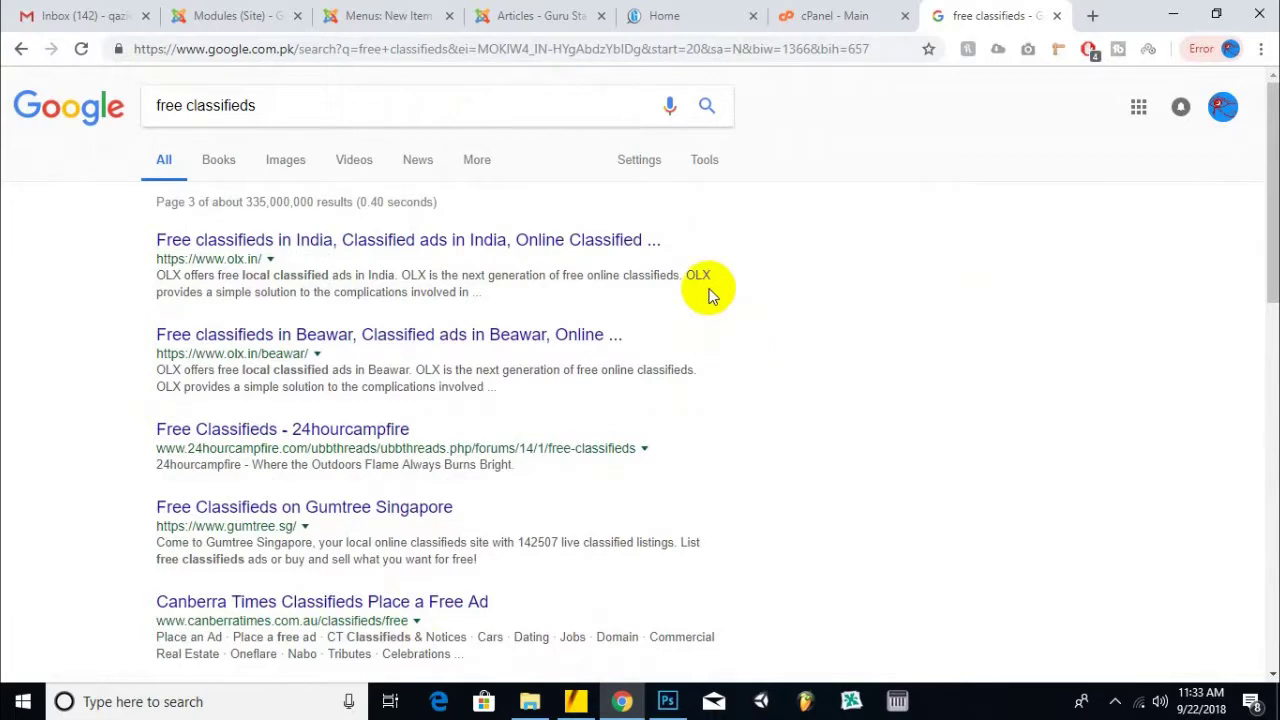
scroll(309, 189, down, 10)
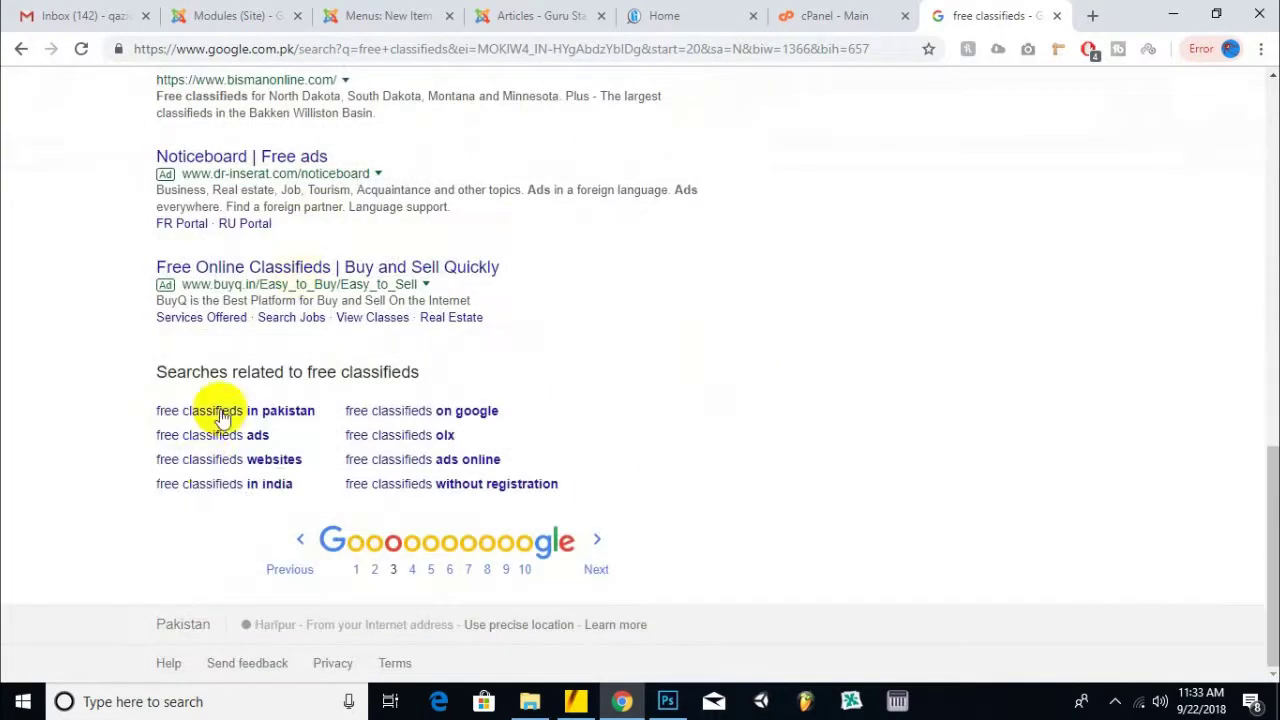
click(357, 570)
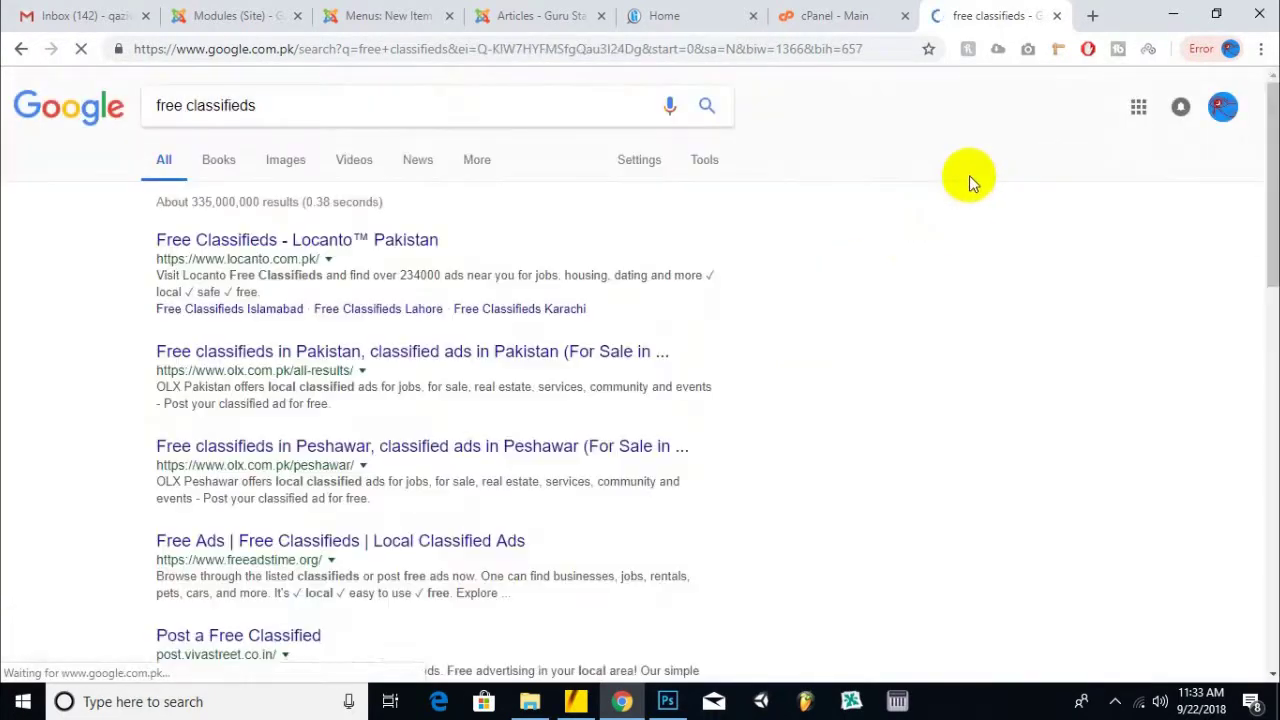
click(334, 111)
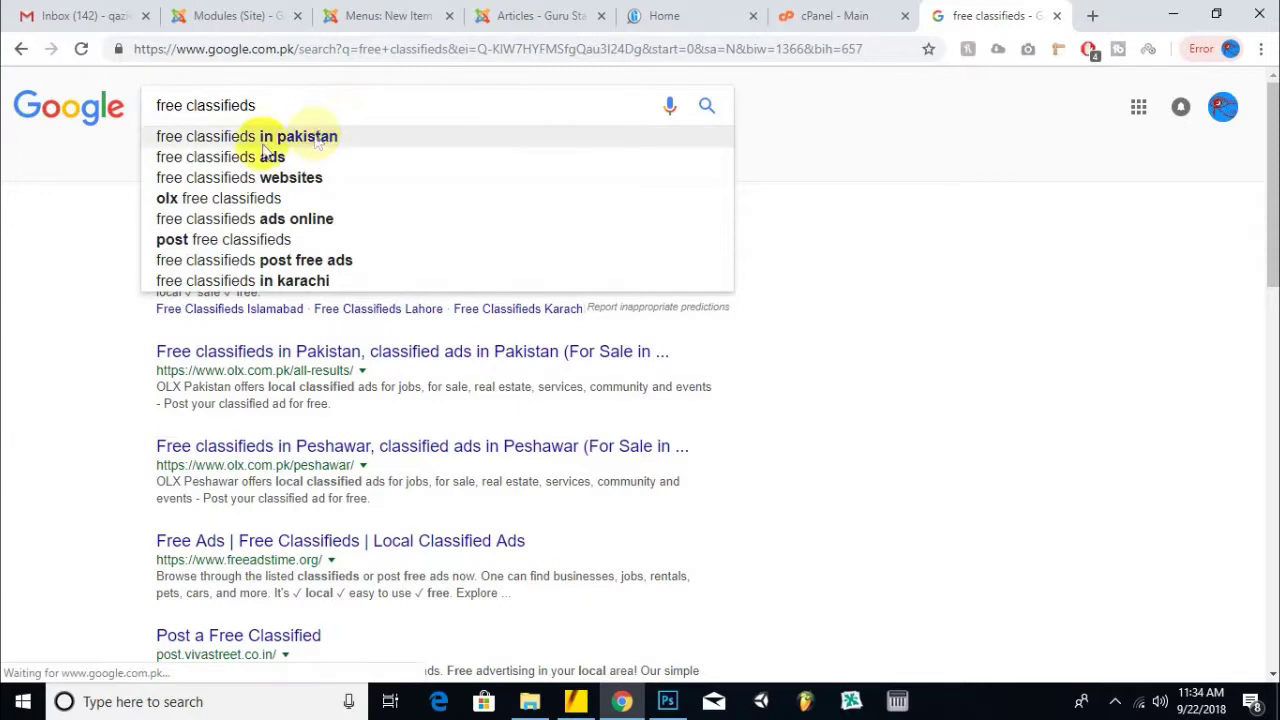
click(214, 137)
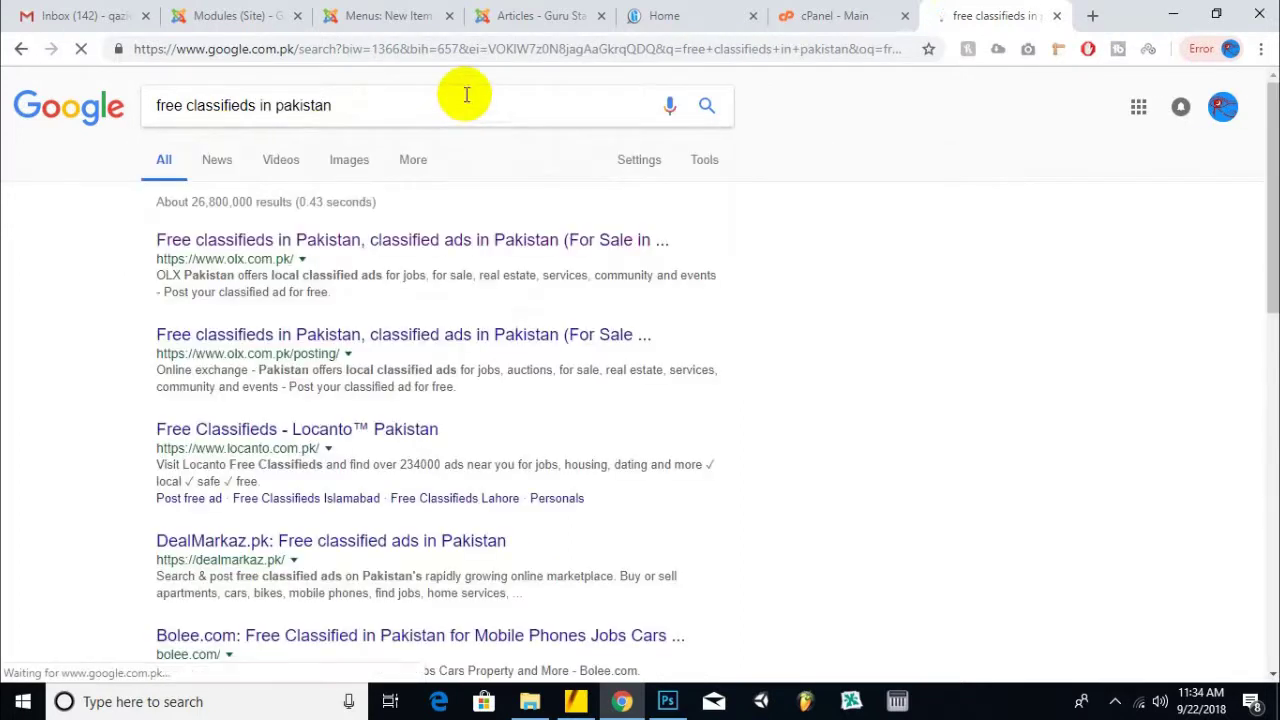
scroll(258, 254, down, 1)
scroll(260, 252, down, 2)
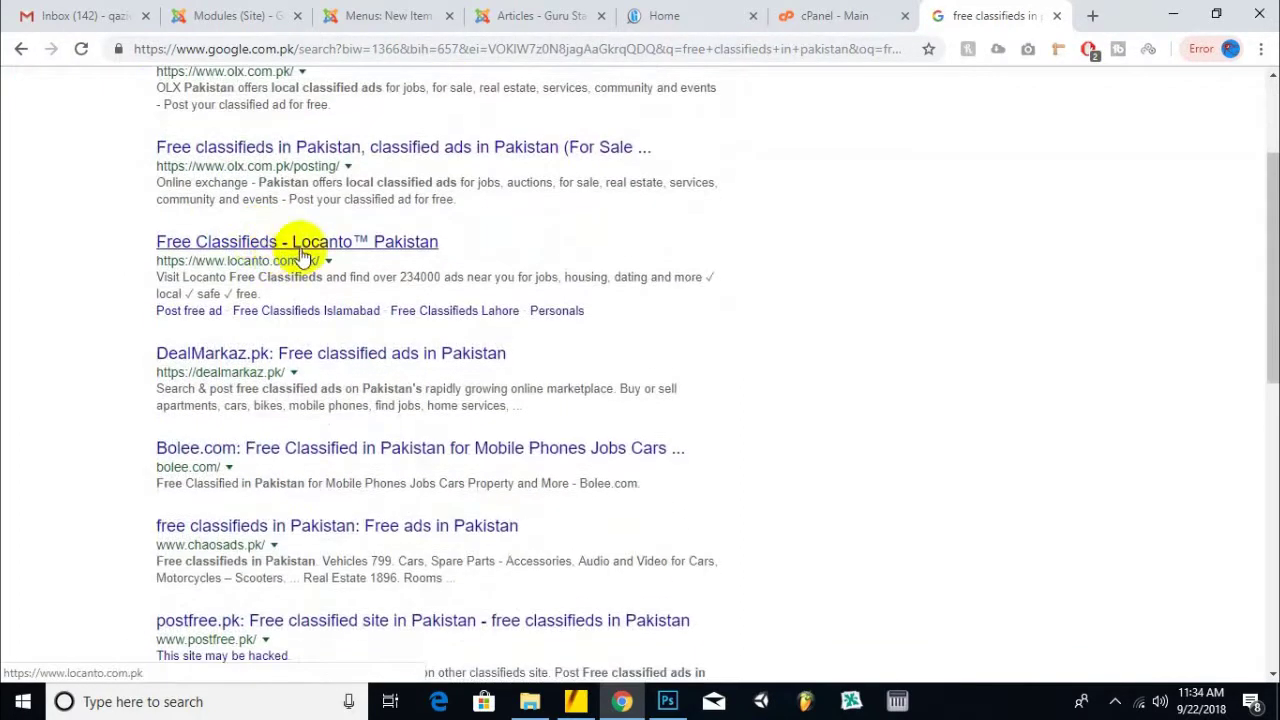
scroll(300, 180, down, 2)
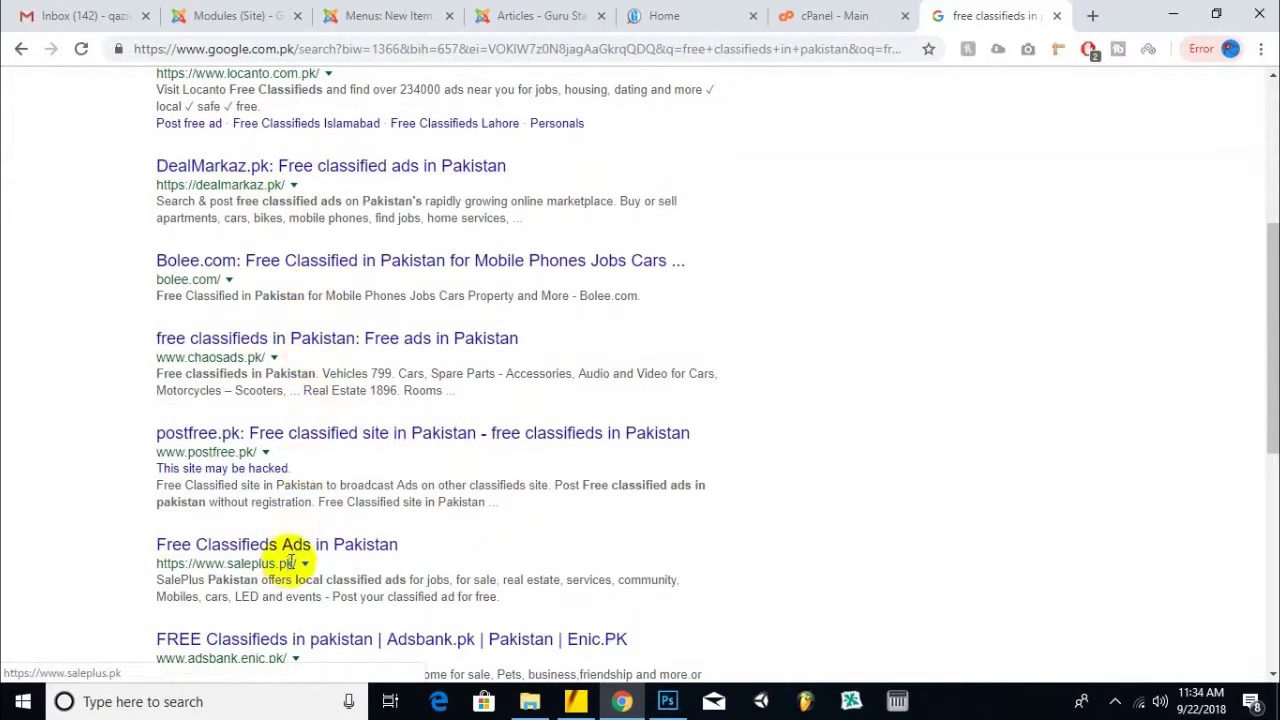
scroll(343, 391, down, 2)
scroll(297, 490, up, 6)
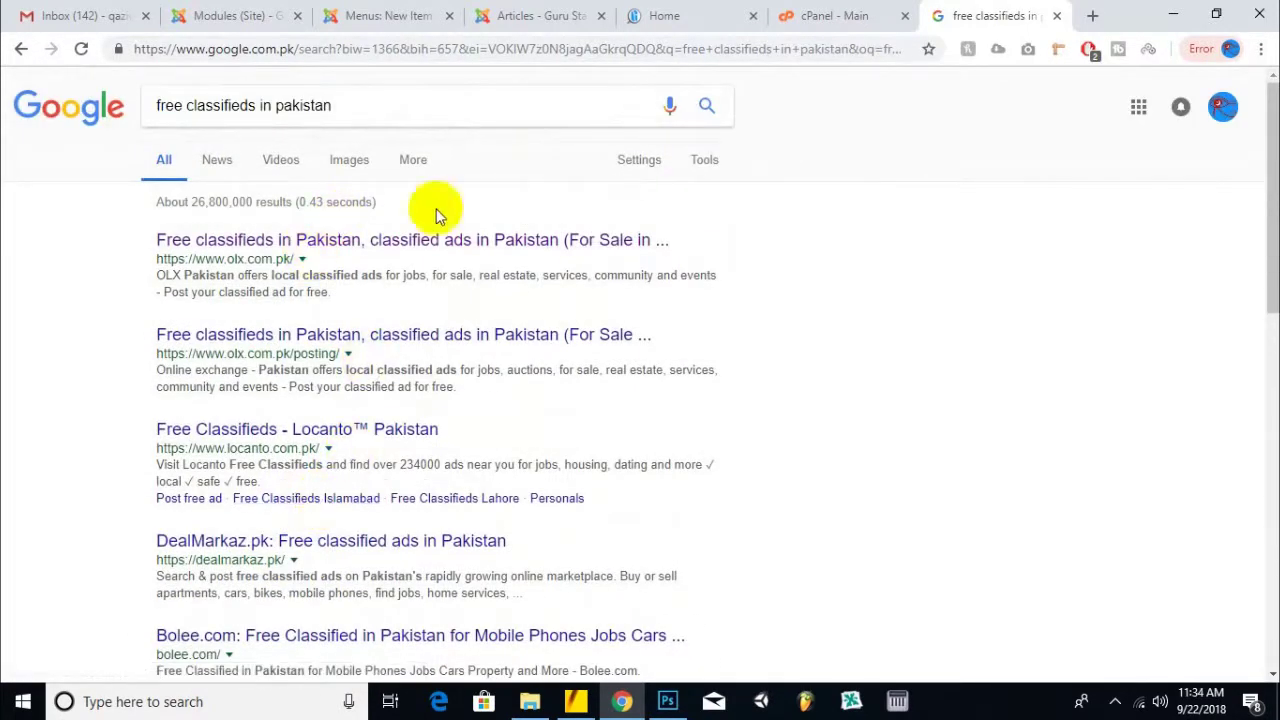
click(572, 118)
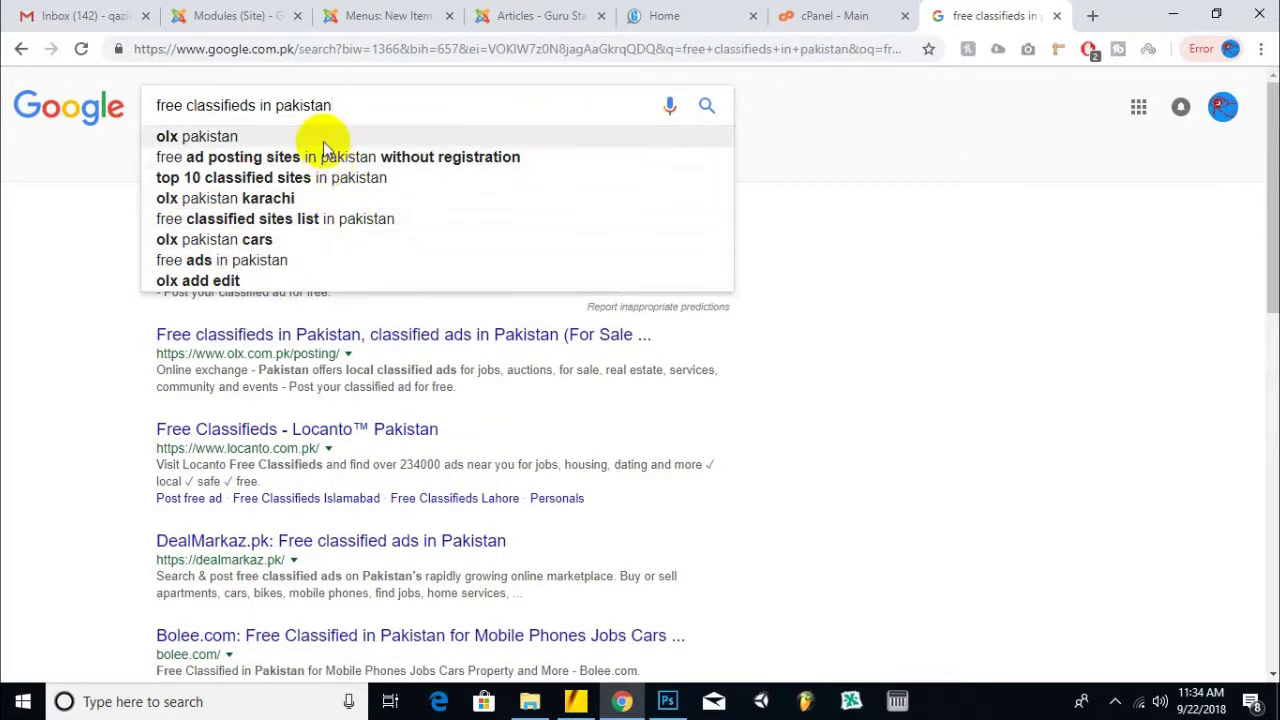
drag(380, 102, 133, 118)
click(63, 294)
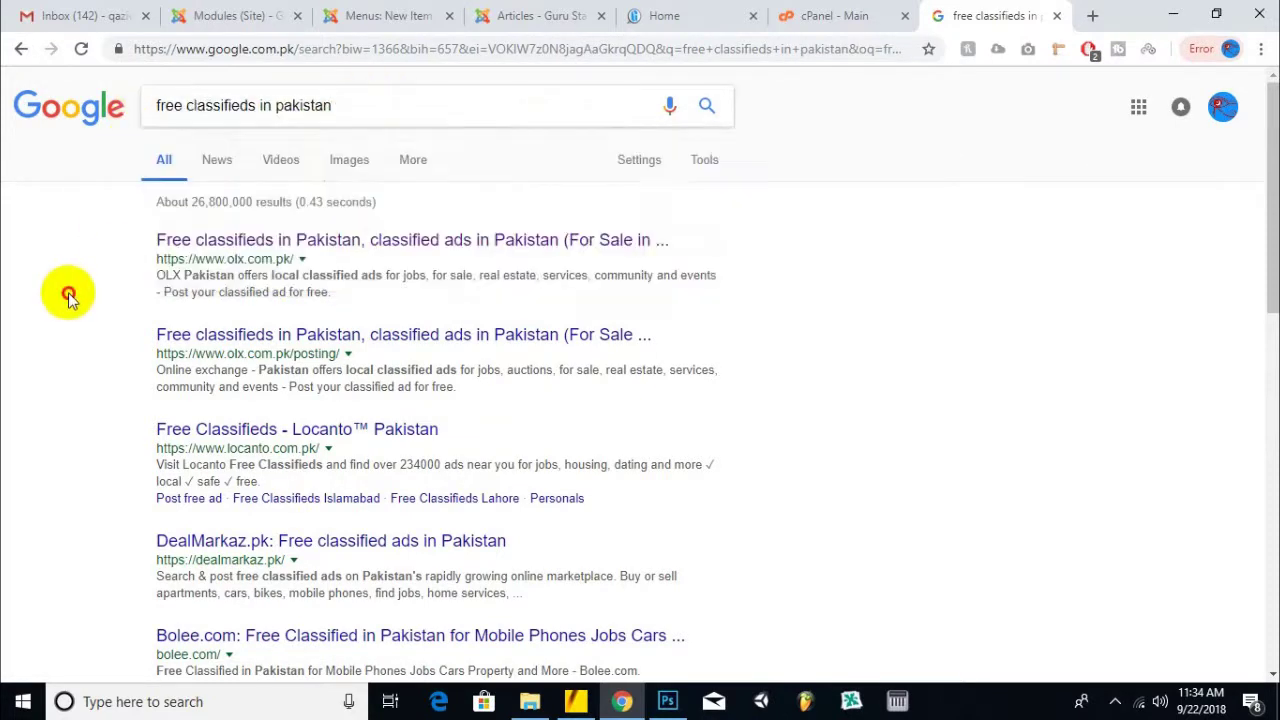
click(349, 106)
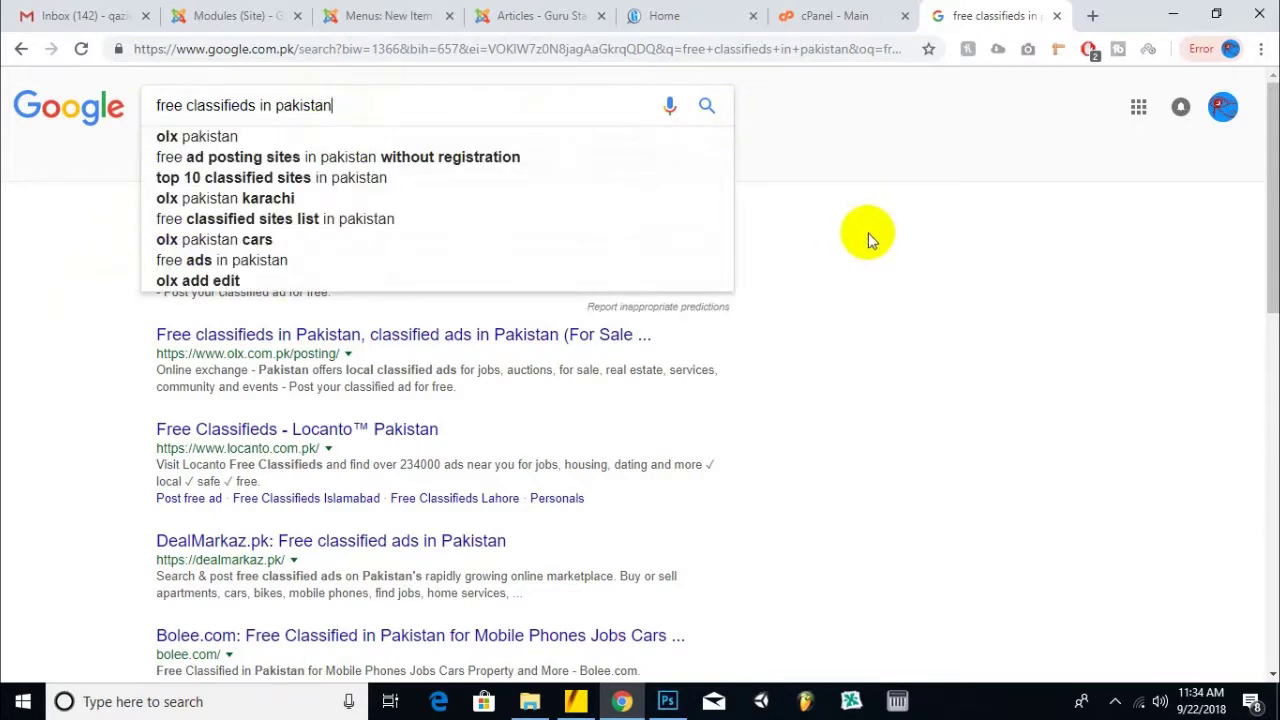
scroll(960, 198, down, 4)
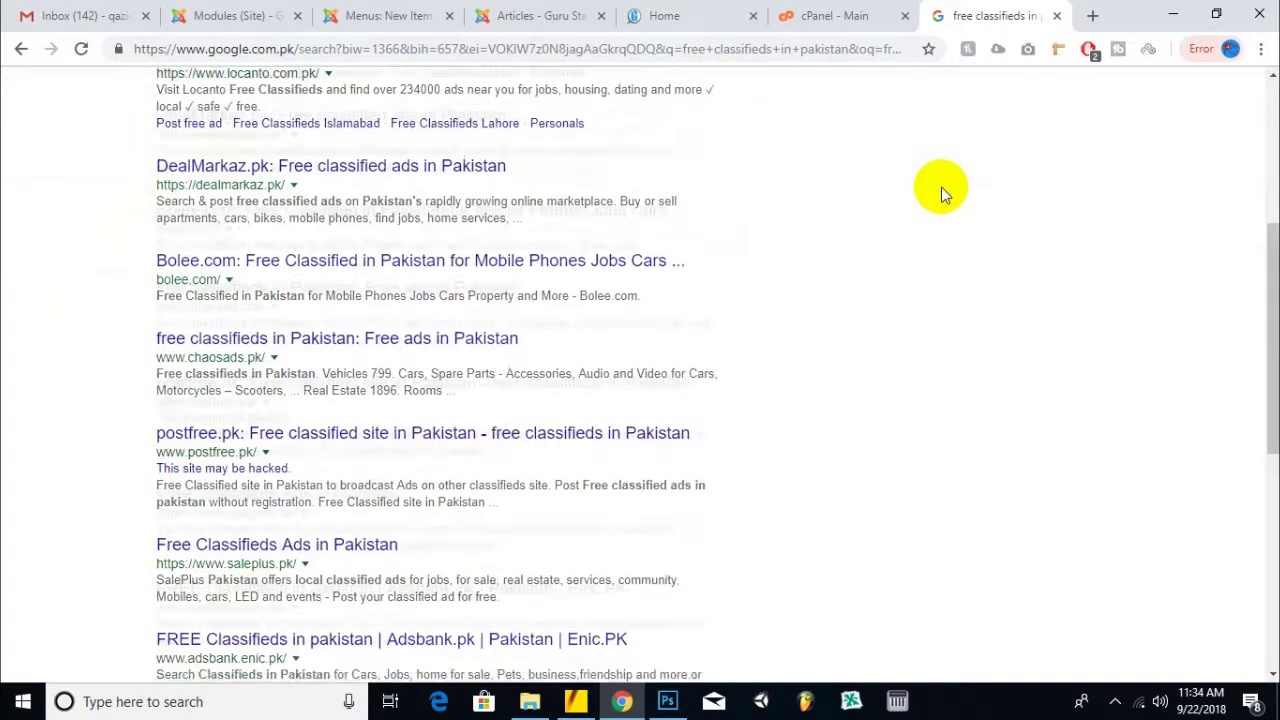
scroll(941, 187, down, 5)
scroll(942, 198, up, 9)
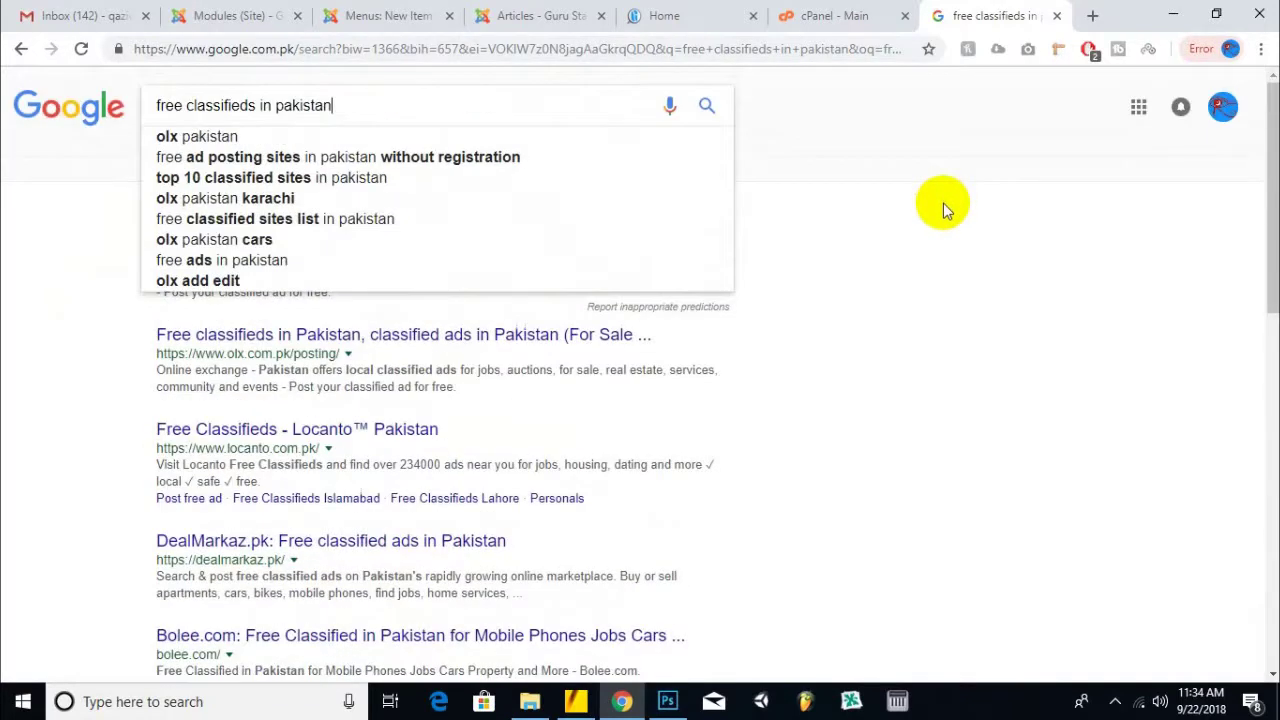
drag(363, 108, 114, 143)
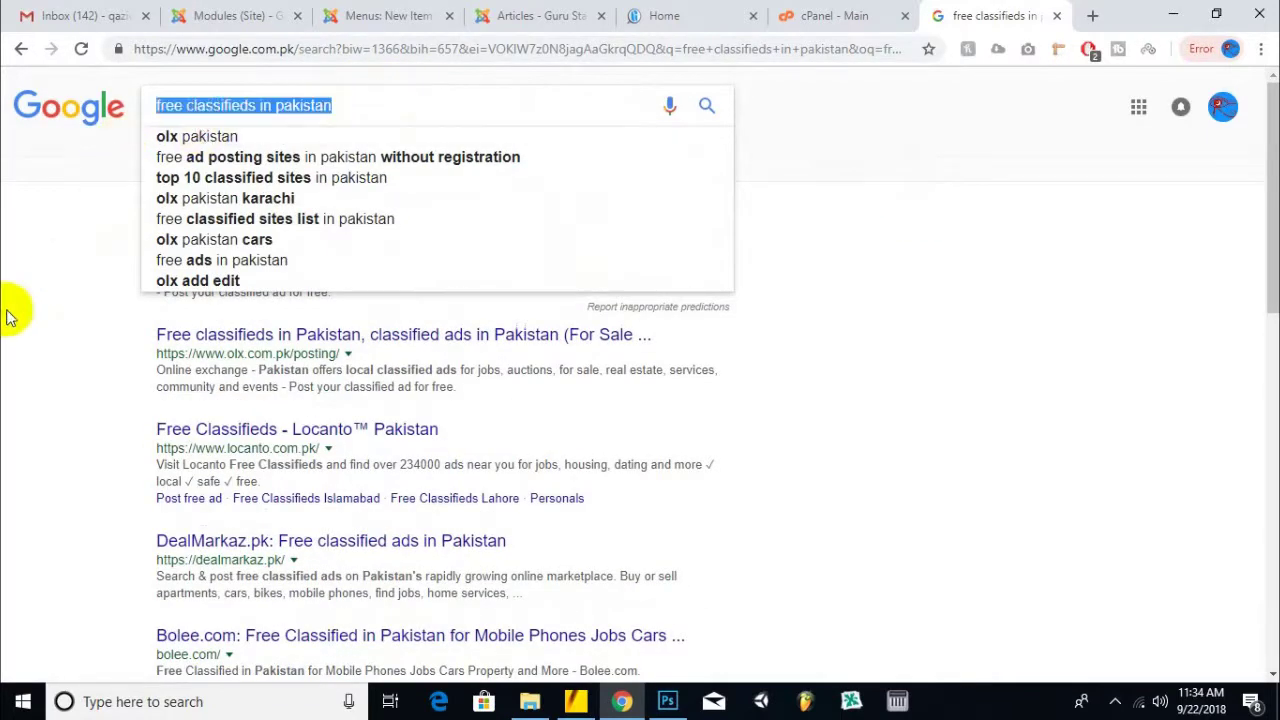
- Clear the Google search box and return to the Guru State home page at gurustate.com
key(BackSpace)
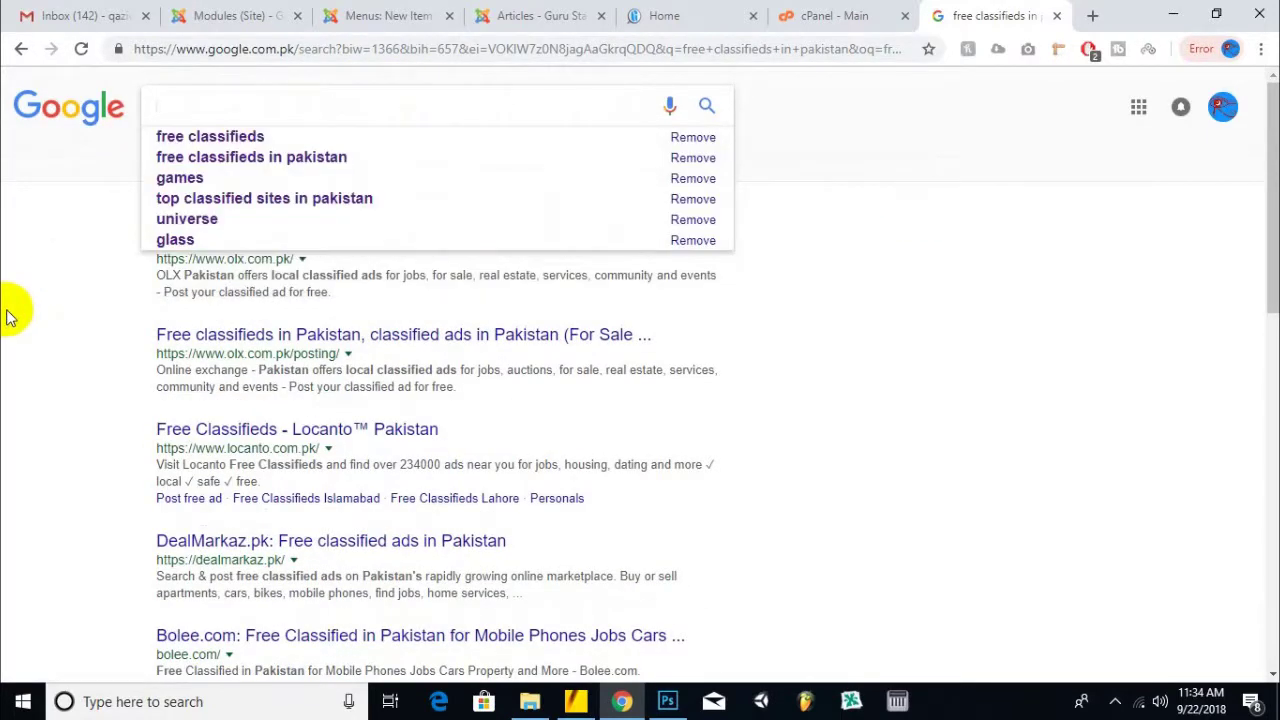
click(8, 316)
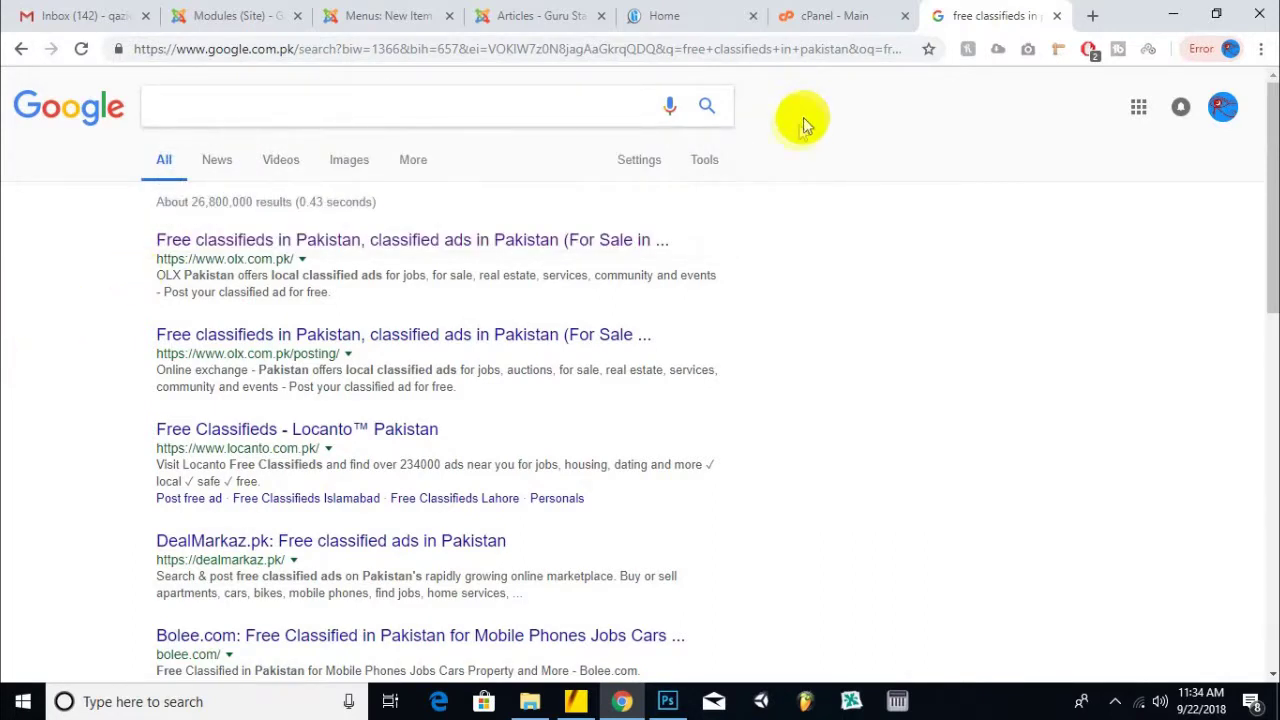
click(694, 14)
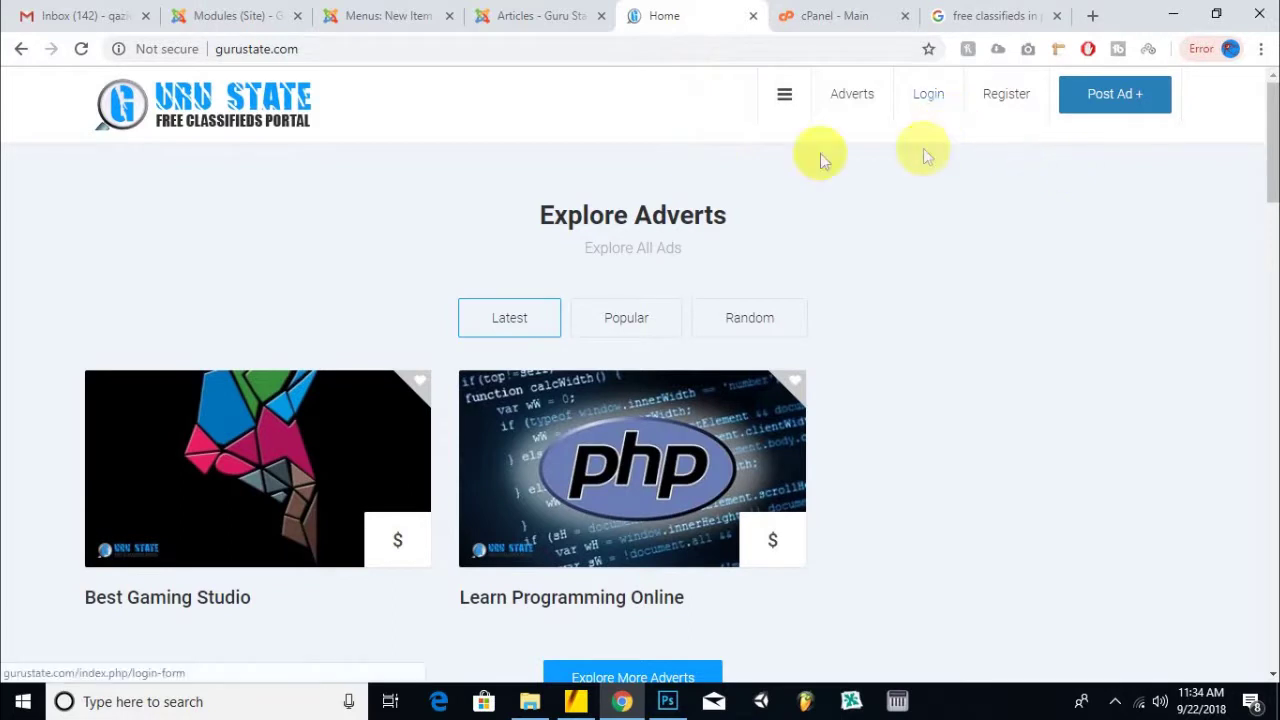
scroll(443, 194, down, 9)
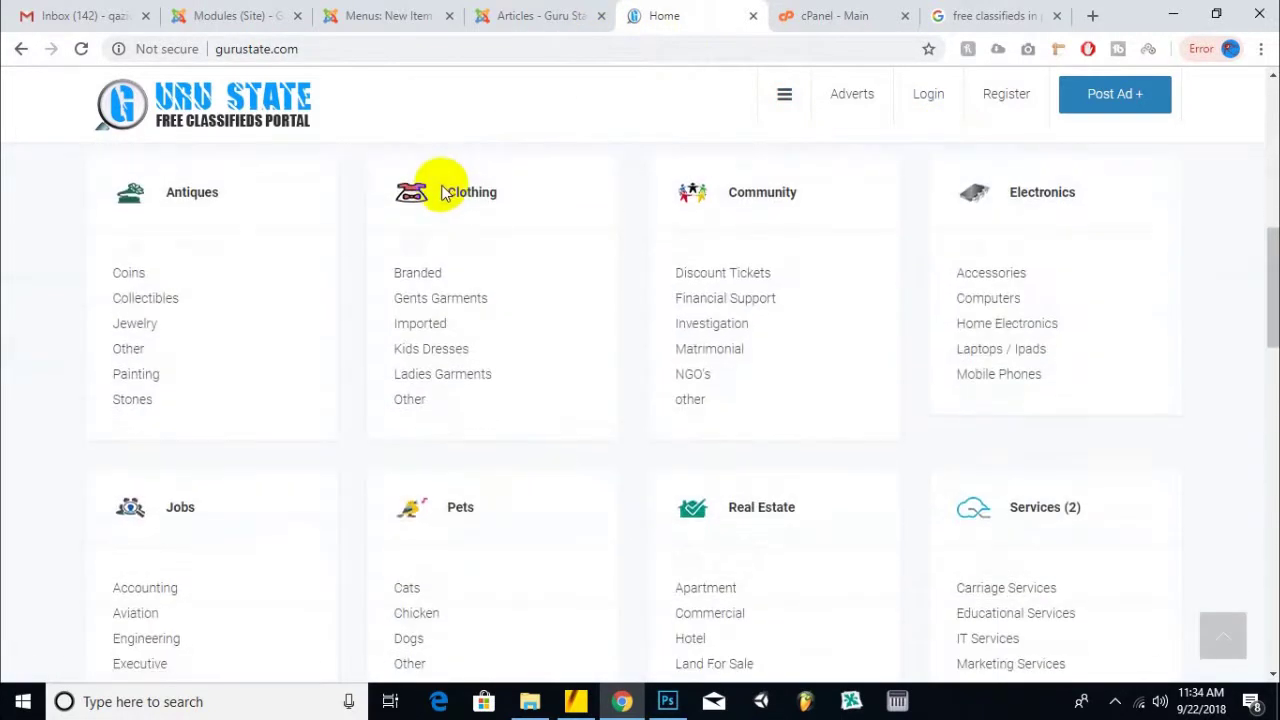
scroll(443, 190, down, 10)
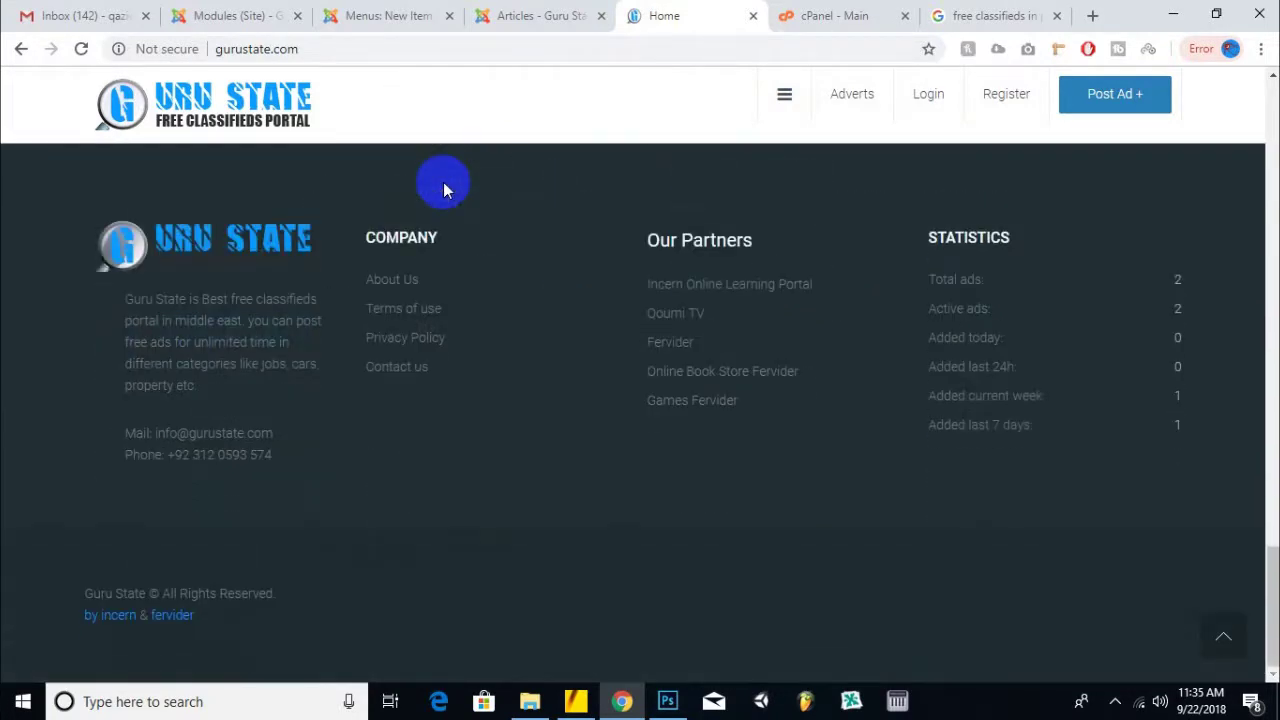
scroll(443, 182, up, 20)
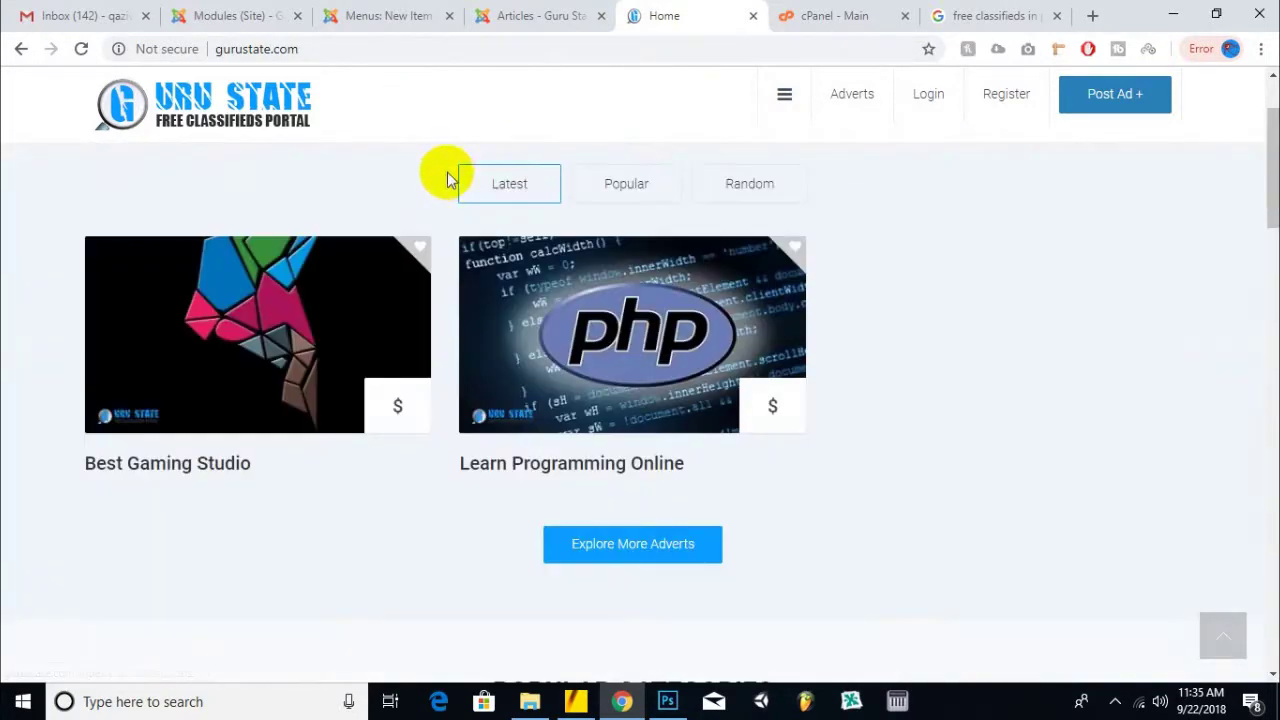
scroll(470, 140, up, 1)
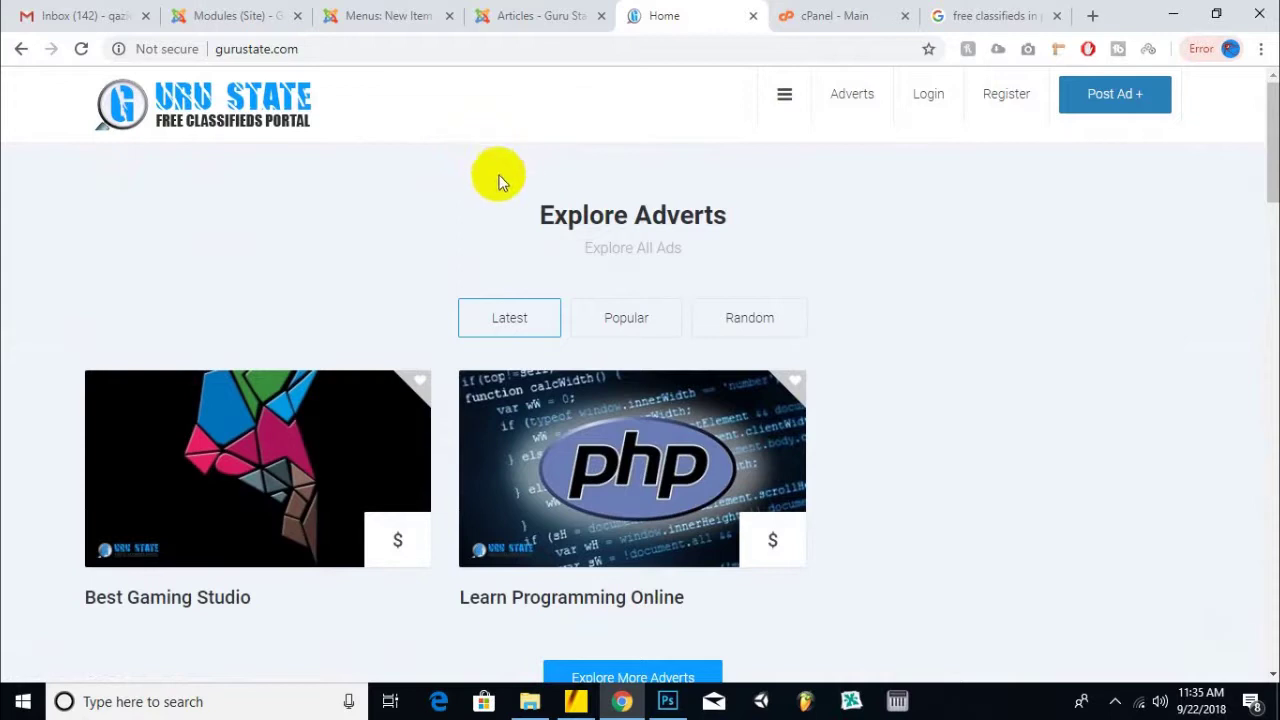
click(1115, 701)
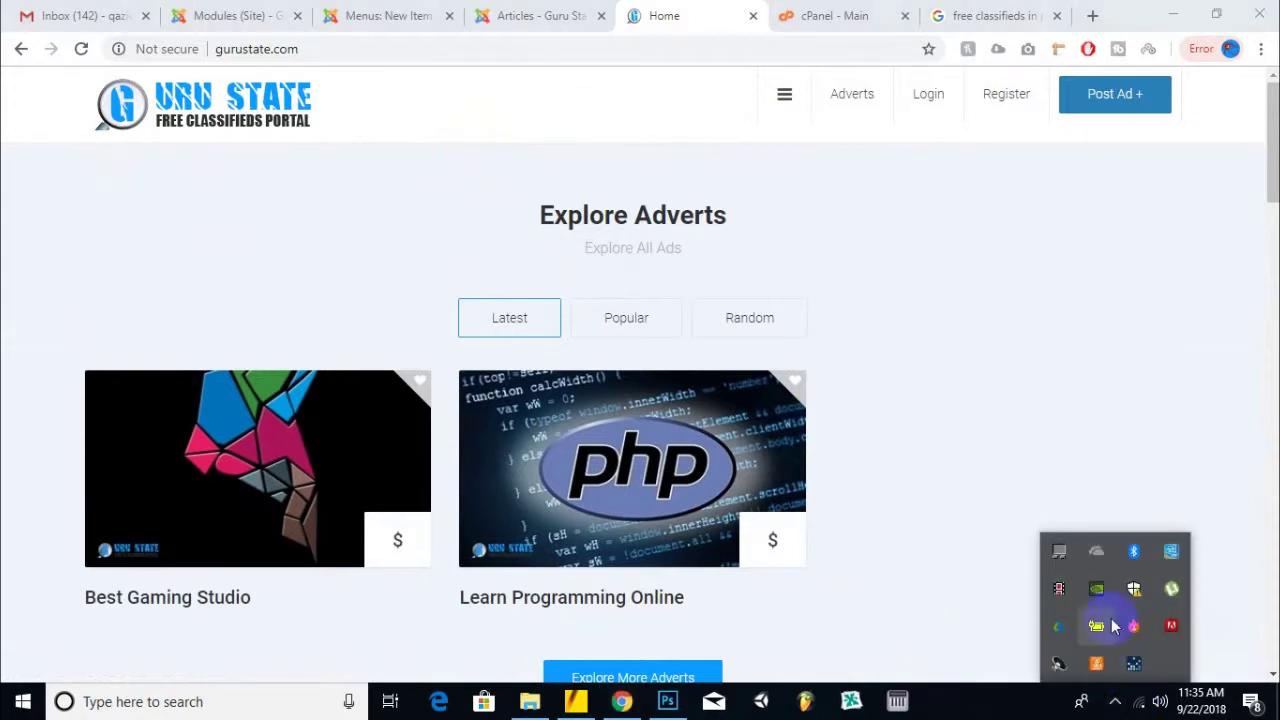
click(1048, 590)
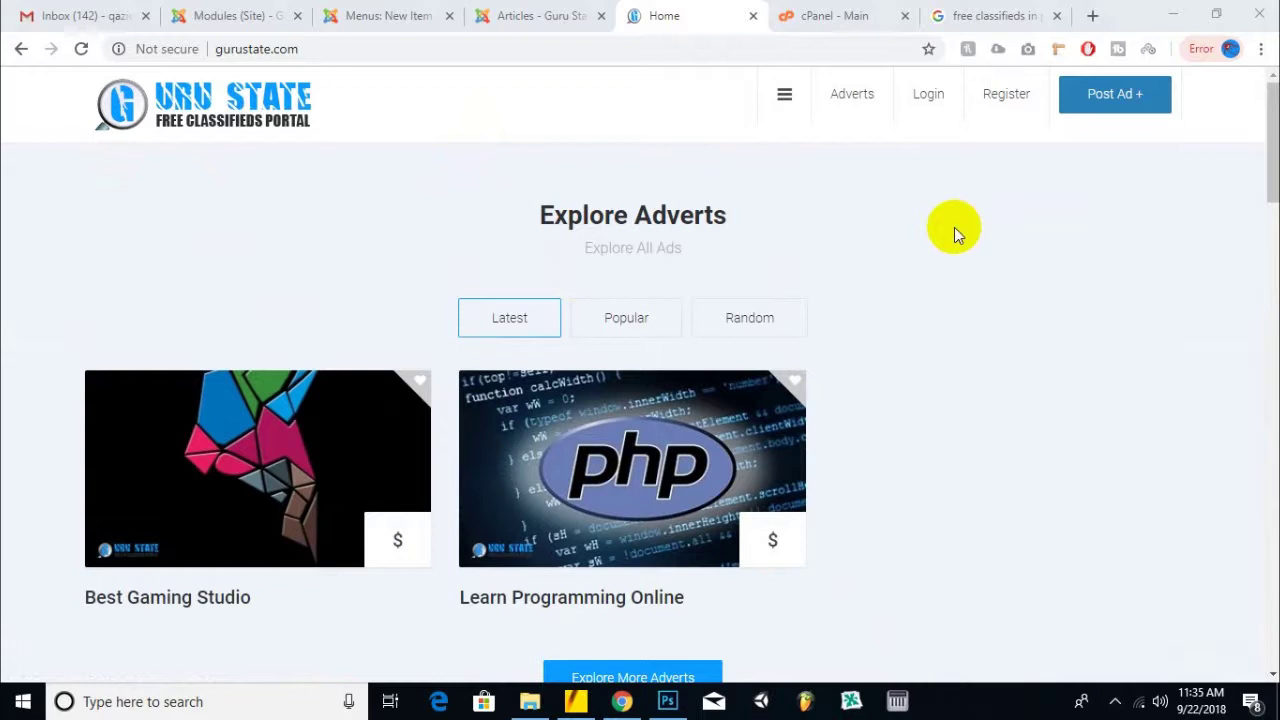
right_click(697, 12)
click(697, 12)
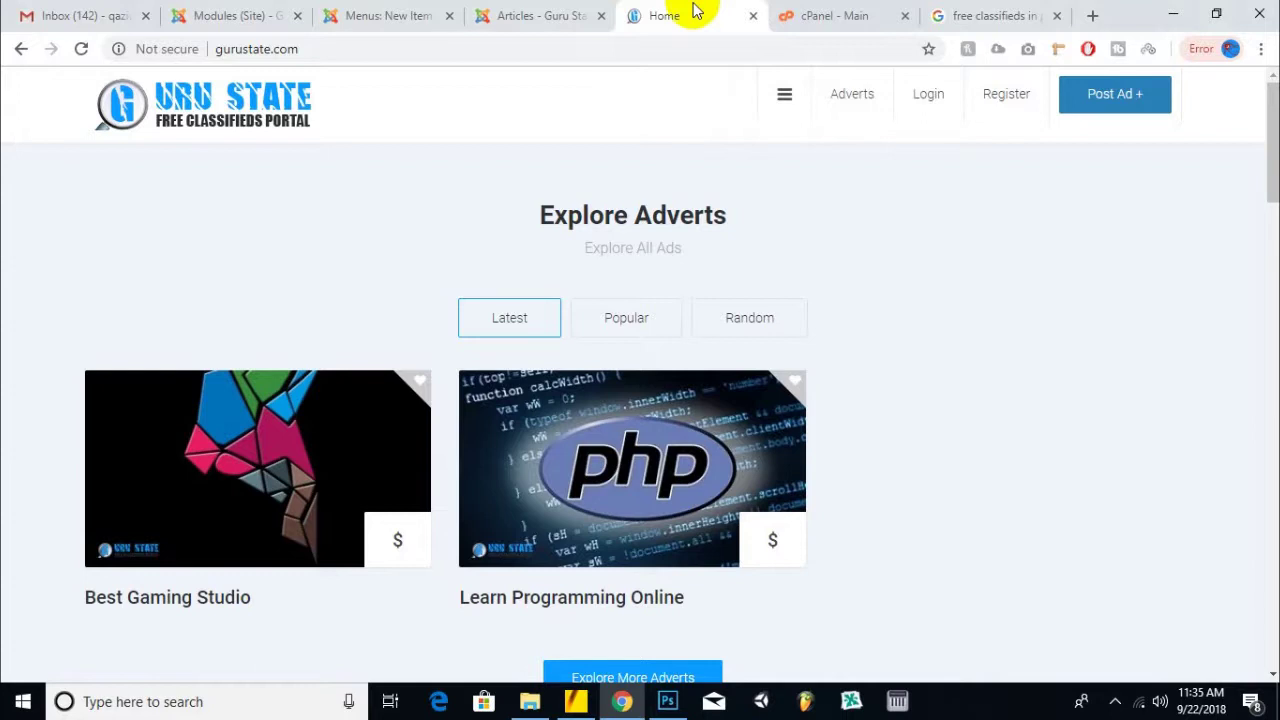
- Return to the 'free classifieds in pakistan' results, led by OLX Pakistan and Locanto
click(1003, 16)
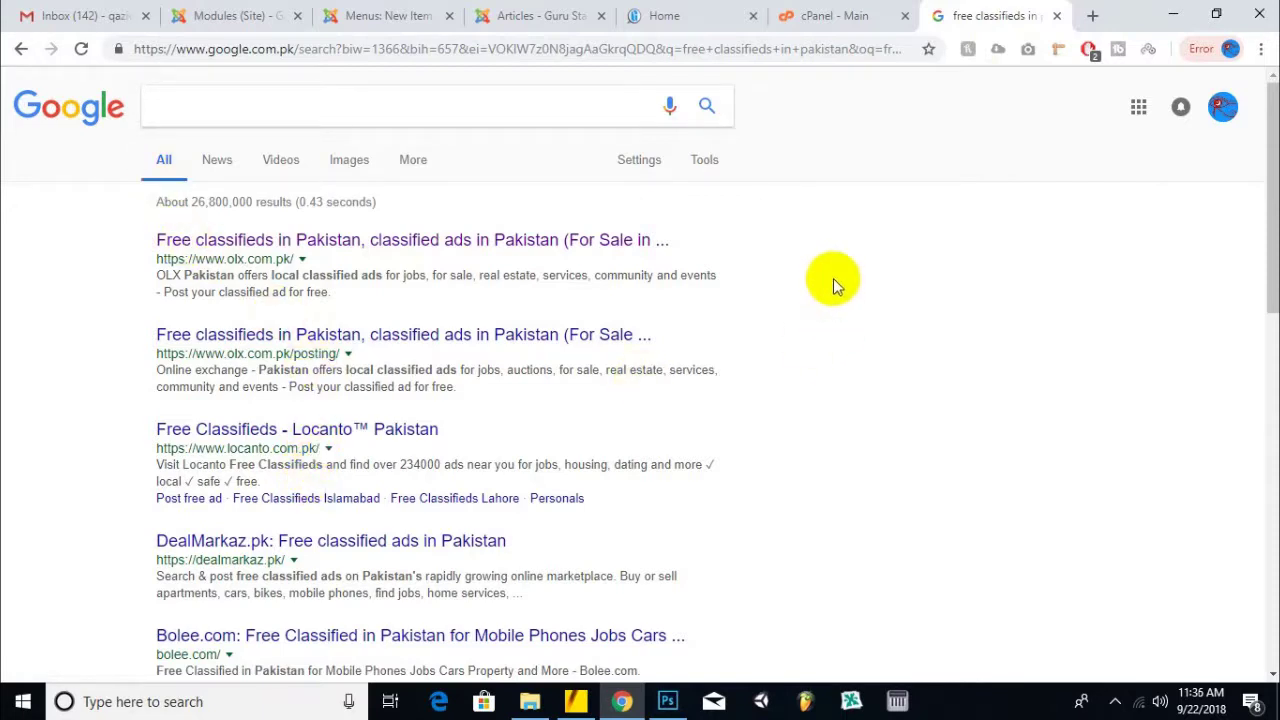
right_click(945, 14)
click(423, 157)
click(437, 104)
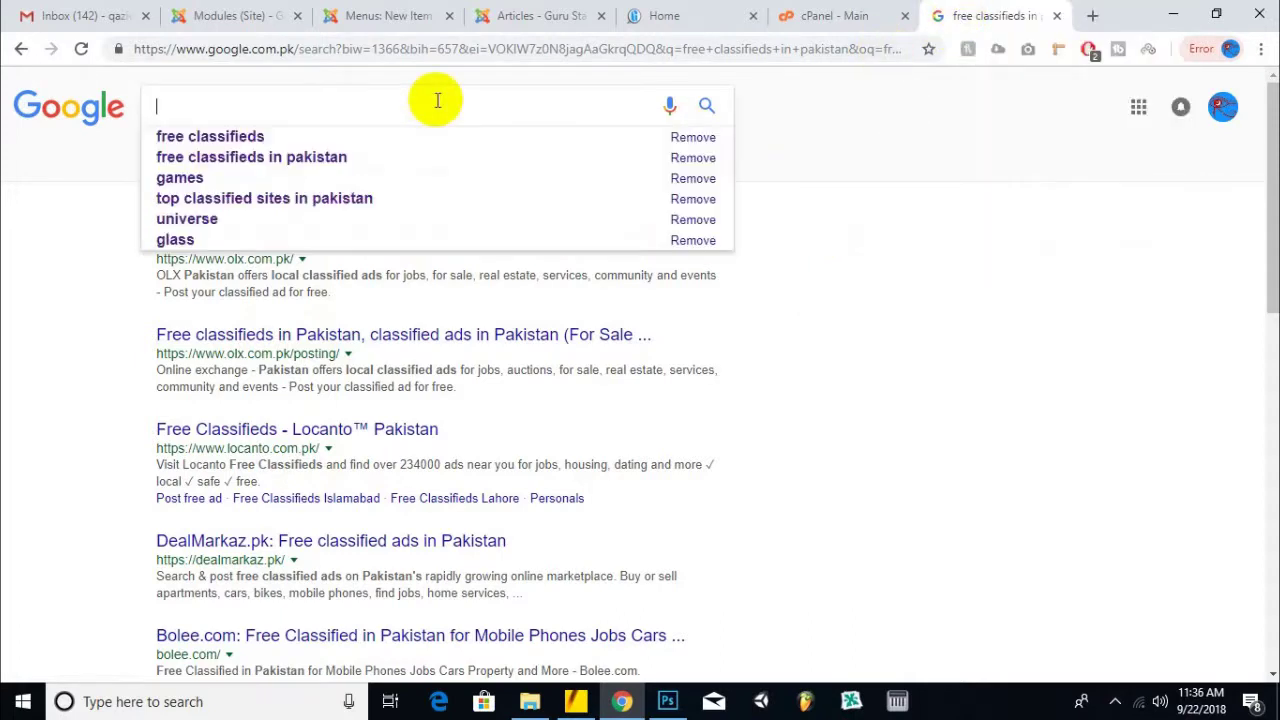
click(867, 130)
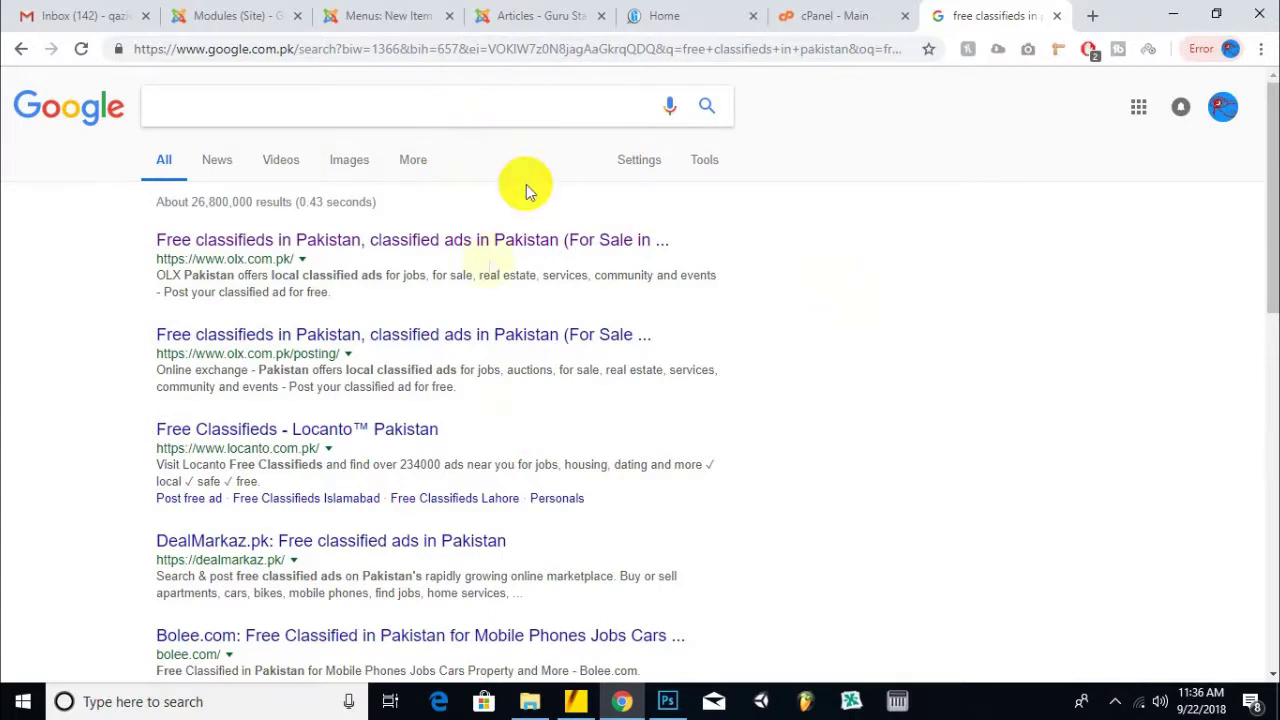
right_click(987, 10)
click(987, 10)
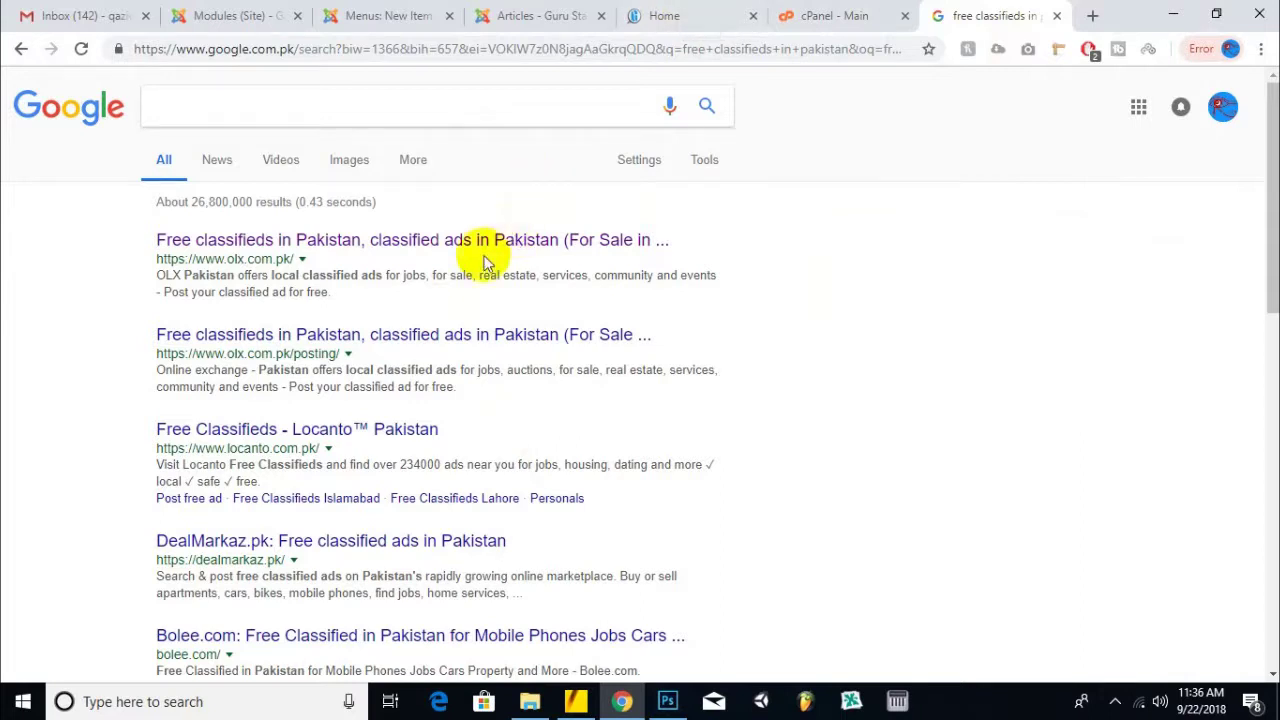
- Open the top OLX Pakistan result, the Vehicles categories page, and select its web address
click(305, 239)
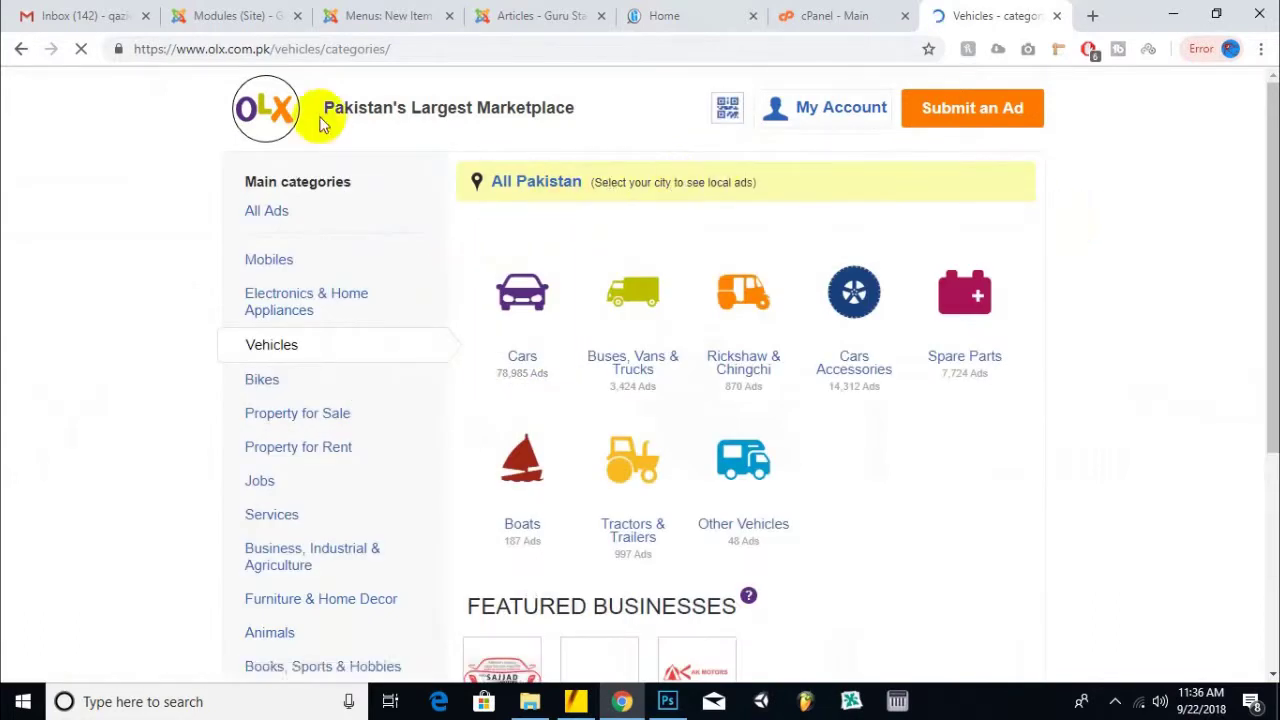
click(443, 49)
click(414, 49)
drag(414, 49, 131, 46)
click(422, 49)
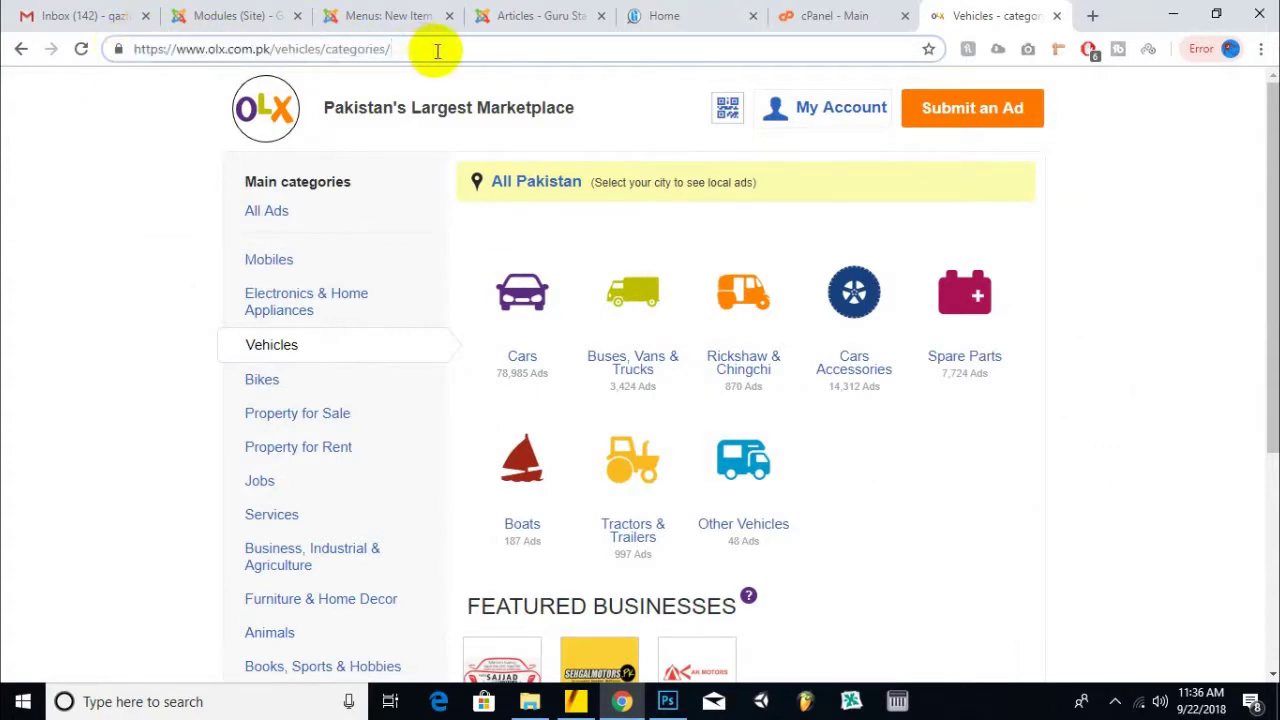
drag(425, 46, 114, 46)
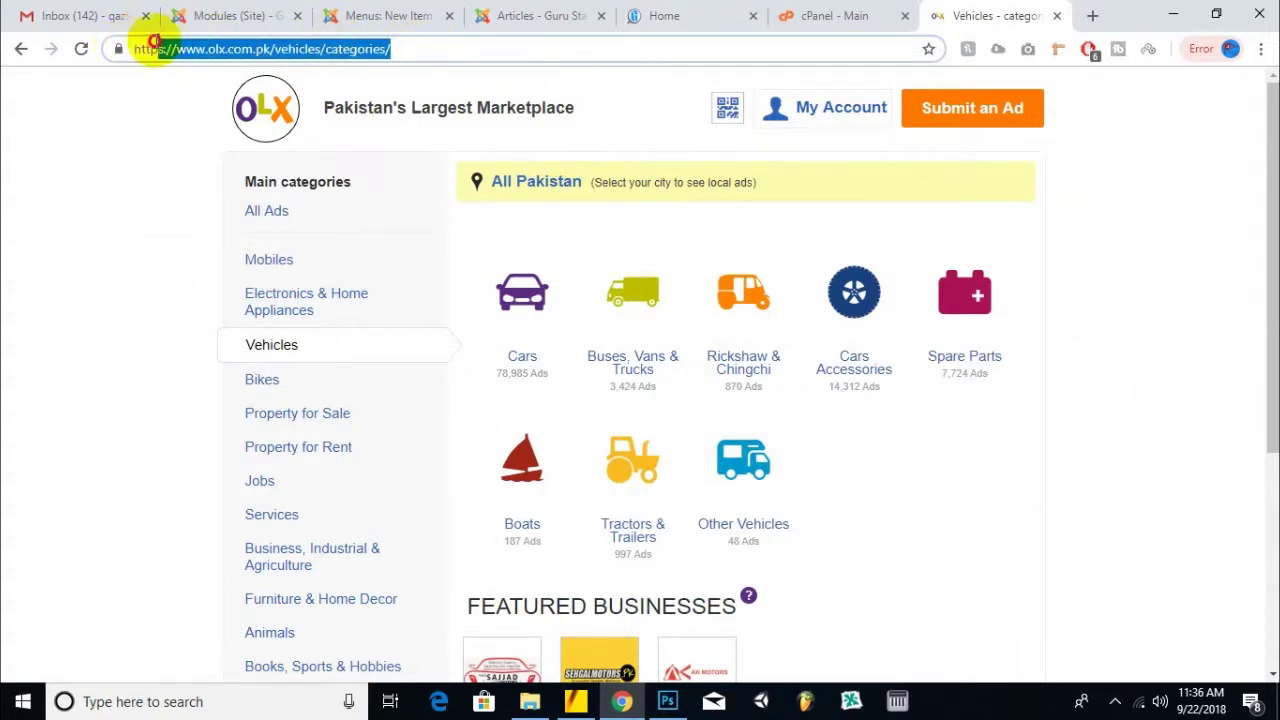
click(380, 48)
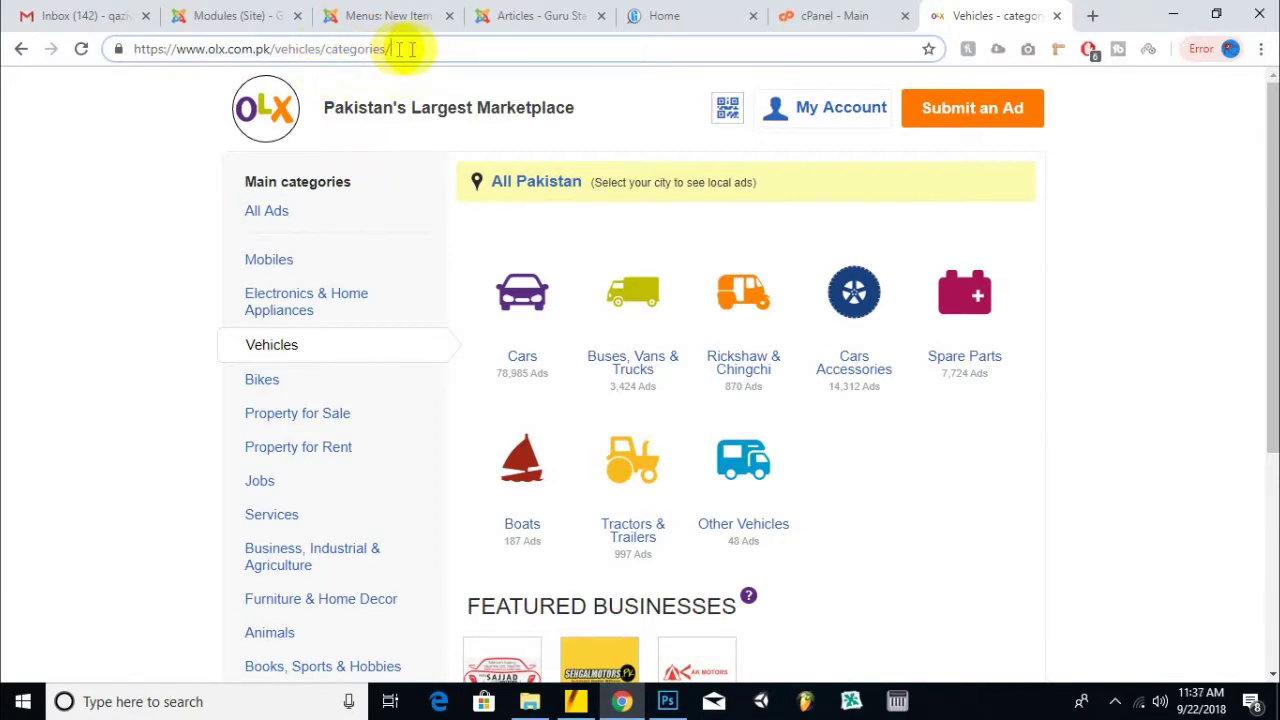
click(349, 48)
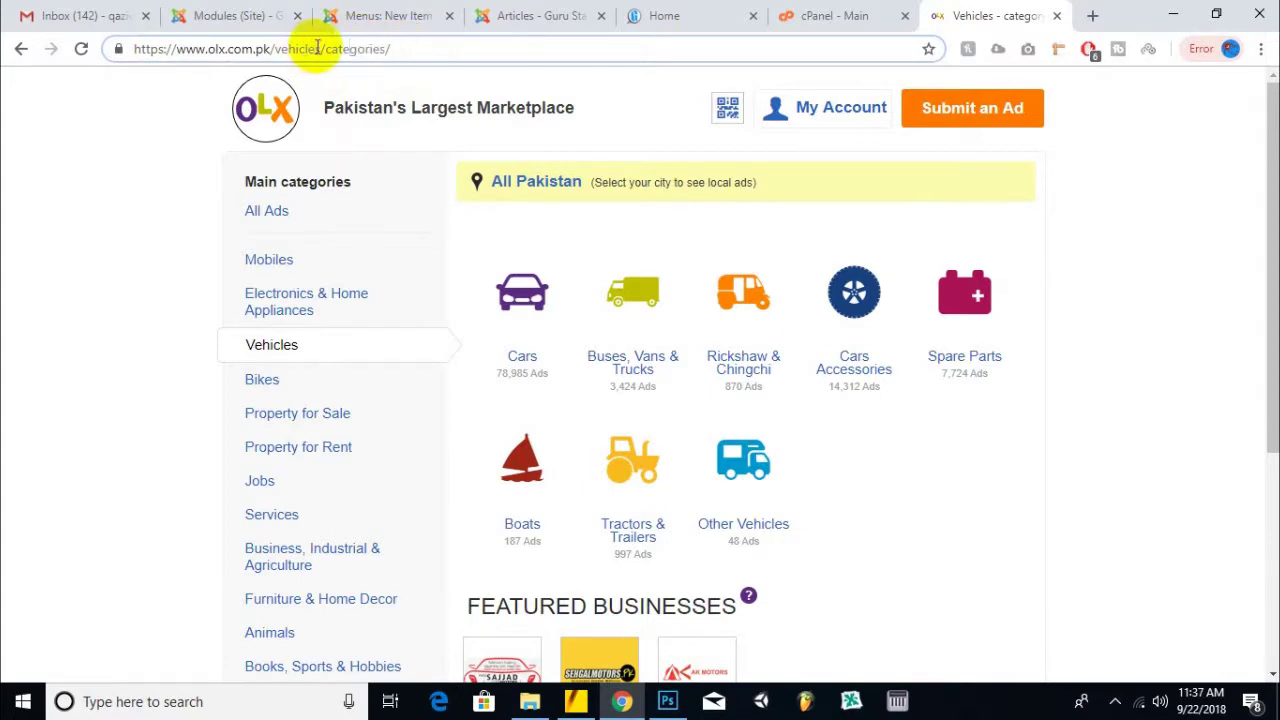
drag(325, 48, 129, 49)
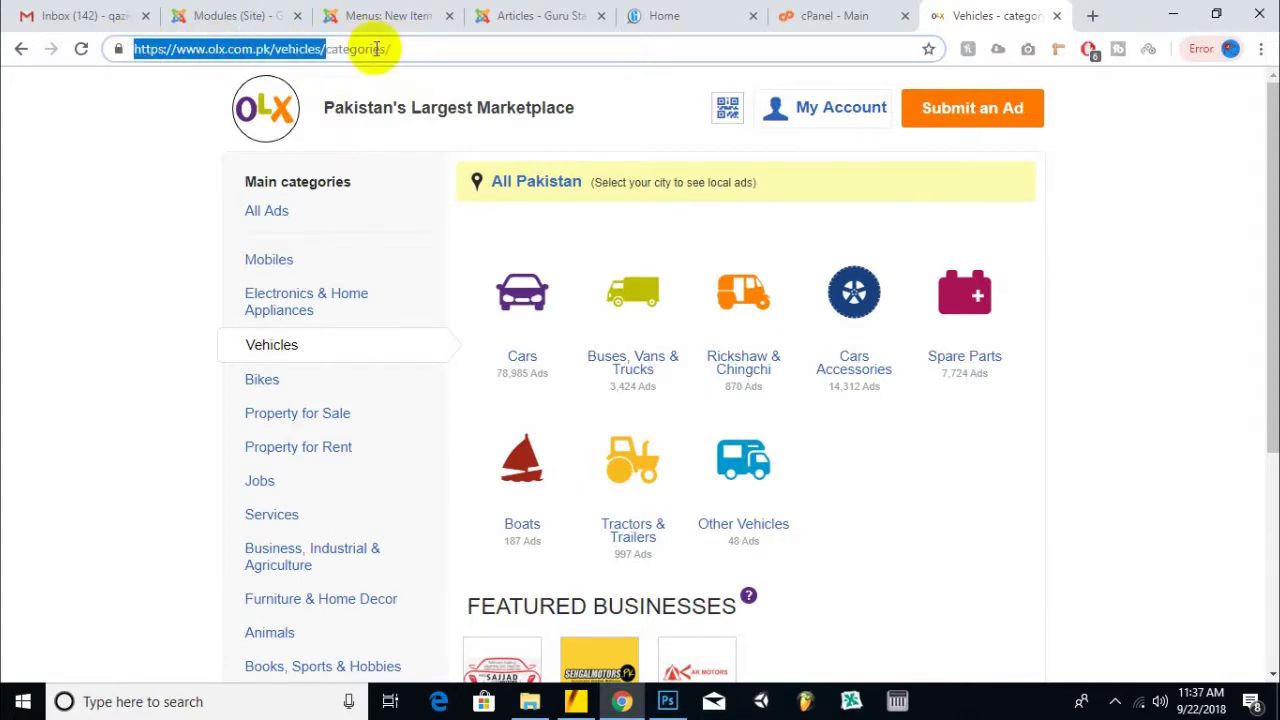
click(428, 58)
drag(400, 49, 127, 47)
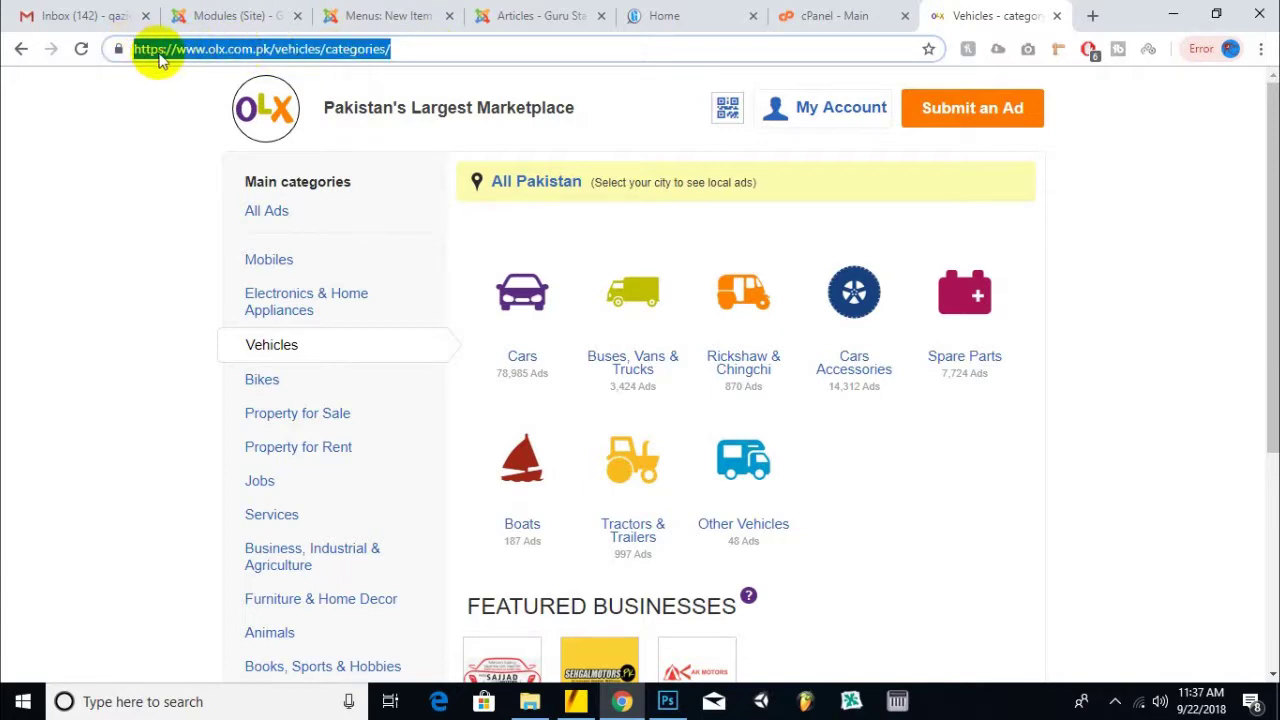
click(521, 52)
- On the Guru State home page, open a category listing from Popular Categories
click(664, 16)
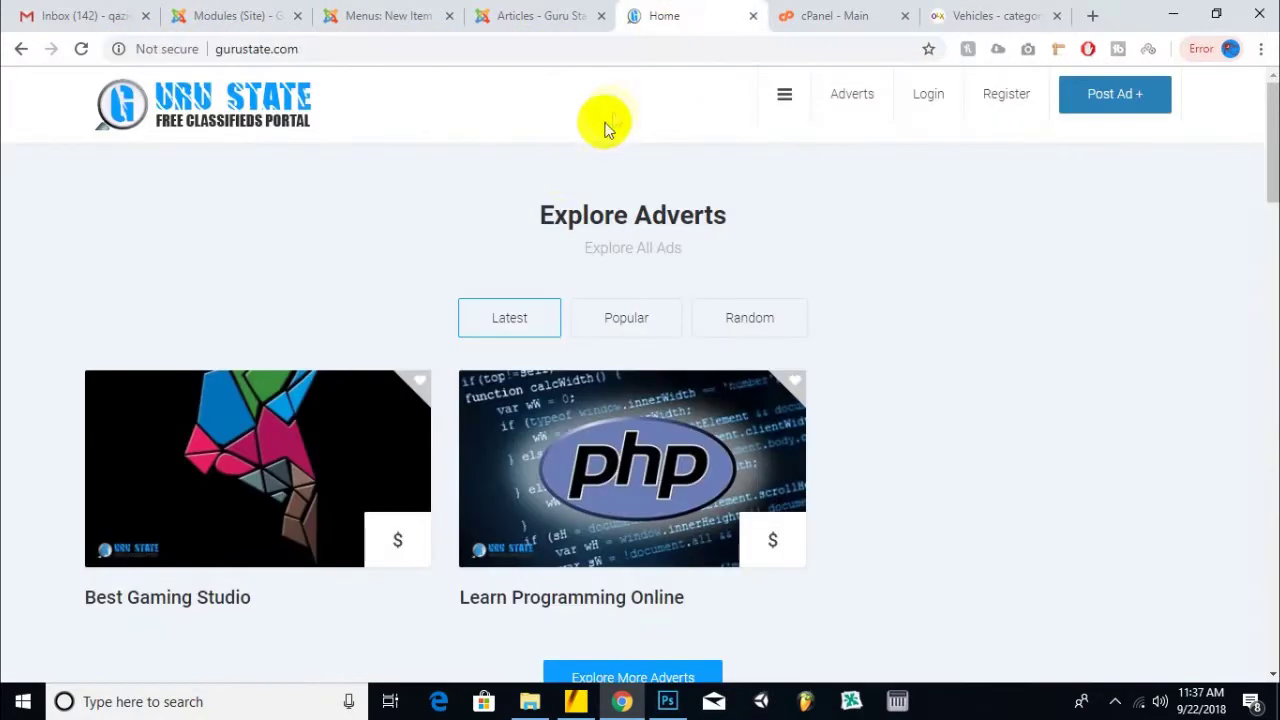
scroll(486, 263, down, 8)
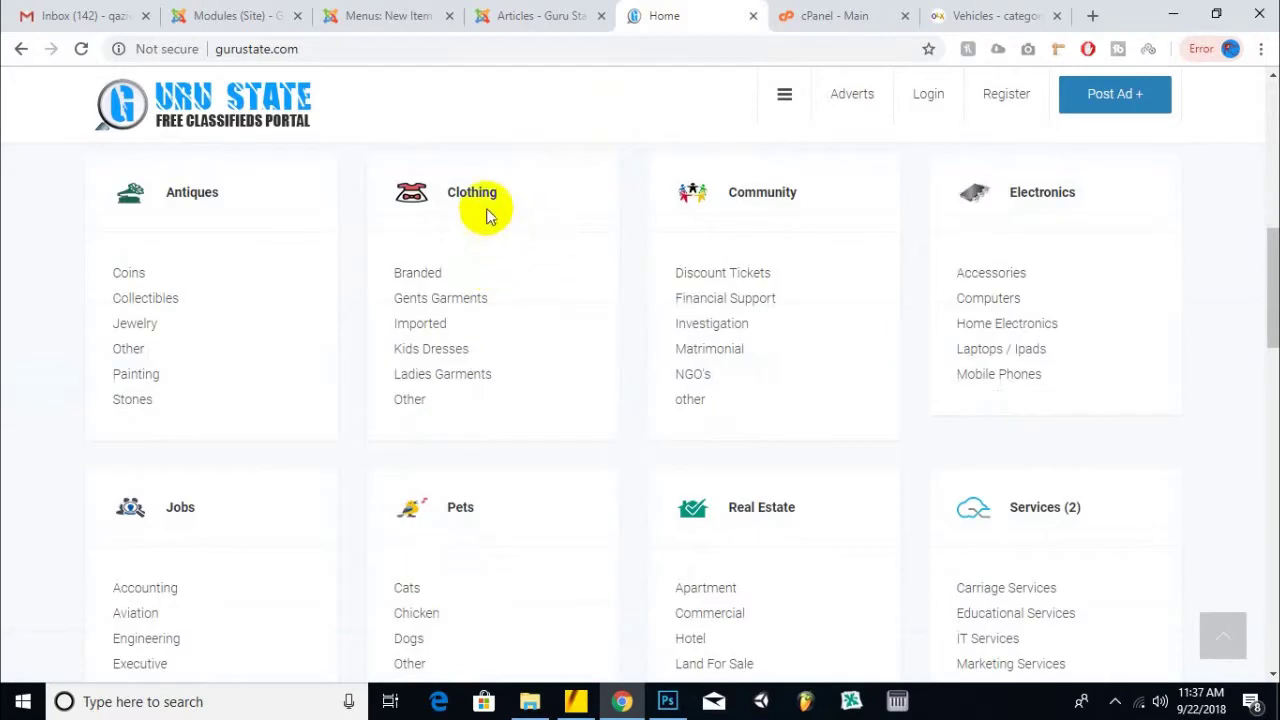
click(746, 227)
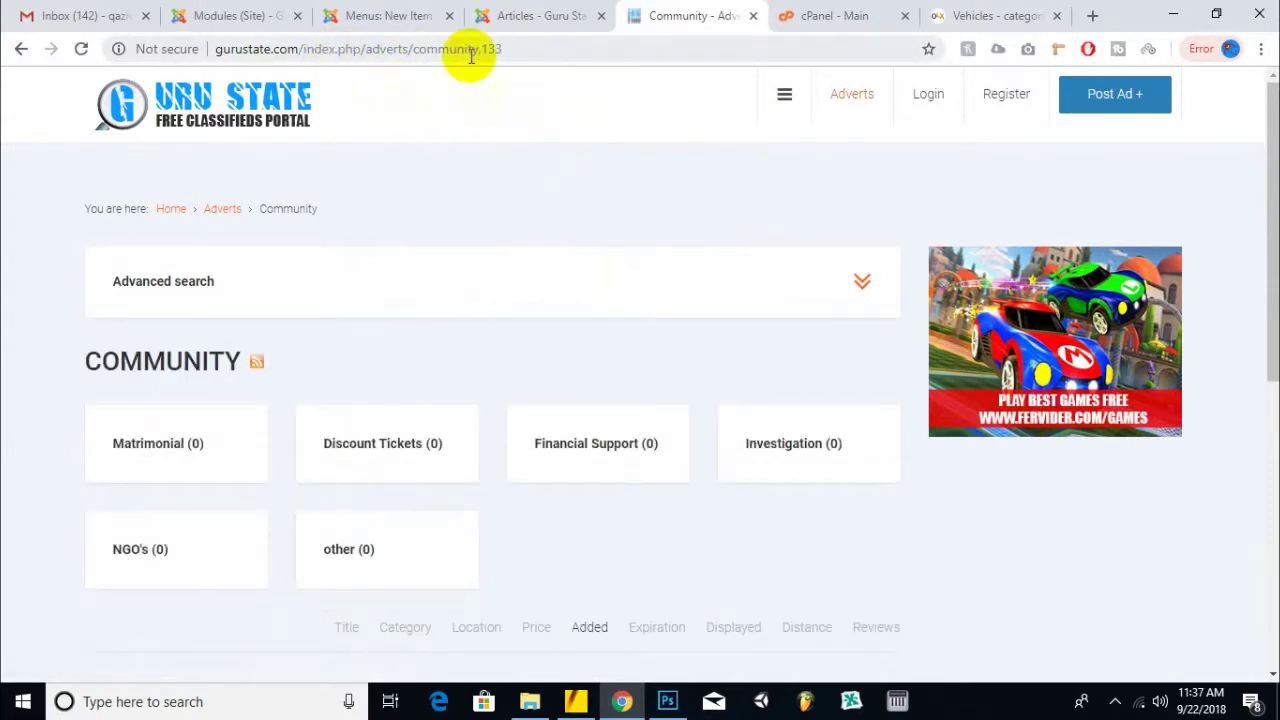
click(279, 110)
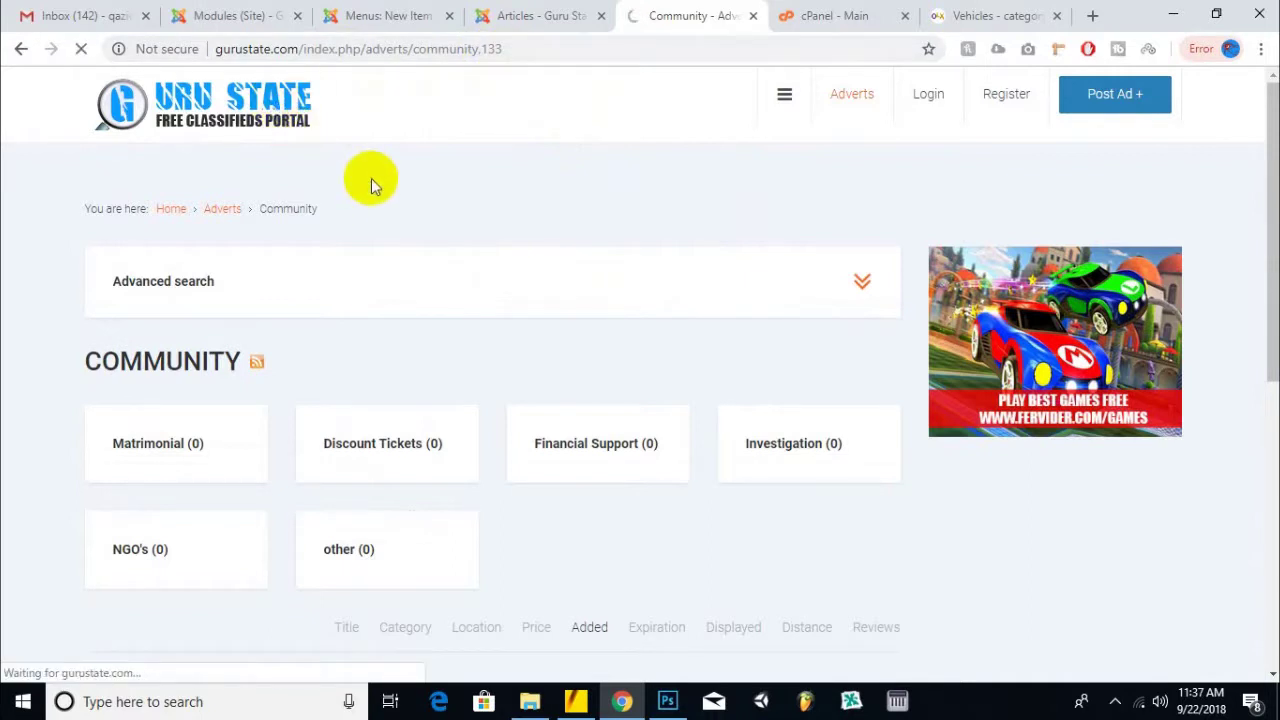
scroll(371, 178, down, 4)
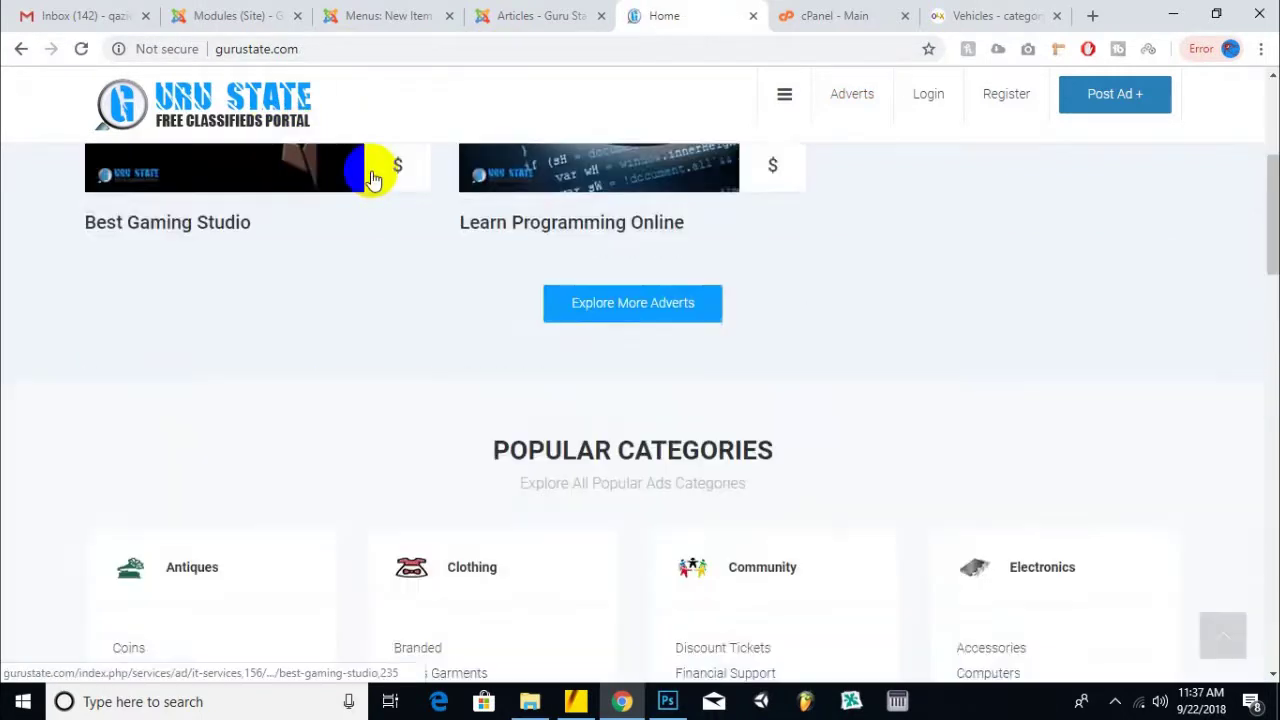
scroll(371, 178, down, 3)
scroll(371, 178, down, 2)
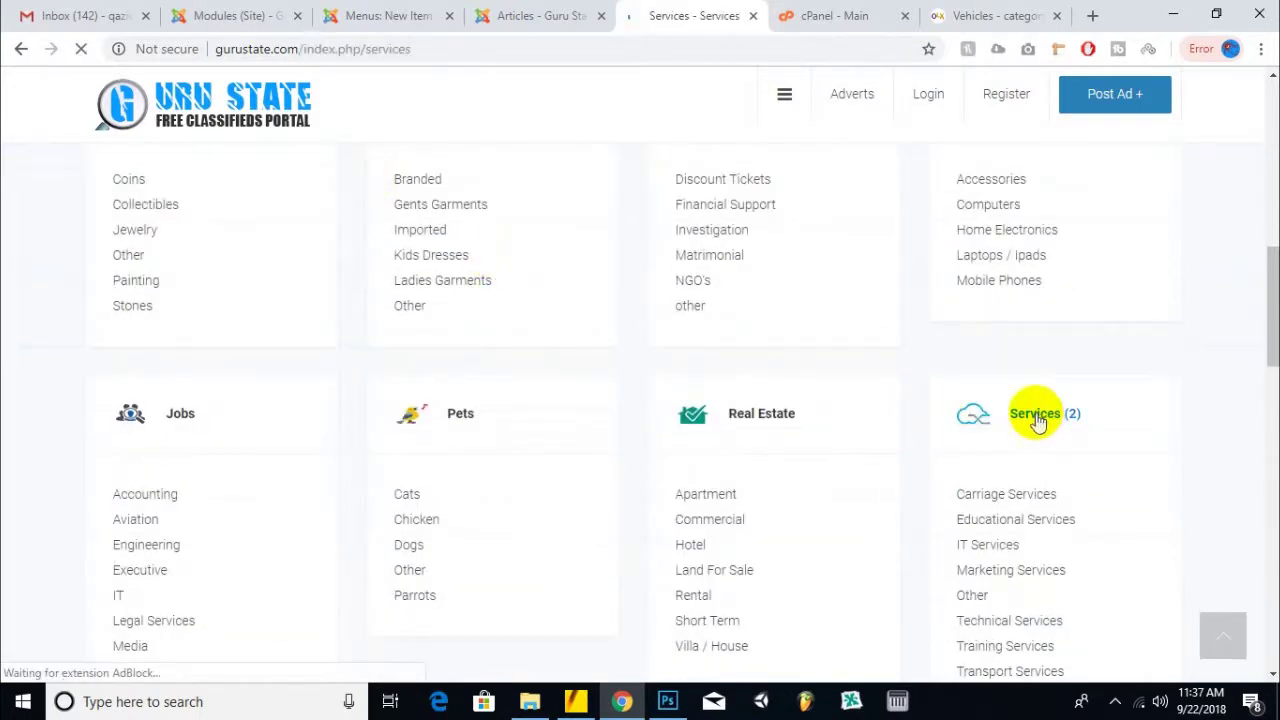
- Delete 'index.php/' from the address so the page loads at gurustate.com/services
drag(445, 54, 286, 49)
click(452, 49)
drag(452, 49, 214, 49)
scroll(579, 273, down, 5)
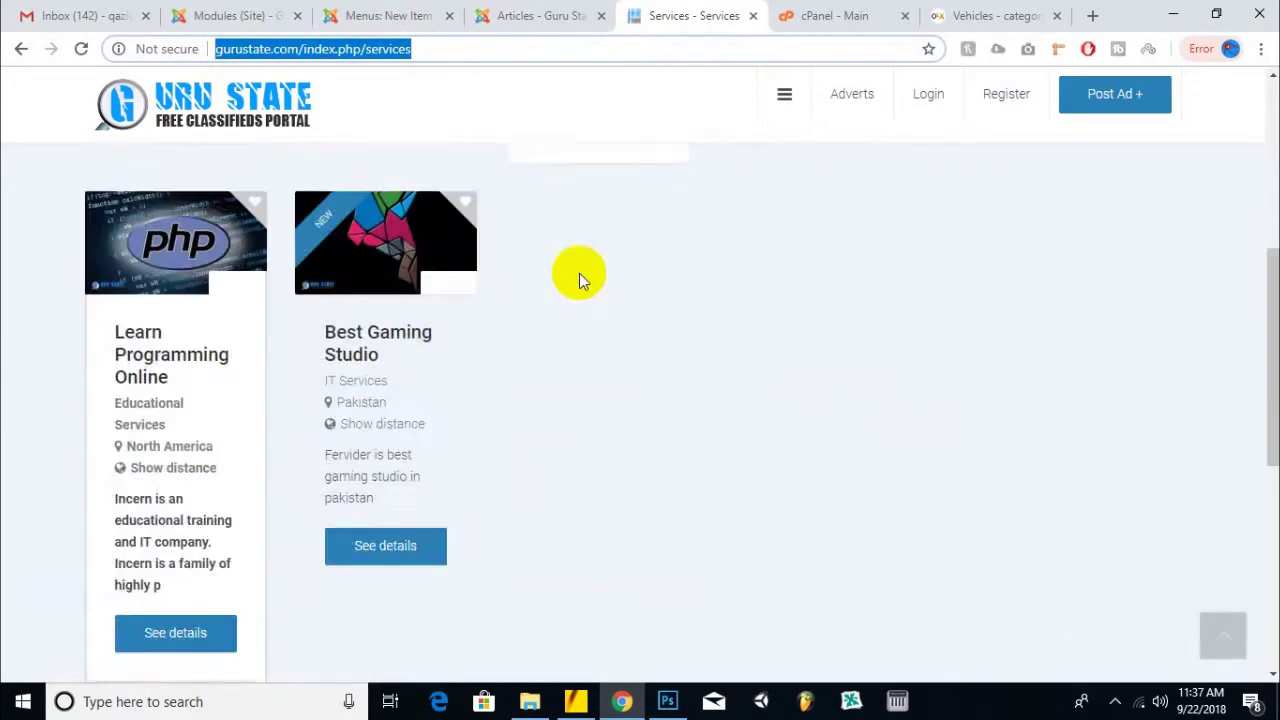
scroll(579, 273, up, 5)
click(340, 49)
drag(361, 49, 302, 50)
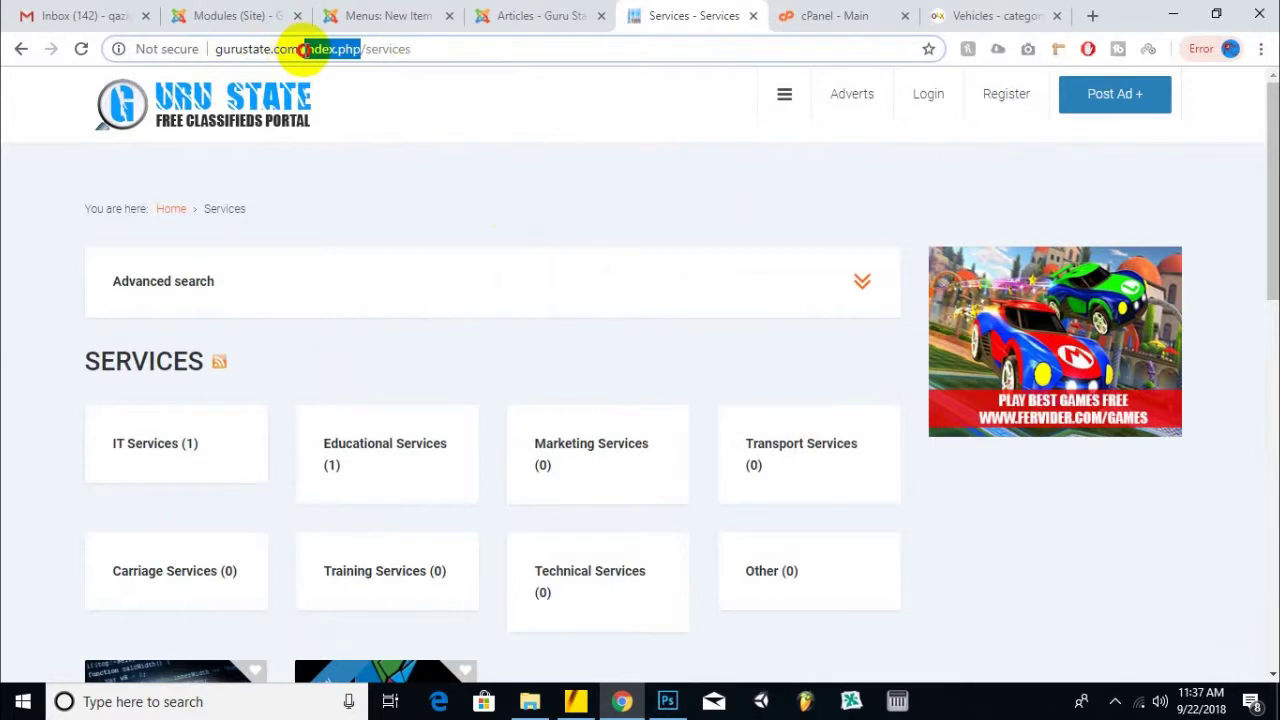
click(363, 49)
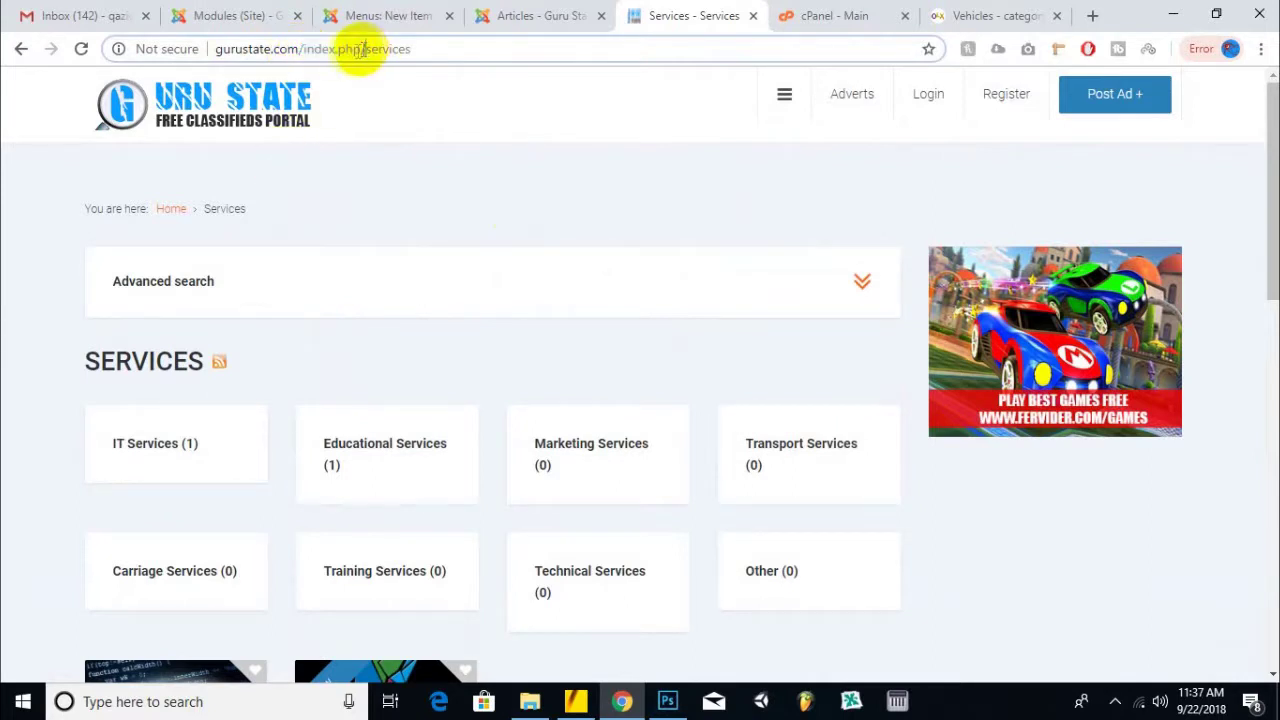
drag(366, 46, 332, 52)
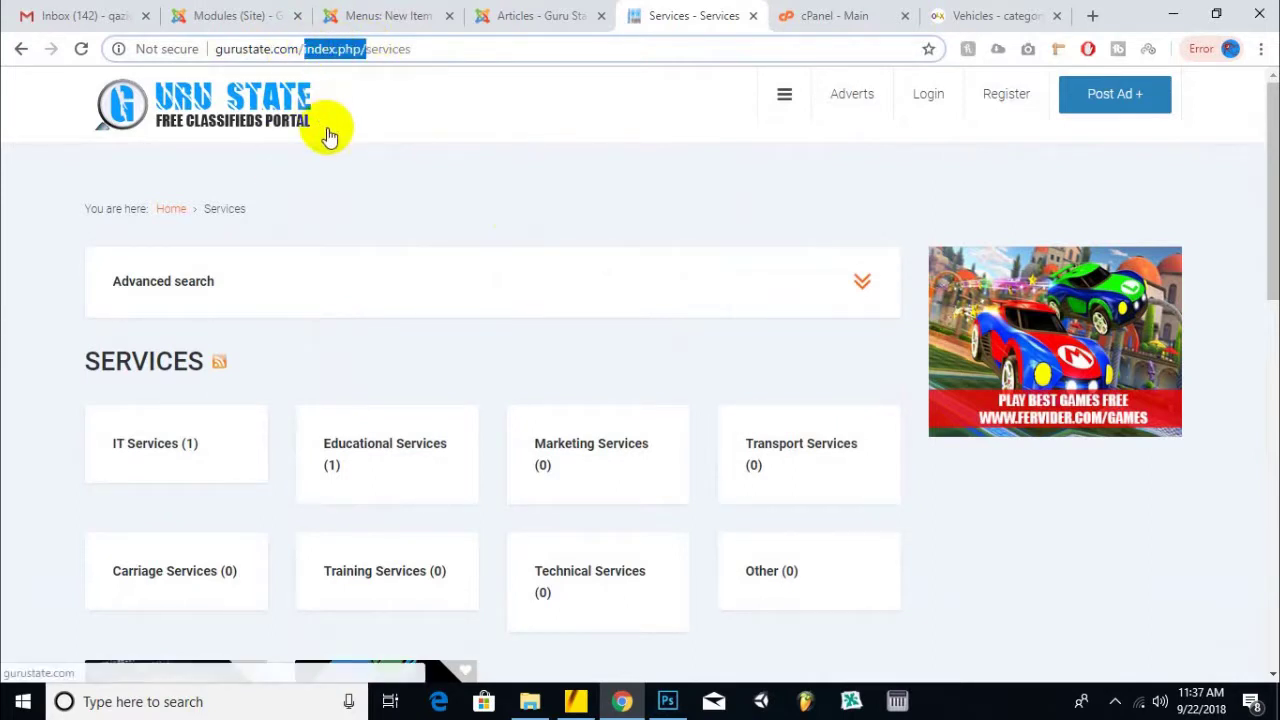
key(BackSpace)
drag(383, 49, 140, 51)
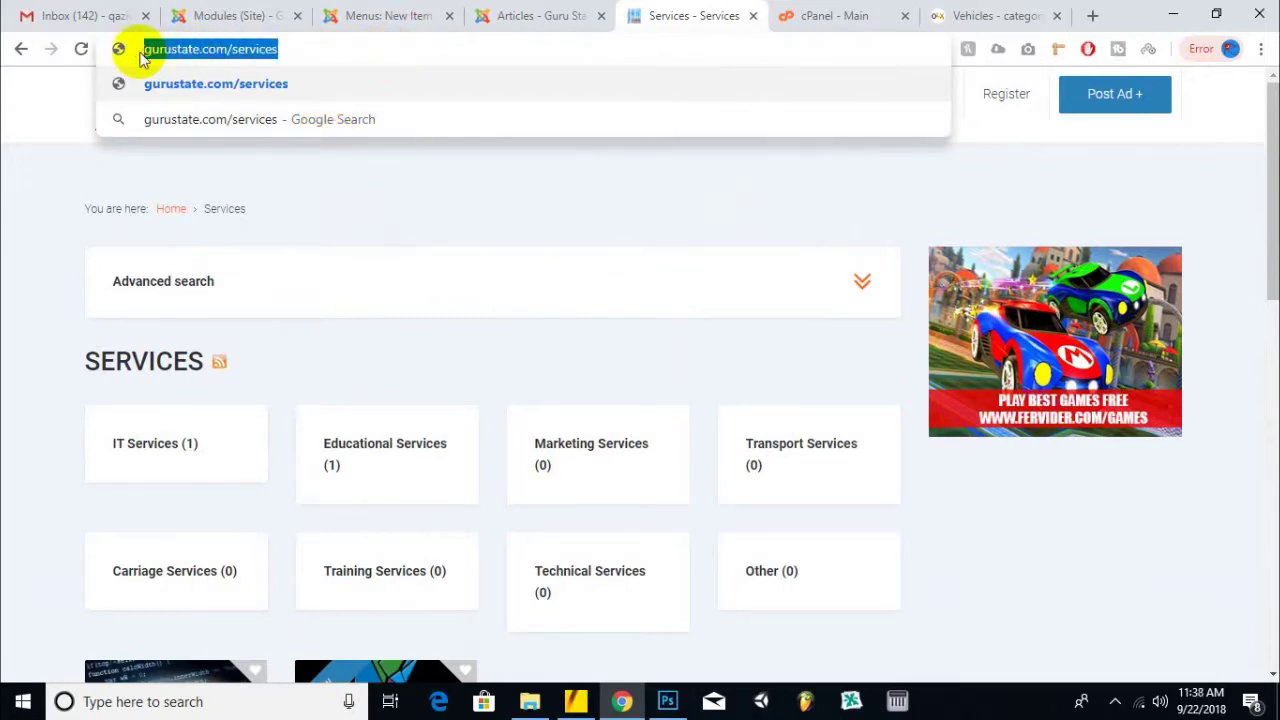
click(30, 195)
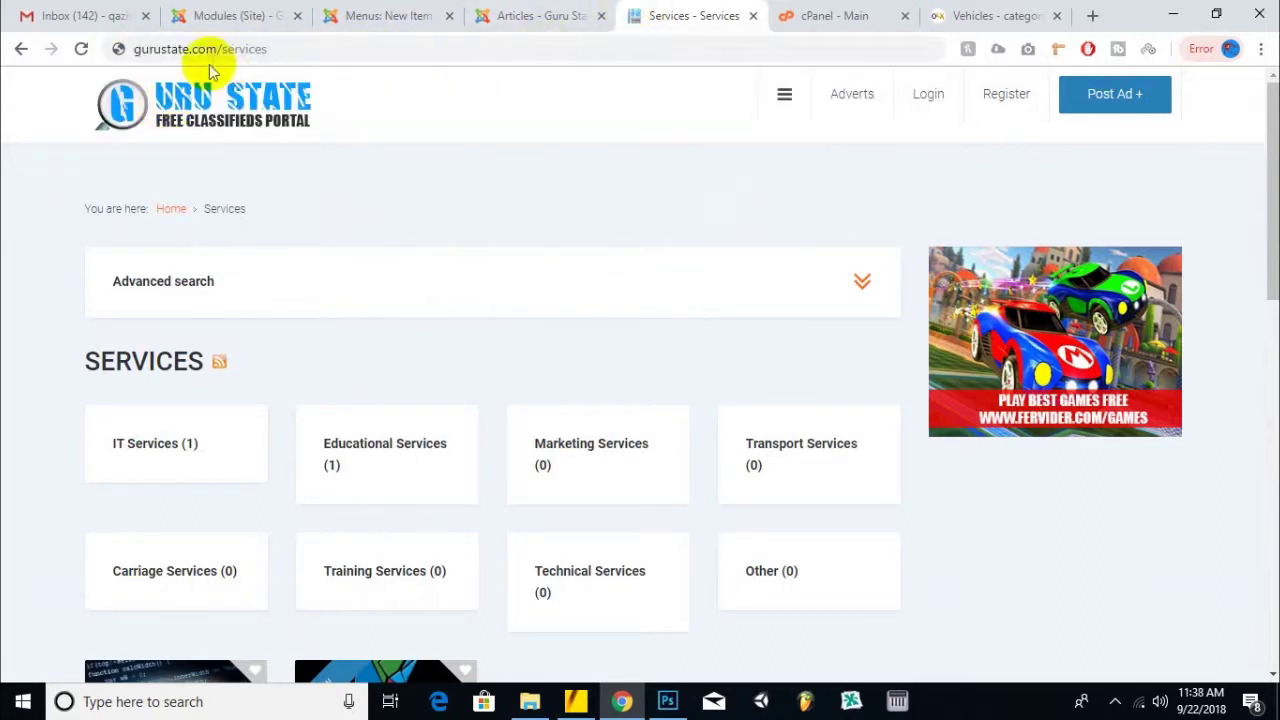
- In System > Global Configuration, set Use URL Rewriting to Yes and save
click(365, 16)
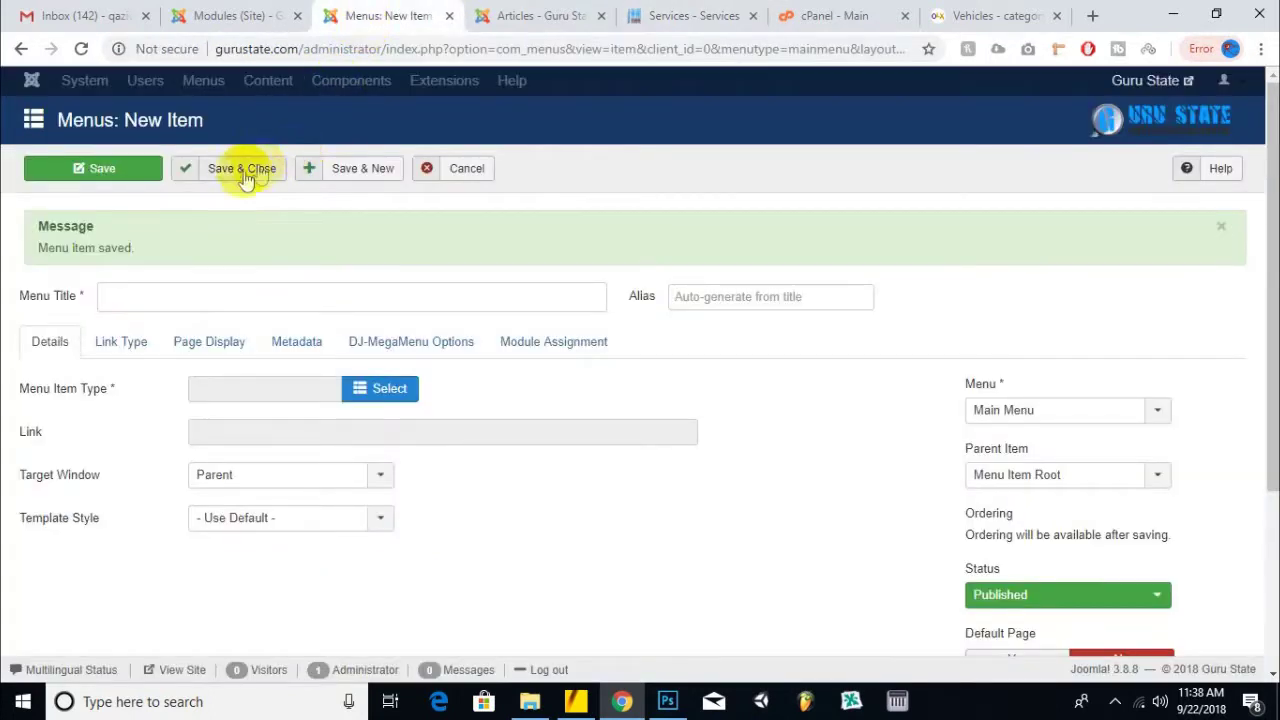
click(265, 16)
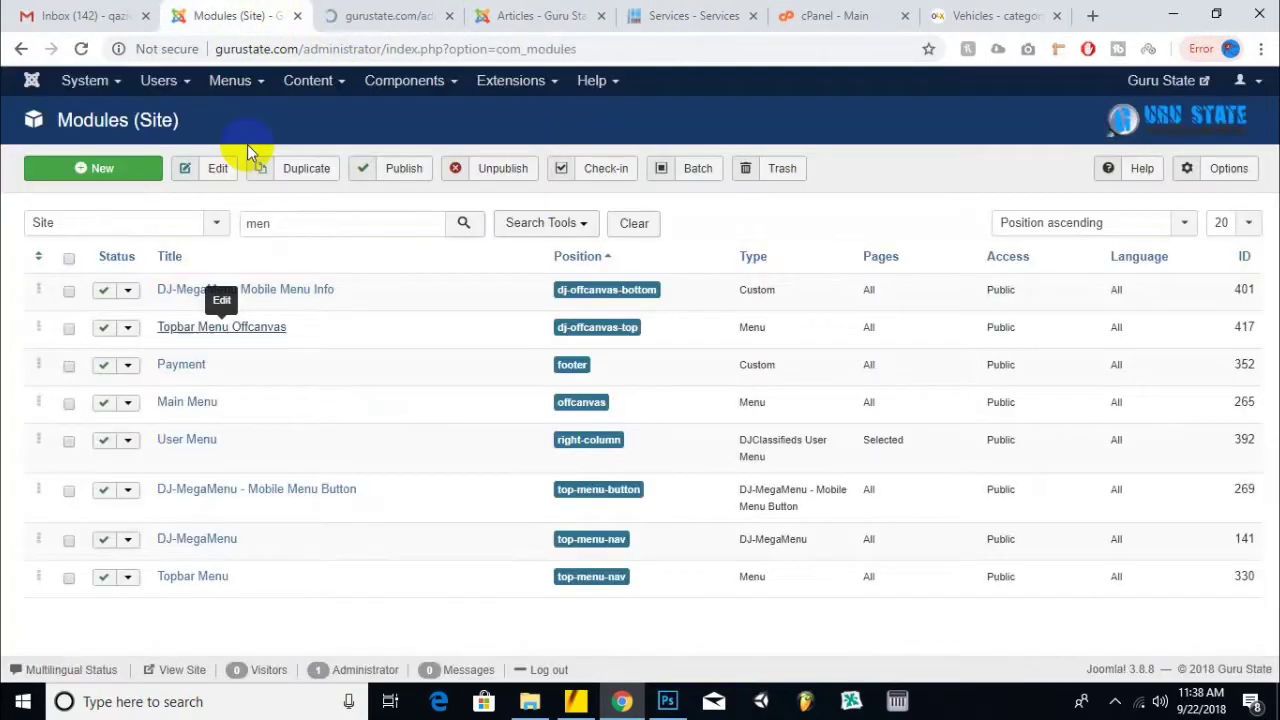
click(85, 80)
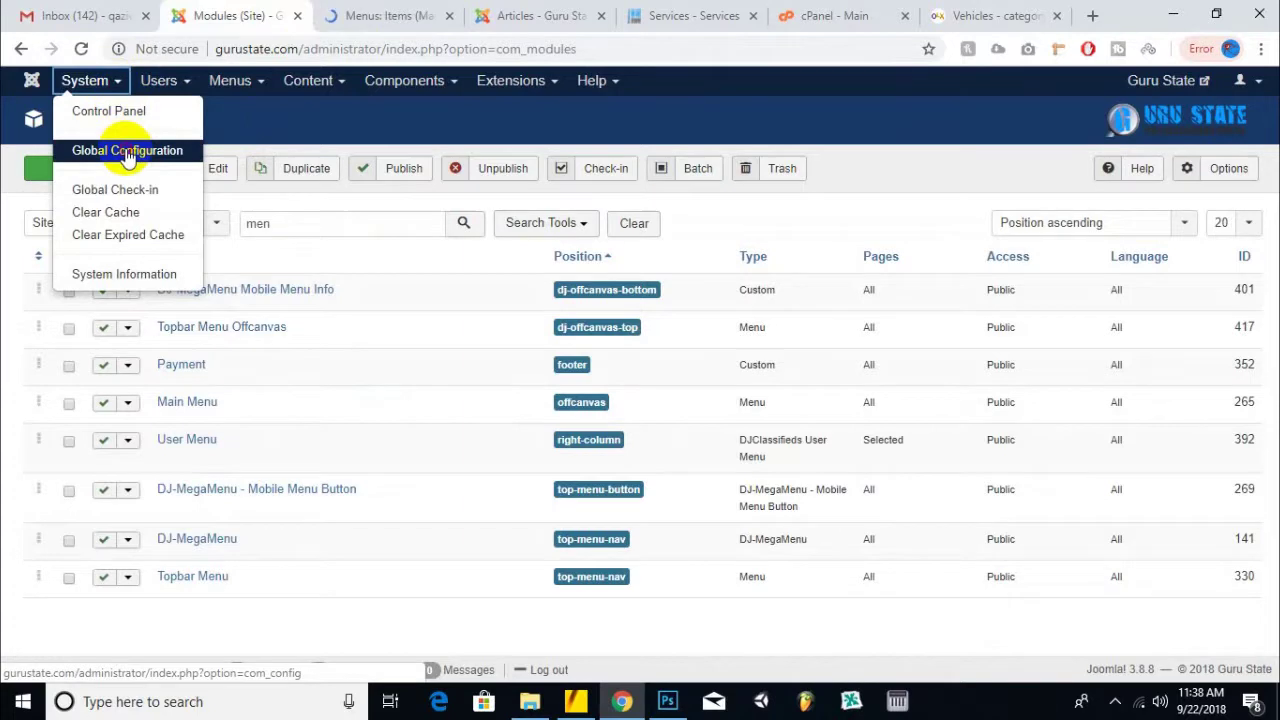
click(129, 152)
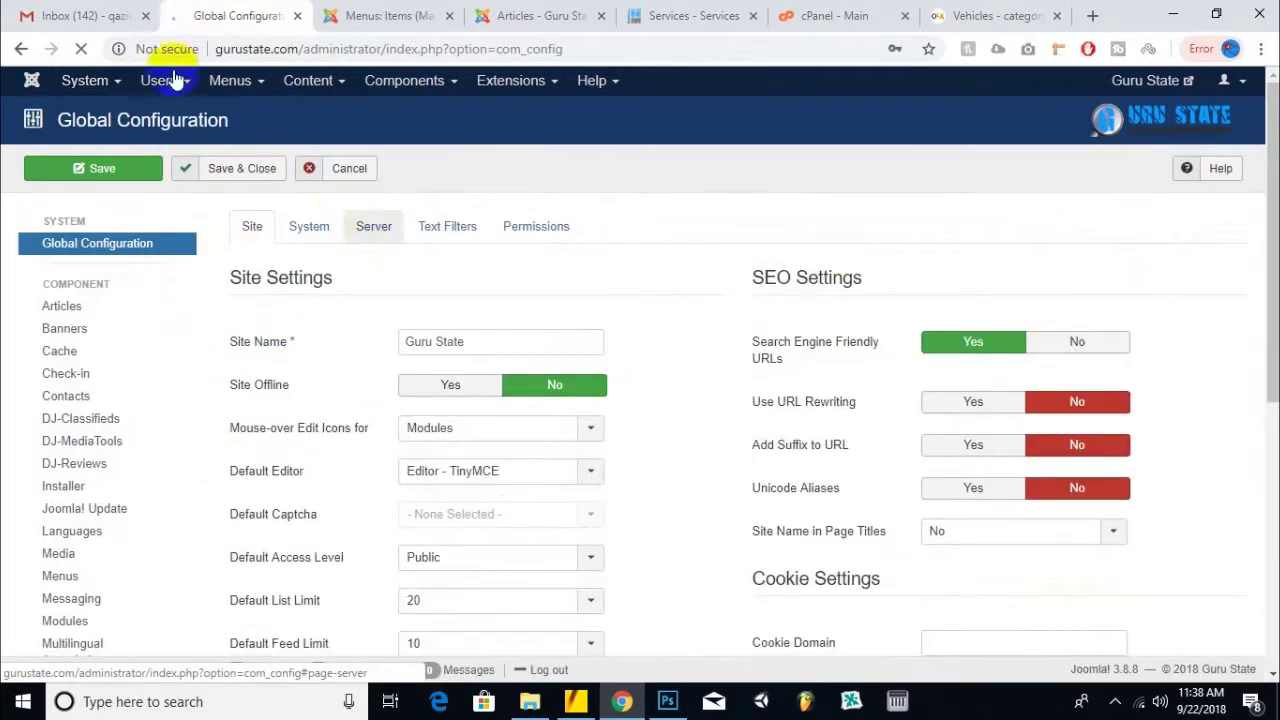
mouse_move(812, 405)
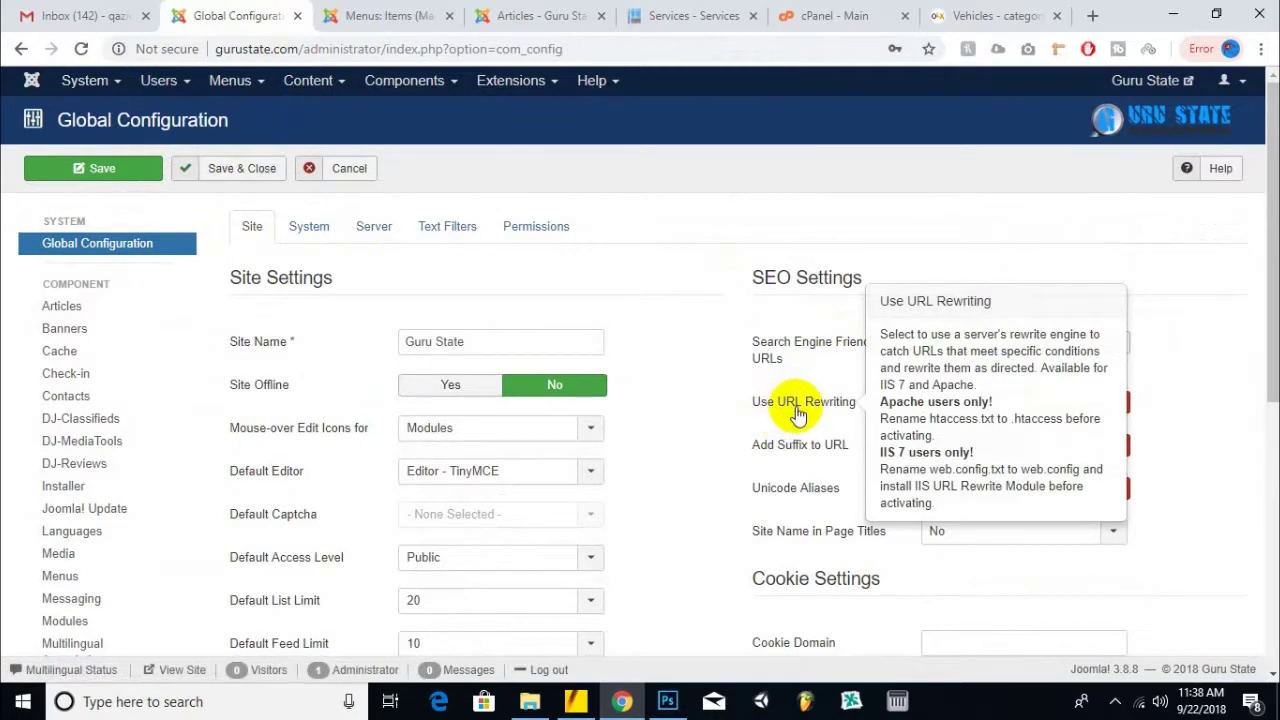
click(940, 402)
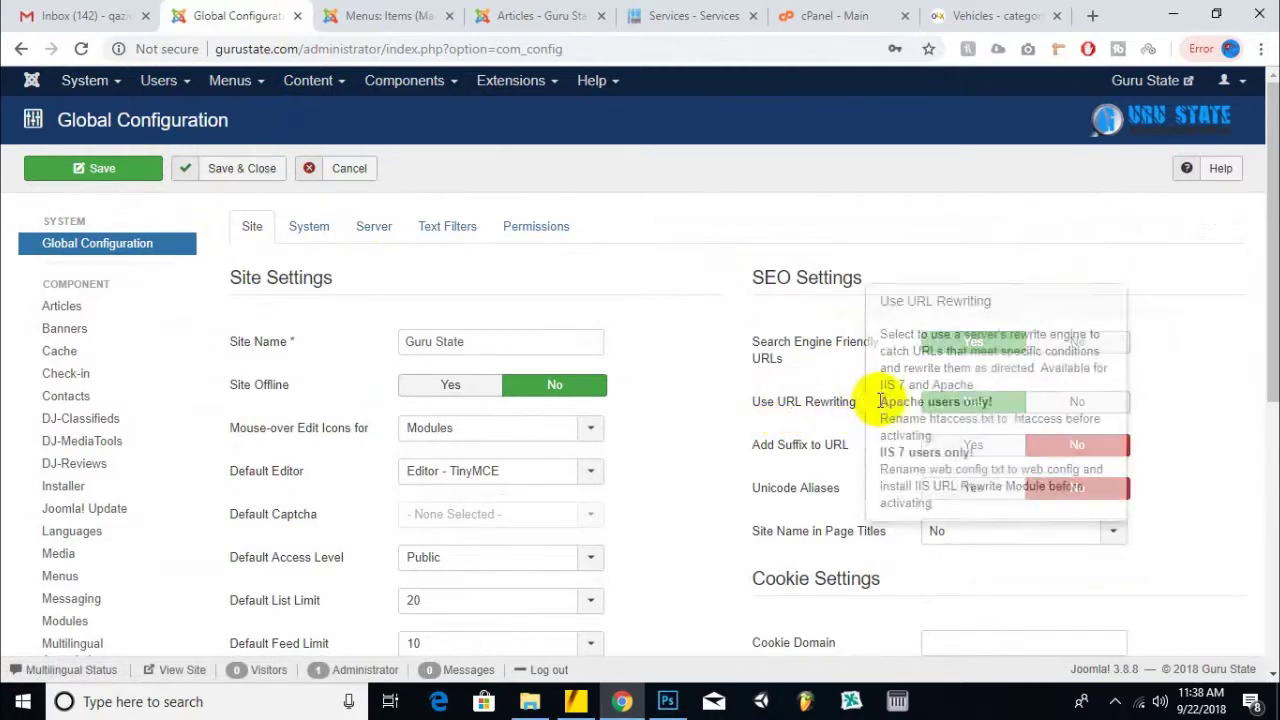
click(50, 170)
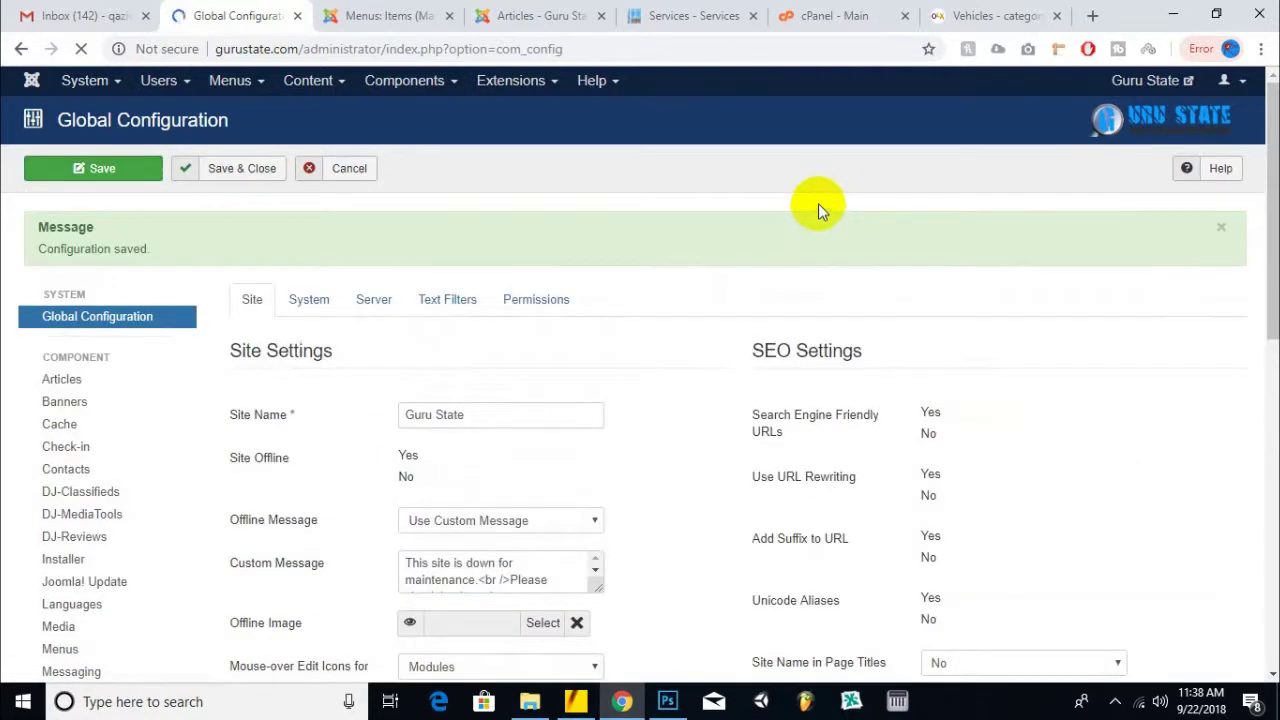
click(694, 14)
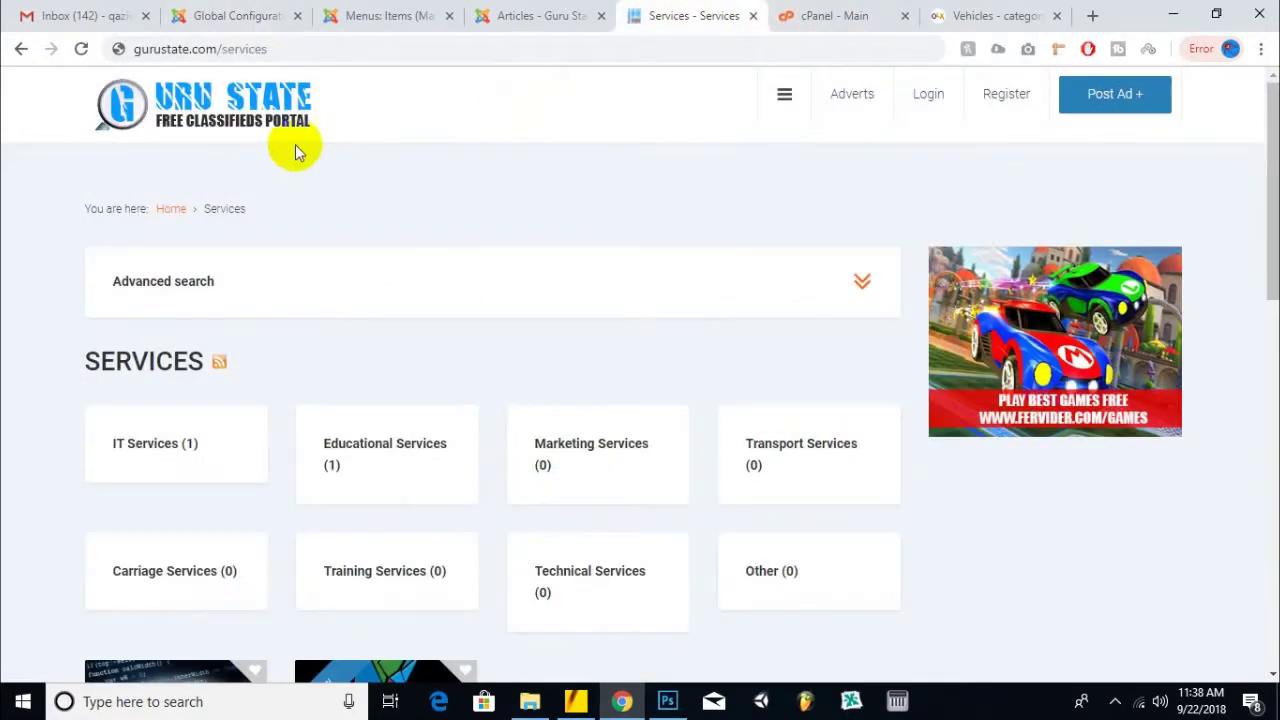
- Reload the site and confirm Services (2) now opens at gurustate.com/services
key(F5)
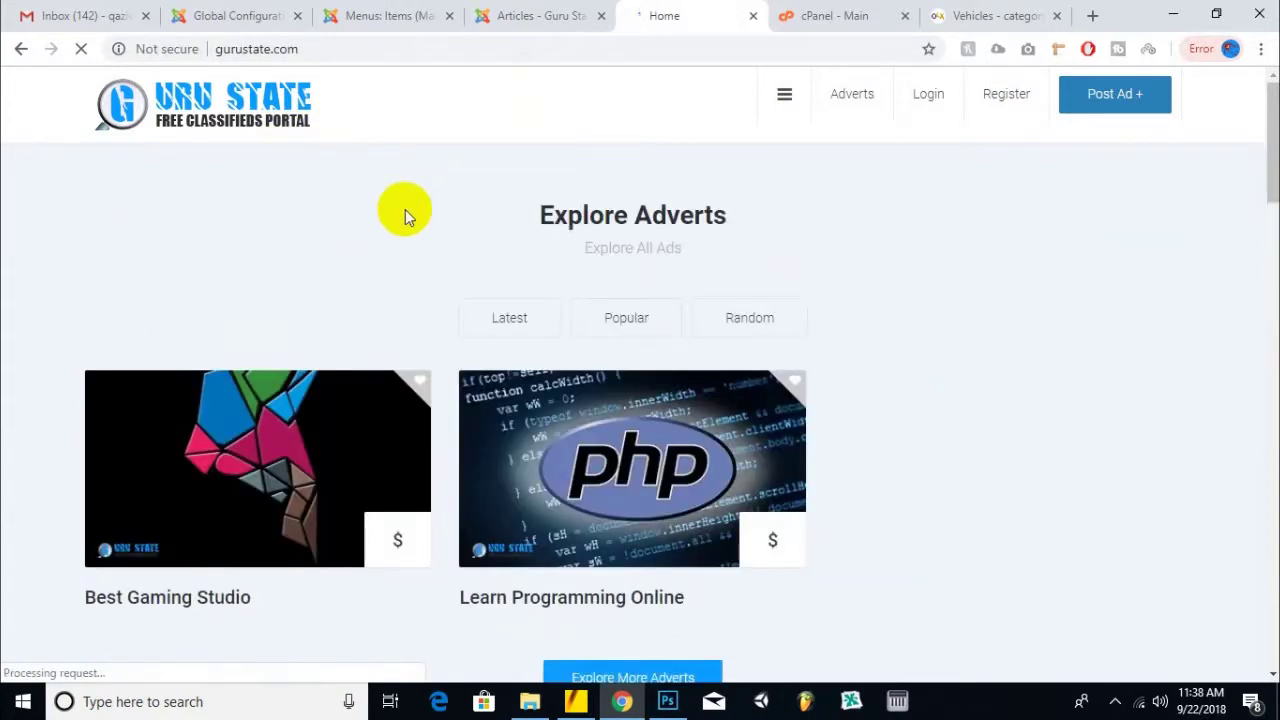
scroll(405, 209, down, 6)
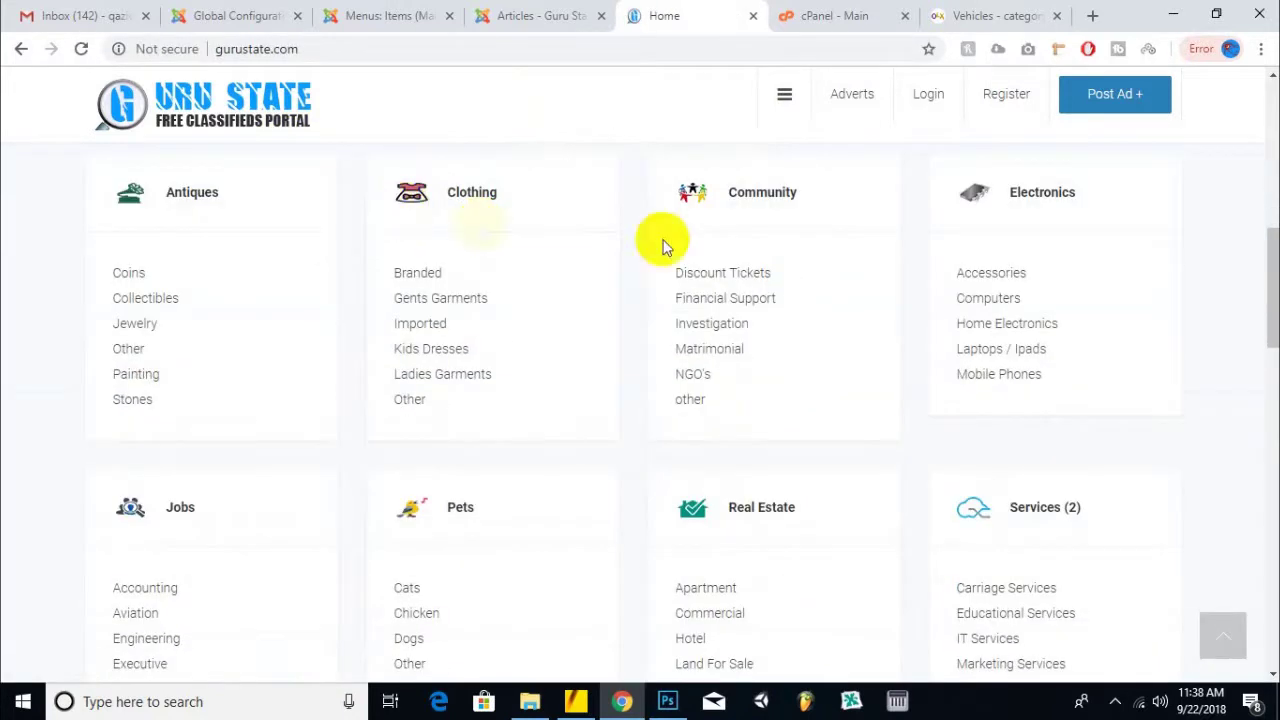
scroll(609, 414, down, 1)
click(1043, 413)
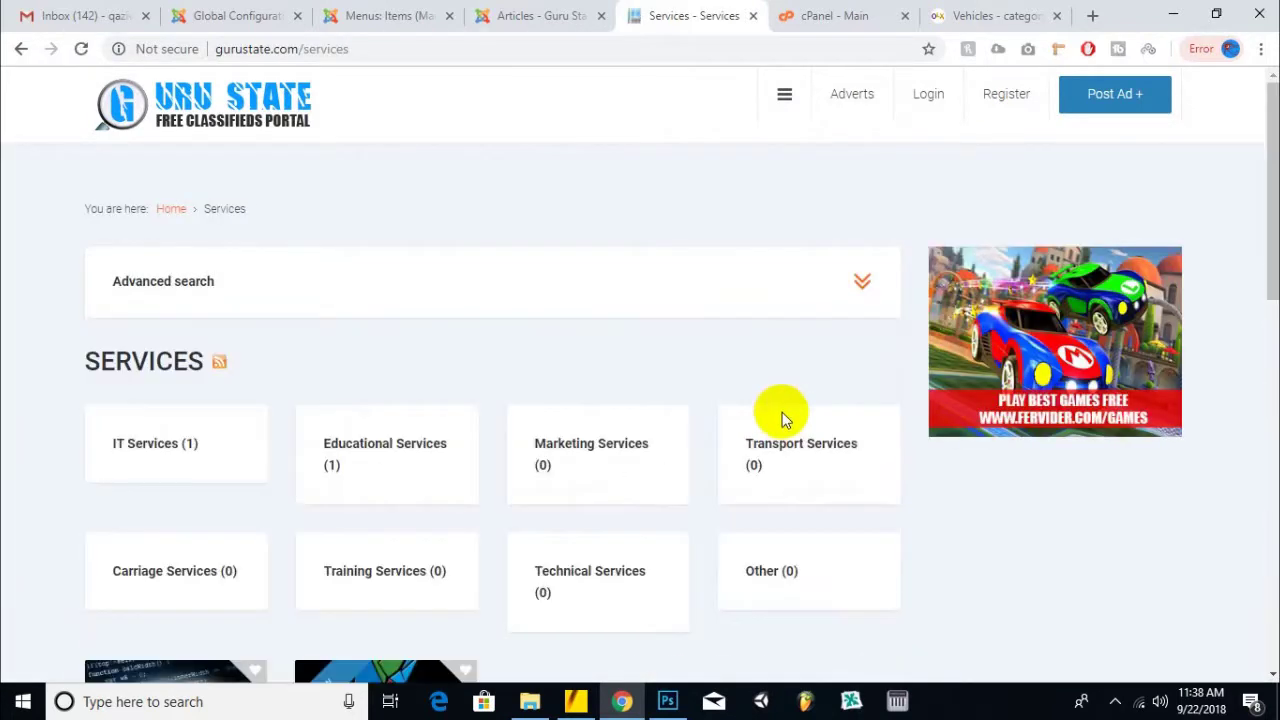
drag(350, 48, 200, 48)
click(345, 48)
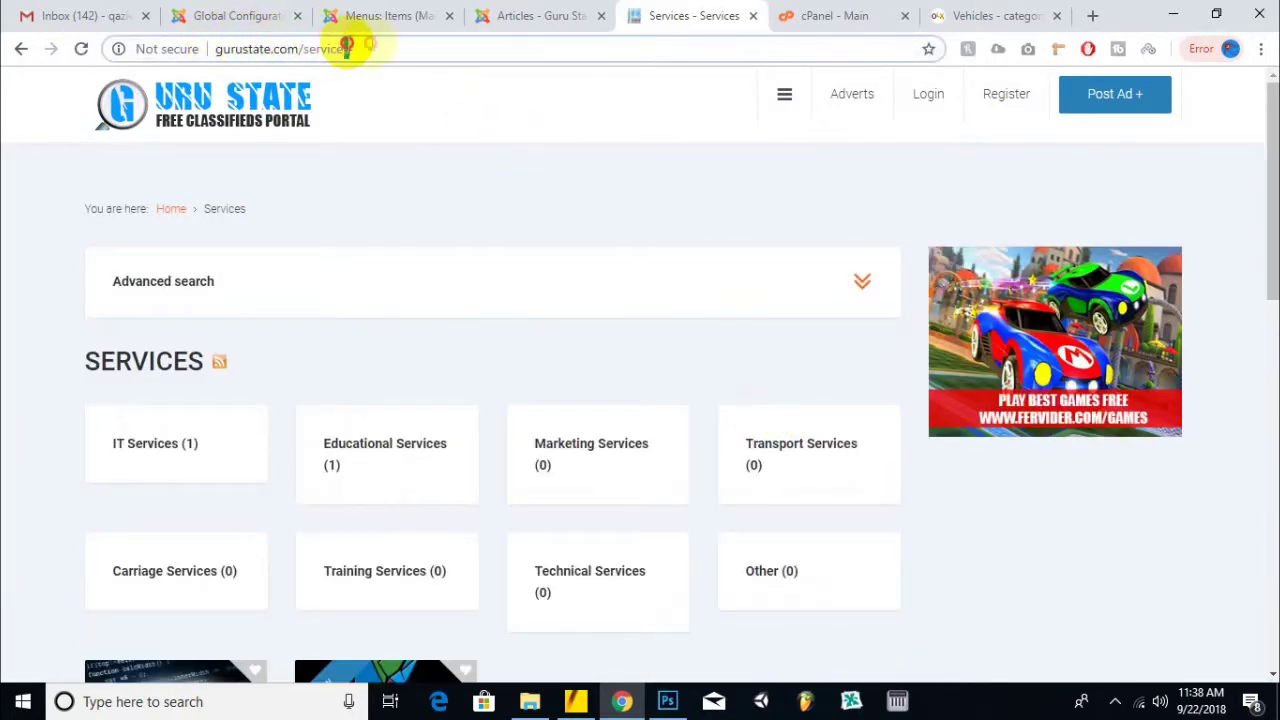
- Launch File Manager from cPanel, showing the home folder with gurustate.com and public_html
click(840, 16)
scroll(220, 249, down, 3)
click(190, 228)
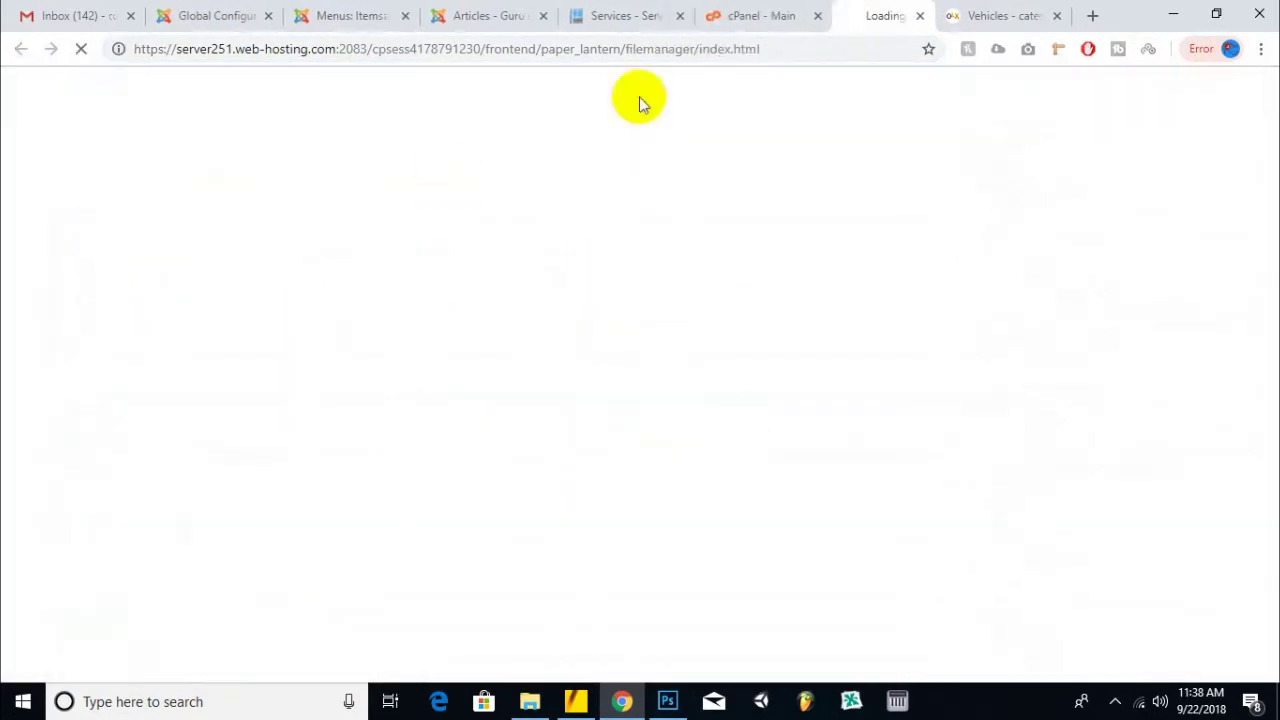
click(495, 10)
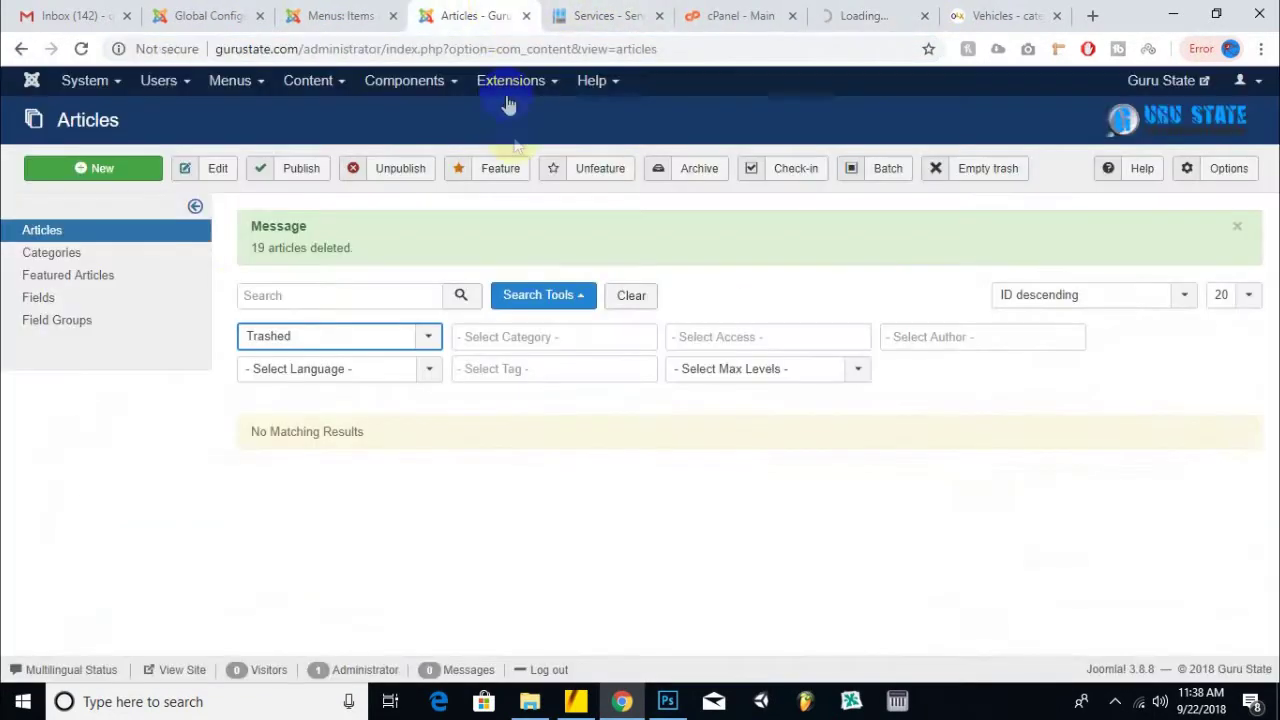
click(290, 15)
click(210, 14)
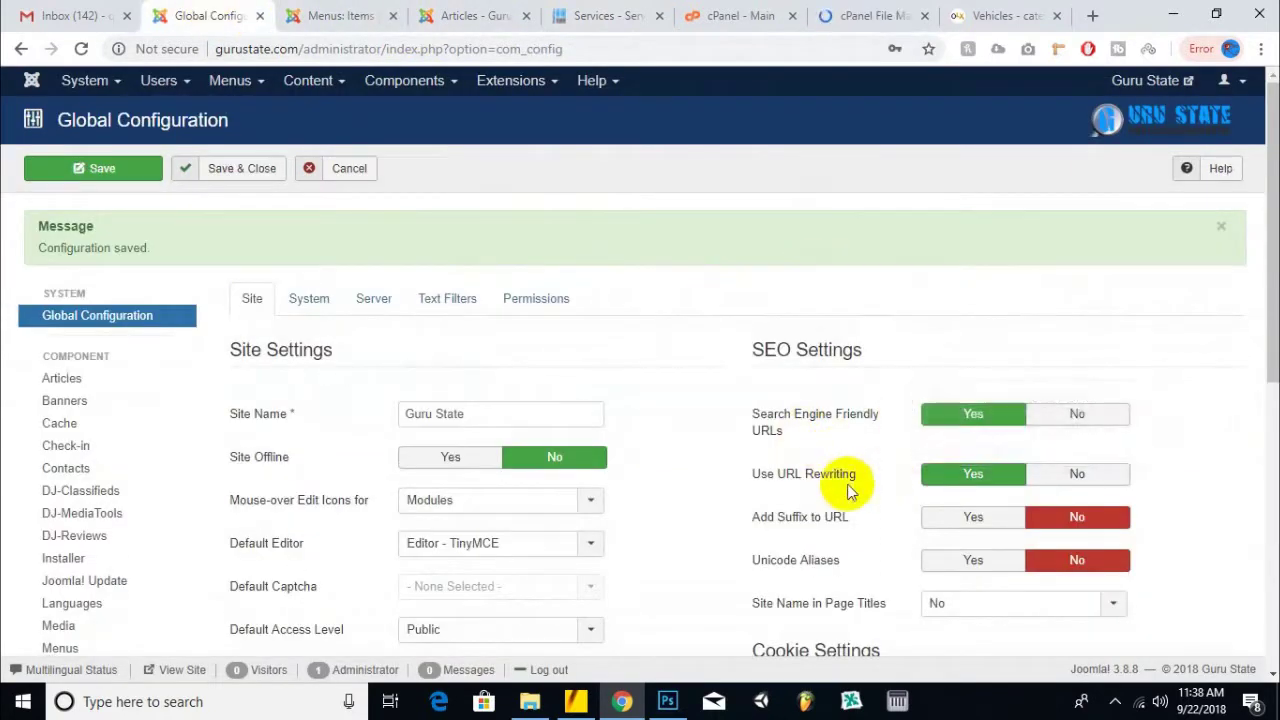
click(600, 12)
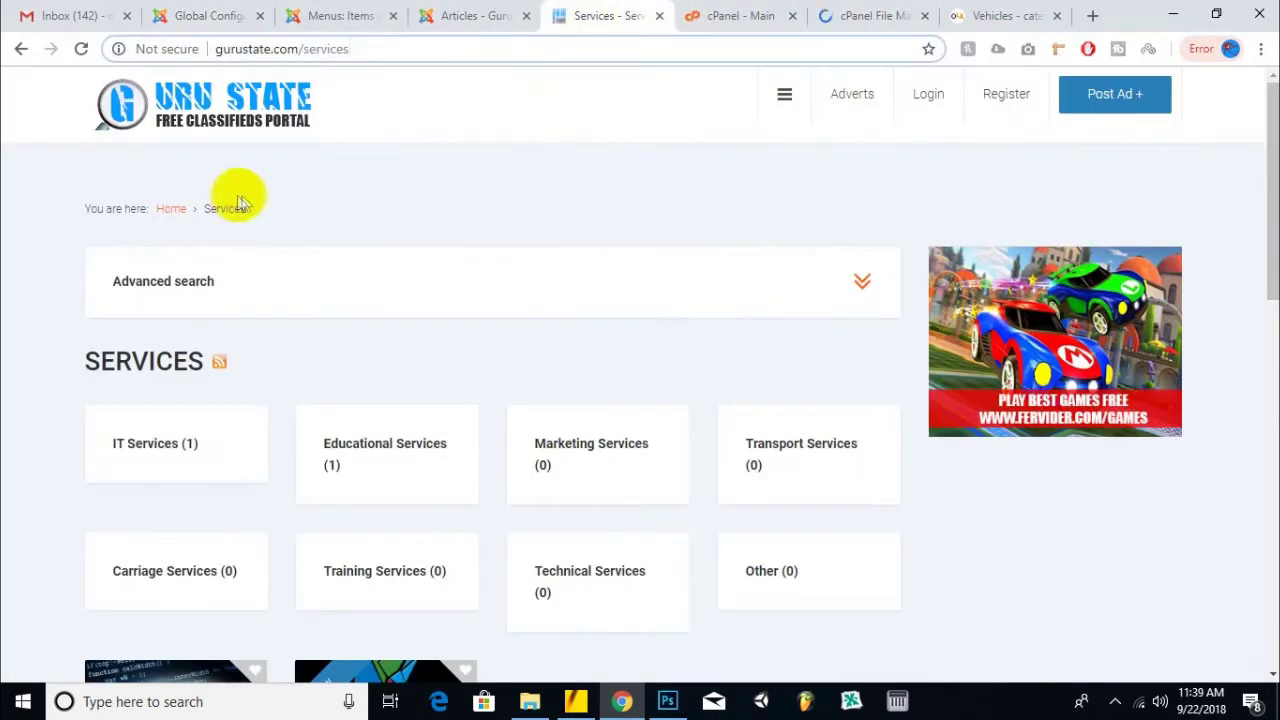
scroll(786, 306, down, 5)
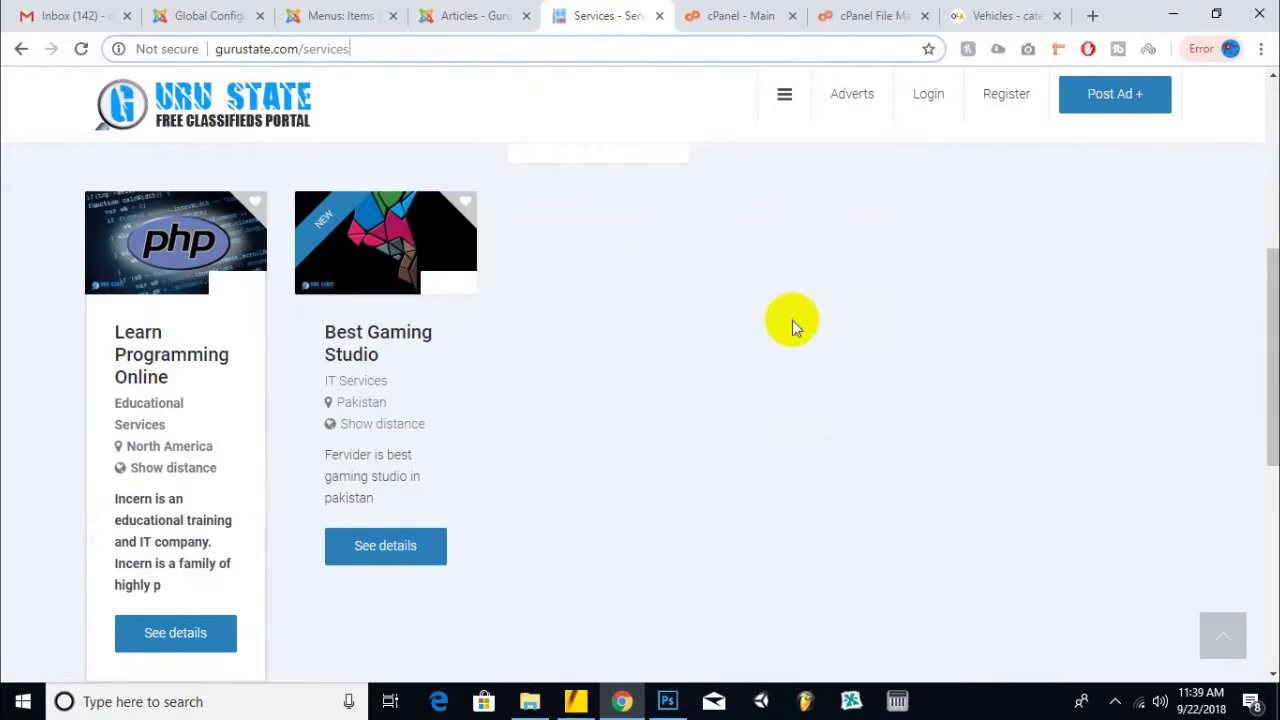
scroll(786, 320, up, 5)
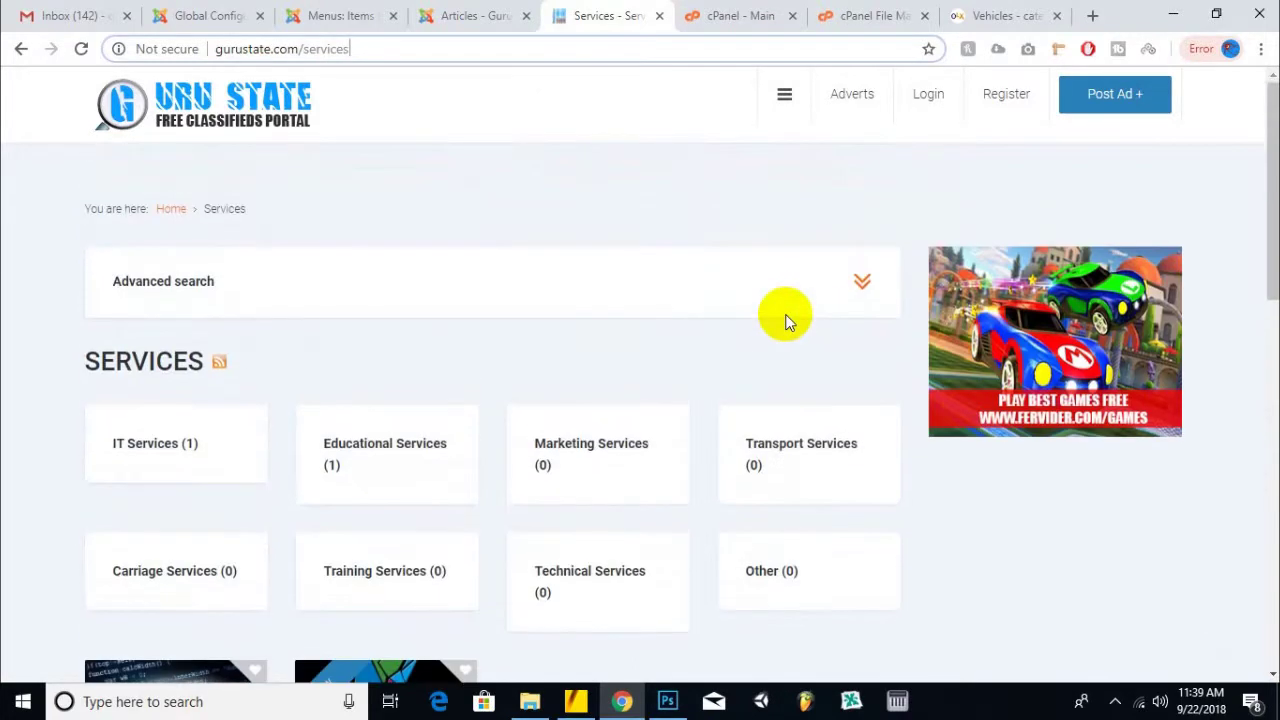
scroll(669, 380, down, 1)
click(878, 12)
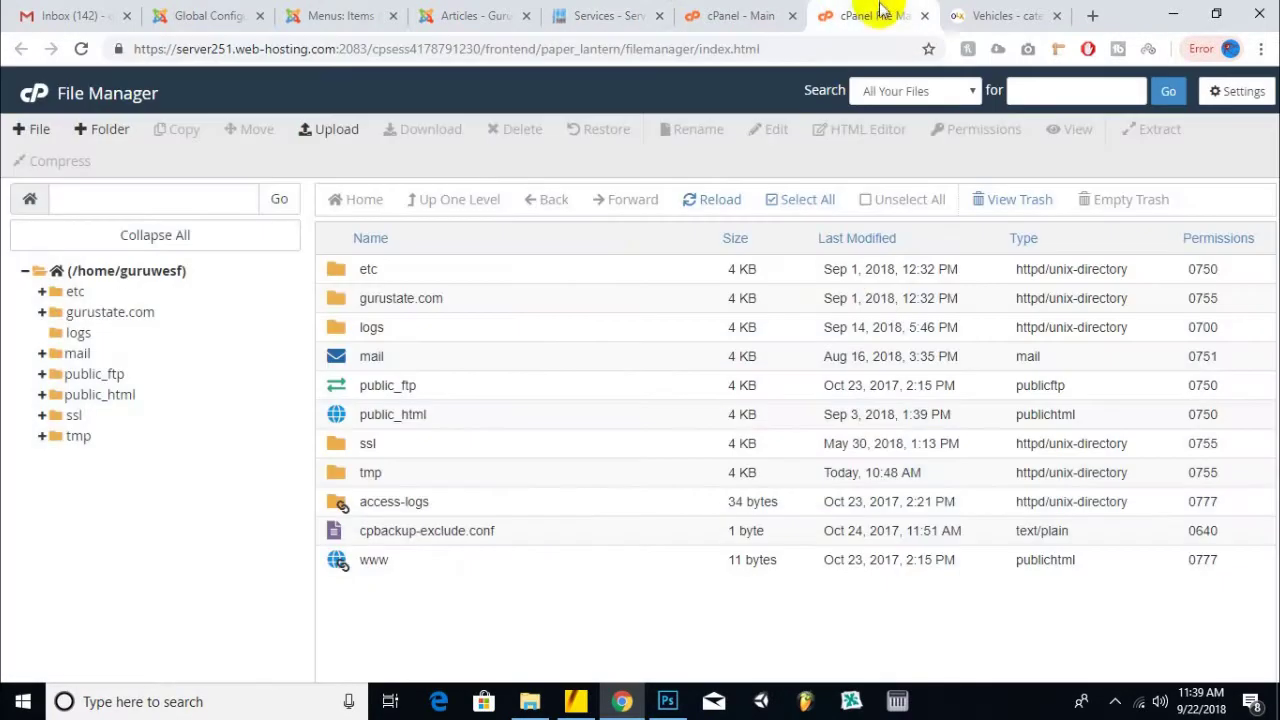
- Open the public_html folder and select htaccess.txt
double_click(435, 412)
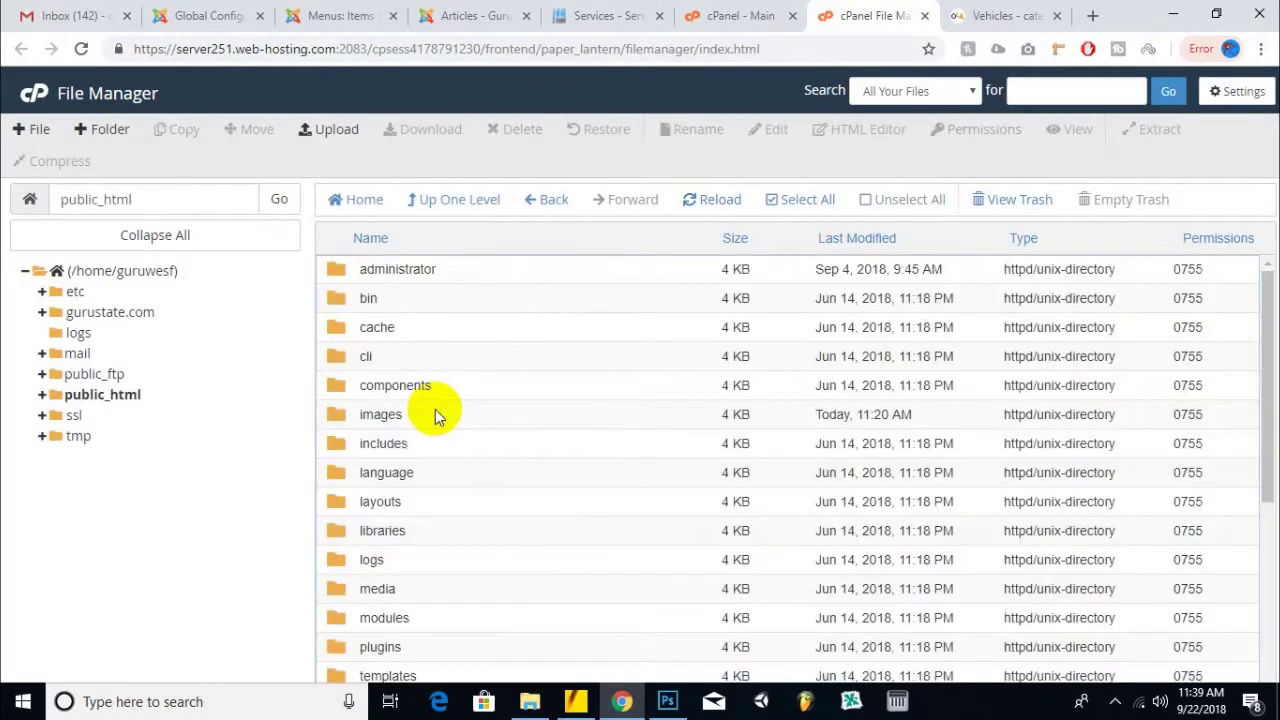
scroll(723, 320, down, 4)
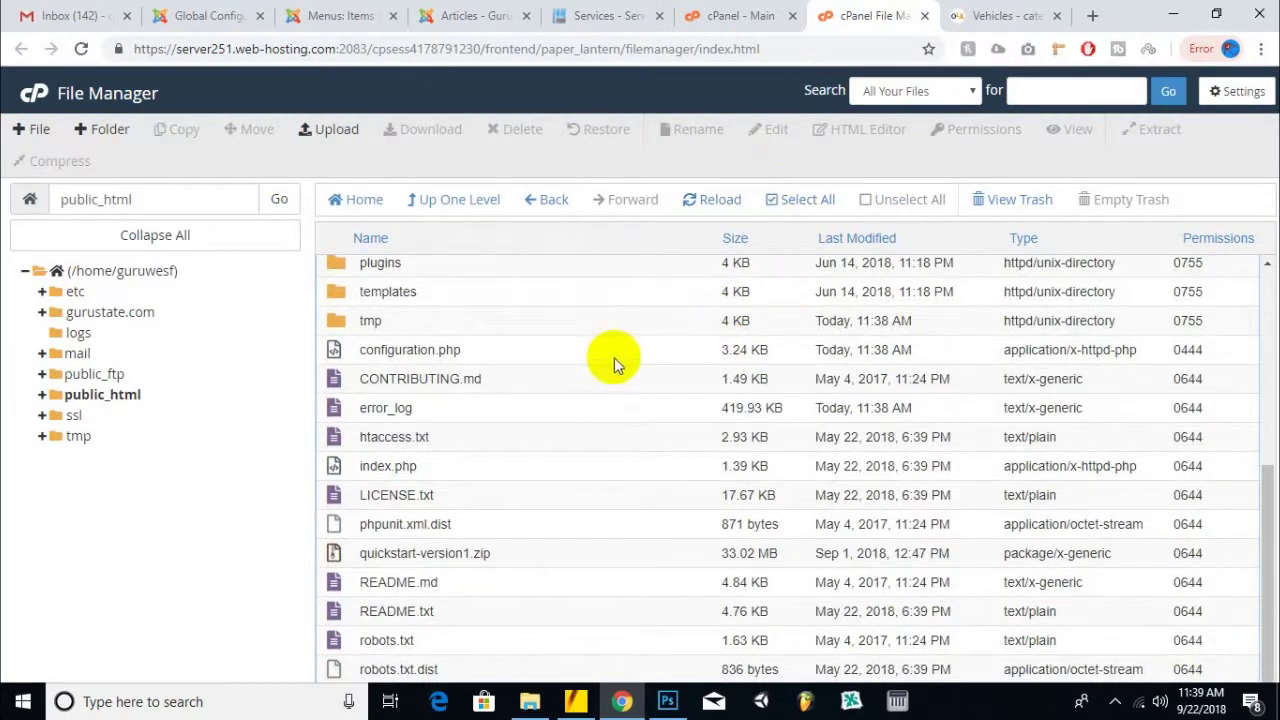
click(448, 440)
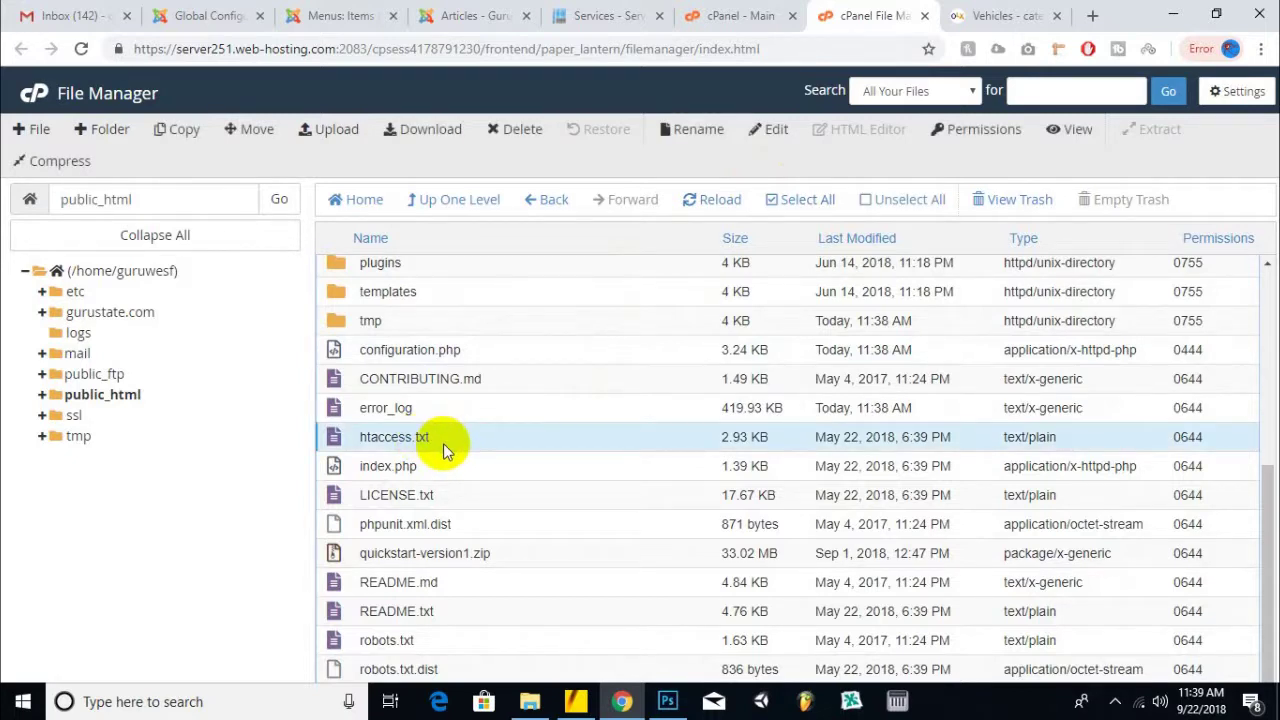
- Enable Show Hidden Files in File Manager settings, then select .htaccess in public_html
click(730, 15)
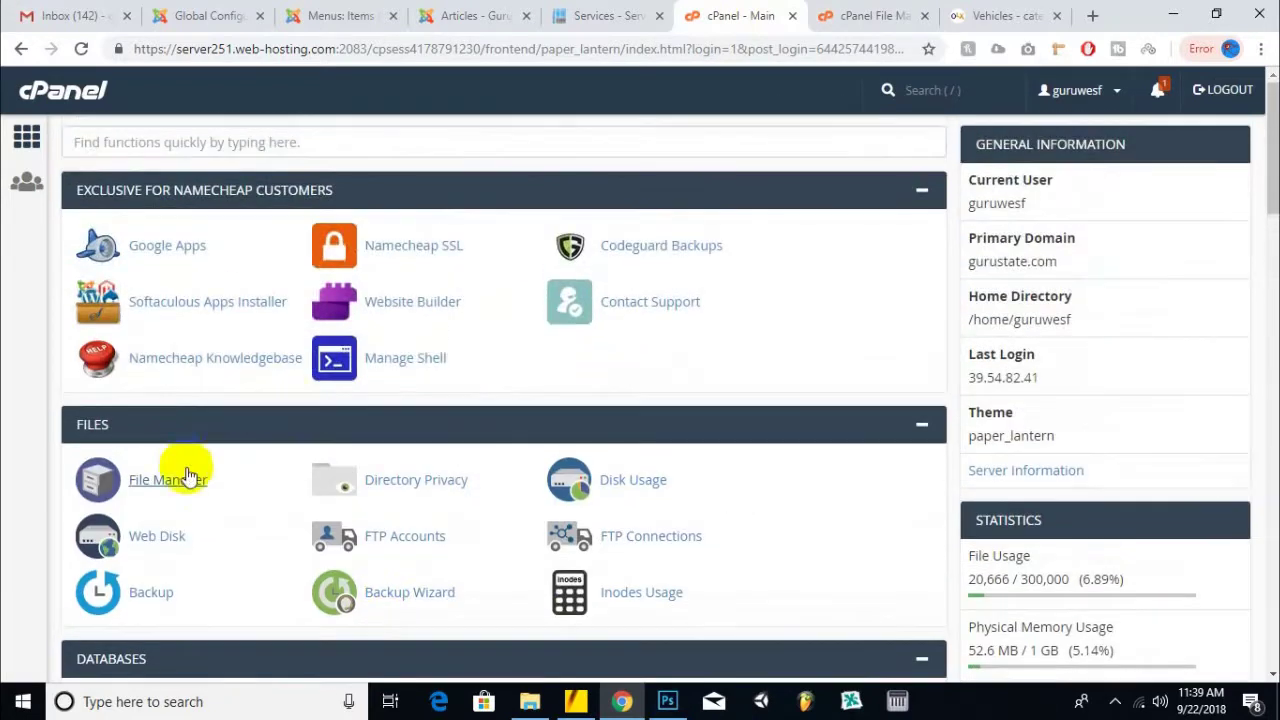
click(172, 476)
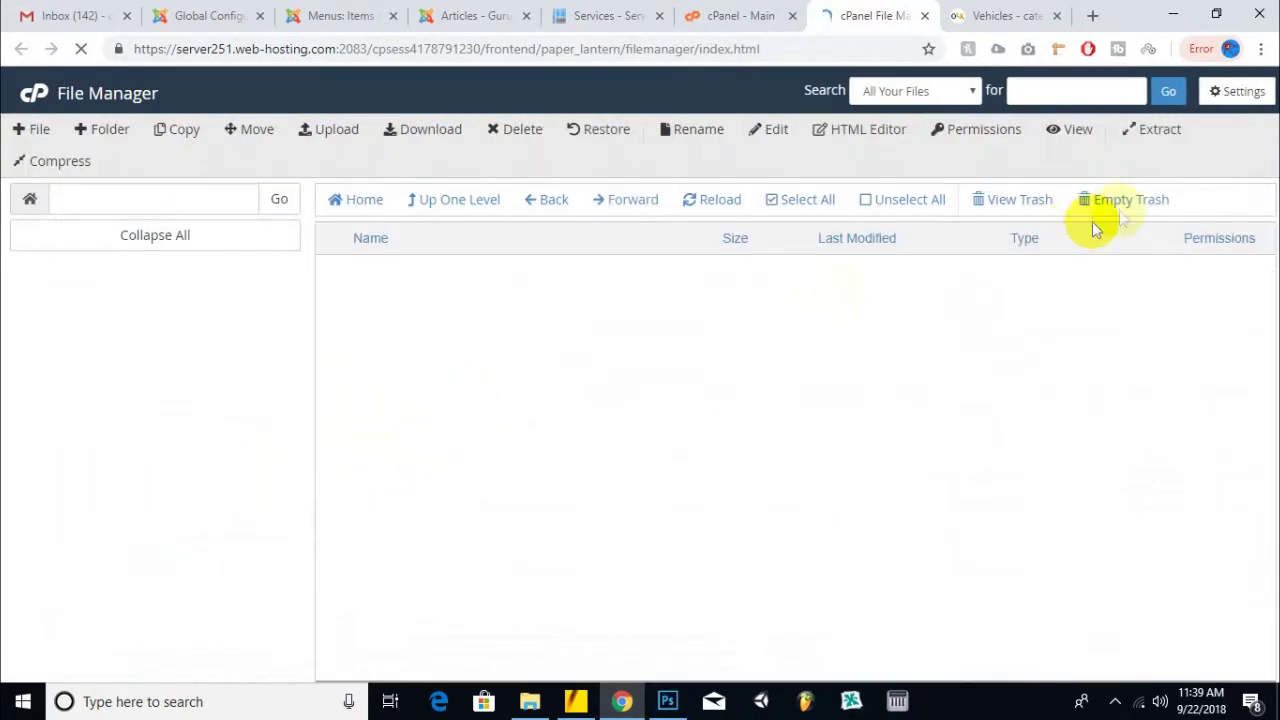
click(1237, 92)
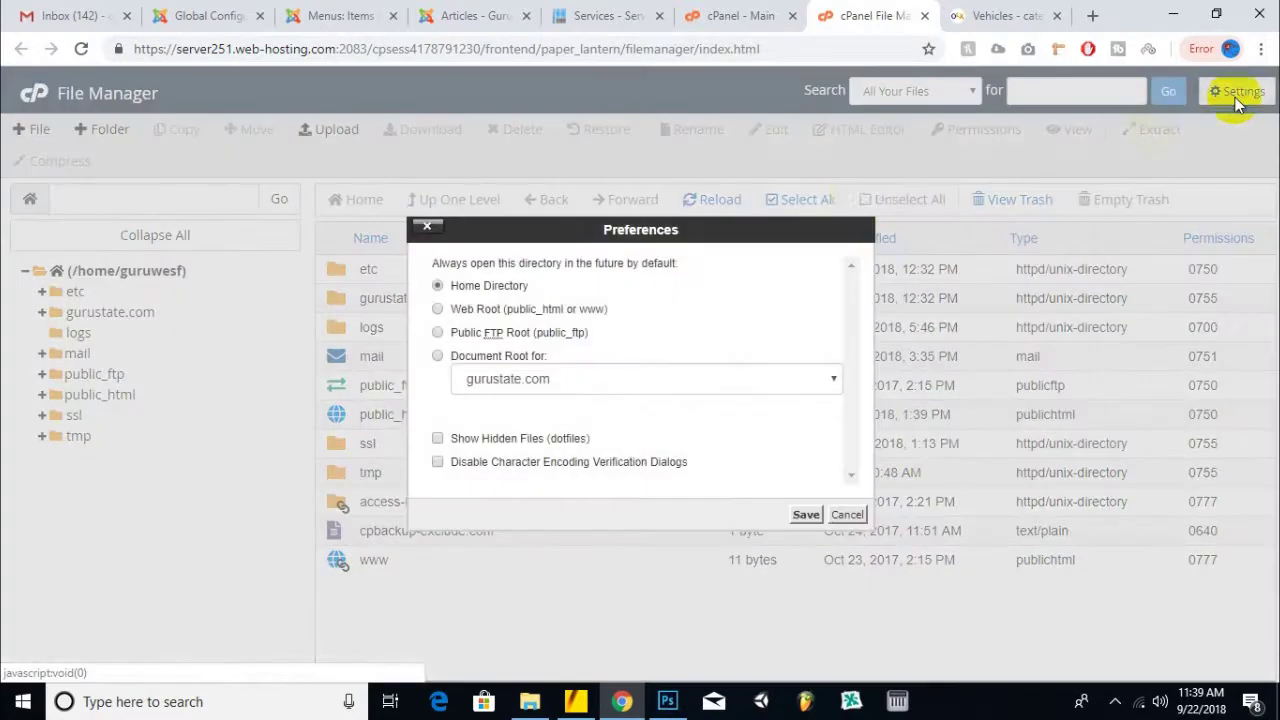
click(509, 438)
click(806, 514)
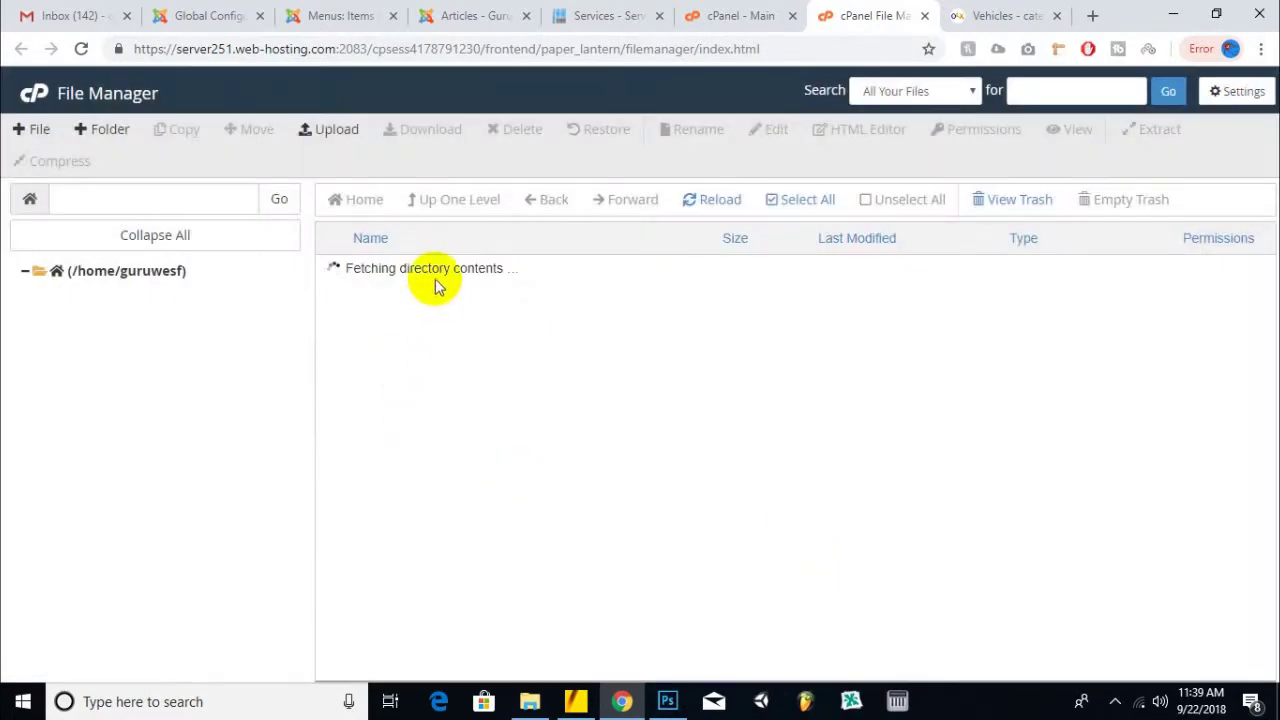
scroll(457, 443, down, 4)
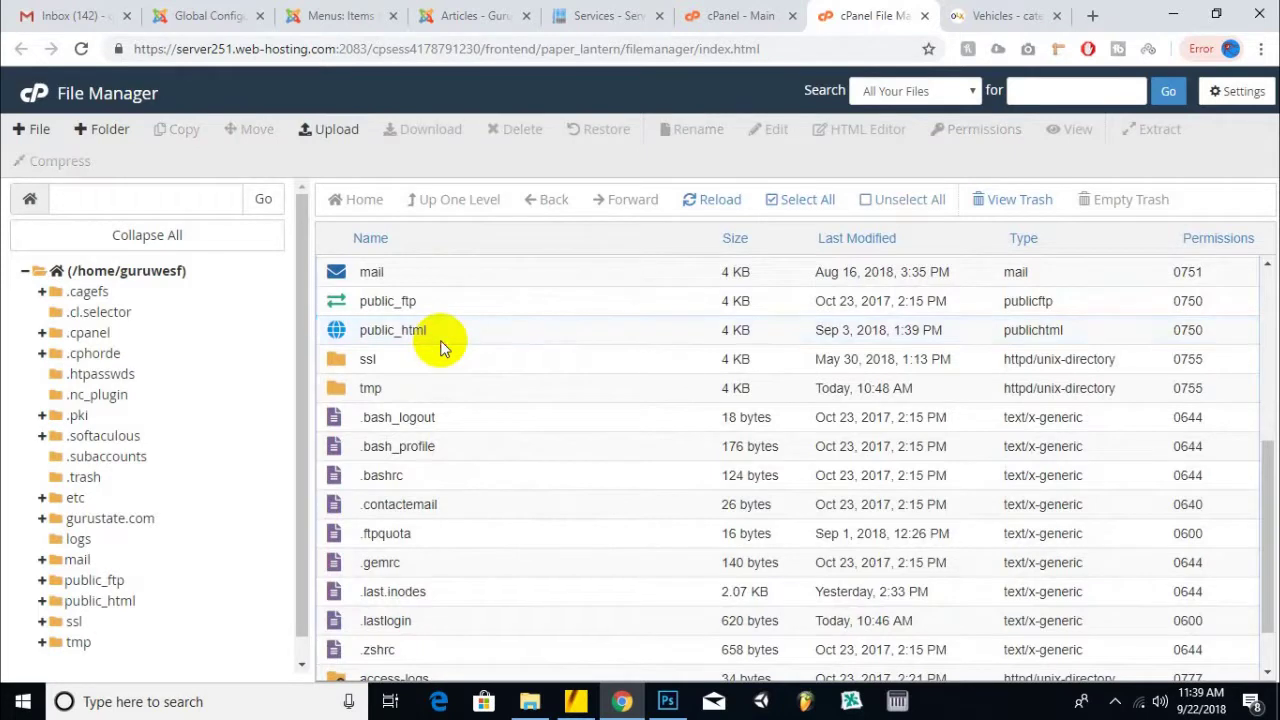
double_click(441, 340)
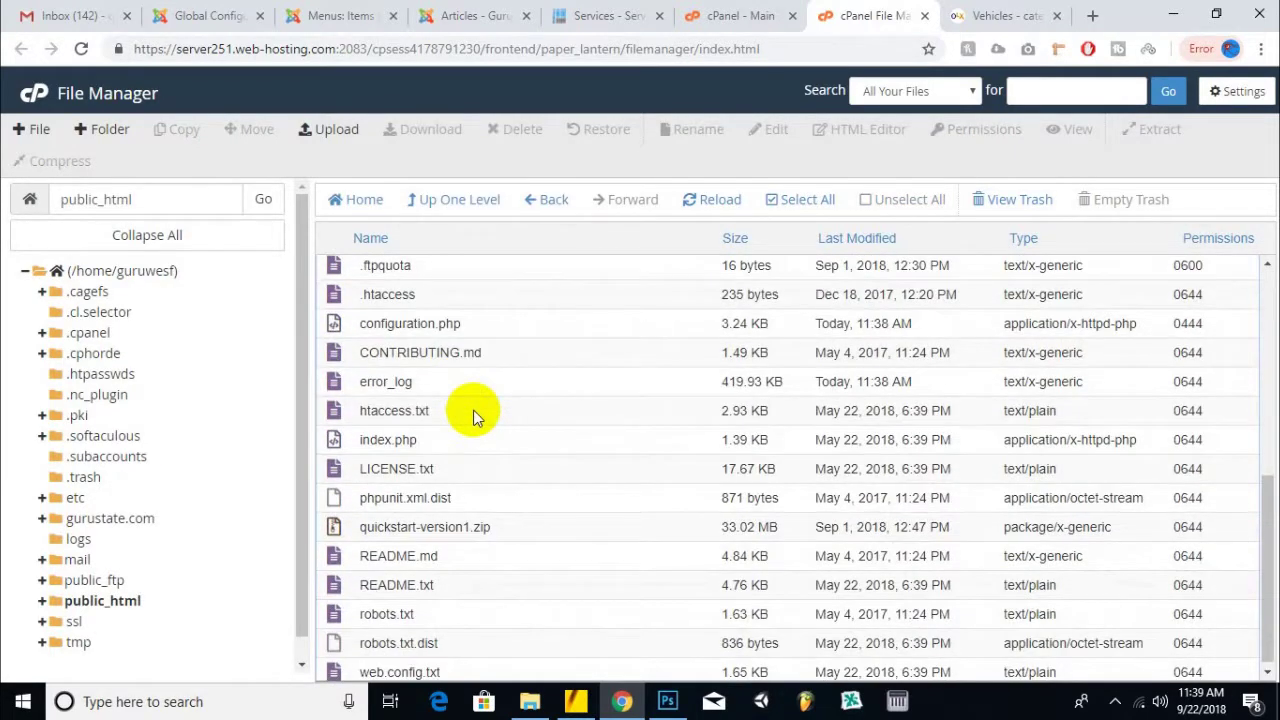
scroll(467, 397, up, 1)
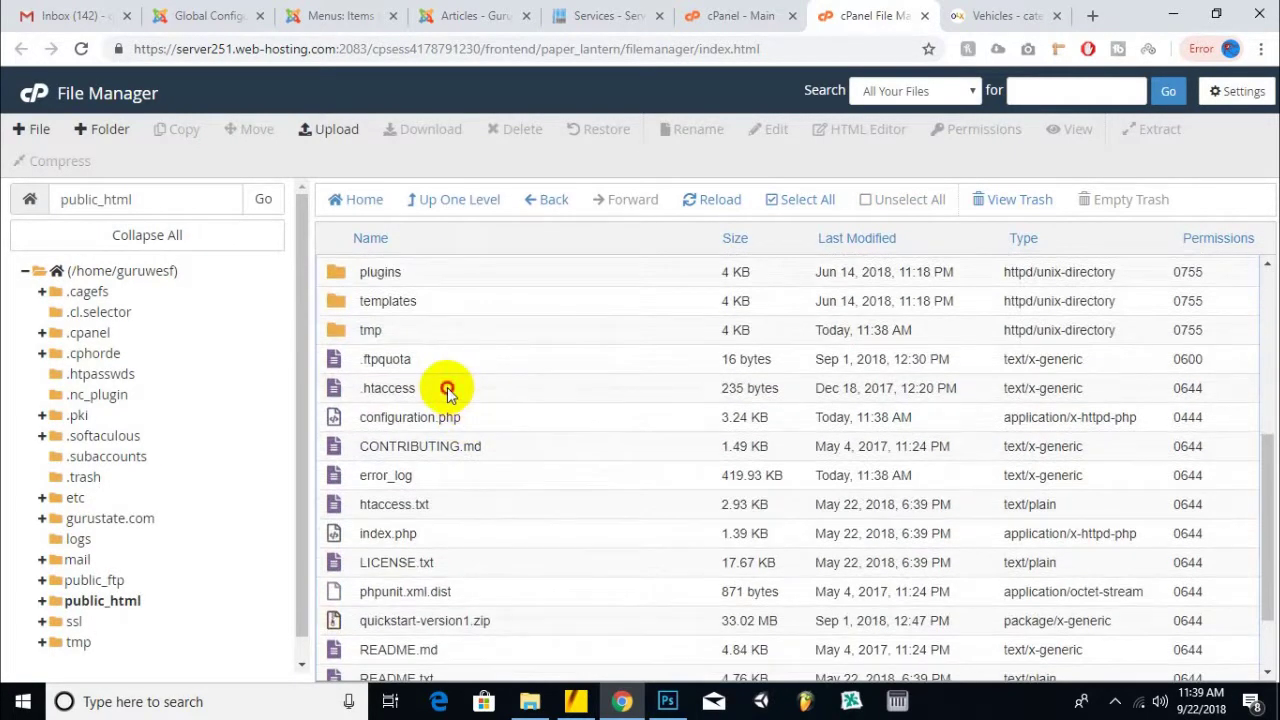
click(447, 390)
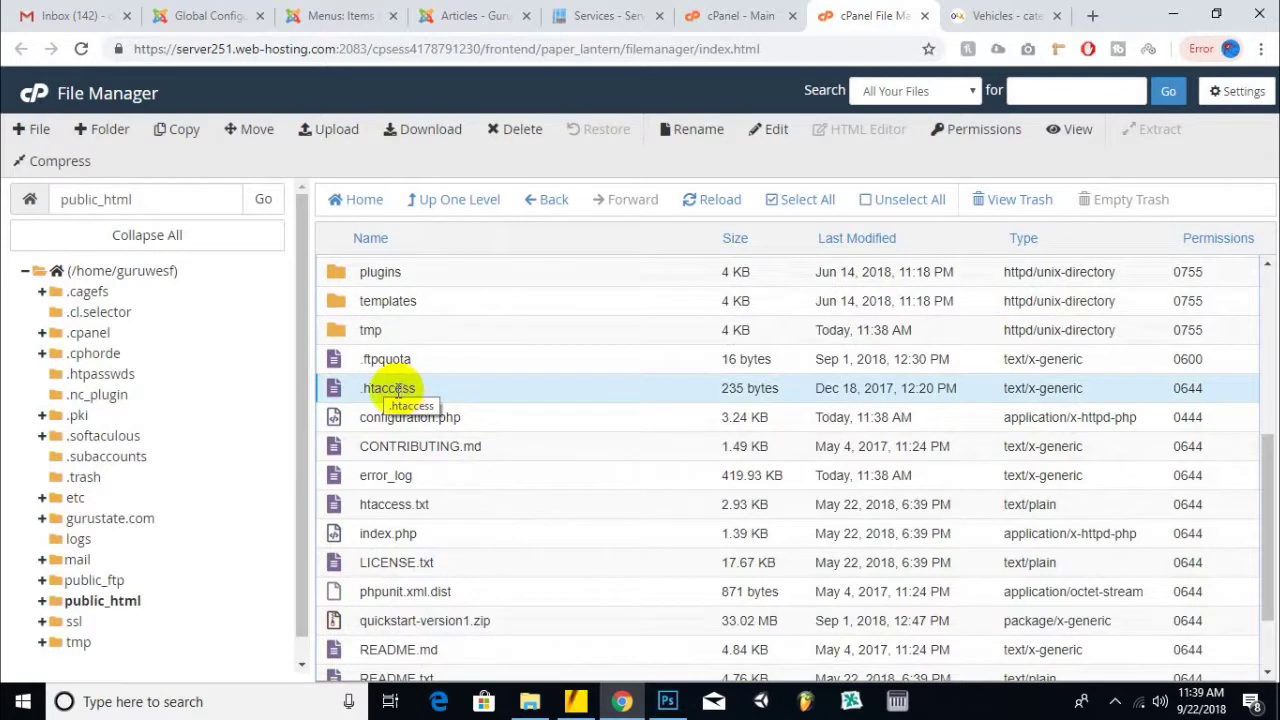
- Rename htaccess.txt to htaccessold.txt in cPanel File Manager
right_click(400, 510)
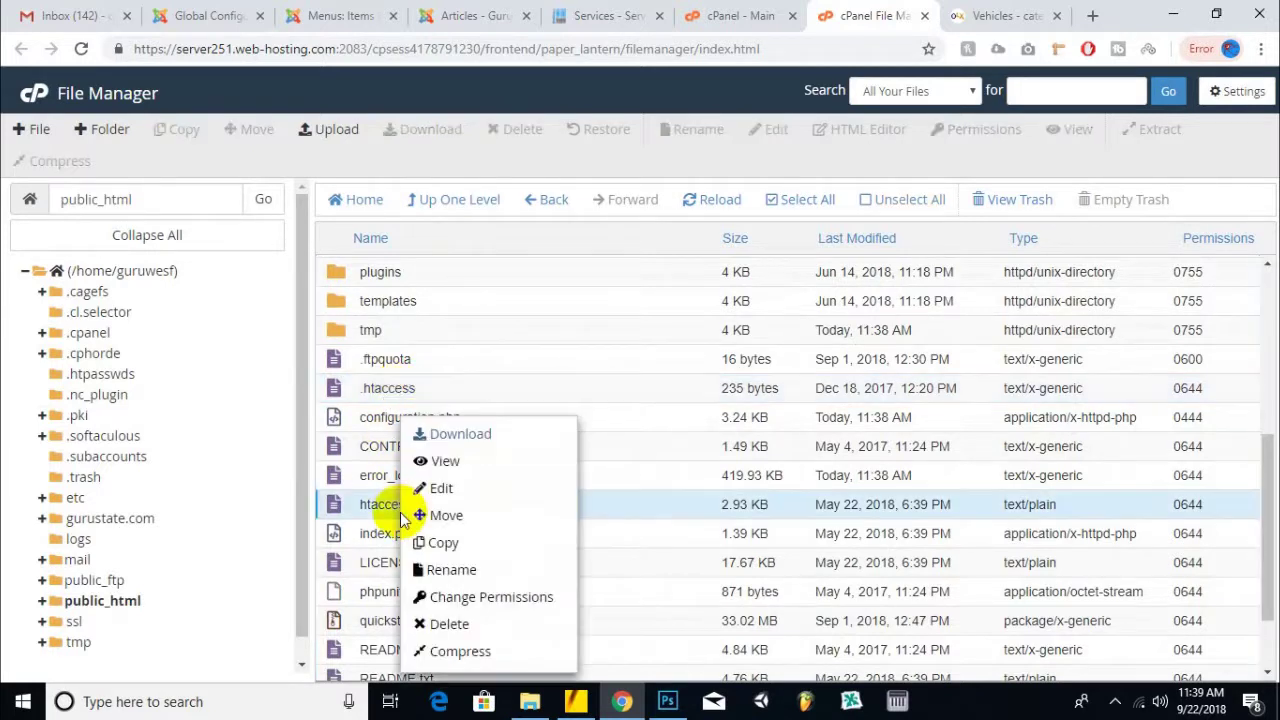
click(445, 569)
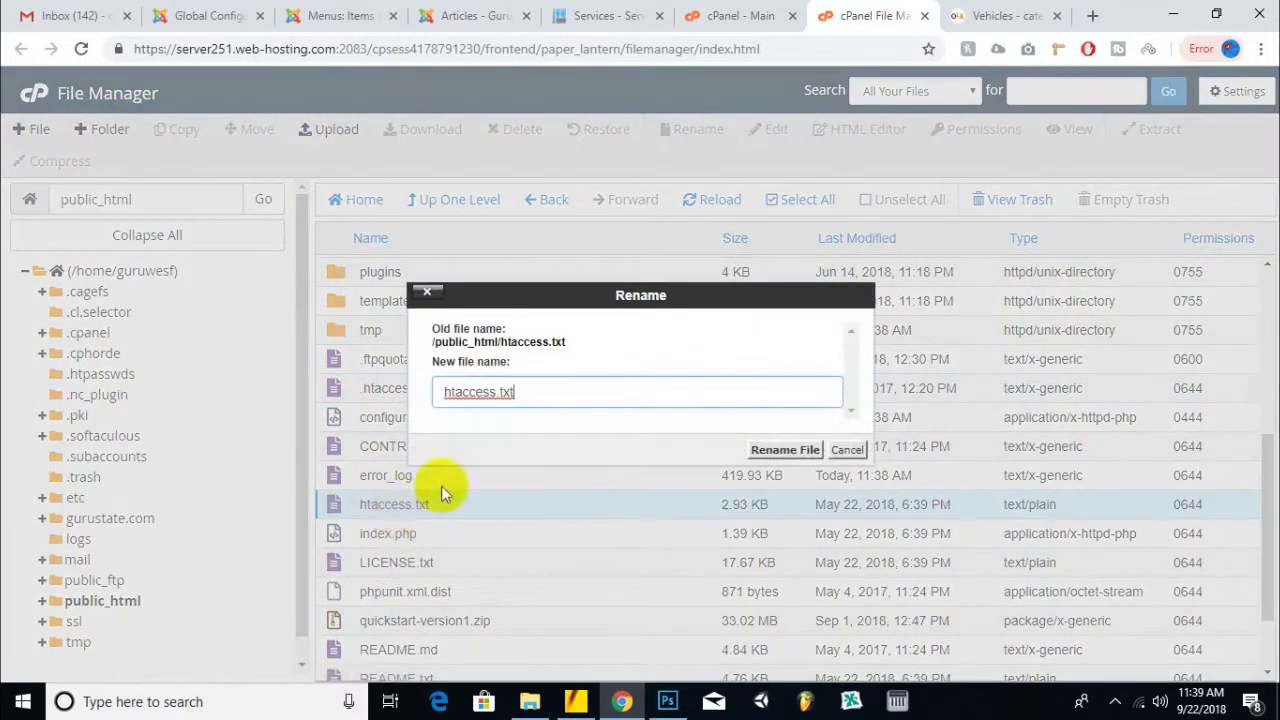
text(old)
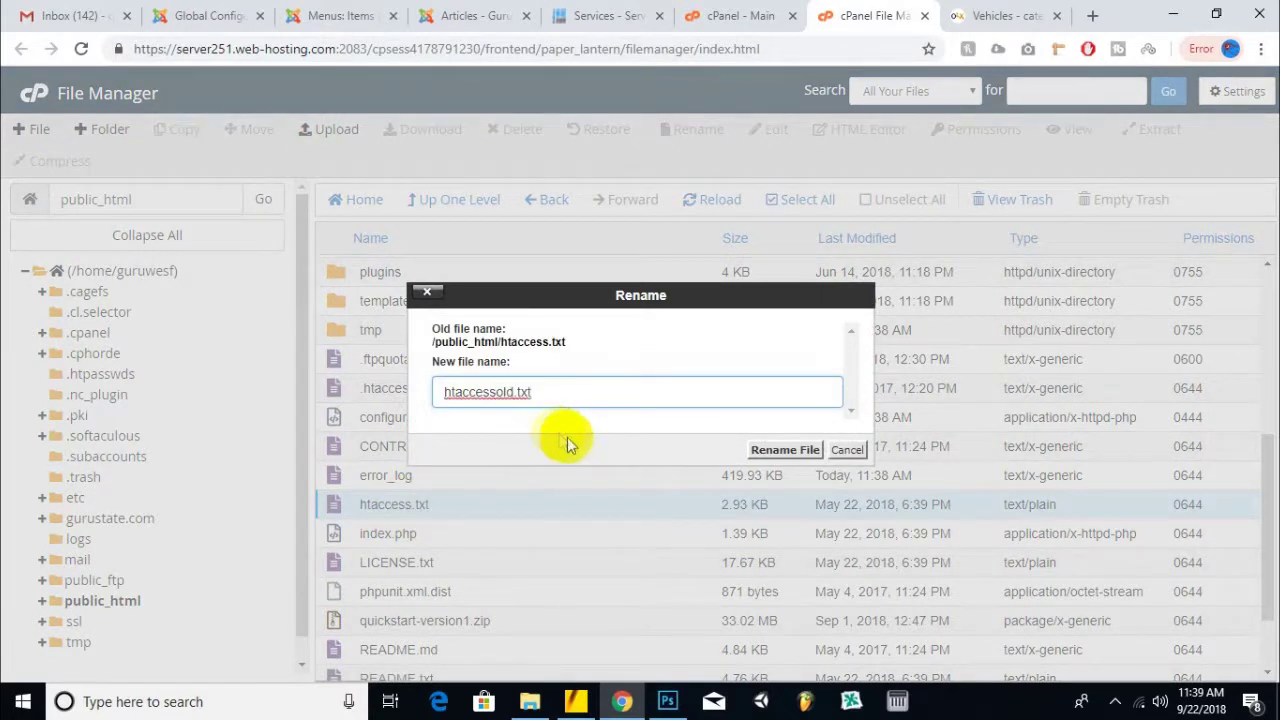
click(785, 450)
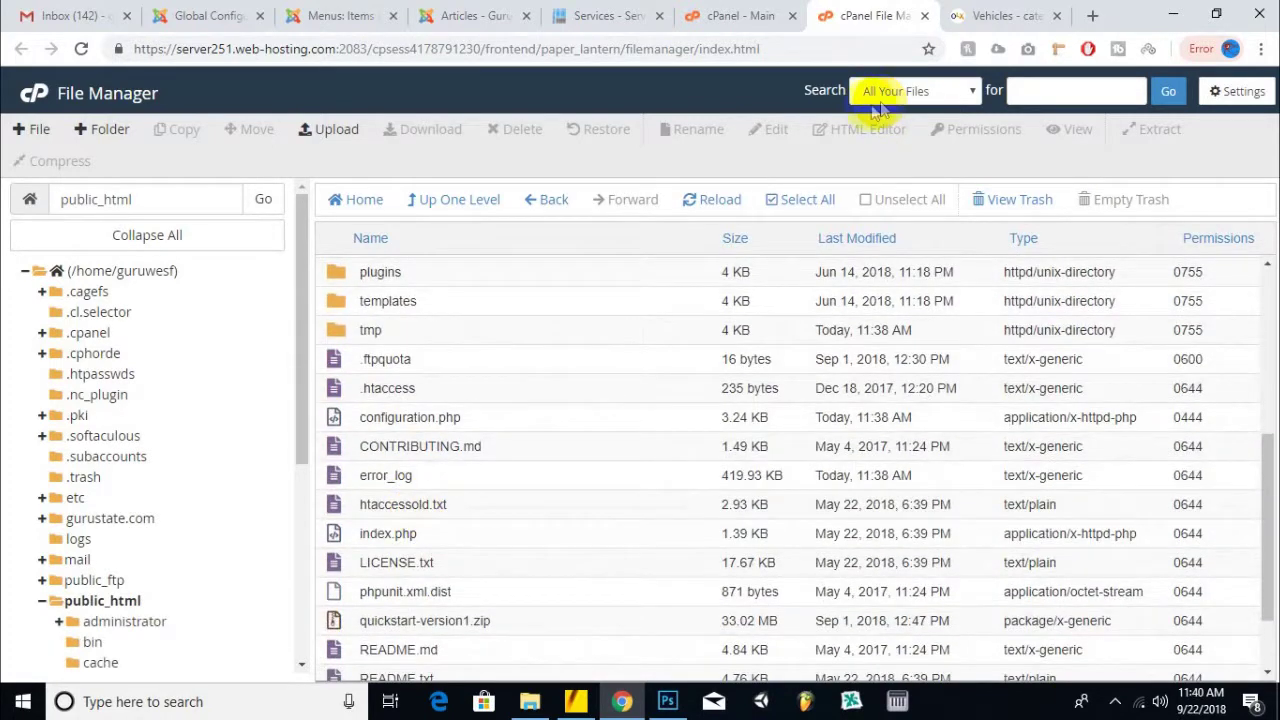
- Start another rename of htaccessold.txt, cancel it, and return to the Guru State Services page
scroll(520, 298, down, 2)
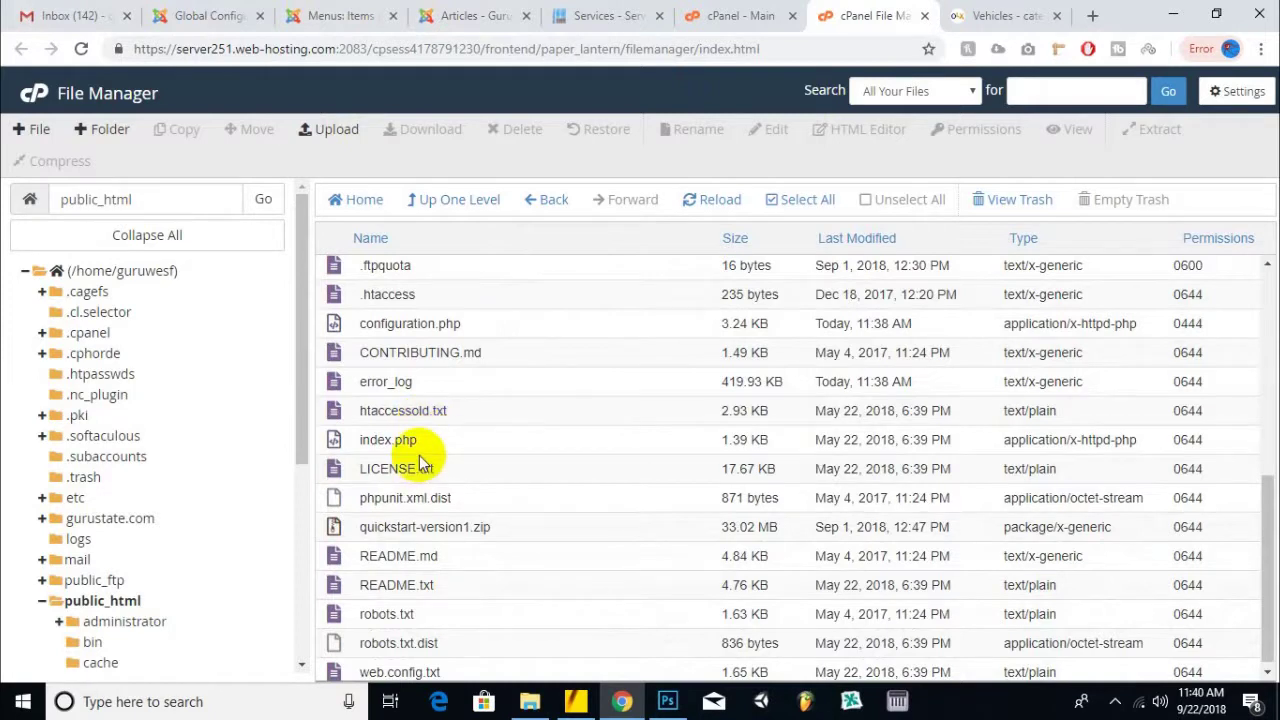
right_click(440, 410)
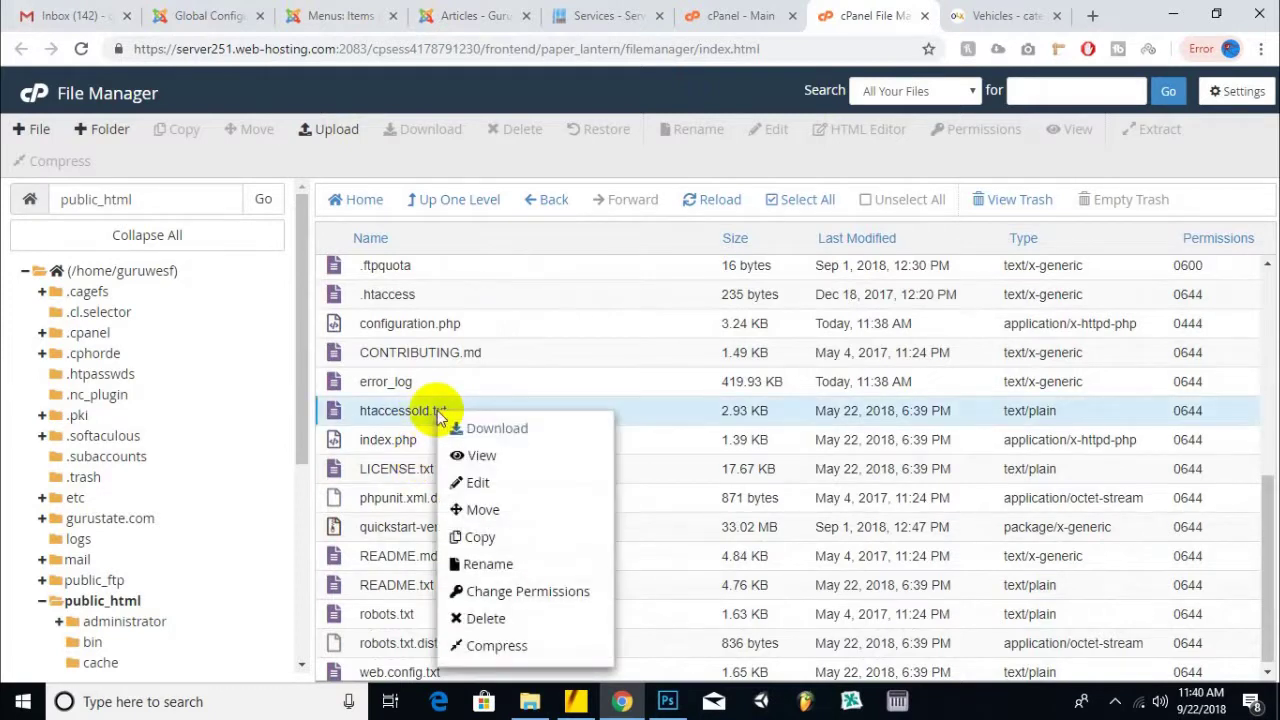
click(472, 563)
drag(543, 394, 505, 395)
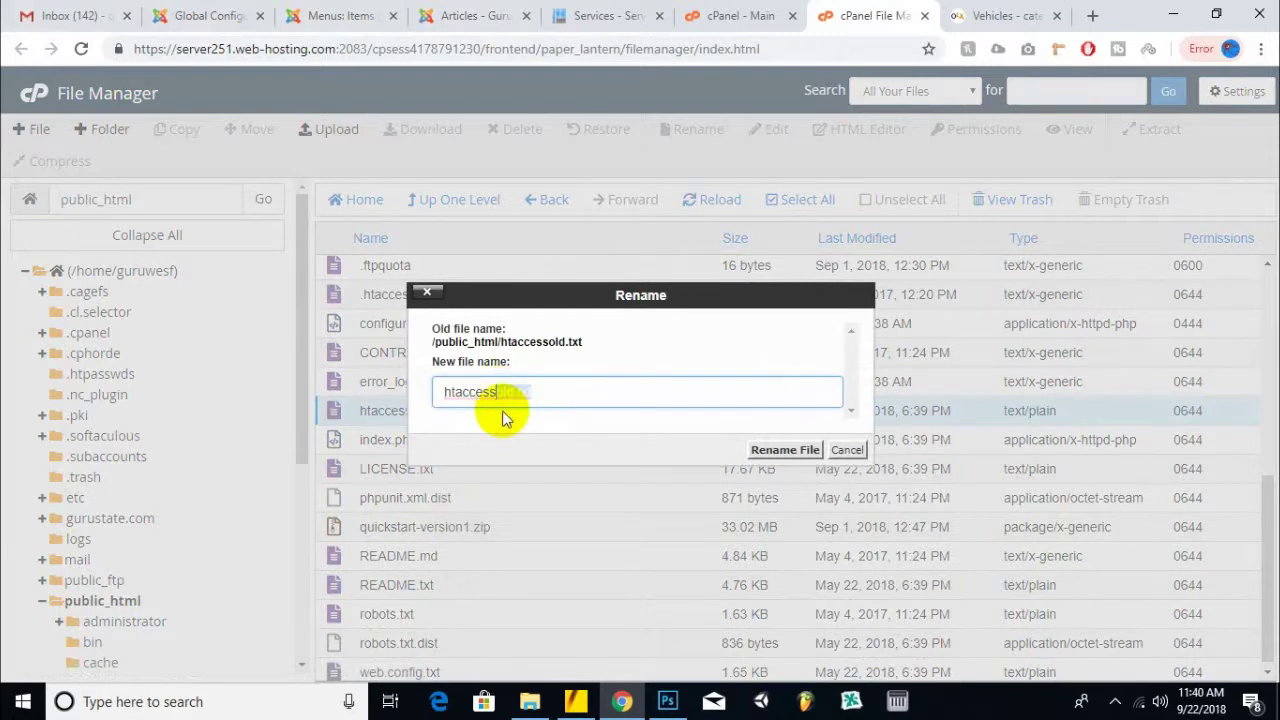
key(BackSpace)
text(.)
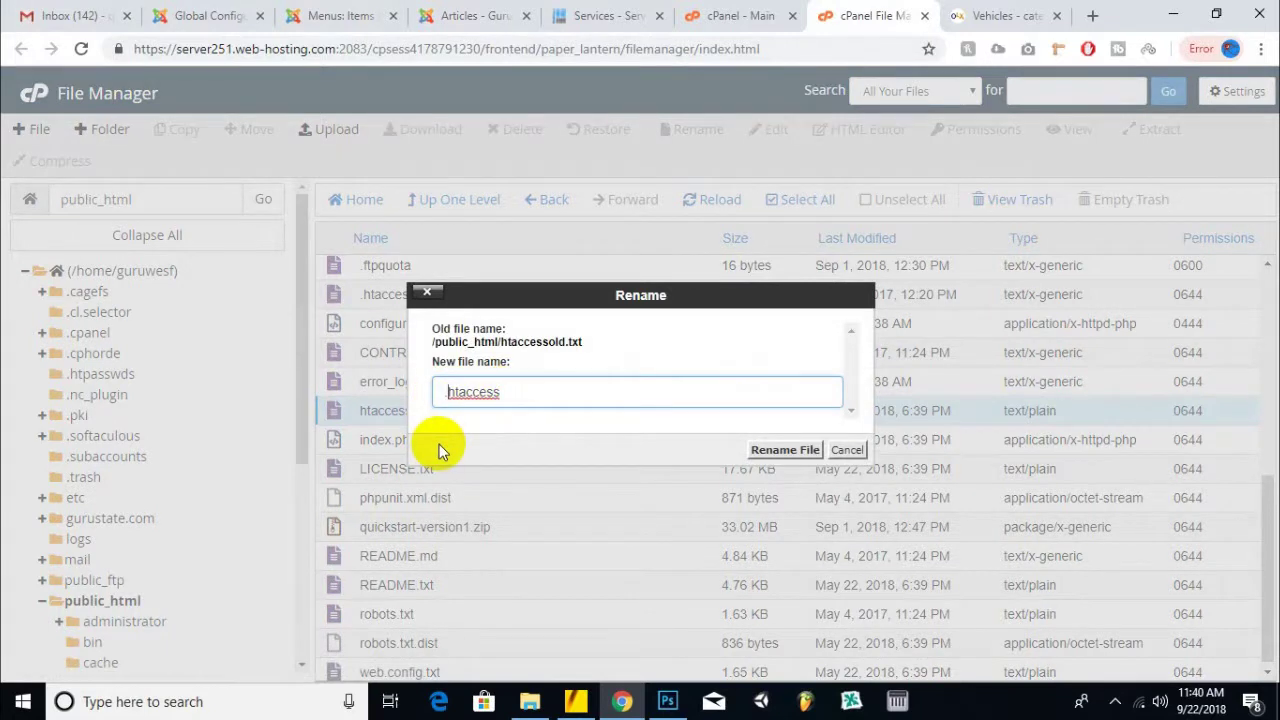
click(864, 450)
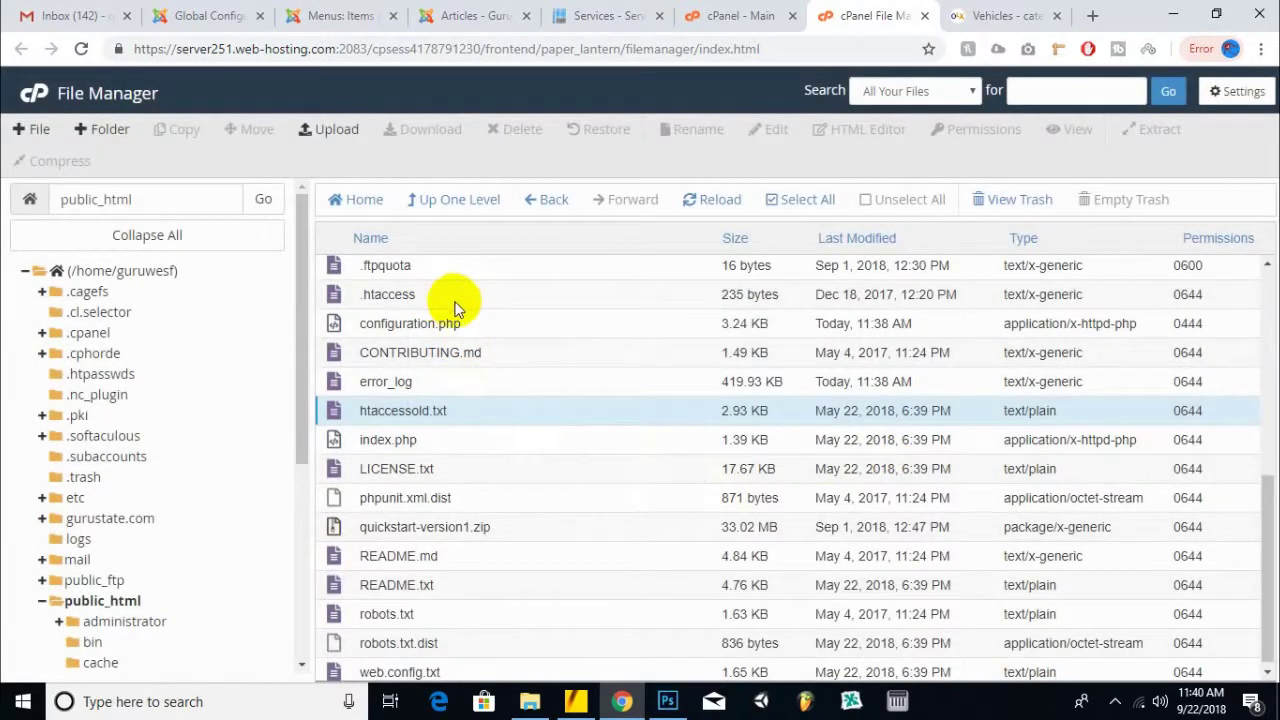
click(625, 16)
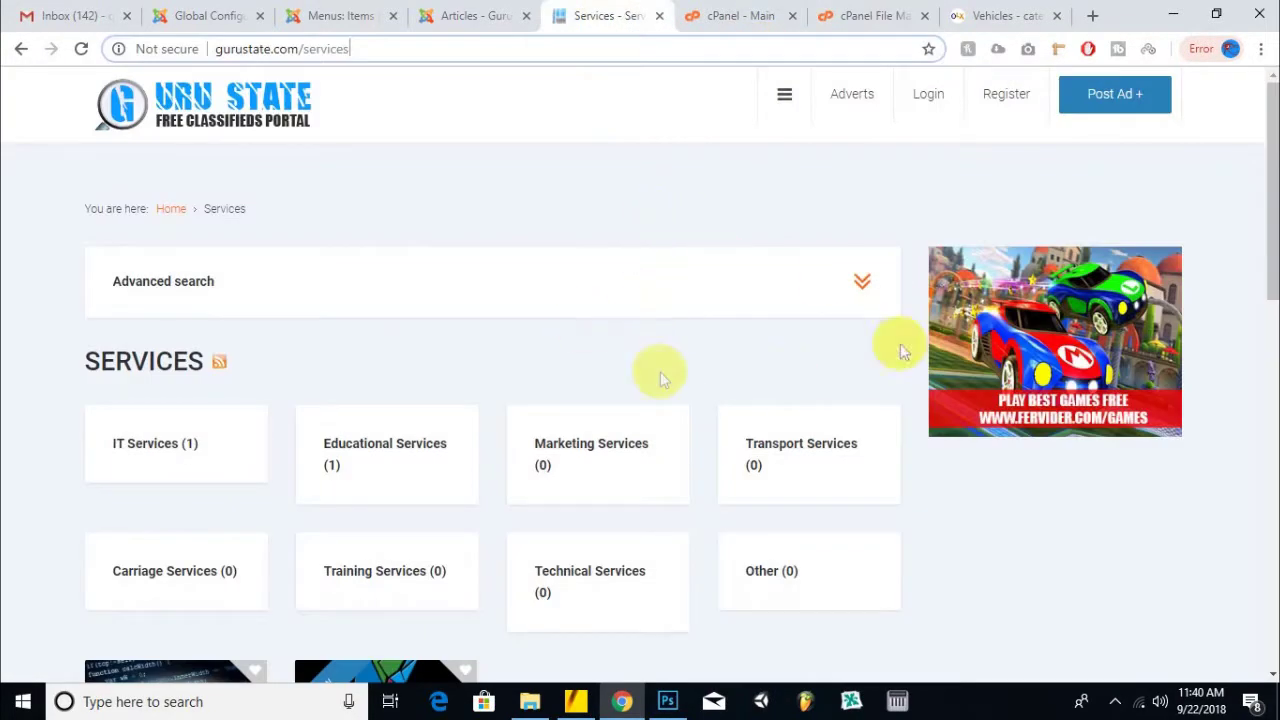
- Browse IT Services, return home via the site logo, and open the Clothing category
scroll(257, 234, down, 3)
key(Return)
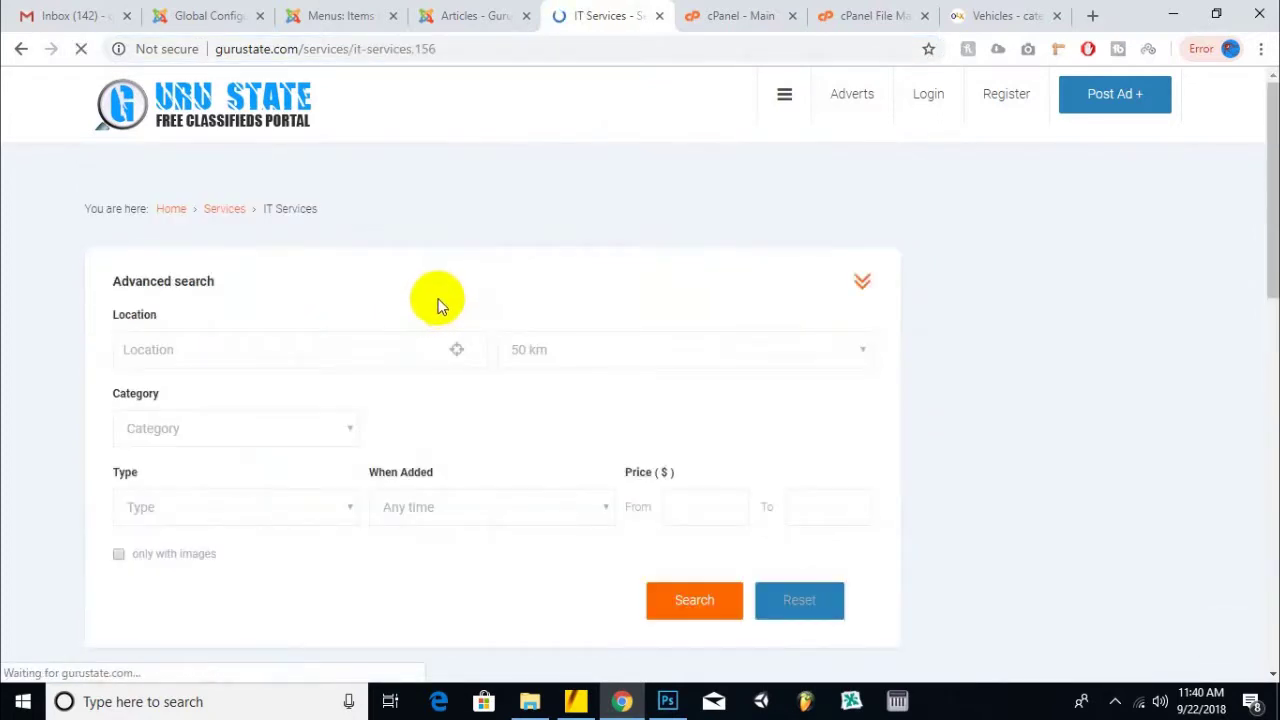
click(318, 122)
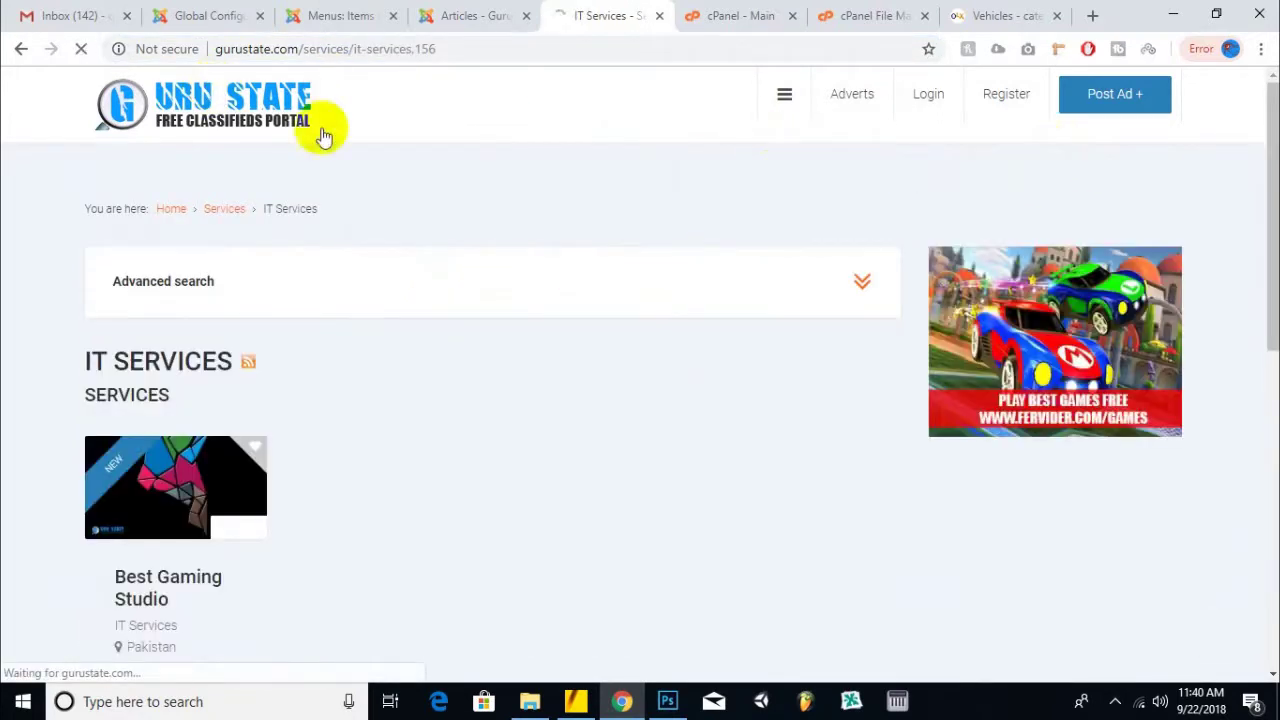
scroll(505, 222, down, 5)
scroll(511, 230, down, 1)
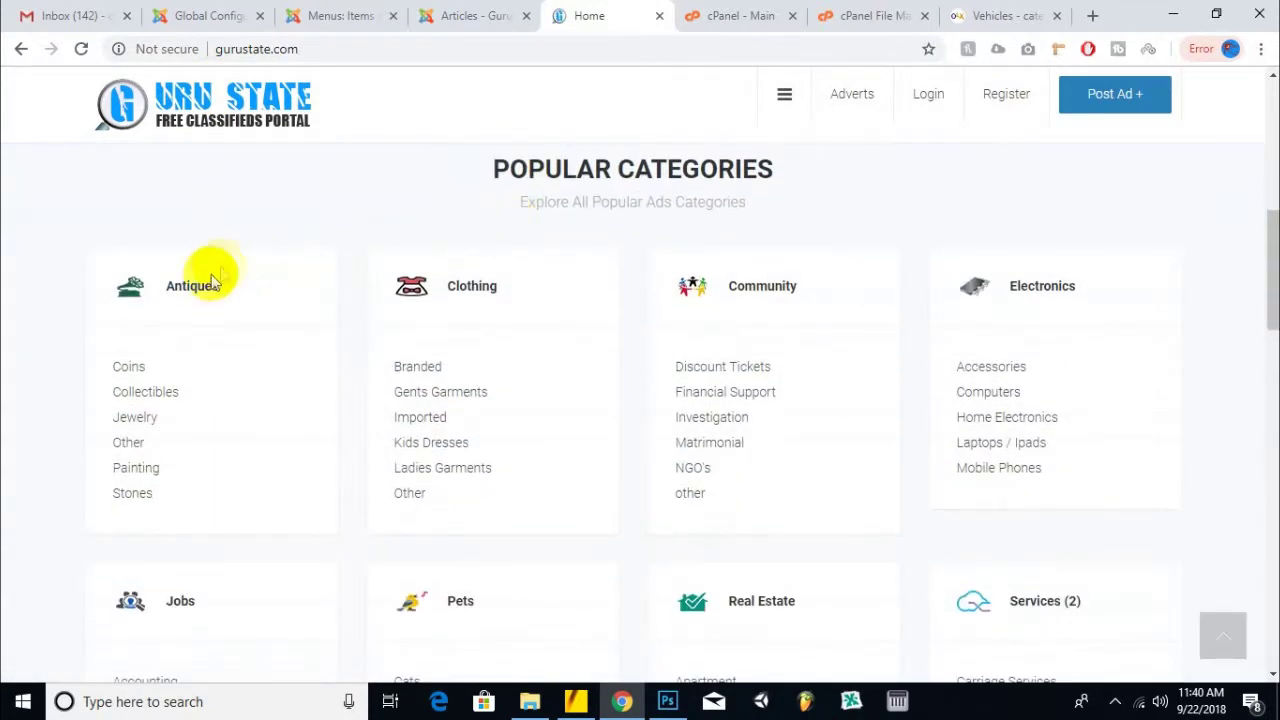
click(465, 290)
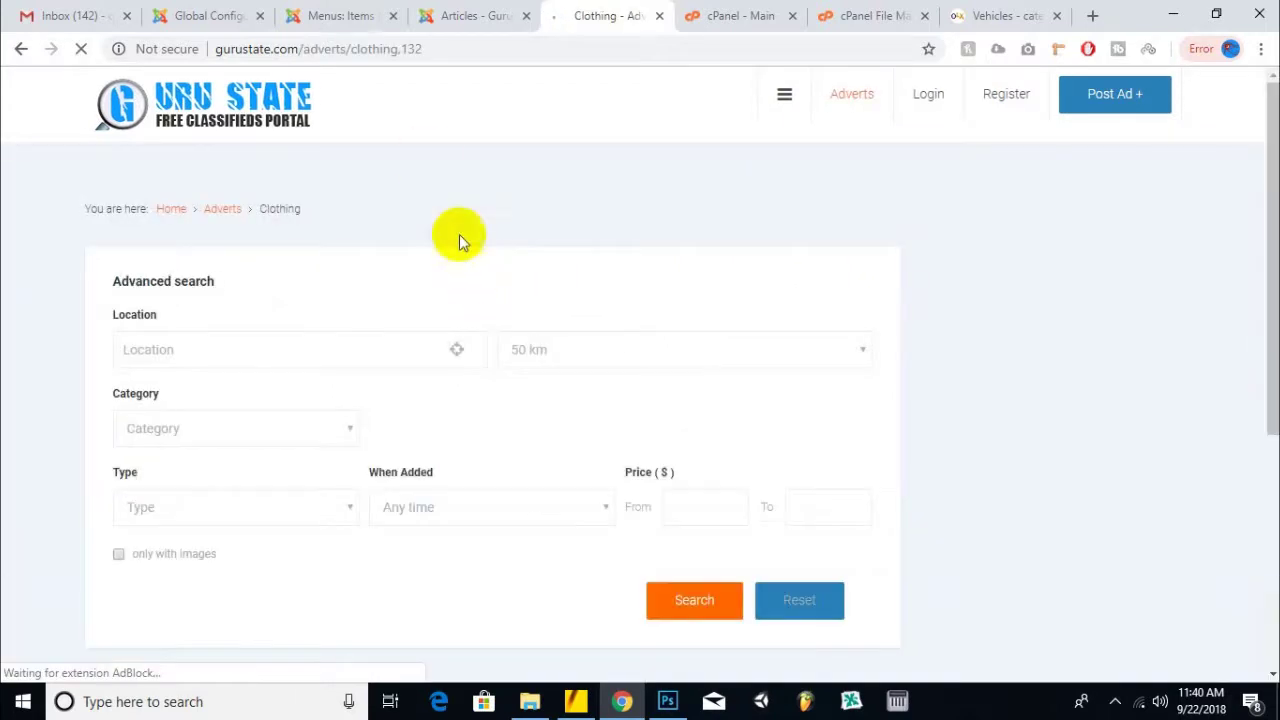
- Load gurustate.com from the address bar and scroll through the home page
drag(422, 50, 300, 53)
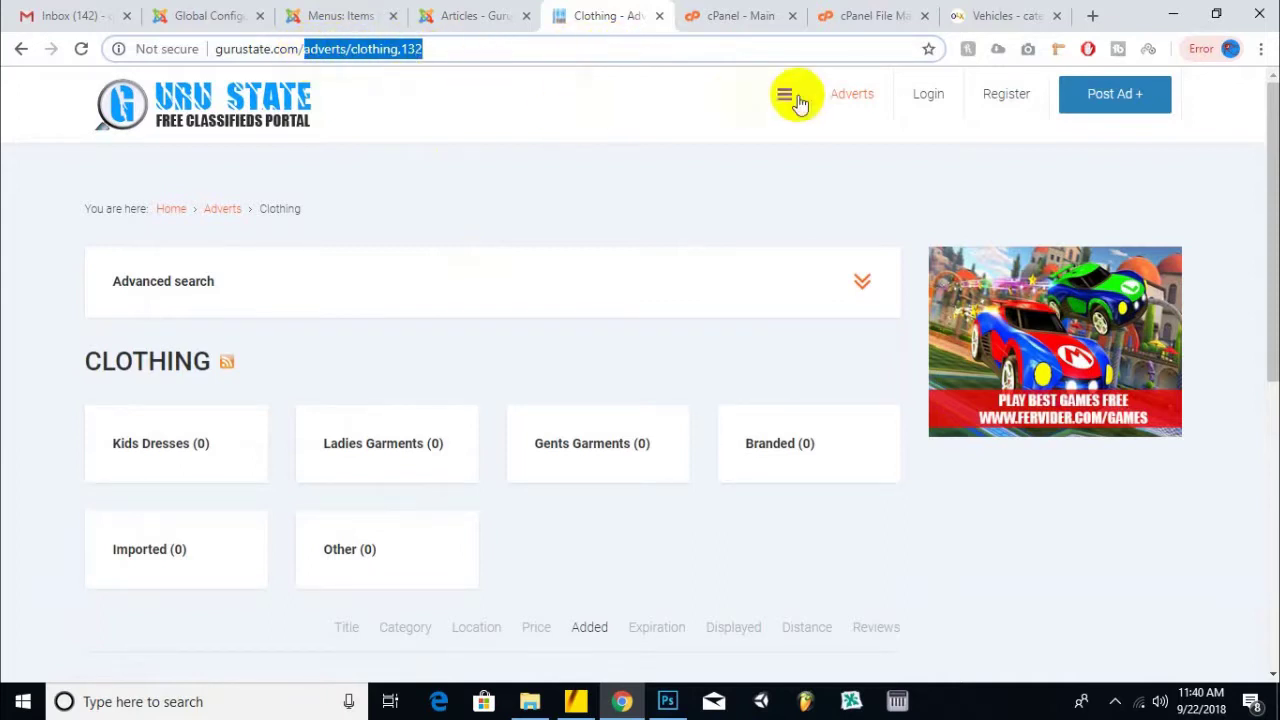
key(Return)
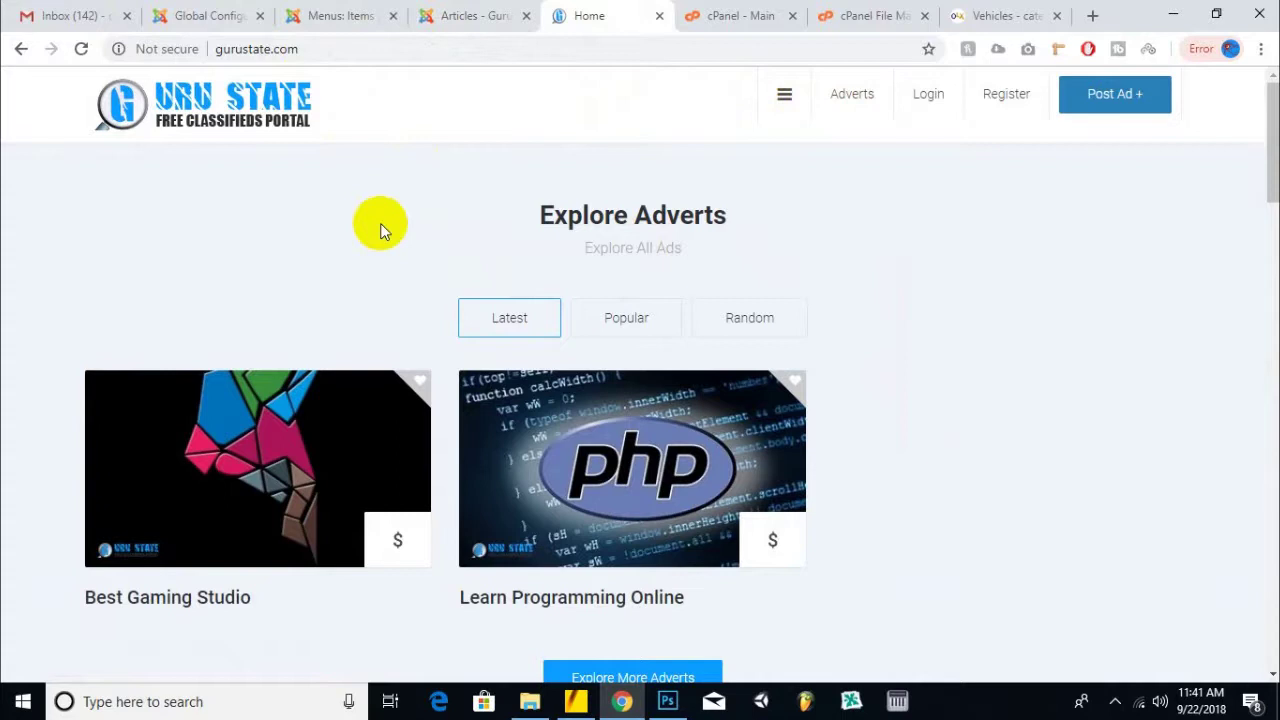
scroll(586, 129, down, 5)
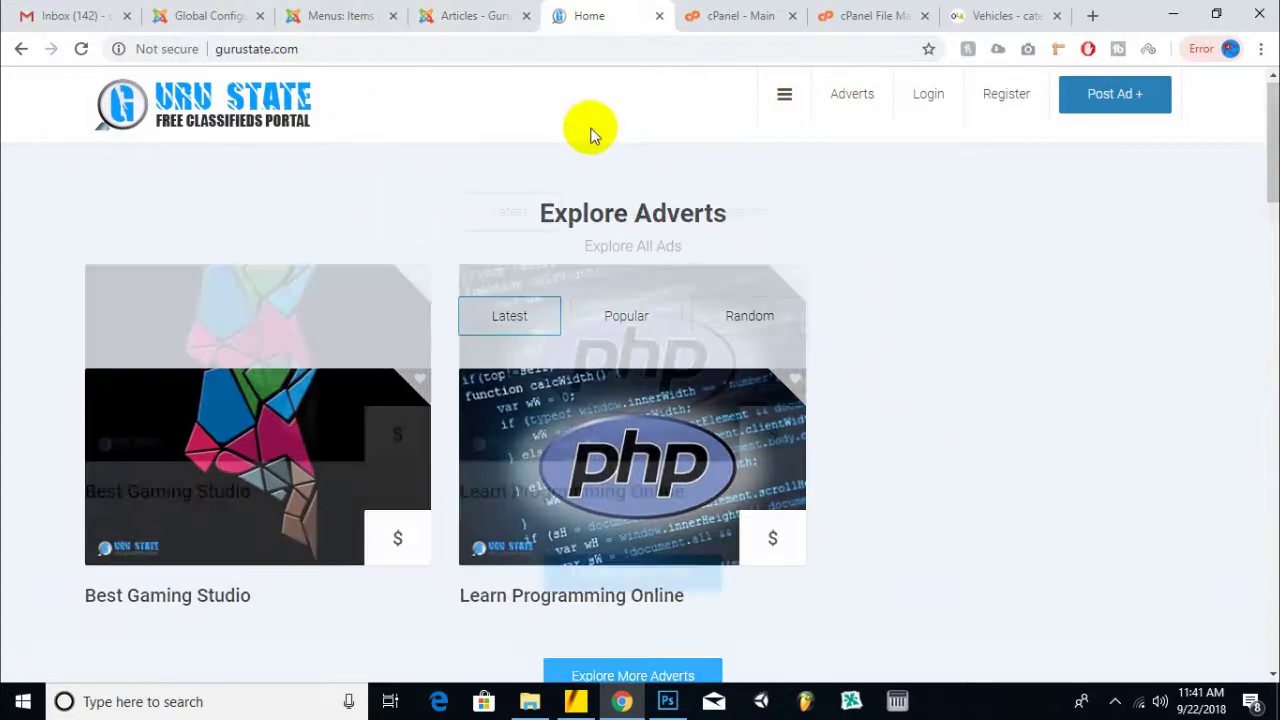
scroll(590, 140, down, 10)
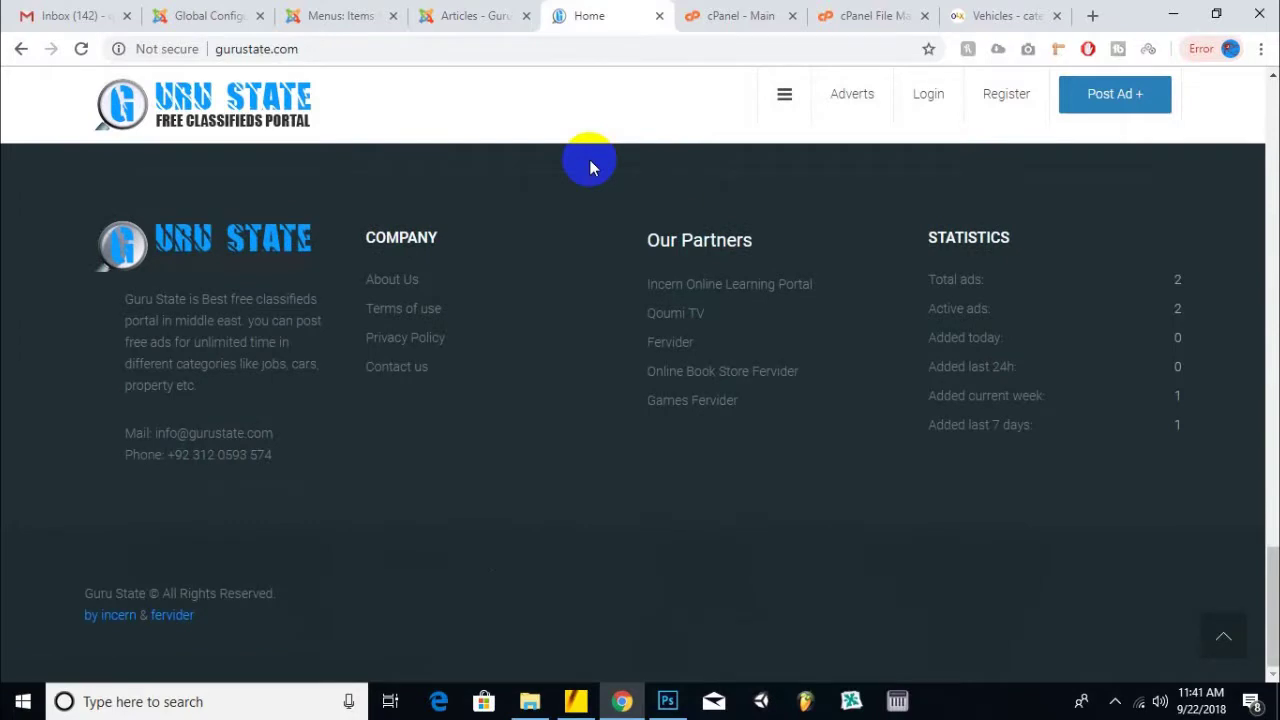
scroll(590, 167, up, 10)
scroll(588, 163, up, 5)
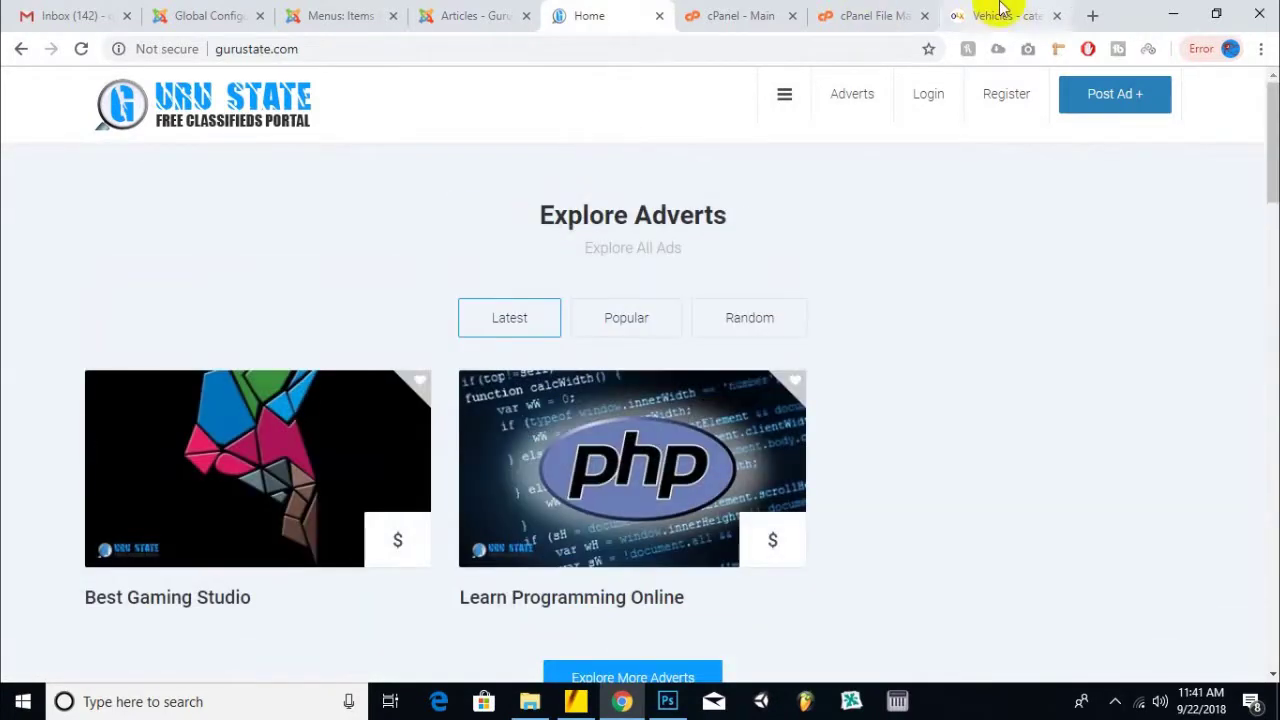
- Glance at the 'Articles - Guru State' tab, ending on the OLX Vehicles categories page
click(1030, 15)
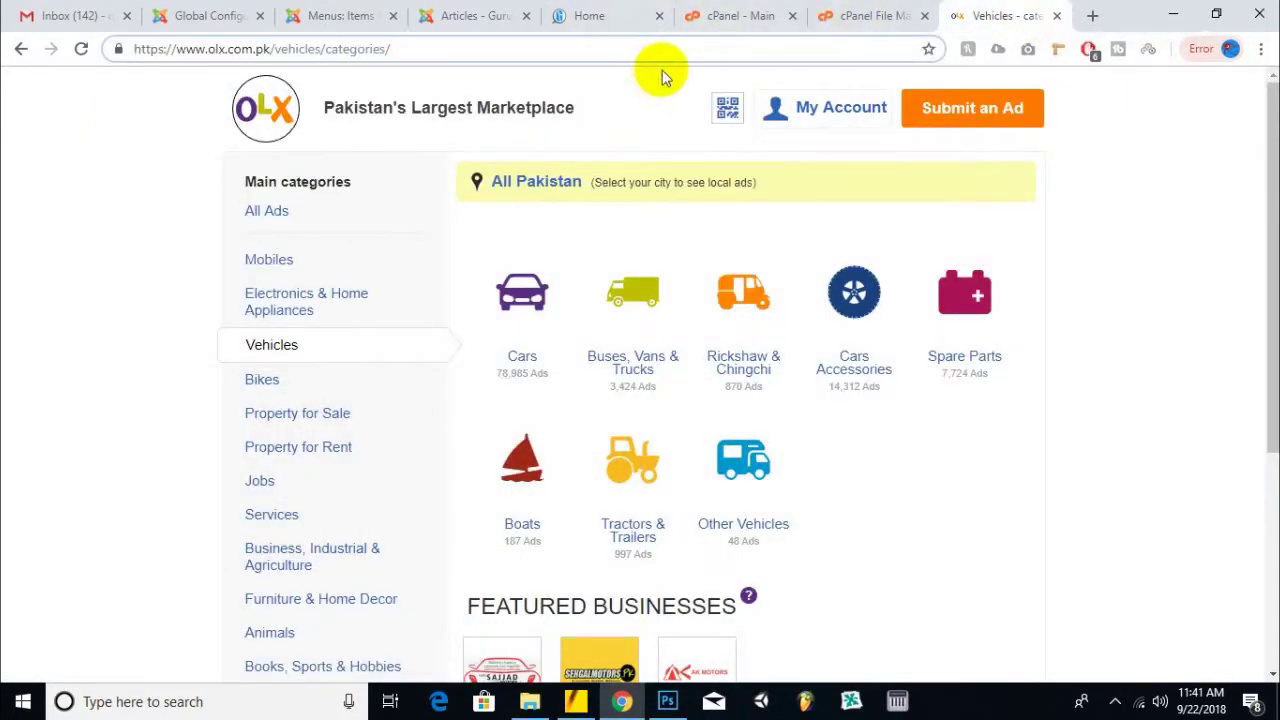
click(605, 48)
click(470, 15)
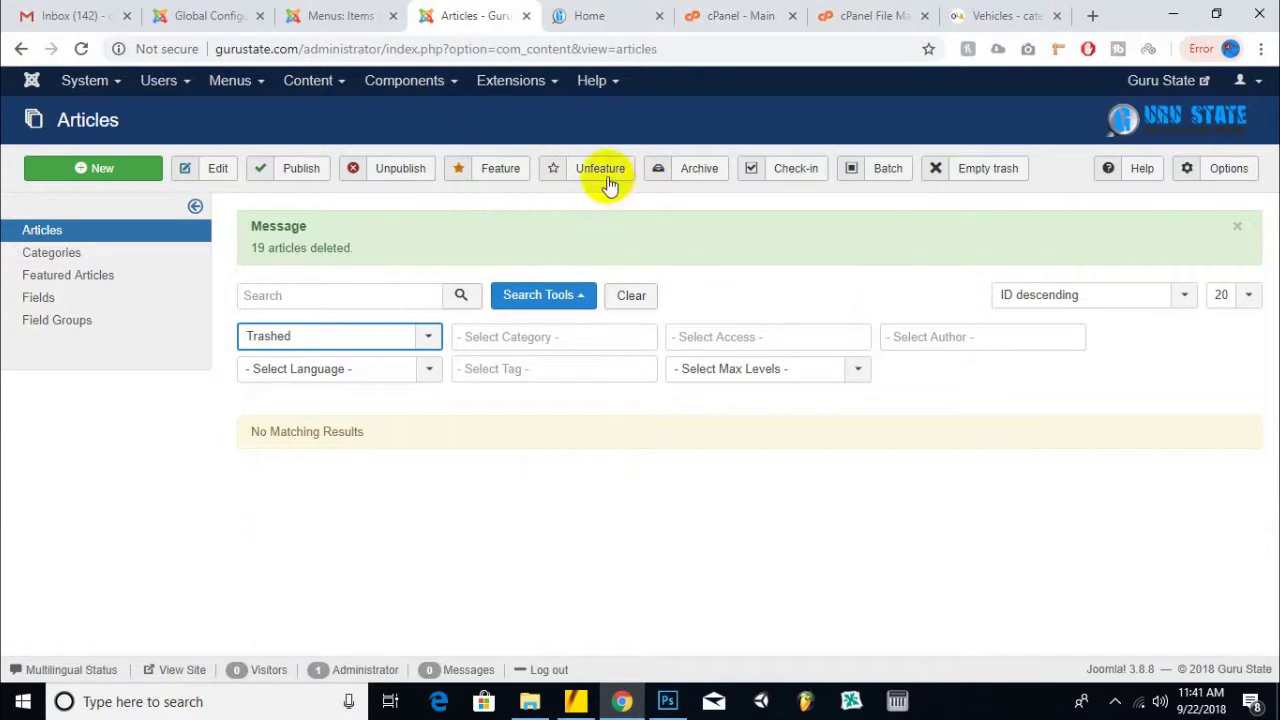
right_click(490, 10)
key(Escape)
click(1010, 15)
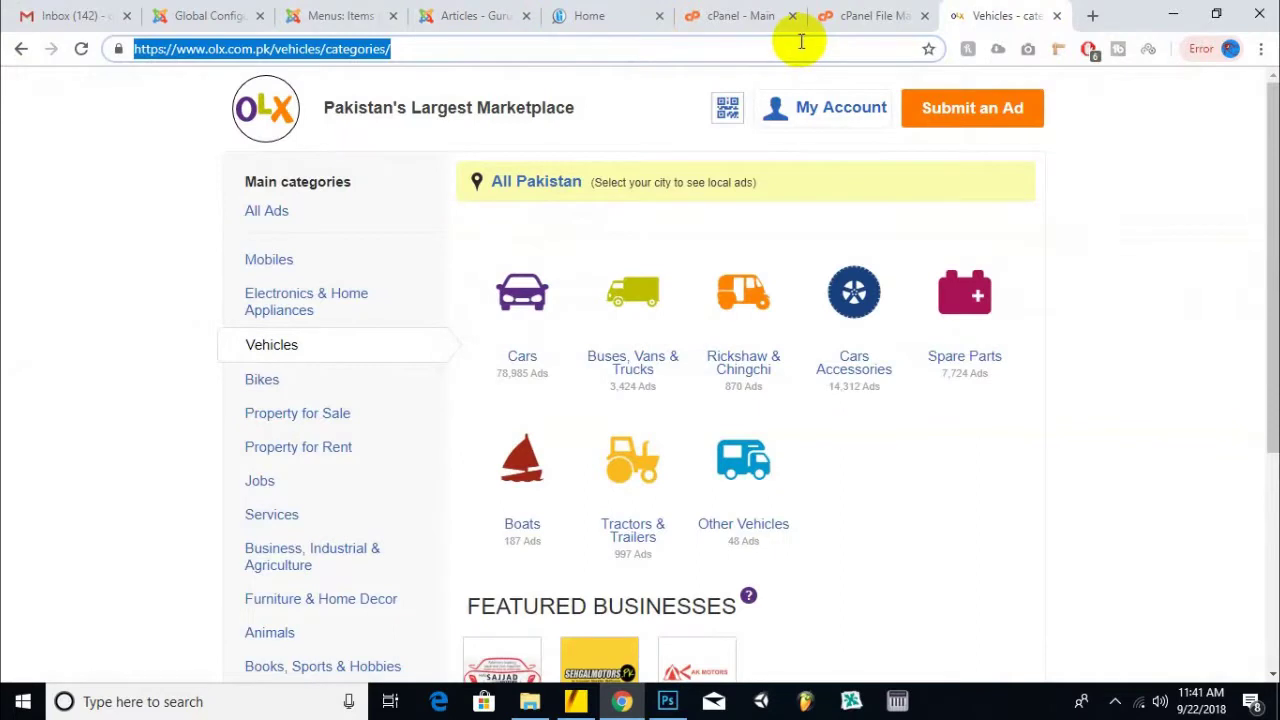
- Go back from OLX to the Google results for 'free classifieds in pakistan'
click(22, 49)
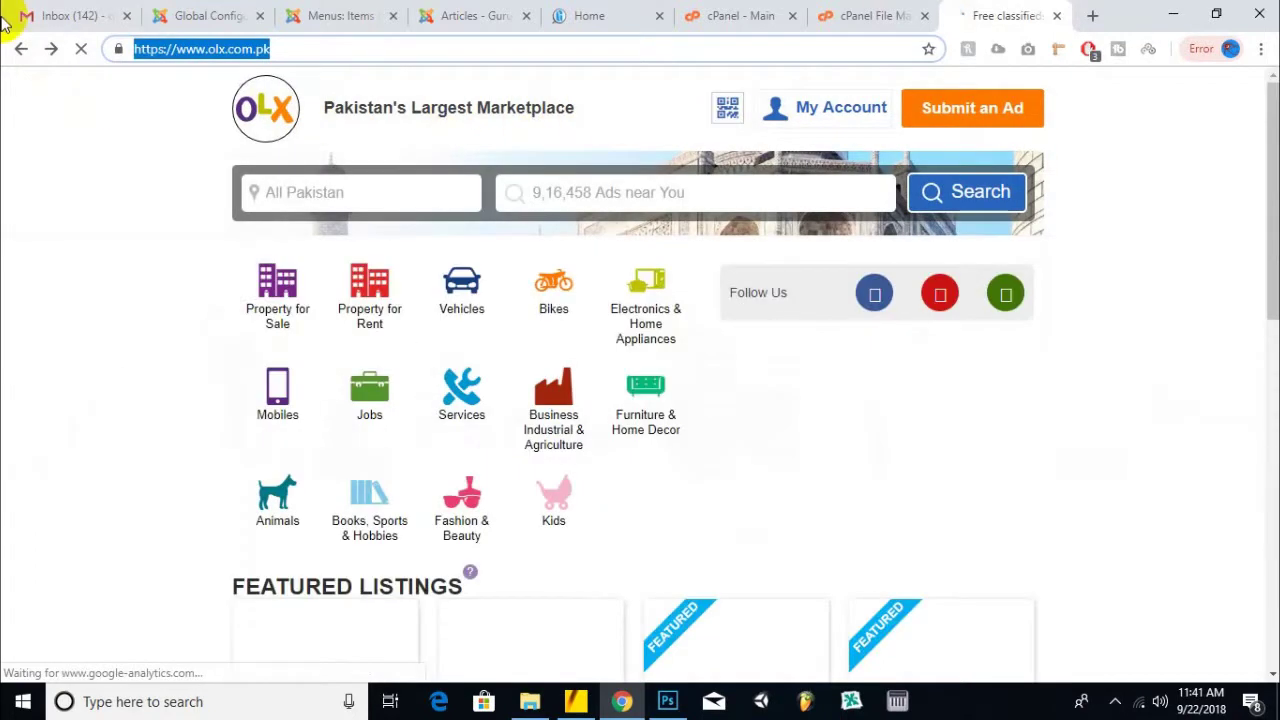
key(alt+Left)
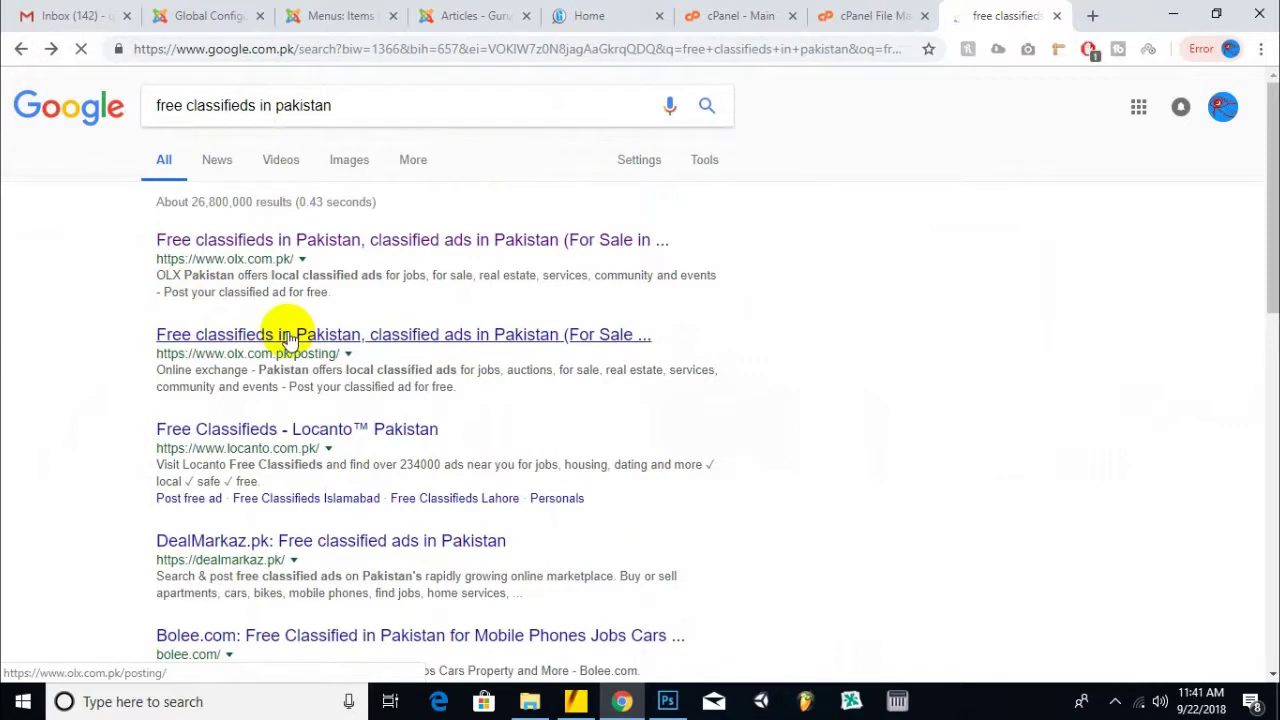
- Highlight the OLX and Online exchange result descriptions in the Google results
drag(157, 271, 346, 291)
scroll(30, 290, down, 1)
drag(158, 386, 462, 408)
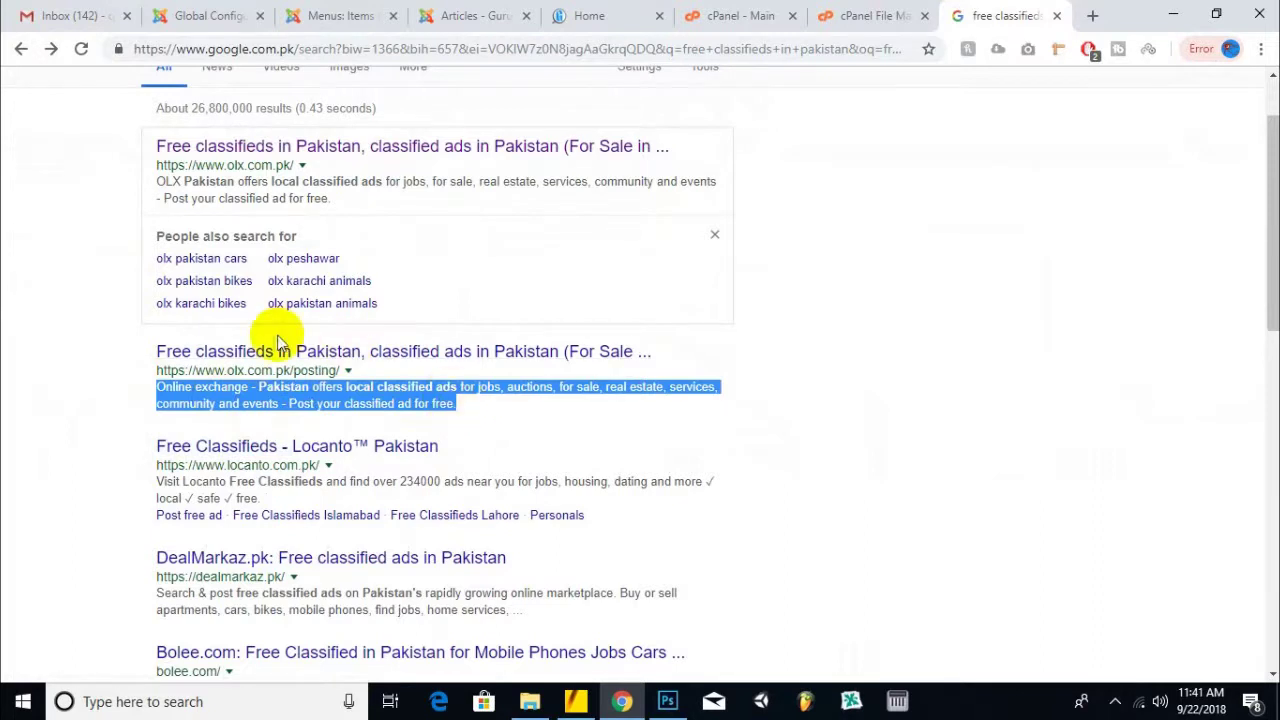
scroll(298, 360, down, 1)
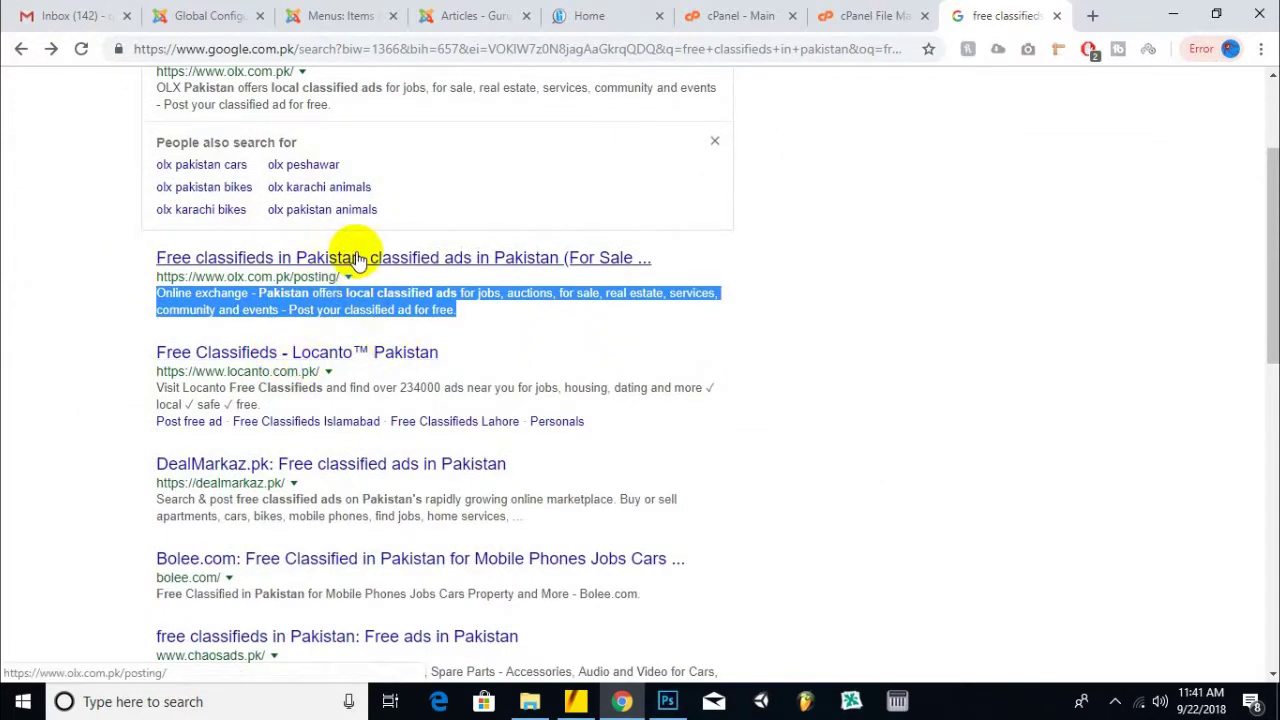
scroll(366, 314, up, 2)
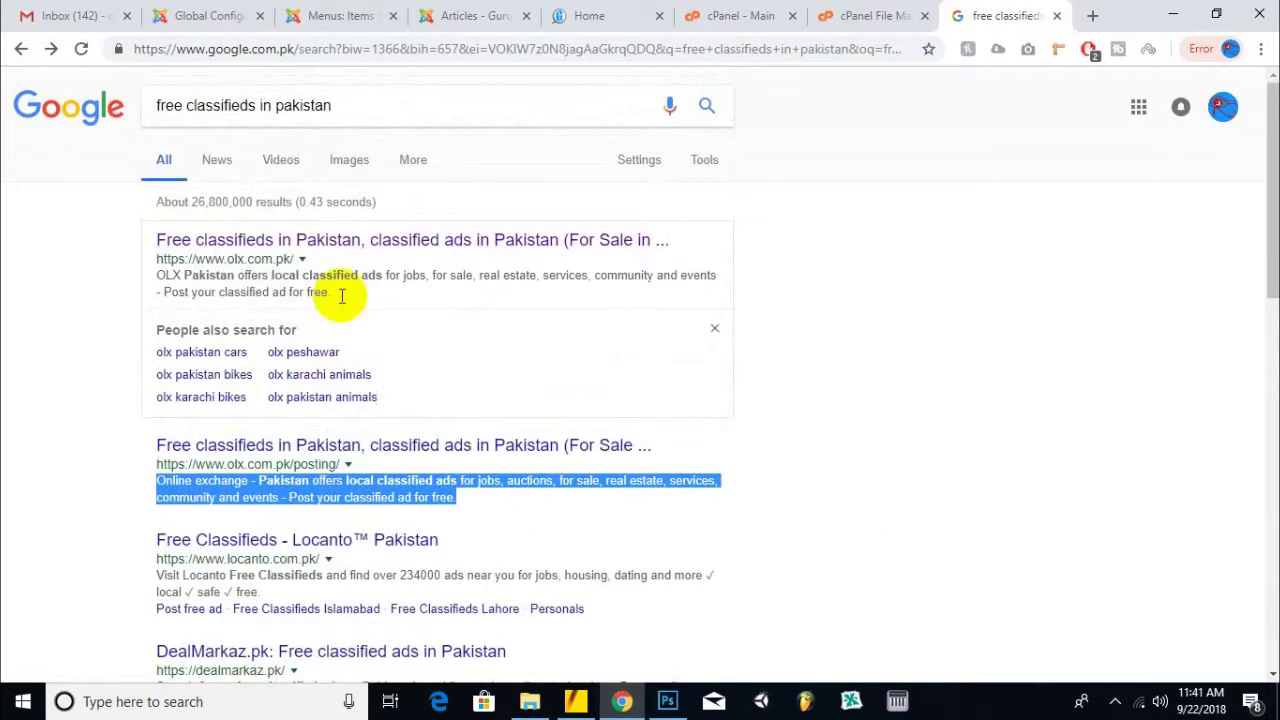
drag(160, 268, 343, 288)
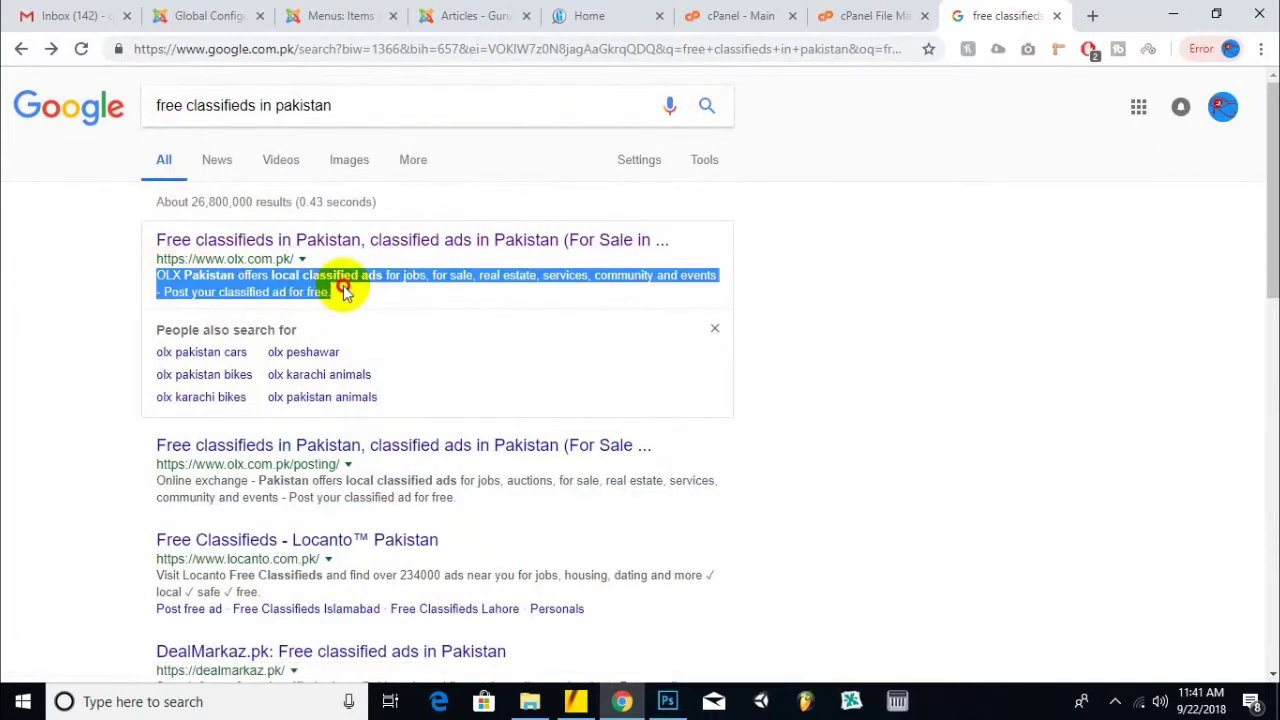
scroll(343, 288, down, 4)
scroll(337, 280, down, 1)
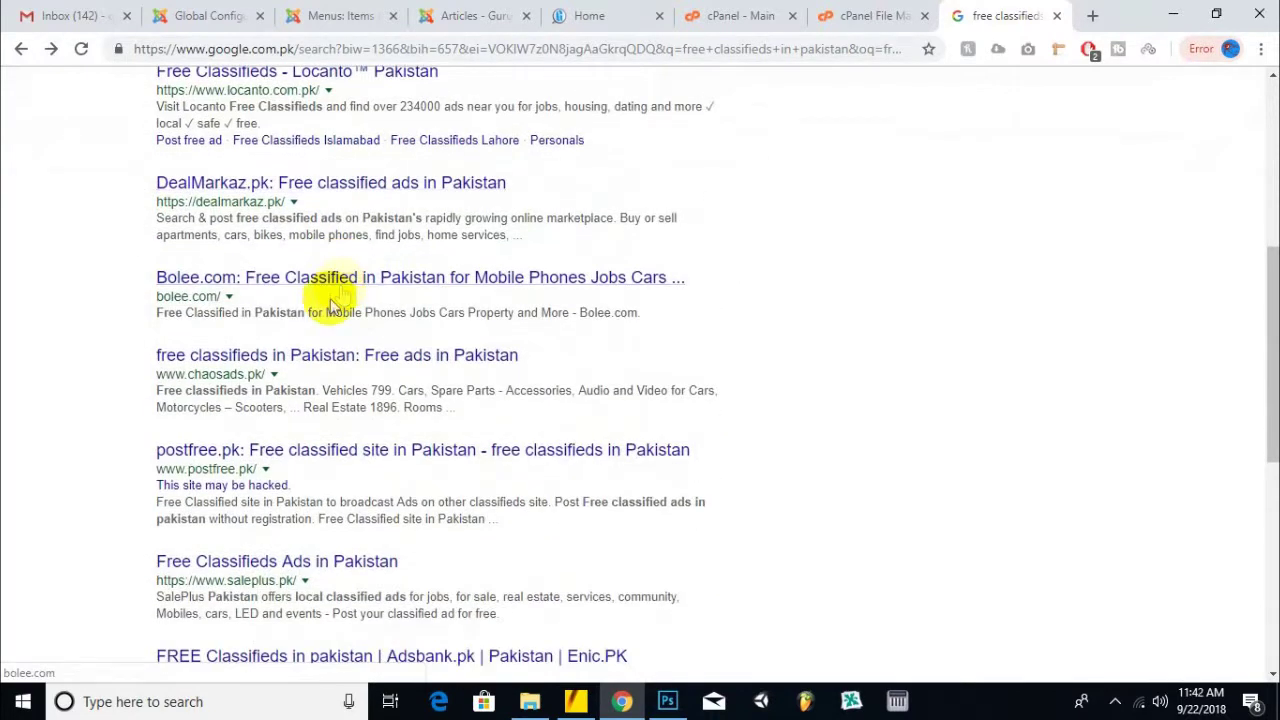
- Highlight the Bolee.com and DealMarkaz descriptions and scroll through the remaining results
triple_click(484, 308)
drag(540, 241, 460, 235)
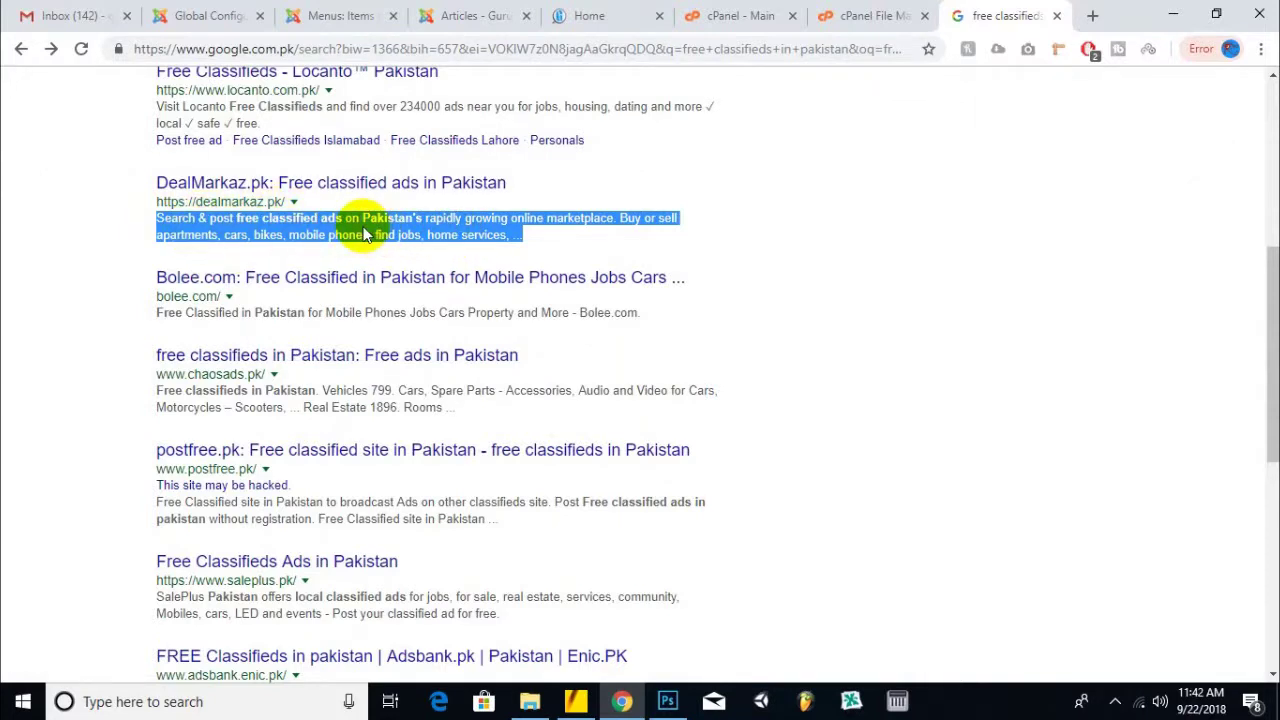
scroll(362, 234, up, 1)
scroll(362, 234, up, 3)
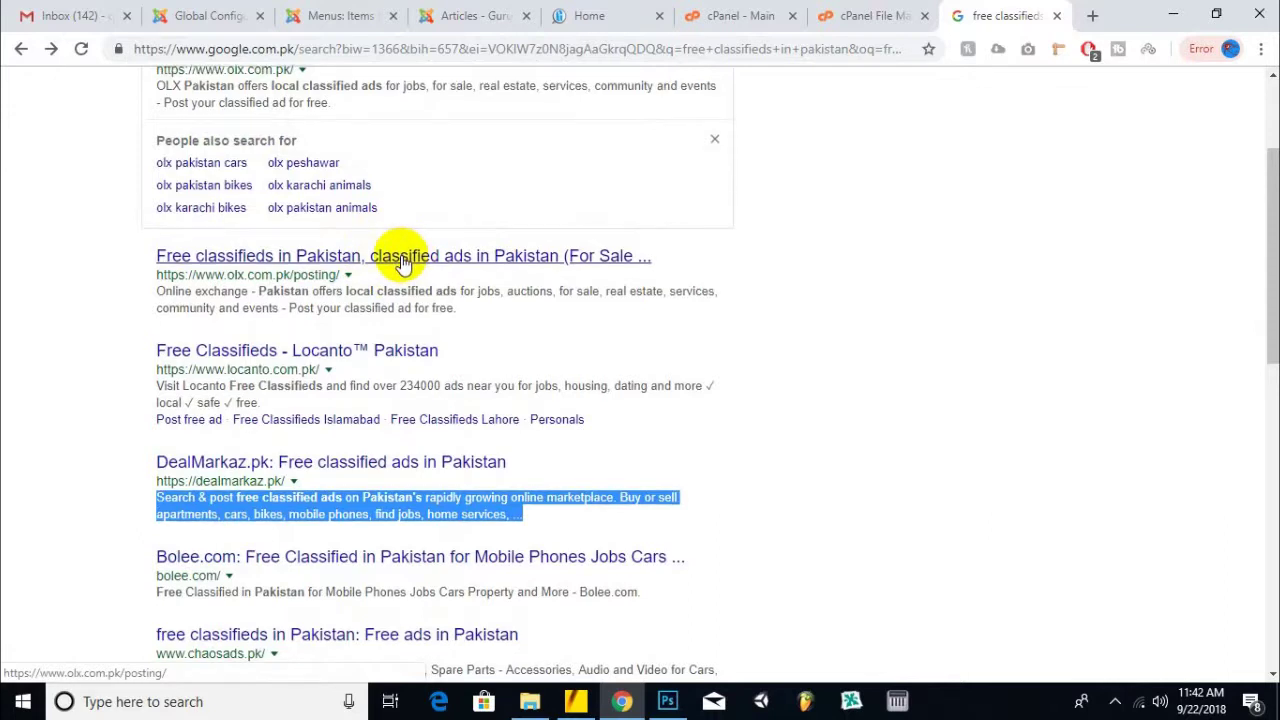
scroll(405, 268, down, 1)
scroll(423, 268, up, 3)
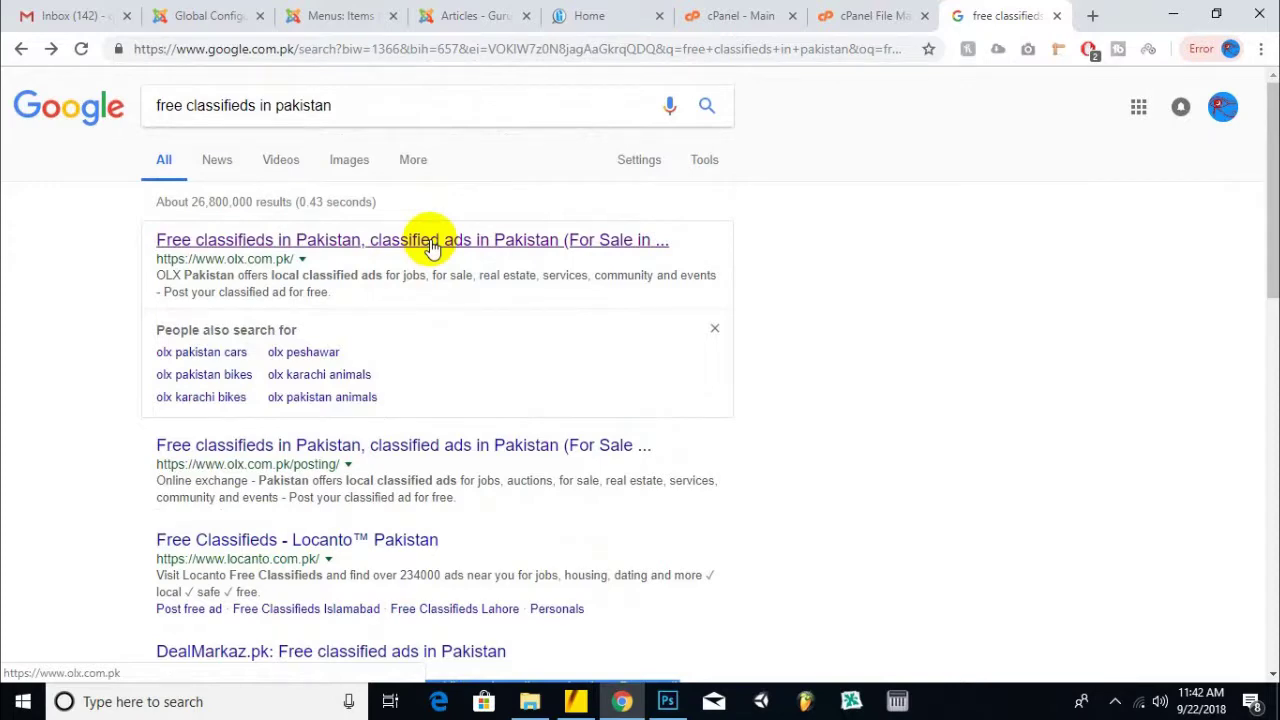
scroll(386, 348, down, 6)
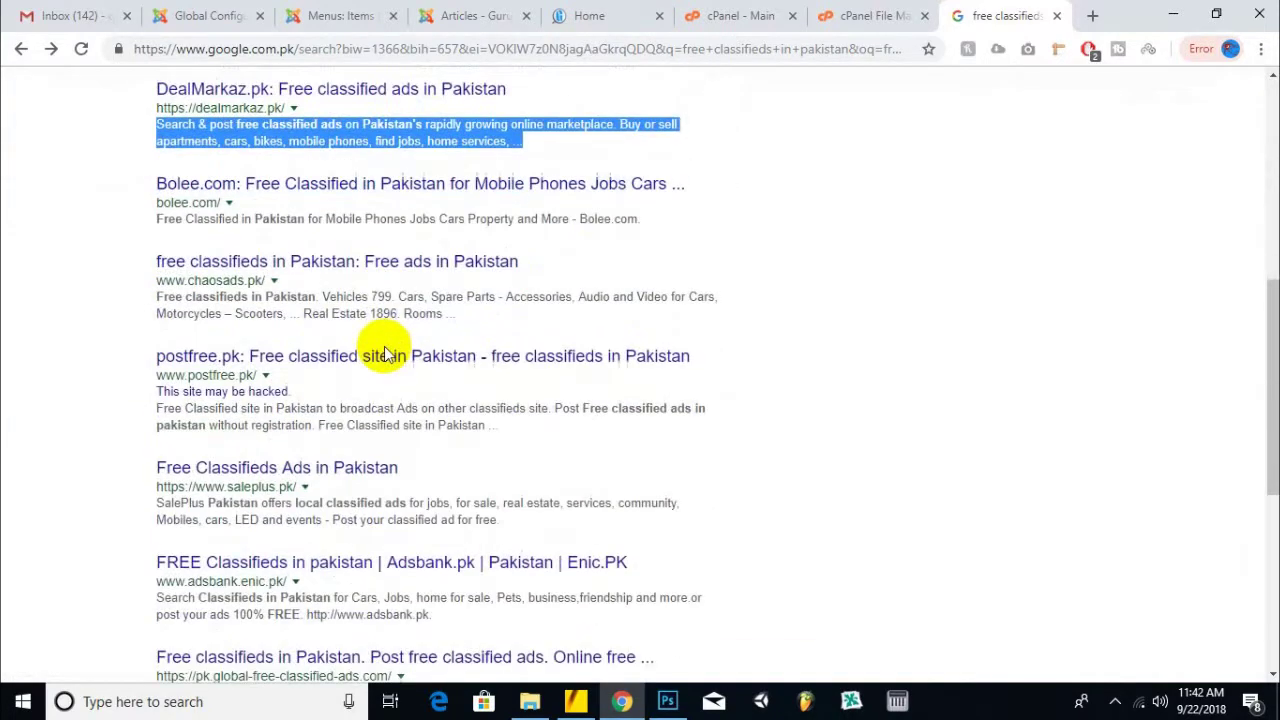
scroll(386, 352, down, 2)
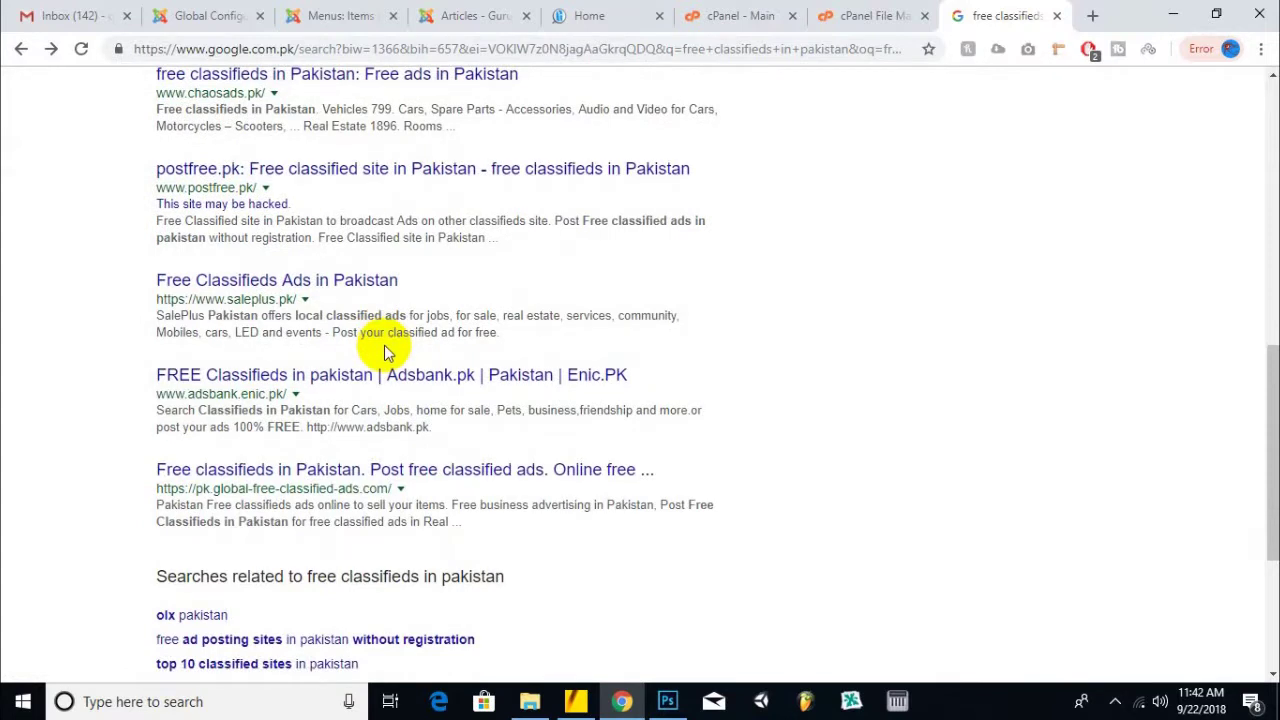
scroll(384, 340, down, 1)
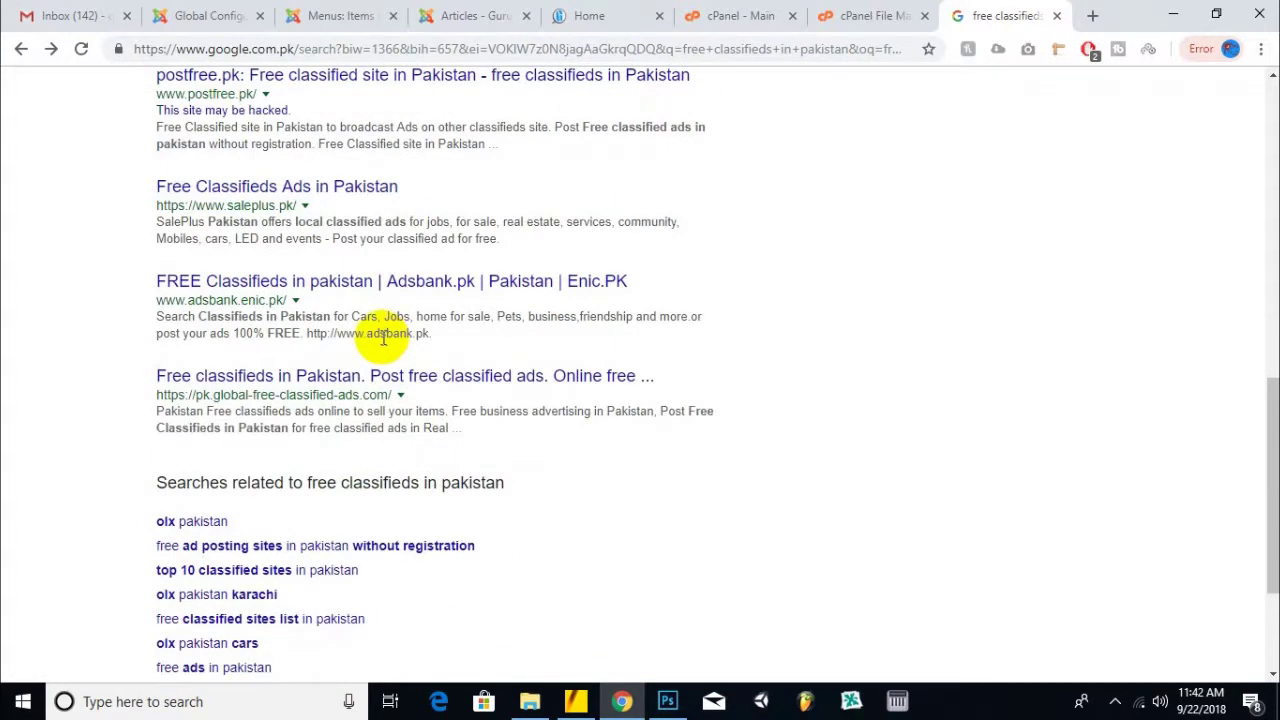
scroll(384, 340, down, 2)
scroll(381, 340, up, 2)
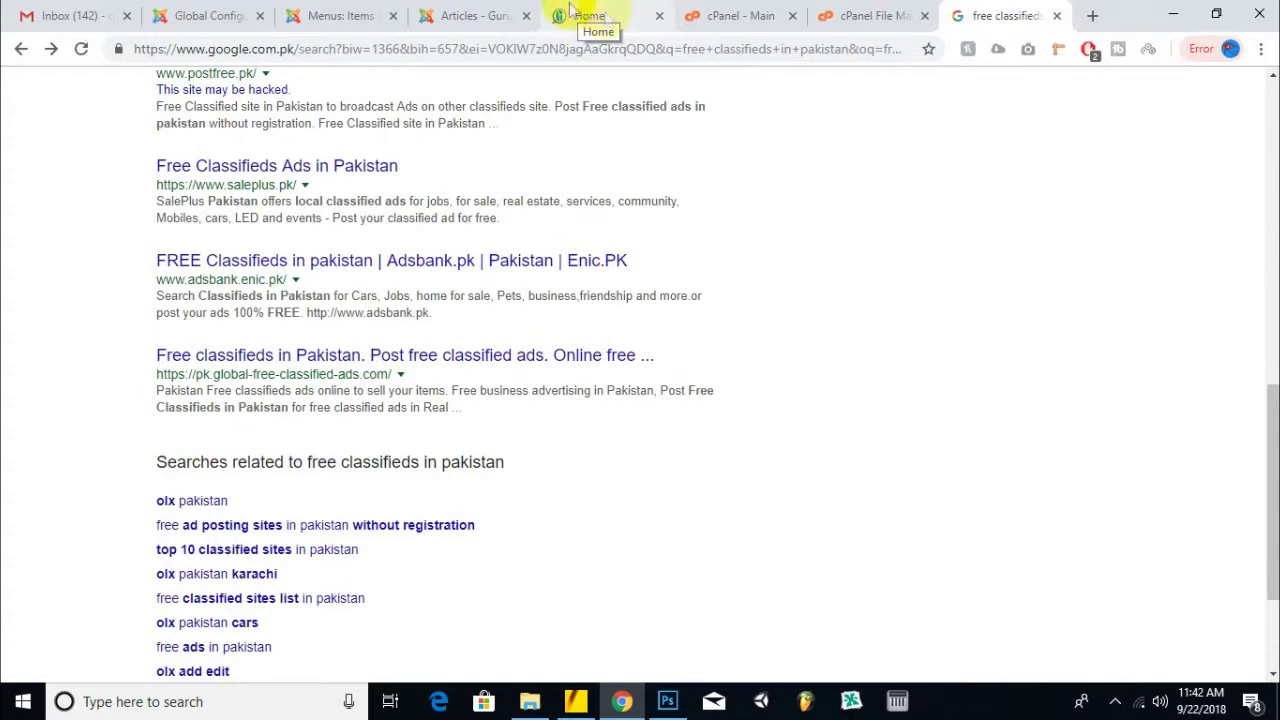
- Open the Home menu item for editing, then bring Global Configuration to the front
click(337, 8)
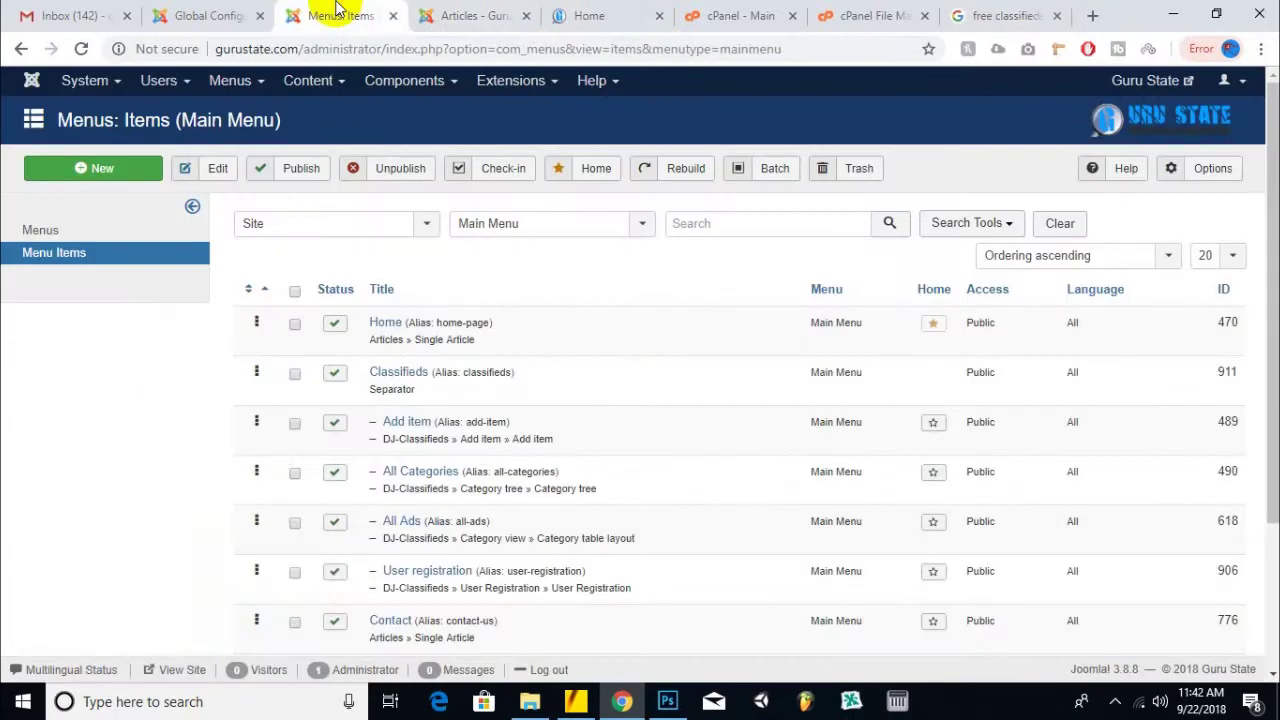
click(385, 322)
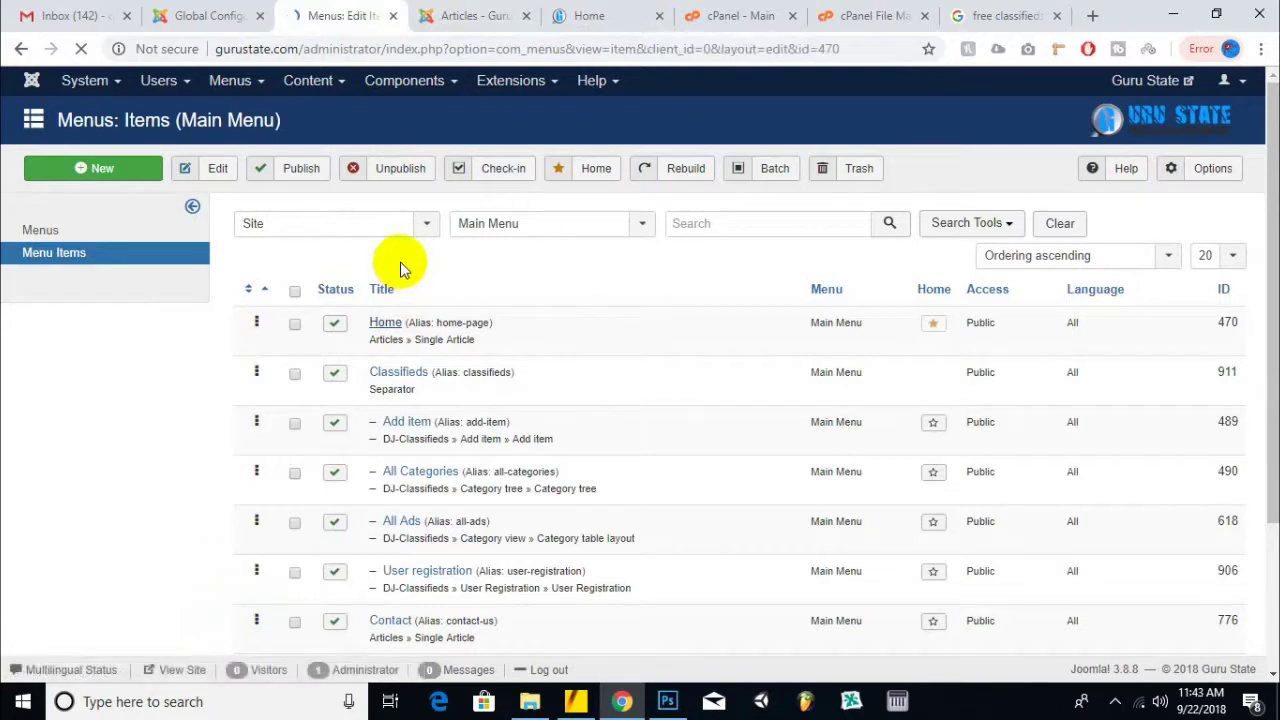
click(231, 10)
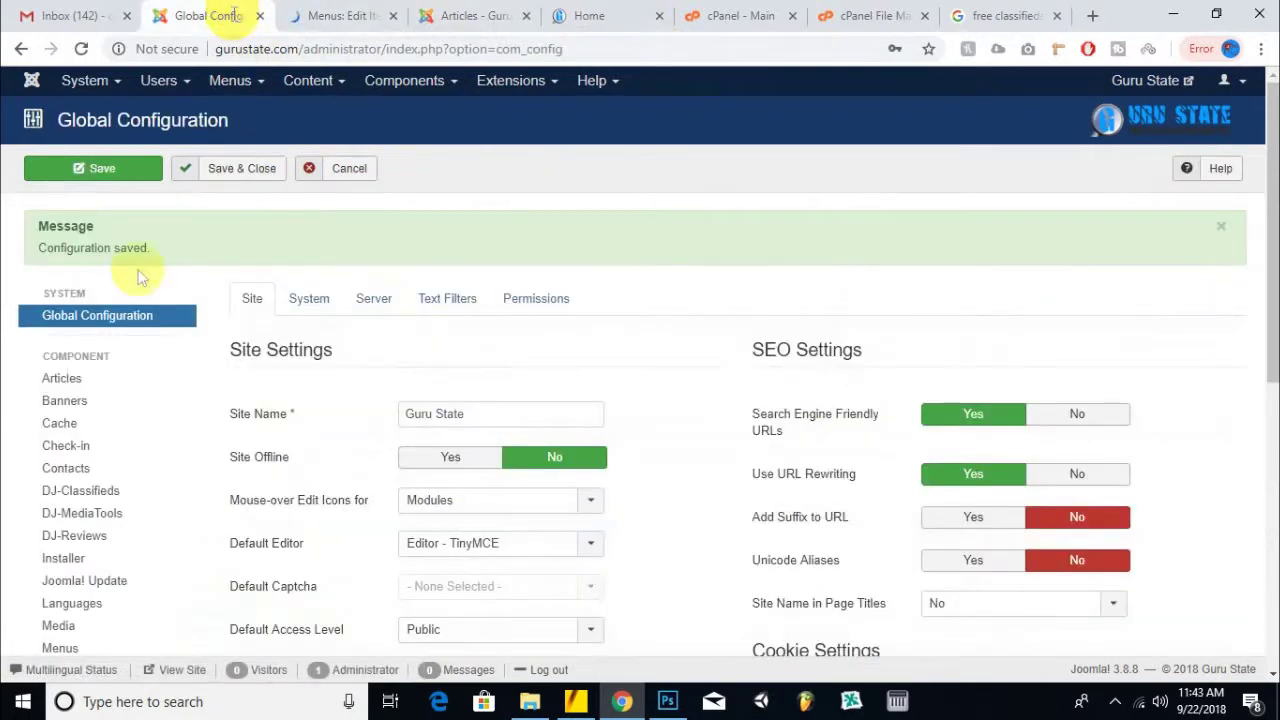
- Fill Content Rights with the two owners' names followed by '- Gurustate', then select the Site Meta Description text
scroll(601, 254, down, 5)
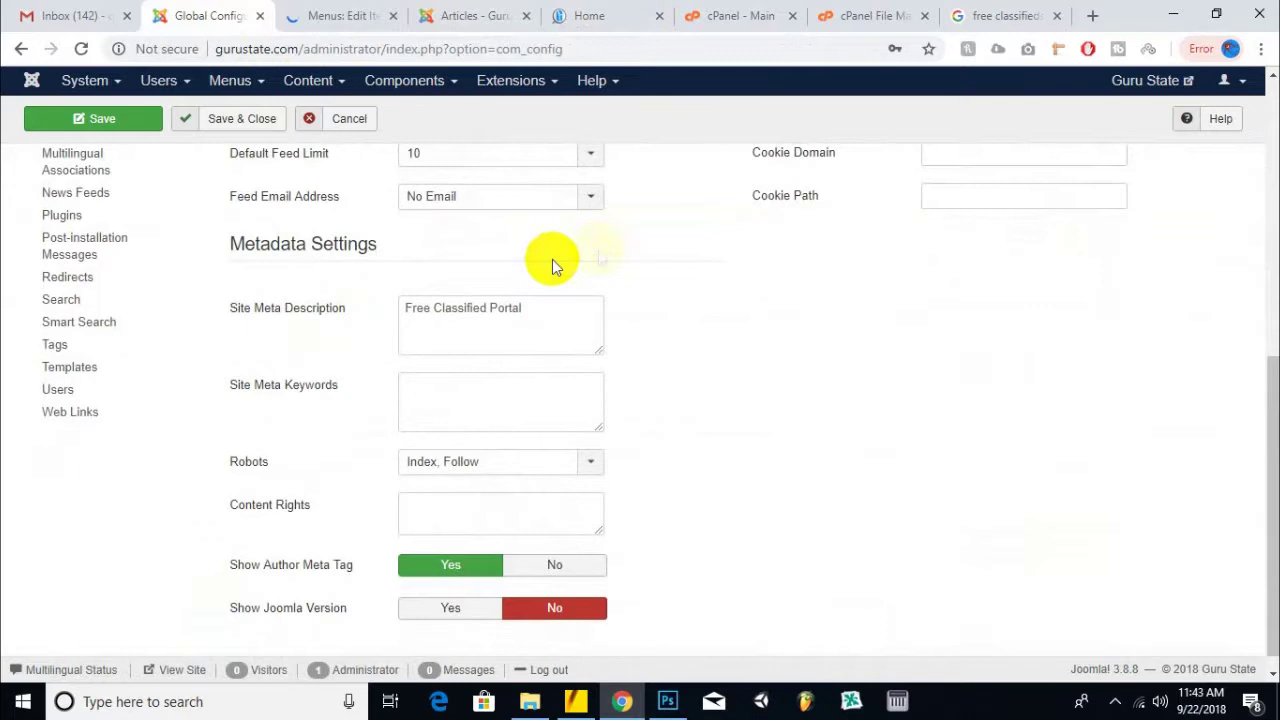
click(443, 420)
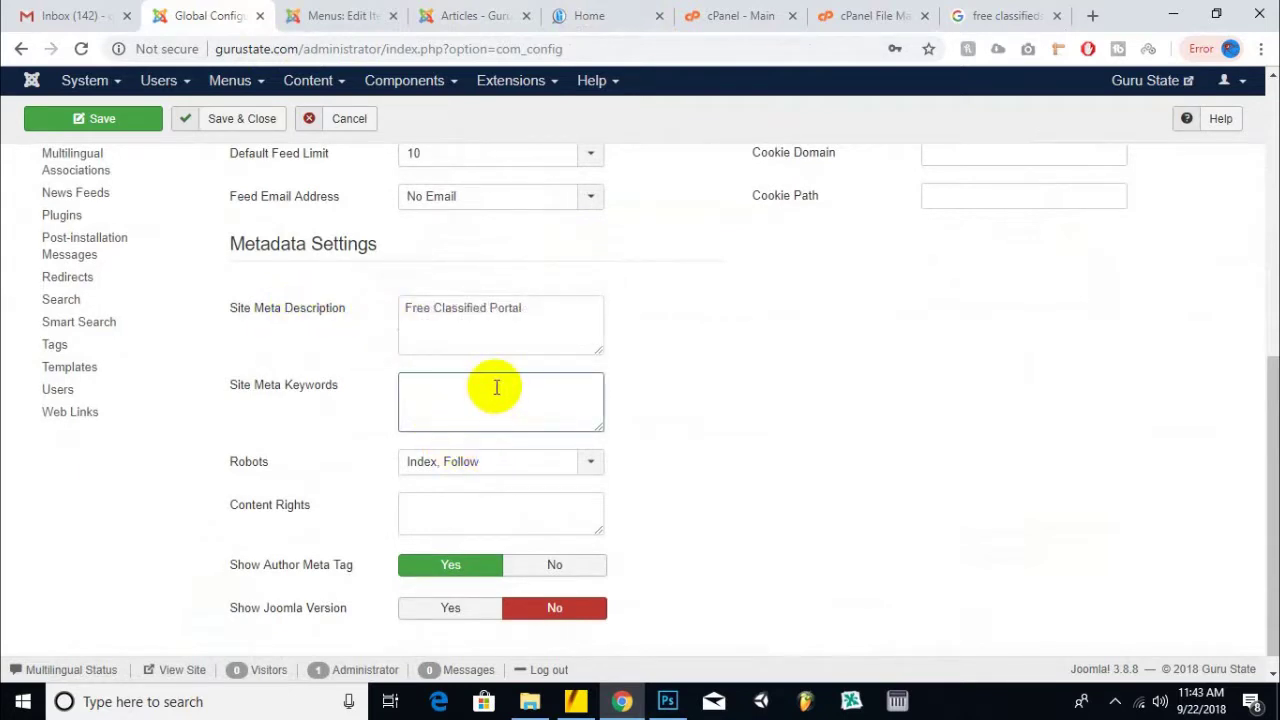
click(510, 510)
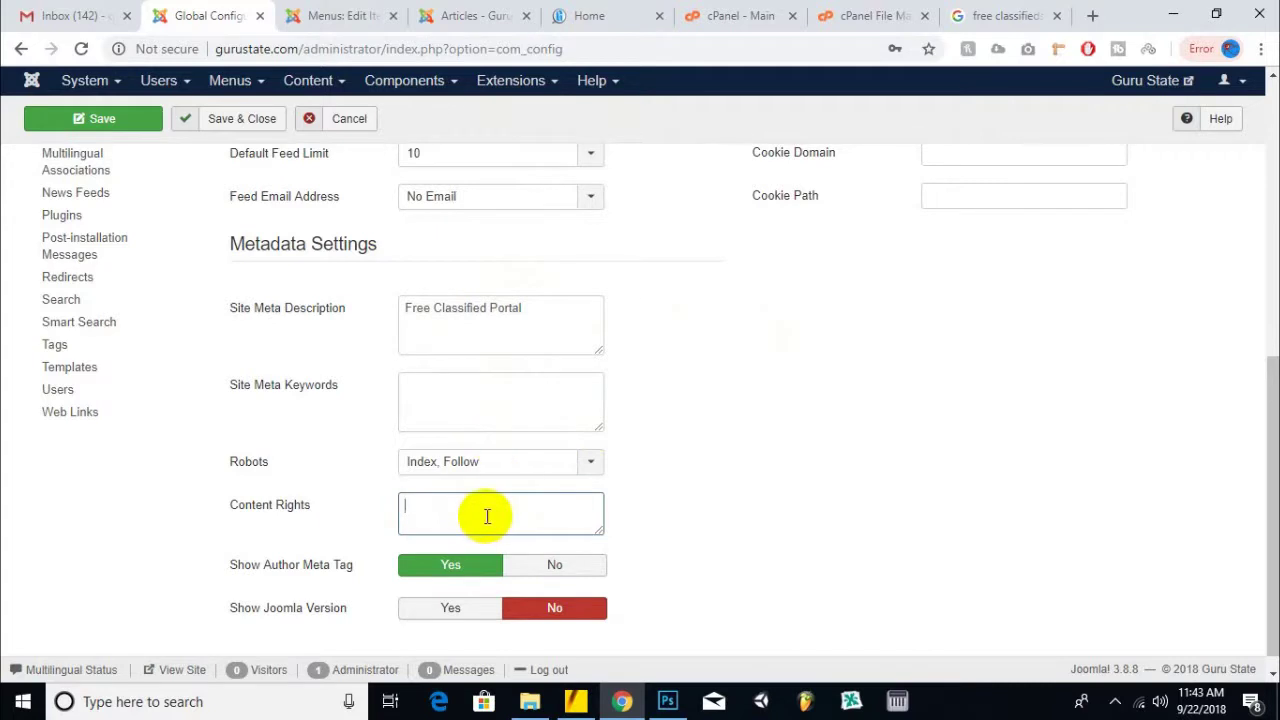
text(Bilal)
key(Home)
text(Qazi)
key(End)
text(- Waqas Kha)
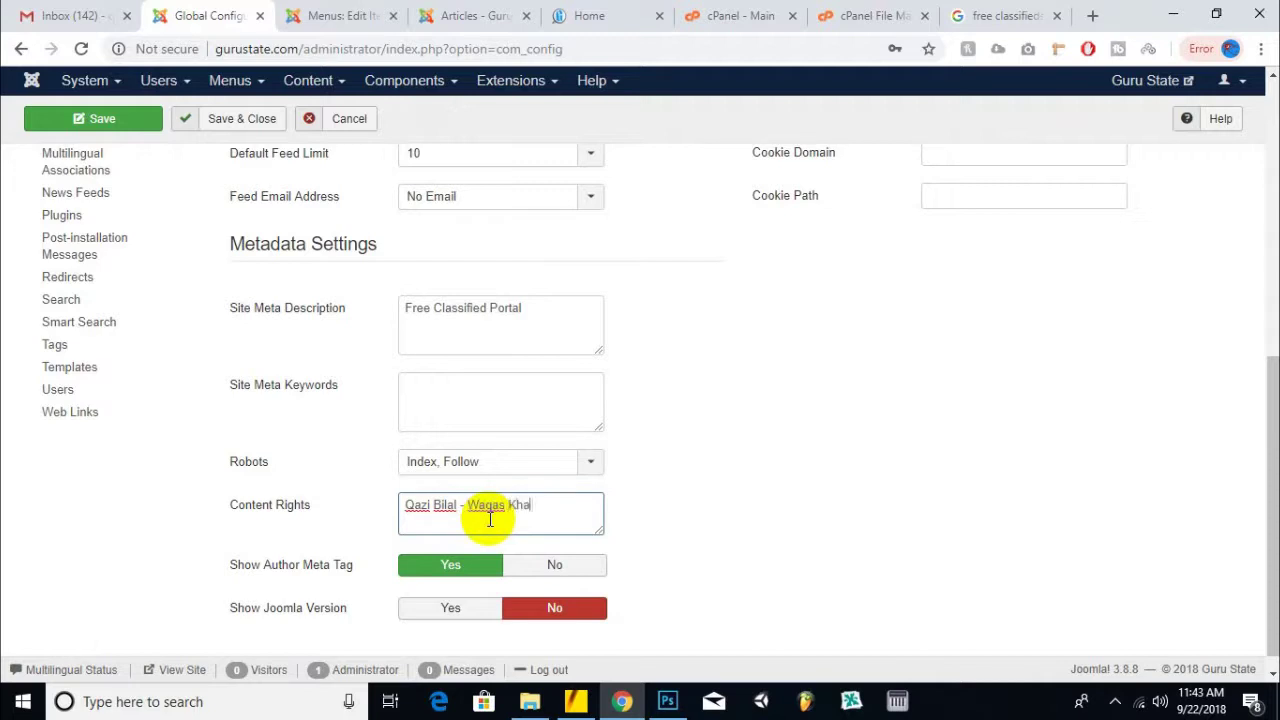
text(lid - Gurustate)
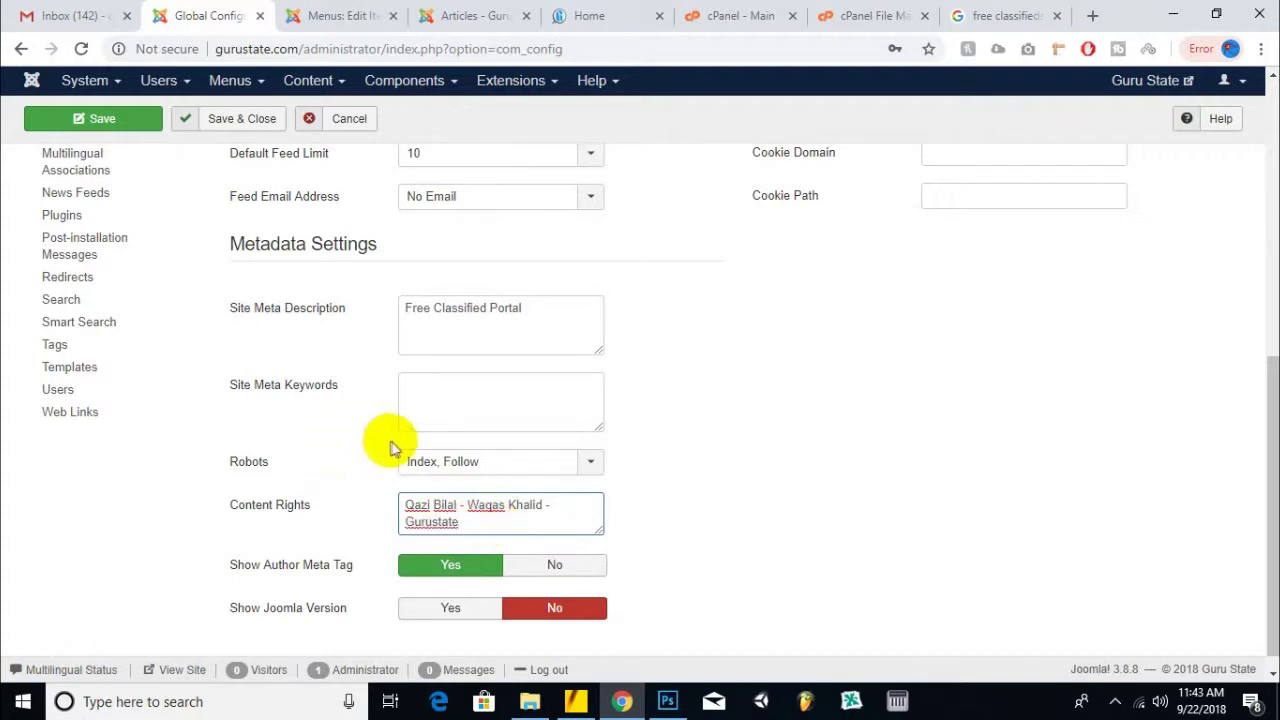
drag(557, 320, 340, 314)
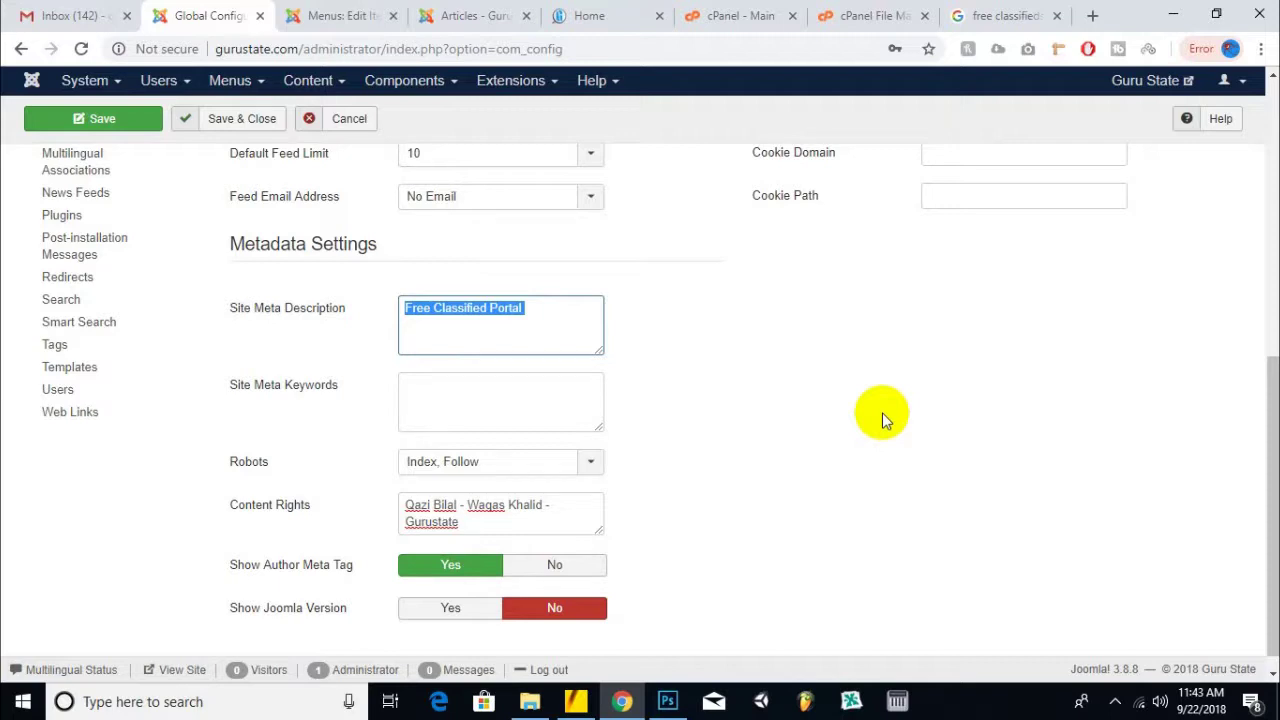
- Type the description 'Guru State is no 1 top free classified ads website in pakistan and worldwide…'
text(G)
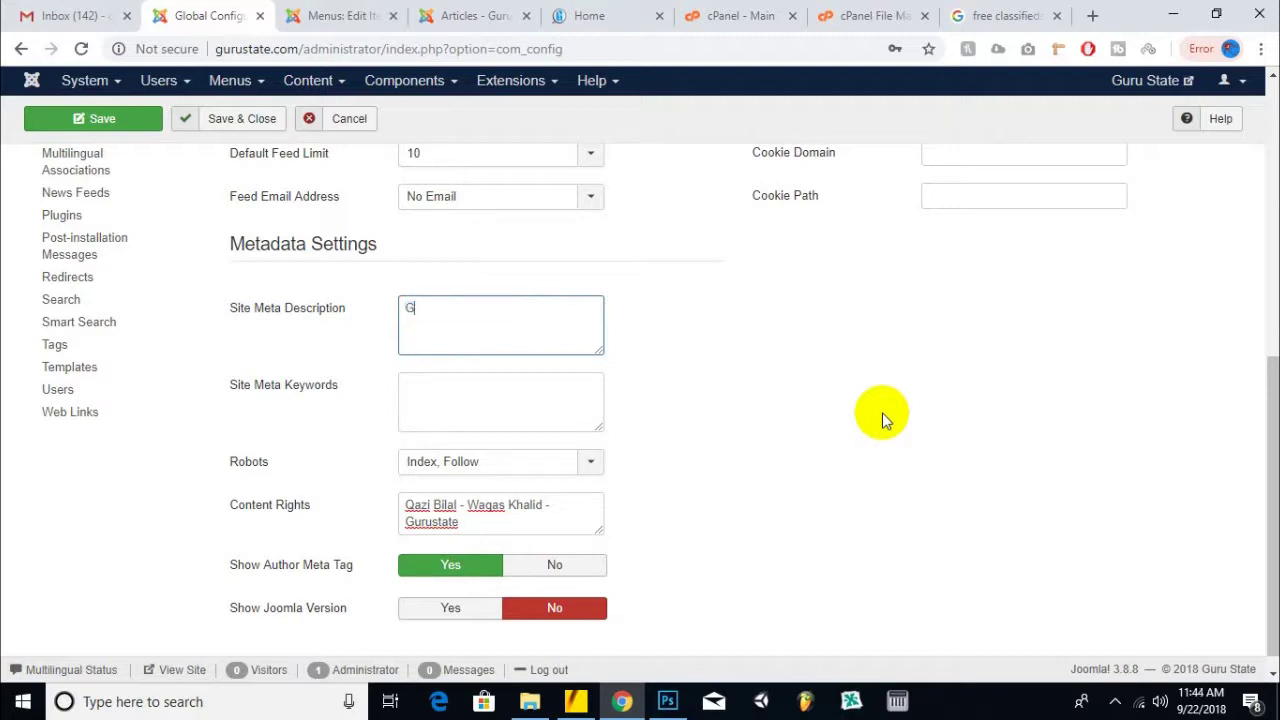
text(uru State is no 1 top free cla)
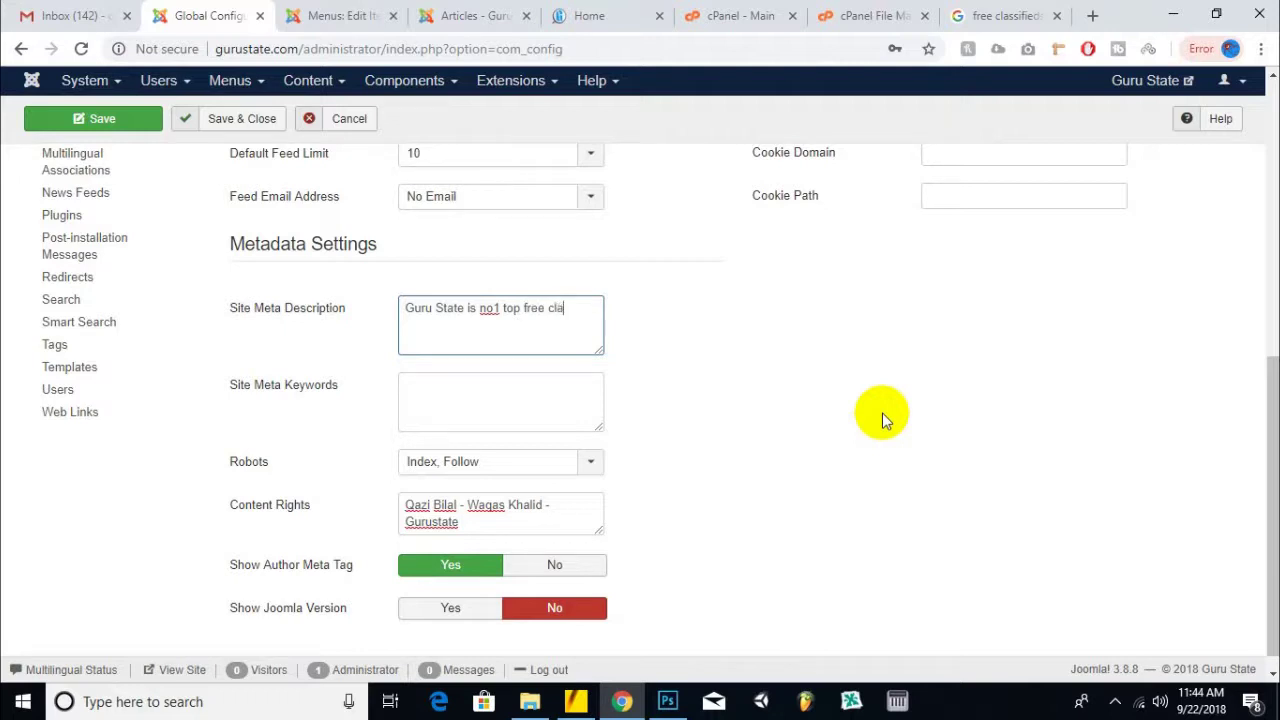
text(ssifieds)
key(BackSpace)
text(ads website in pak)
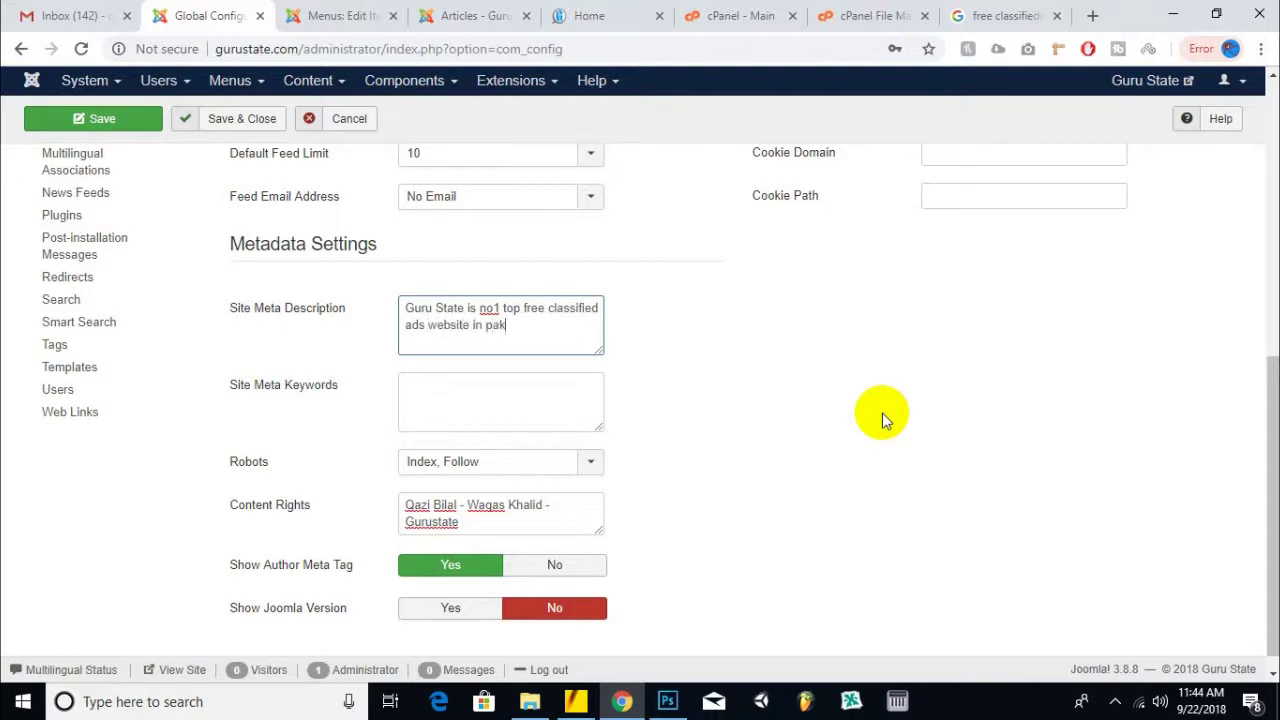
text(istan and worldw)
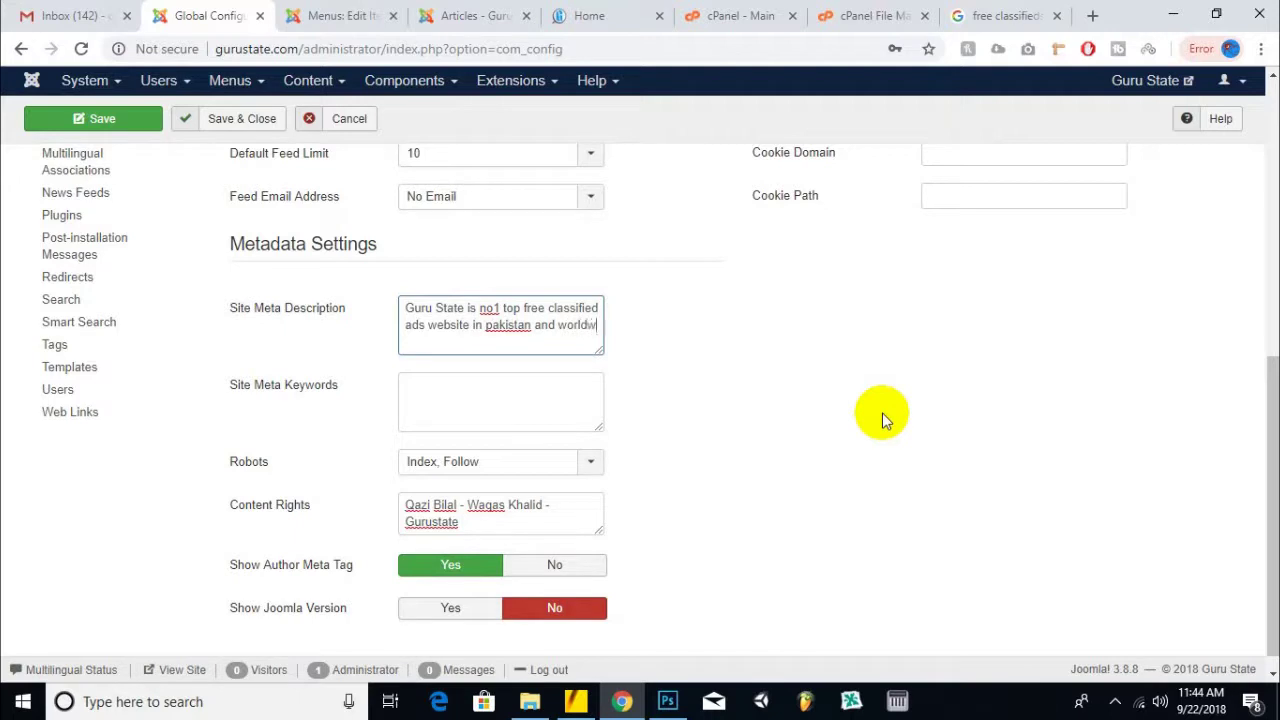
text(ide. por)
text(t free ads in jobs, r)
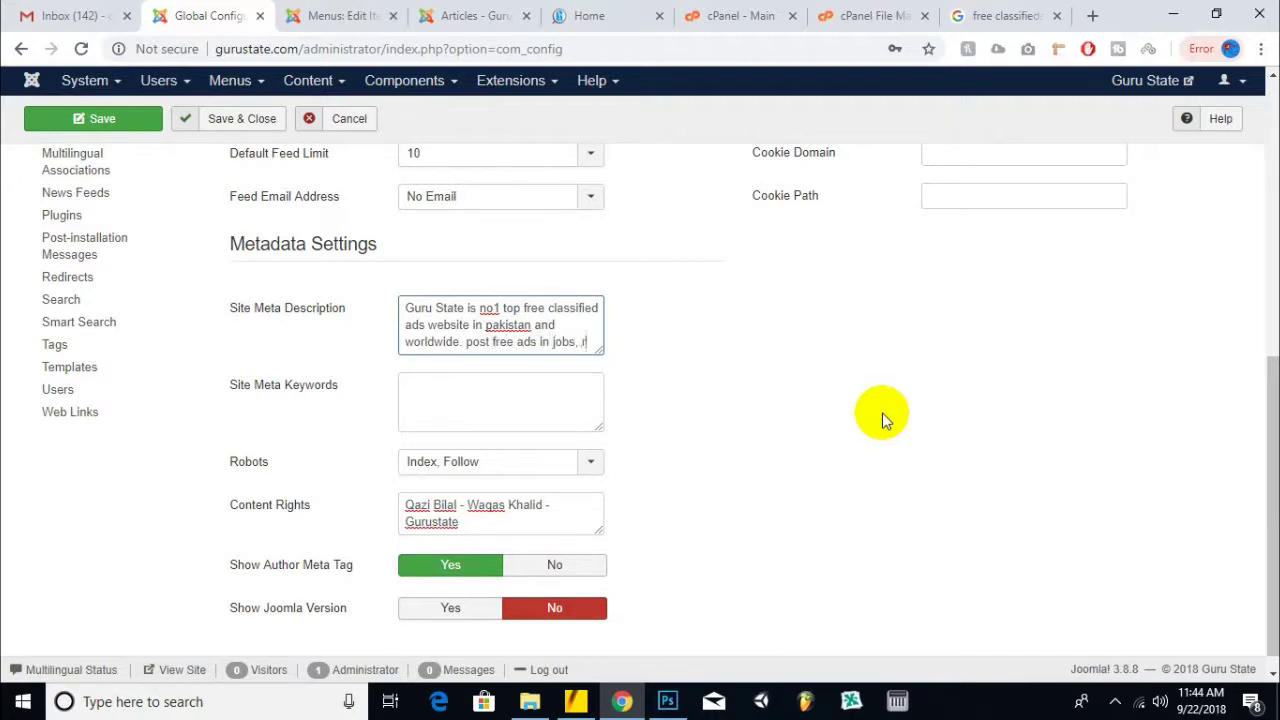
text(eales)
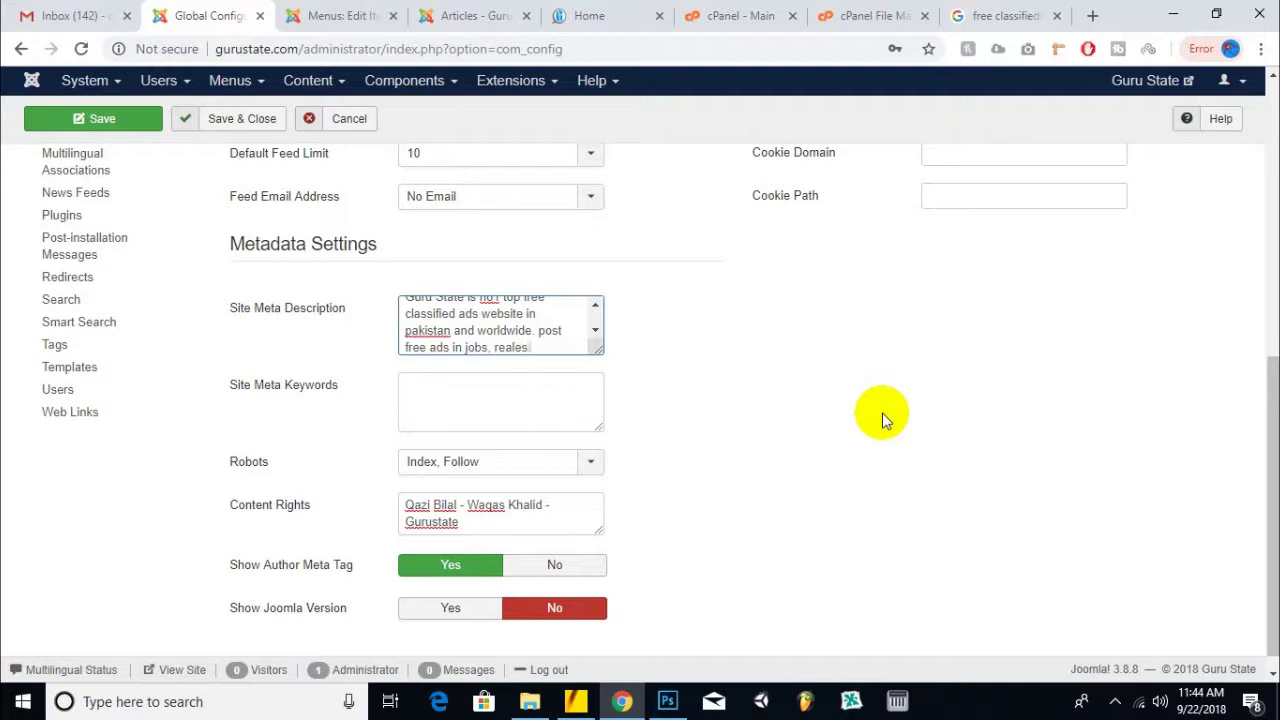
key(BackSpace)
text(sta)
key(BackSpace)
key(BackSpace)
key(BackSpace)
text(,)
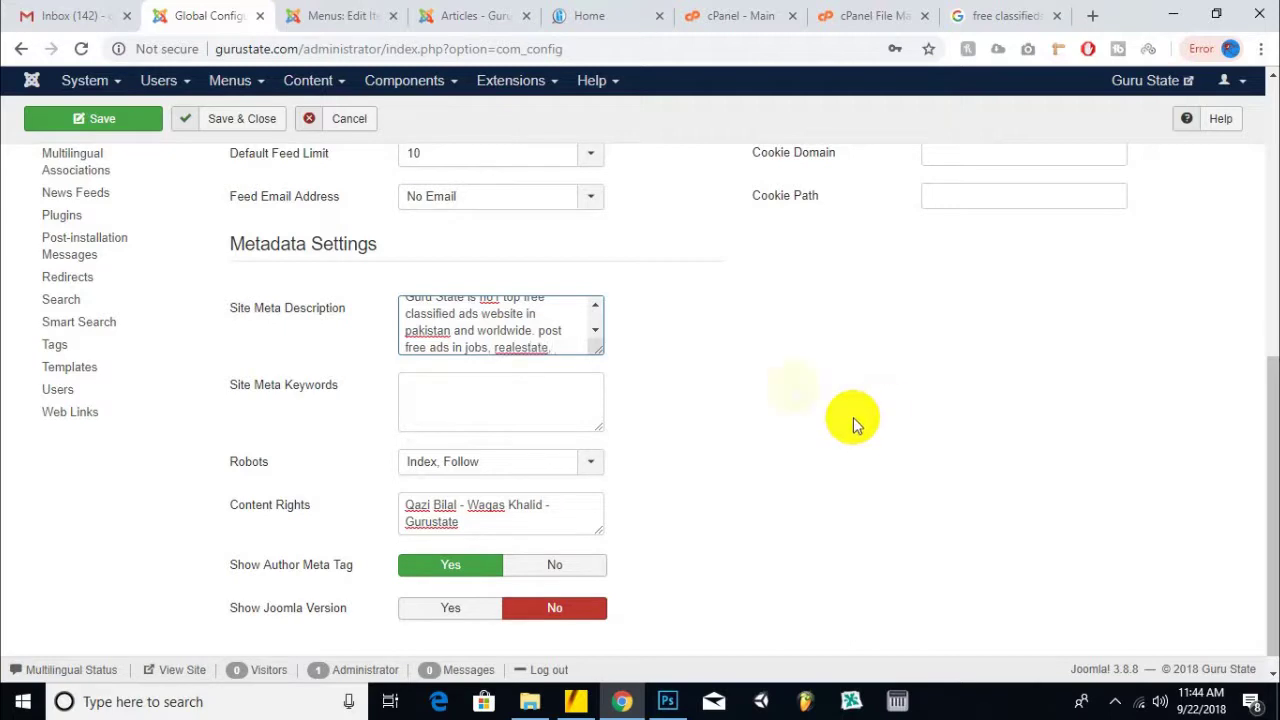
- Accept the 'real-estate' spelling fix and append 'cars, services et' to the description
right_click(522, 346)
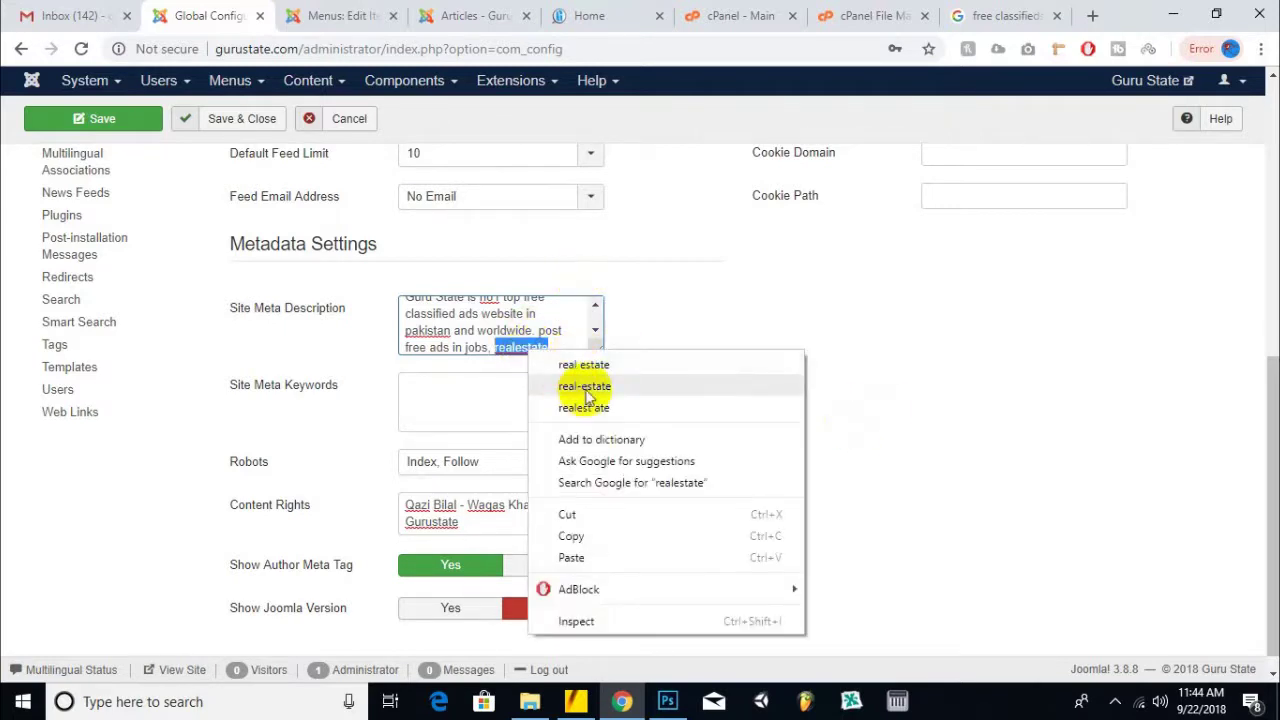
click(575, 386)
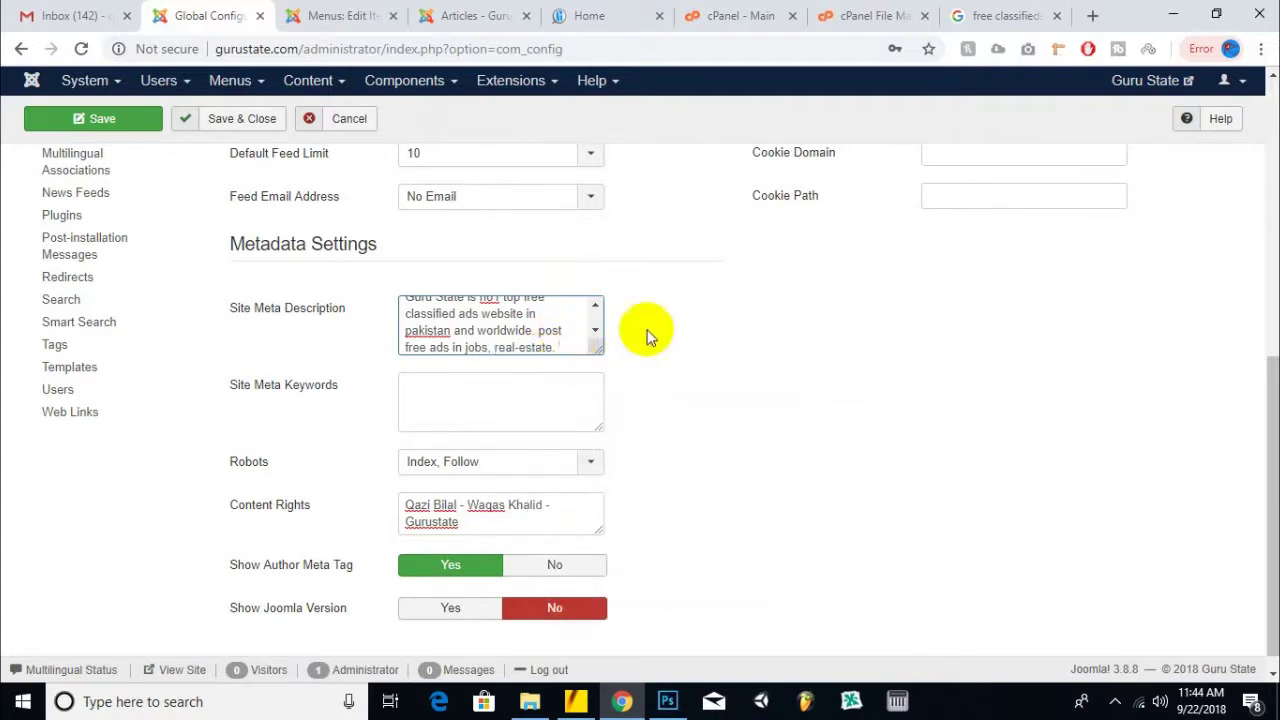
text(cars,)
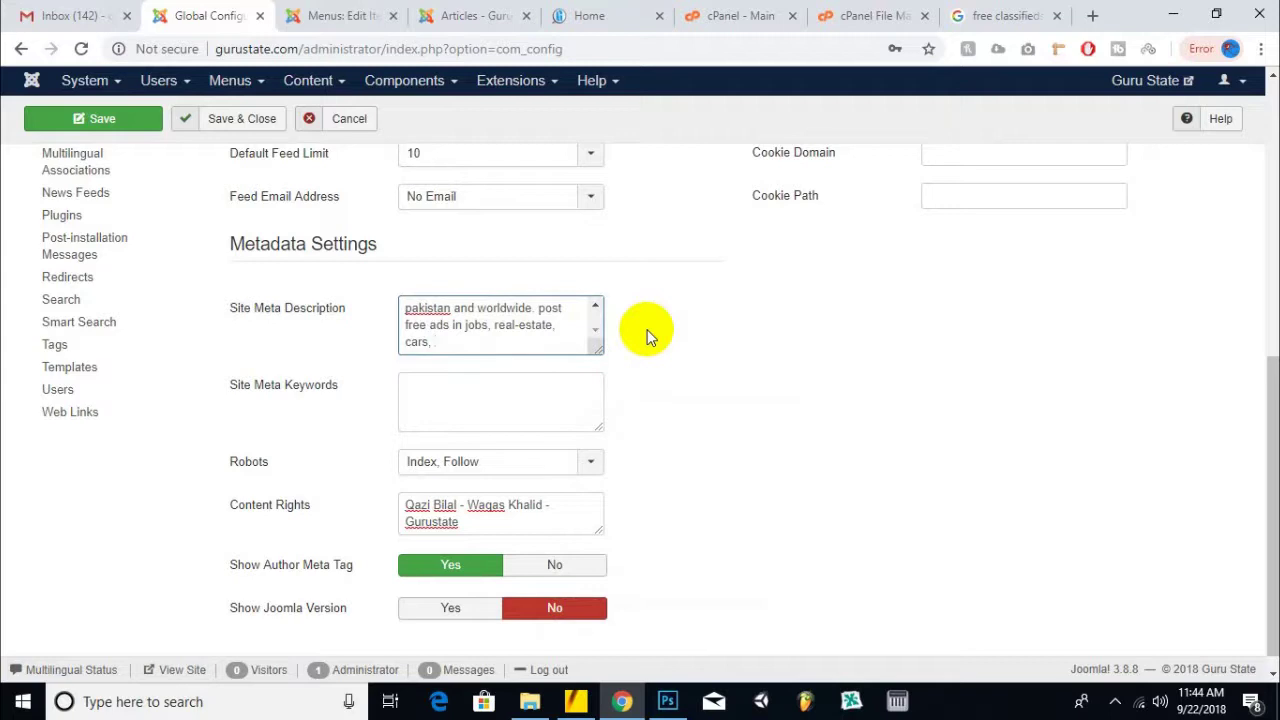
text( services etc...)
click(595, 305)
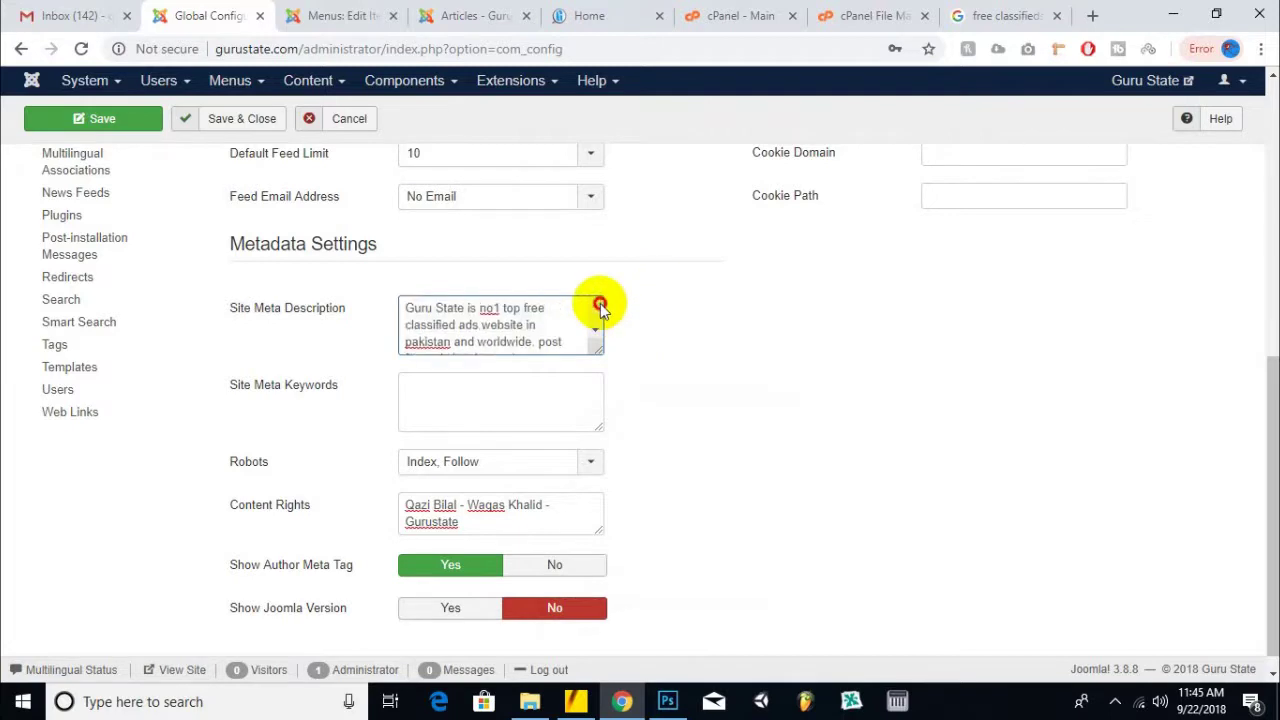
click(597, 338)
click(598, 307)
drag(555, 310, 407, 310)
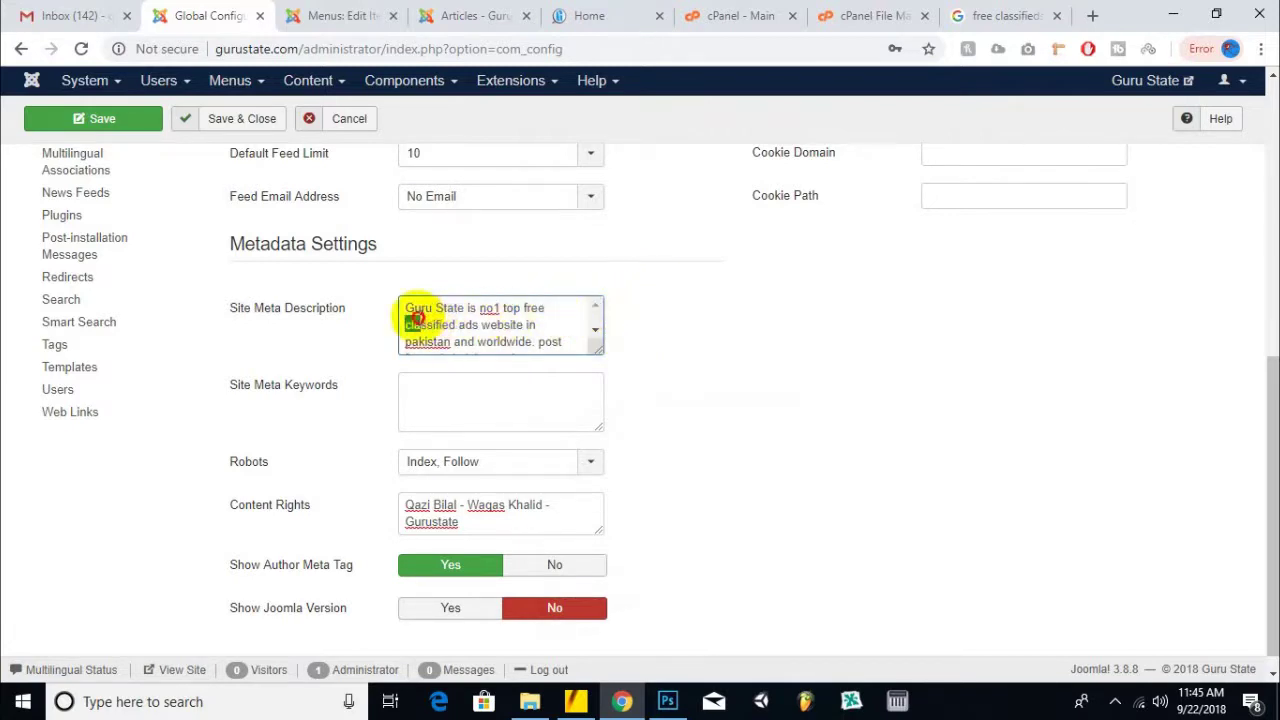
click(428, 313)
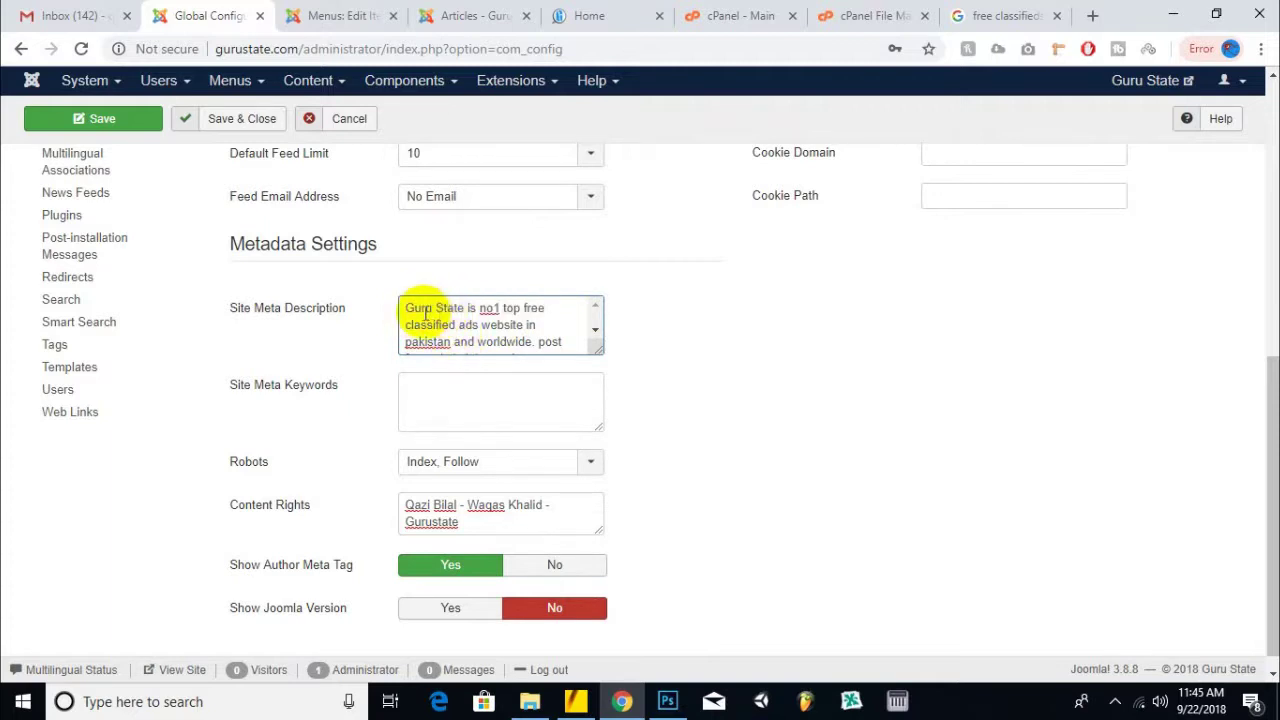
drag(425, 313, 408, 309)
click(420, 307)
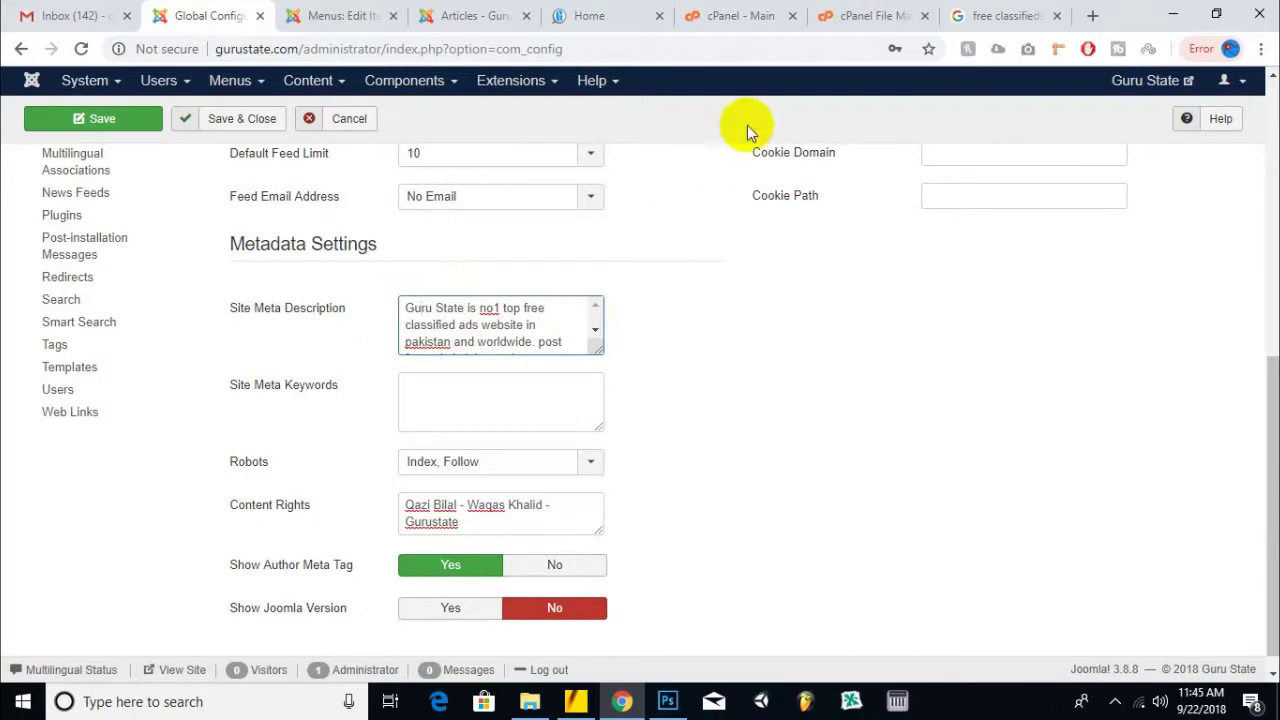
click(1000, 16)
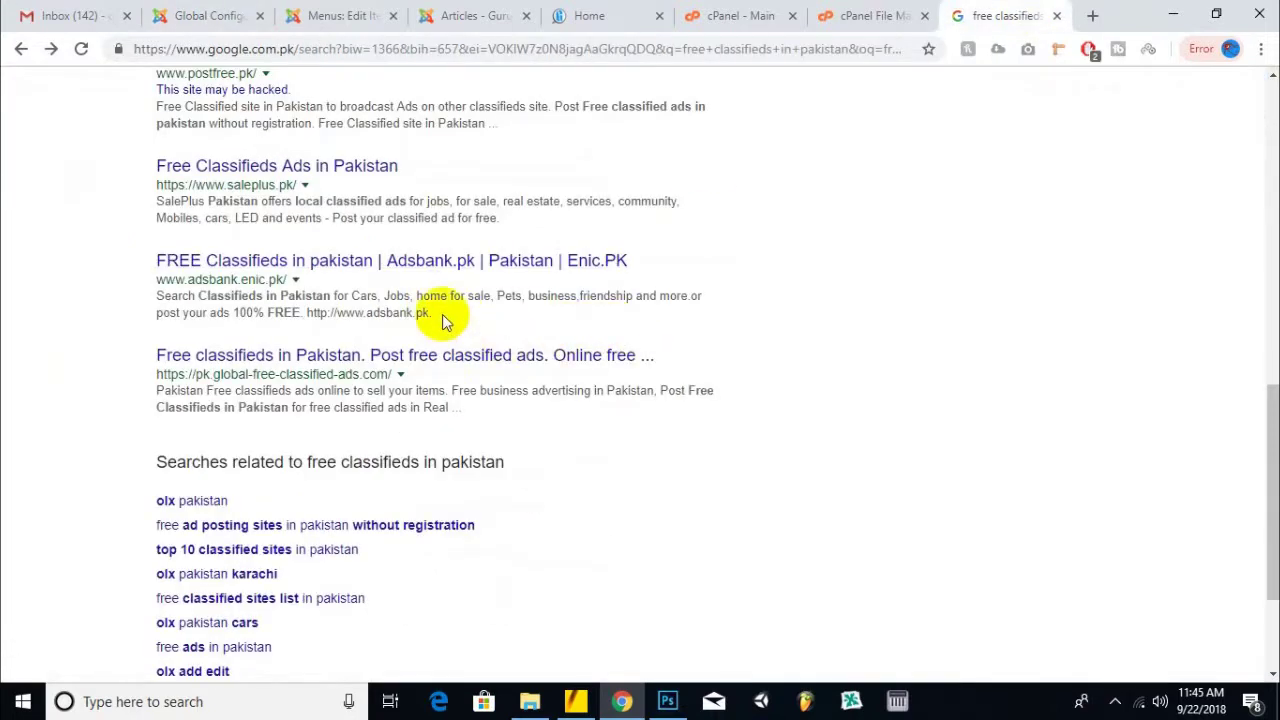
scroll(443, 320, up, 2)
drag(486, 306, 152, 294)
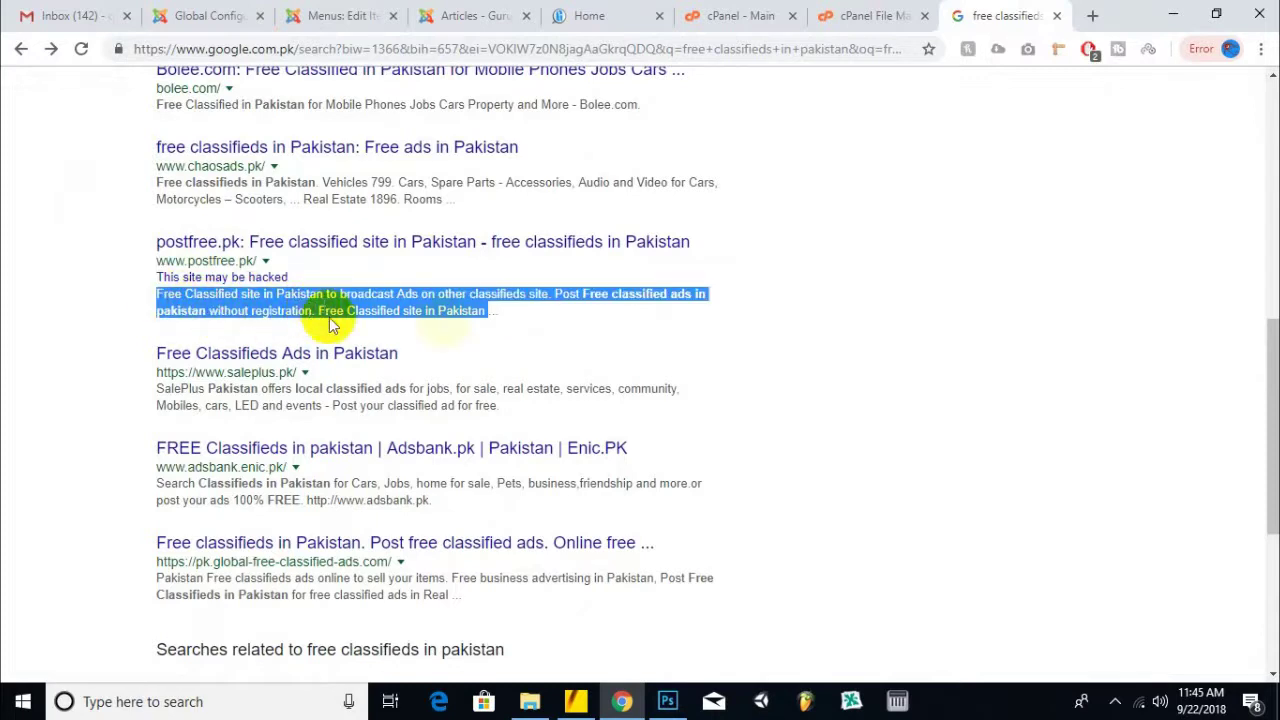
scroll(479, 310, up, 1)
drag(651, 204, 148, 204)
scroll(457, 271, up, 3)
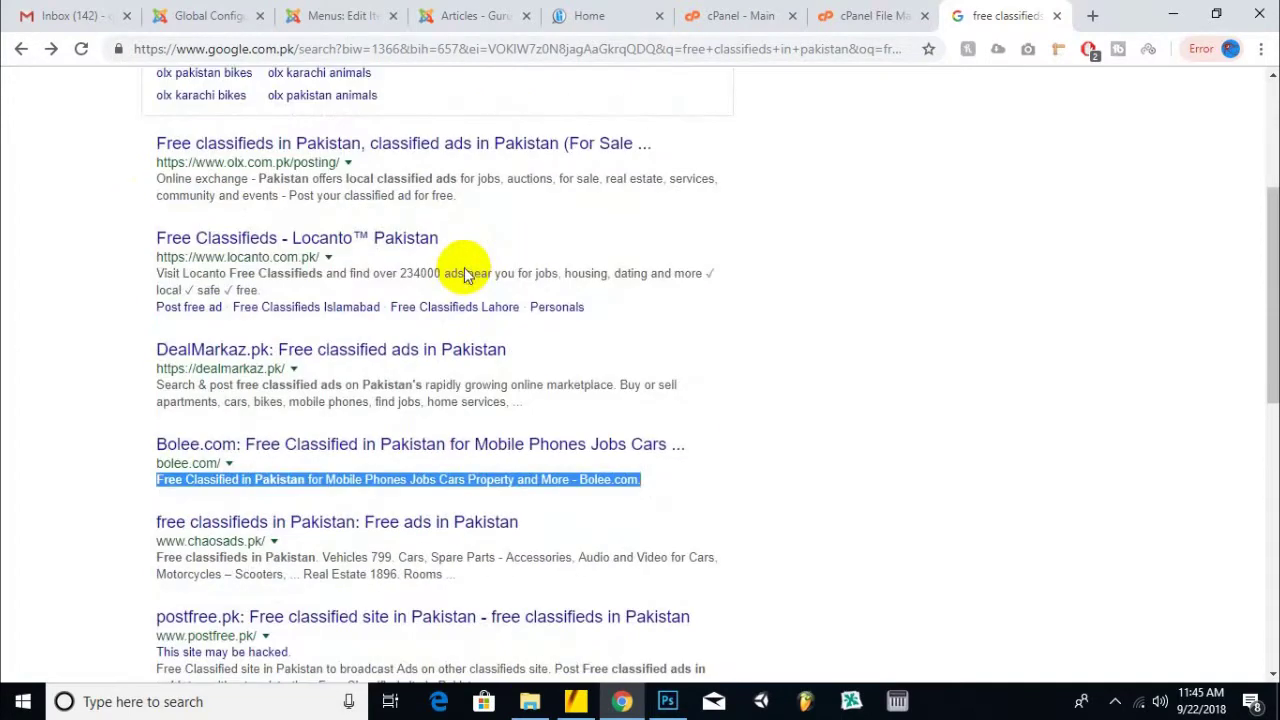
scroll(465, 268, up, 2)
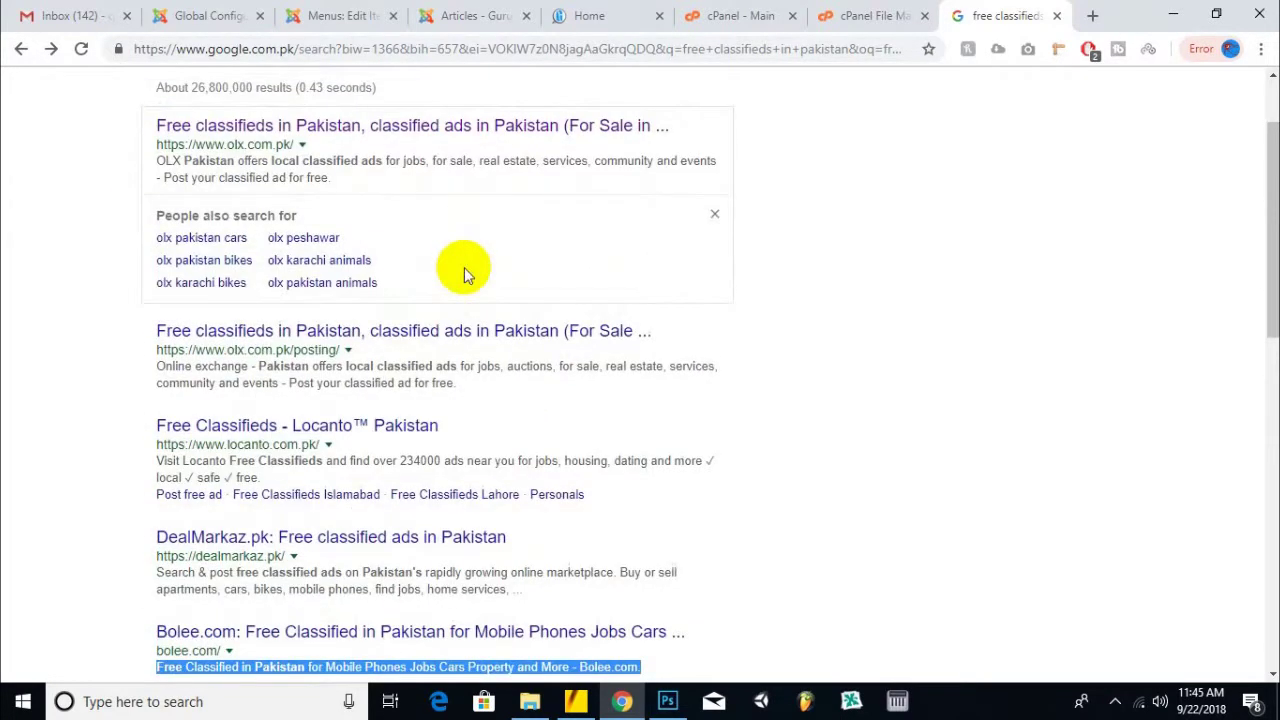
scroll(463, 266, down, 8)
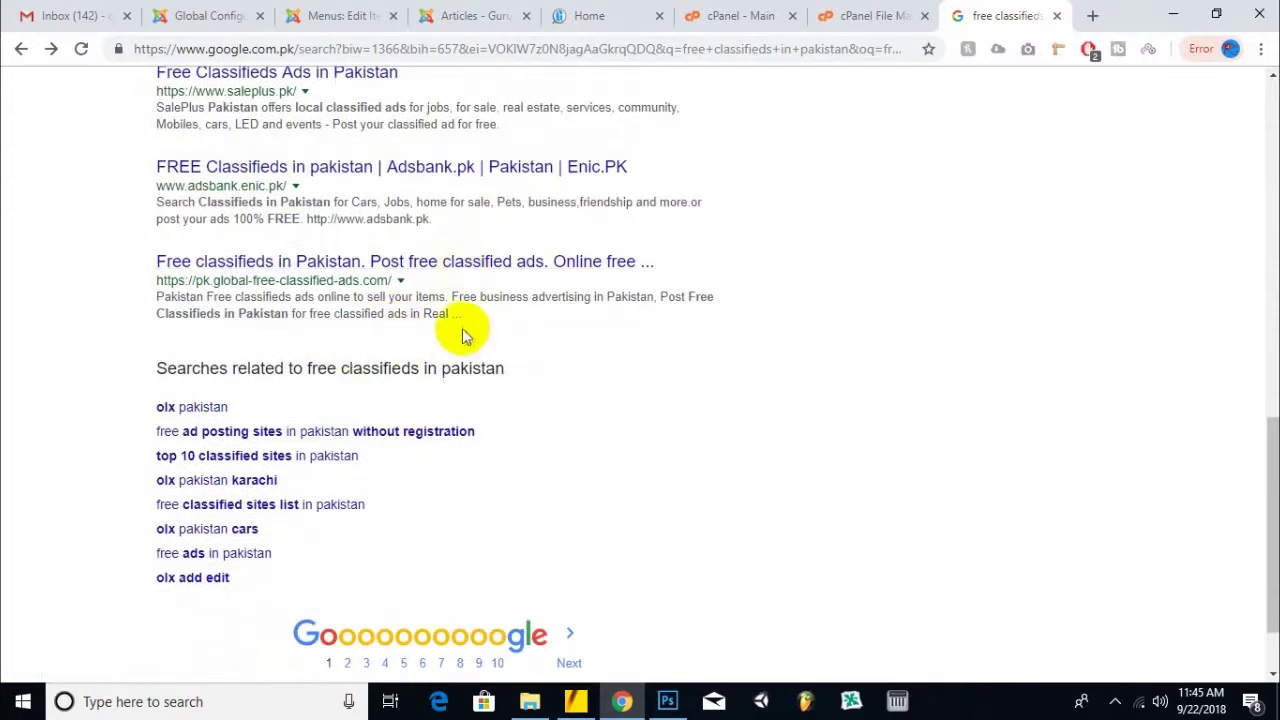
scroll(460, 340, down, 1)
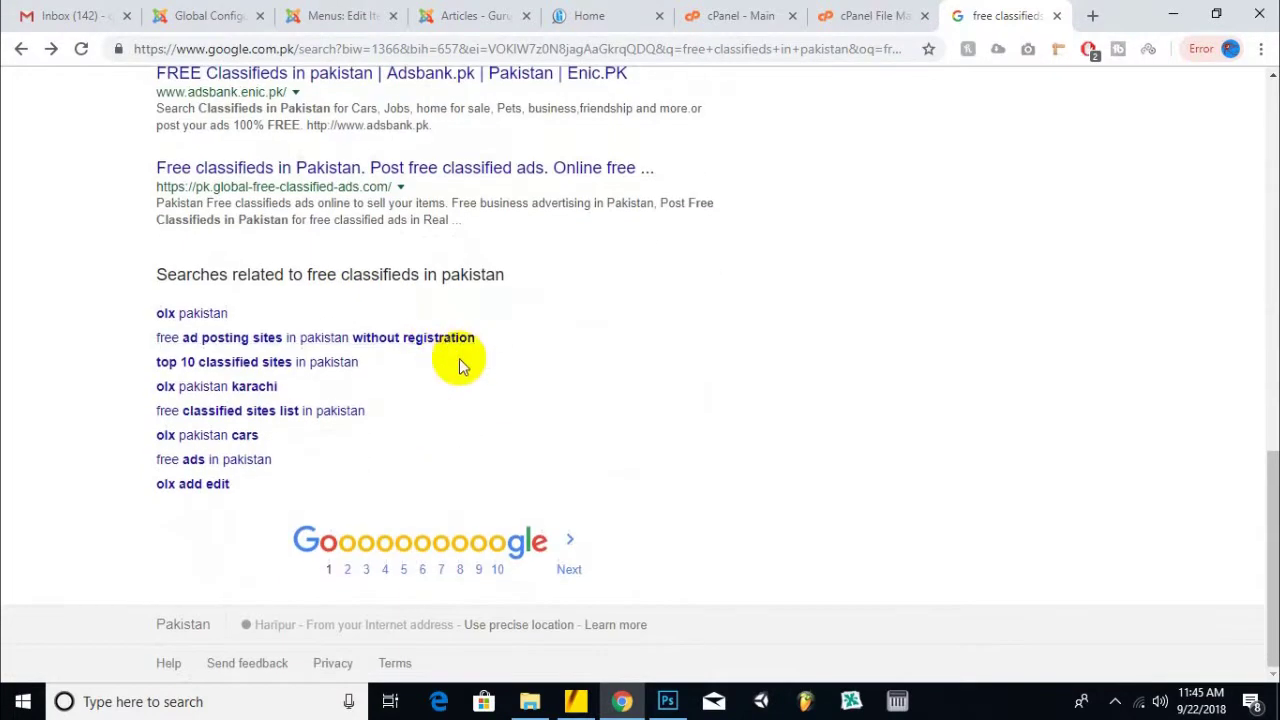
scroll(465, 362, up, 15)
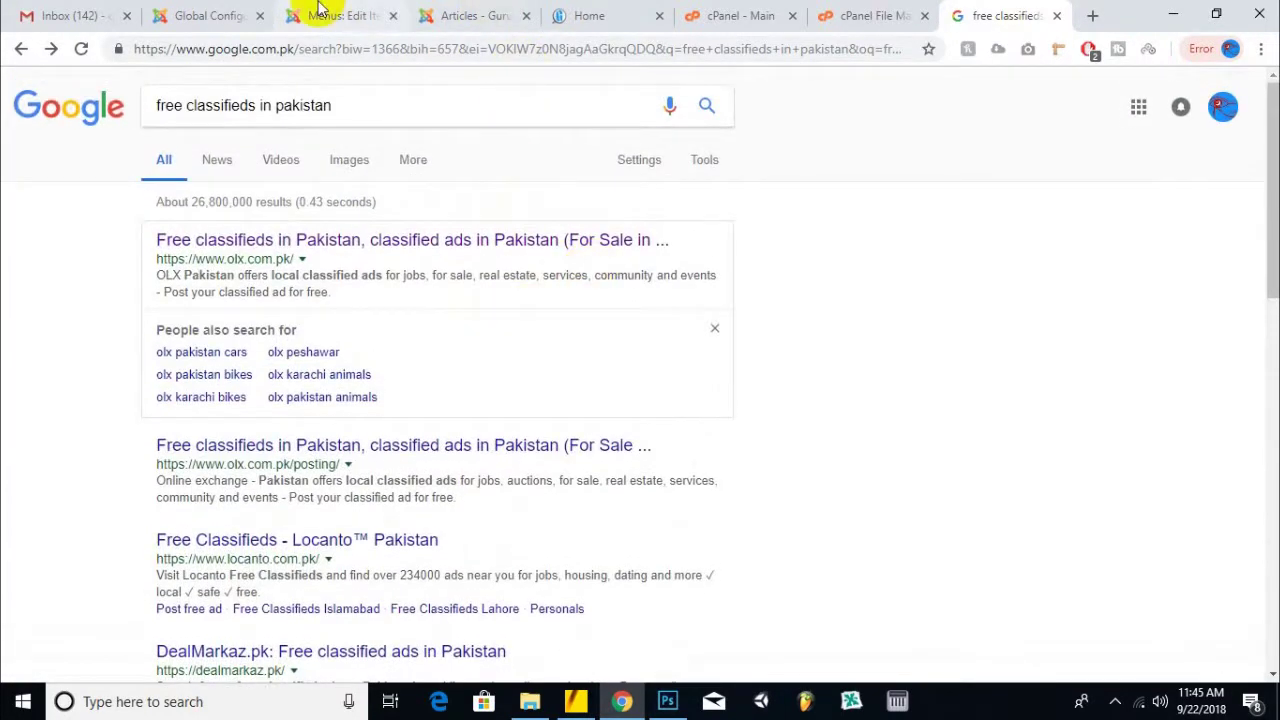
- Return to Global Configuration and reread the opening of the Site Meta Description
click(205, 17)
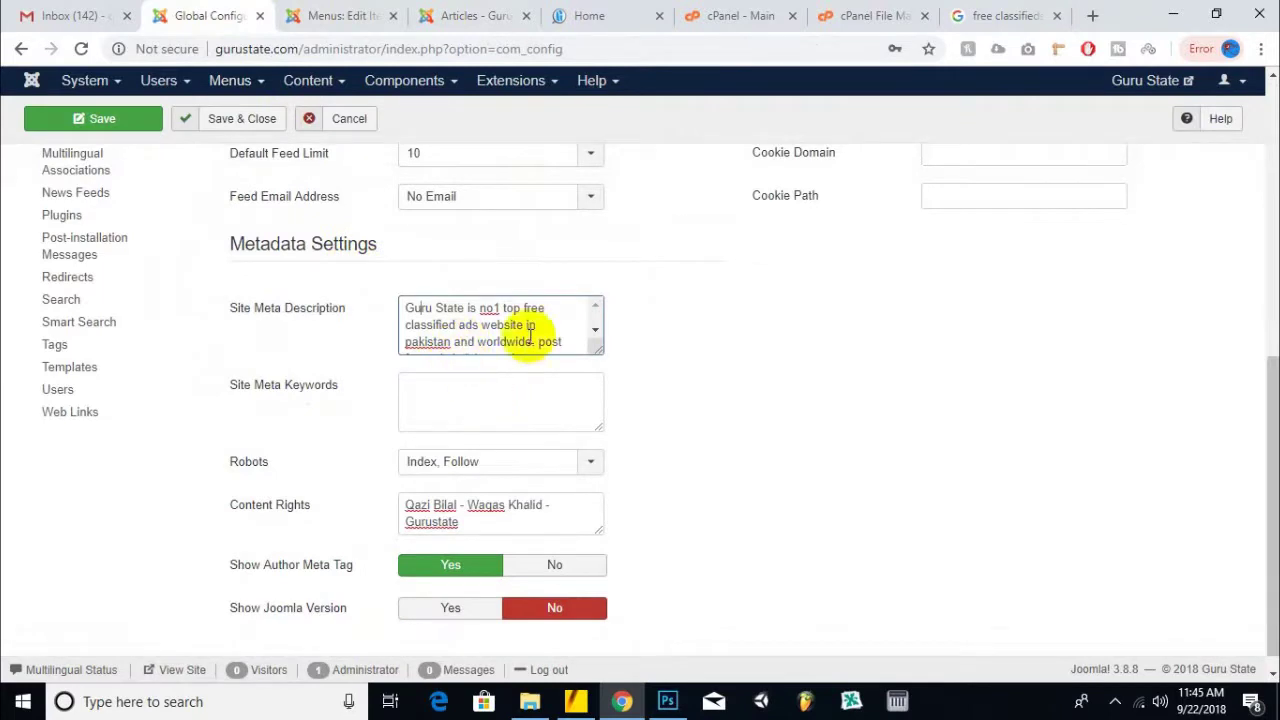
click(481, 308)
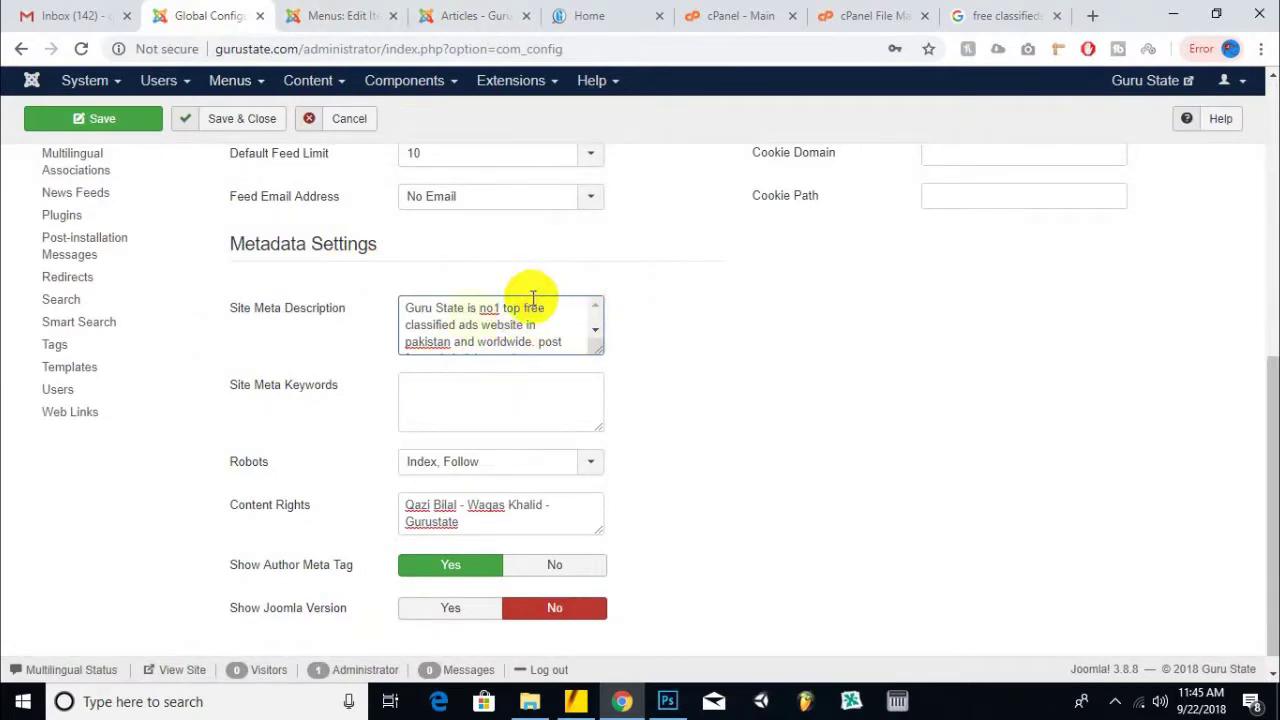
drag(455, 324, 400, 325)
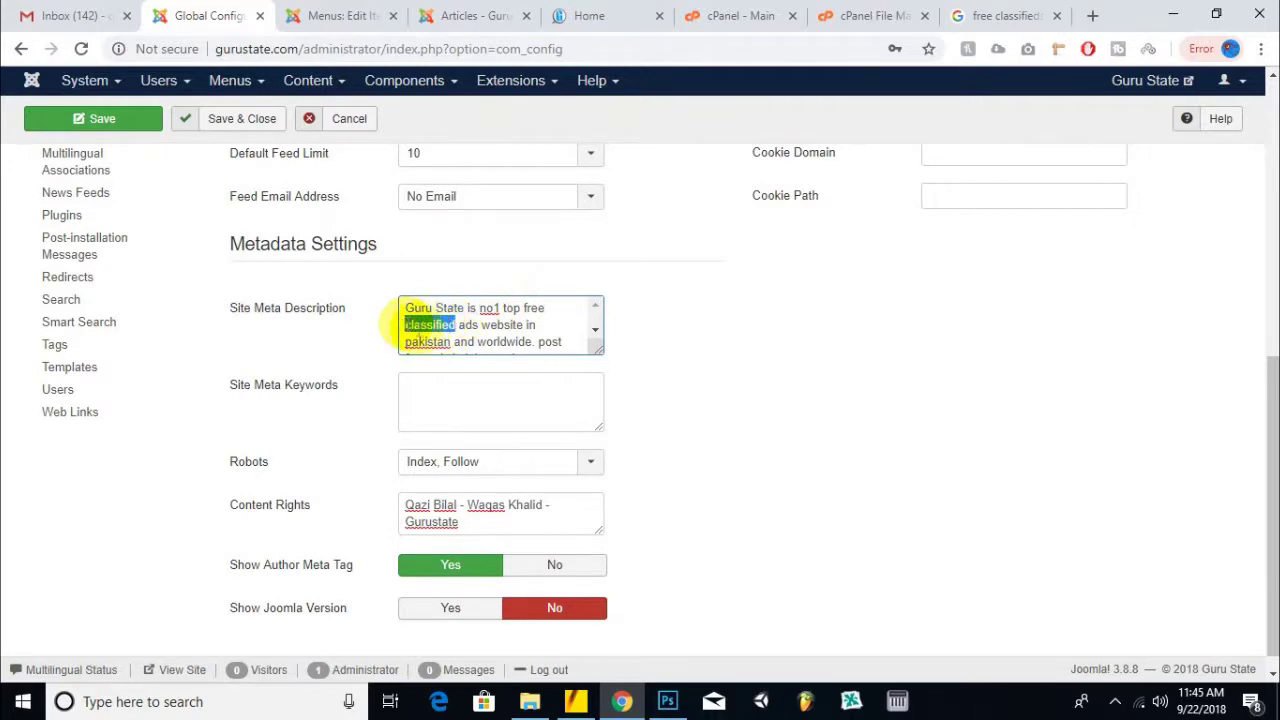
click(461, 324)
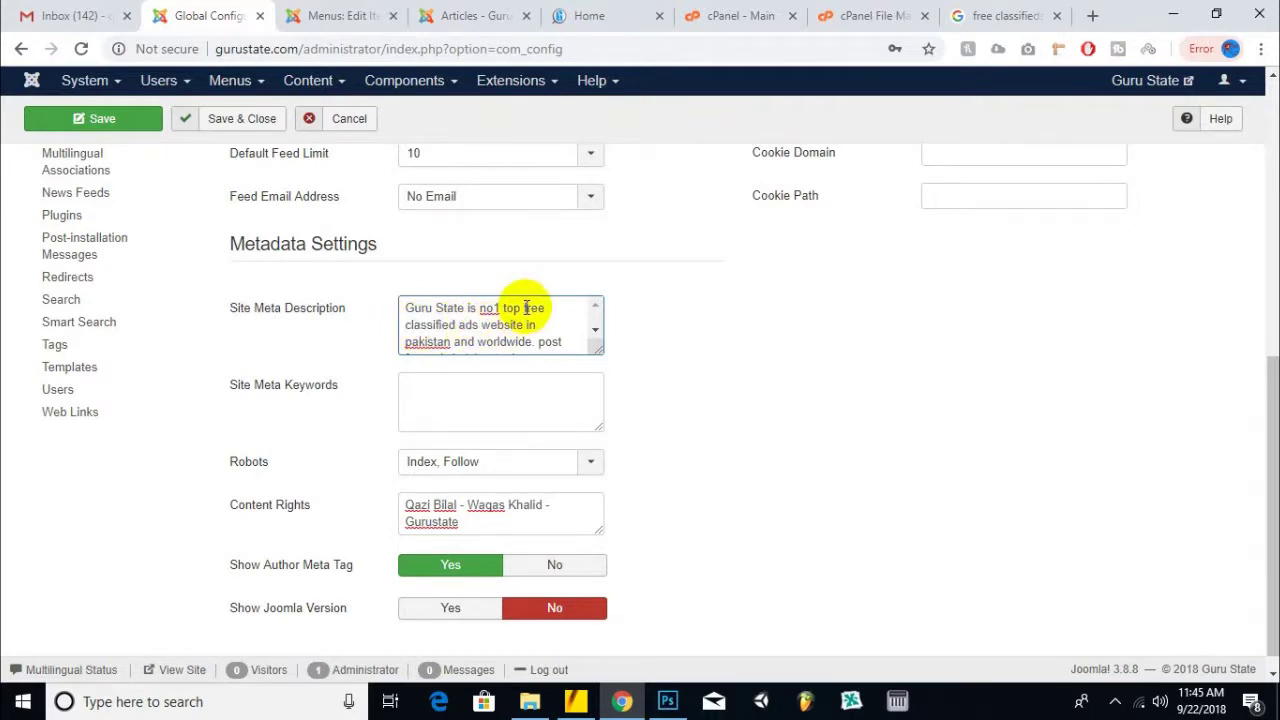
double_click(430, 324)
click(522, 308)
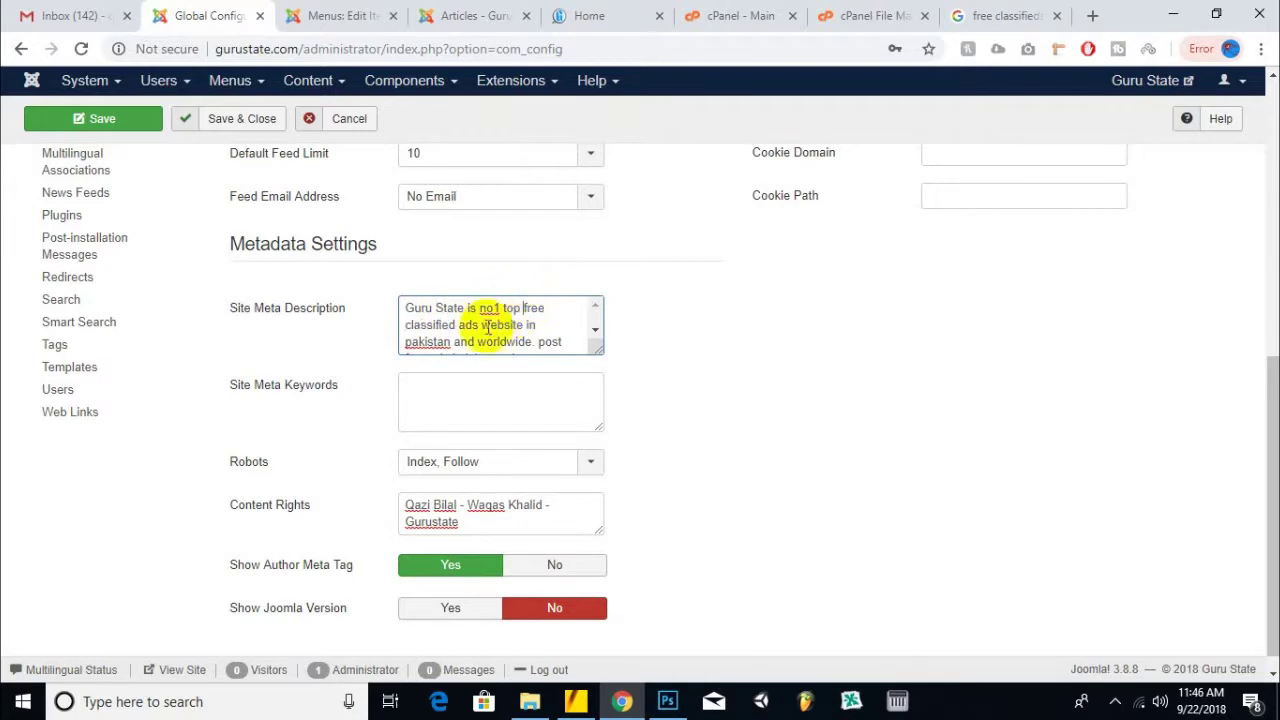
click(524, 328)
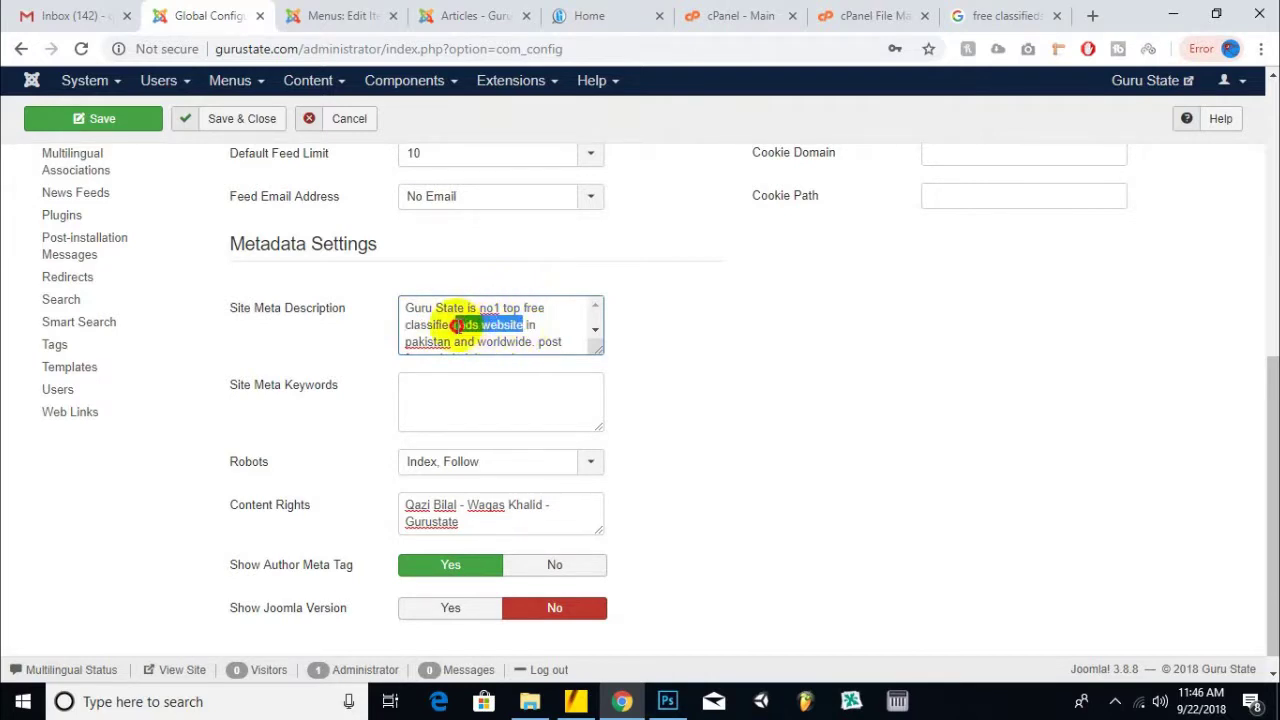
drag(461, 324, 386, 329)
- Review the rest of the description and put the cursor in Site Meta Keywords
scroll(452, 330, down, 1)
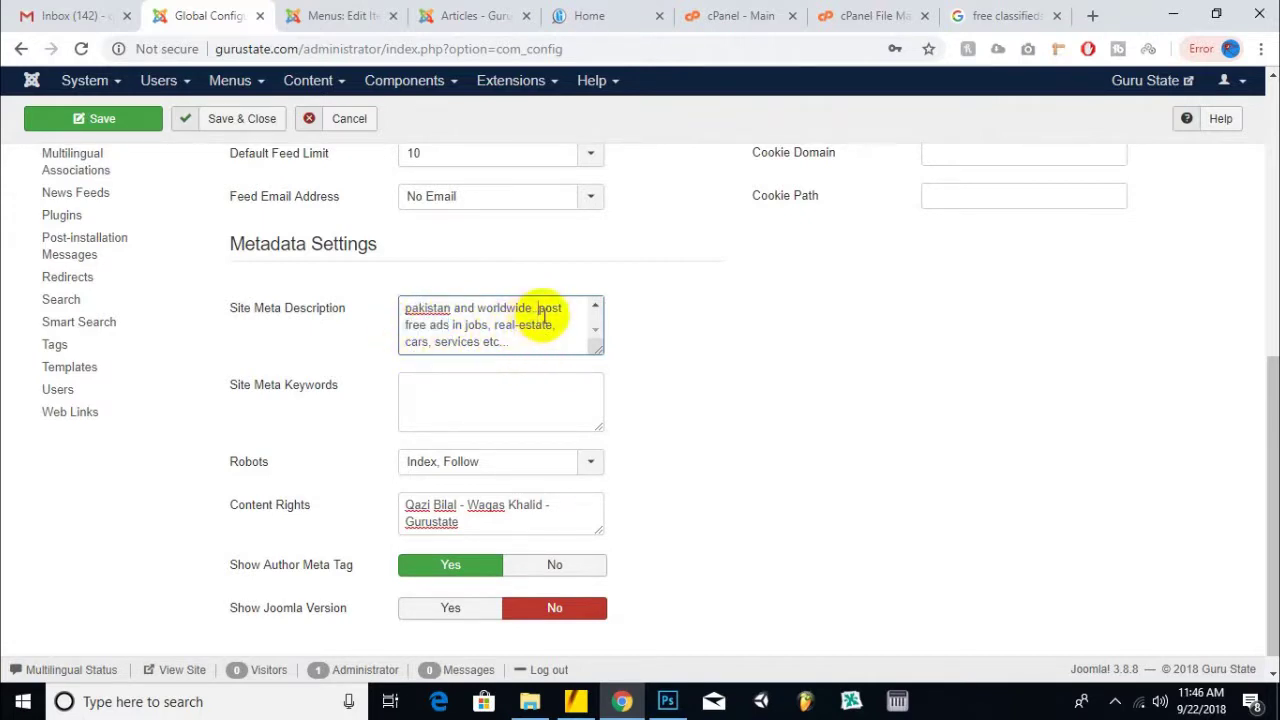
drag(426, 327, 488, 327)
scroll(478, 338, up, 1)
scroll(478, 338, up, 1)
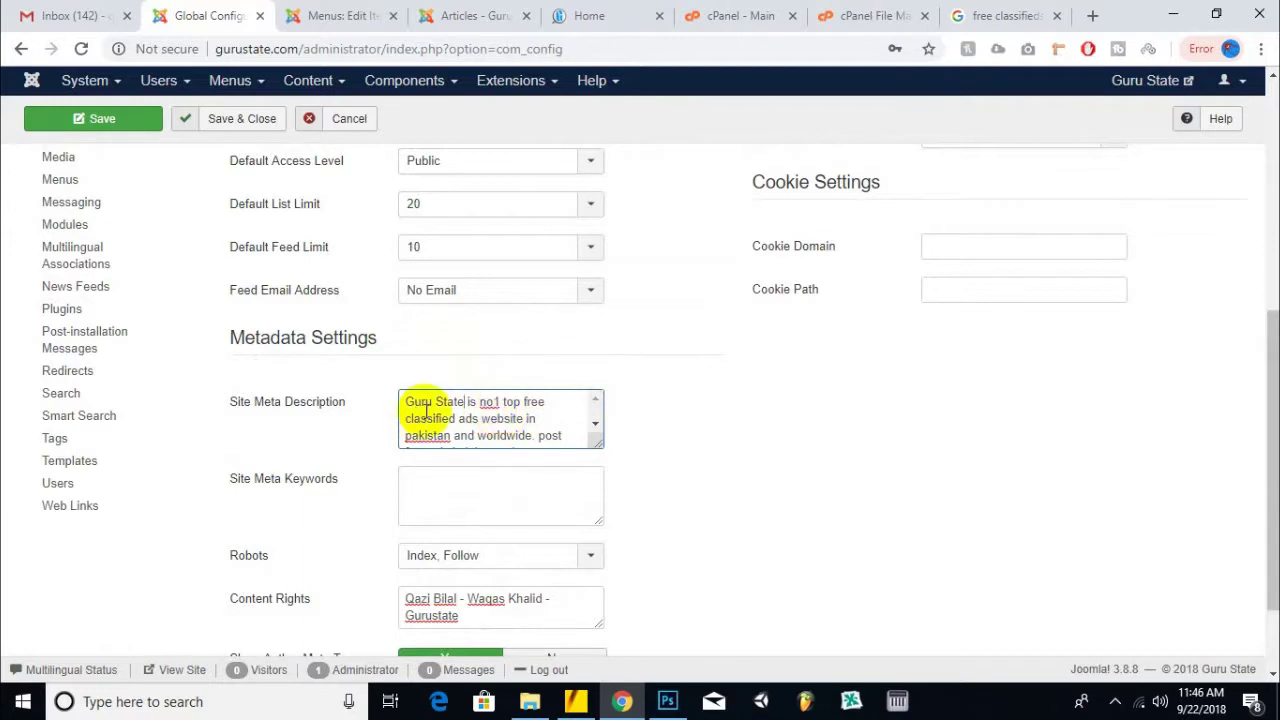
scroll(495, 413, down, 1)
scroll(500, 415, down, 1)
click(523, 400)
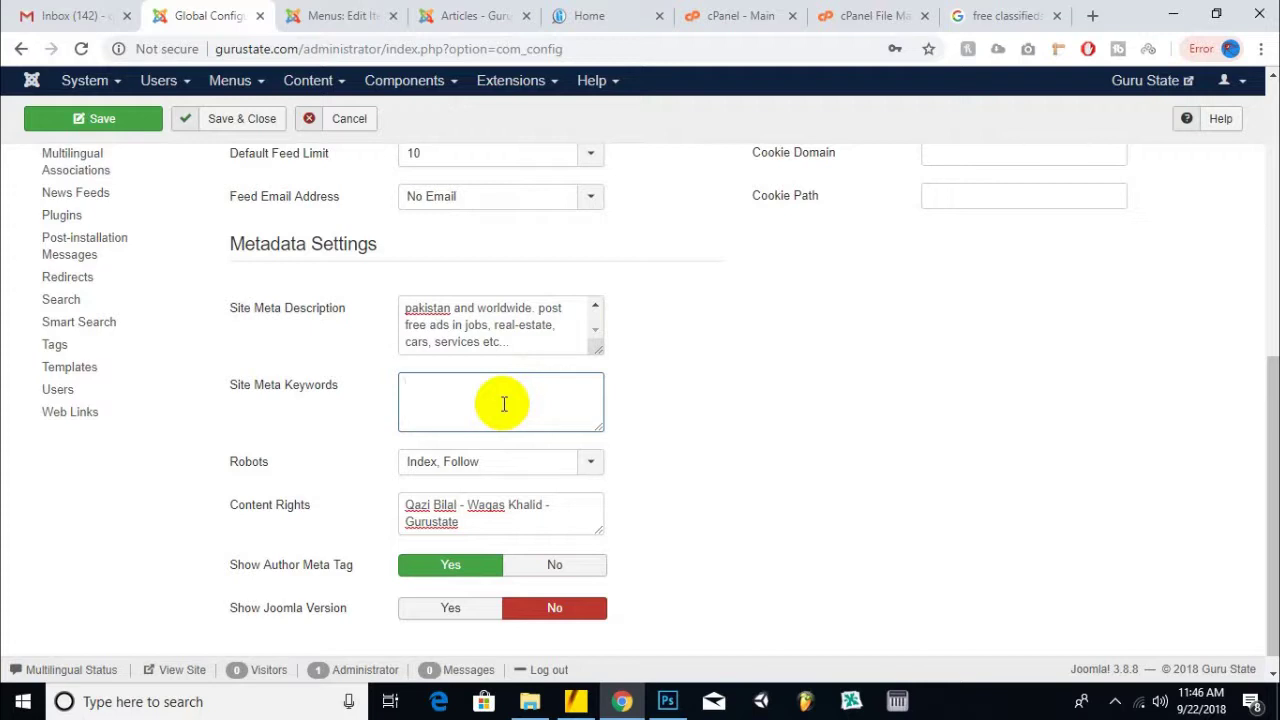
- Enter Site Meta Keywords from 'popular free classified site, top websites in the world' to 'find jobs, find property.'
text(opular w)
text(ree classified site)
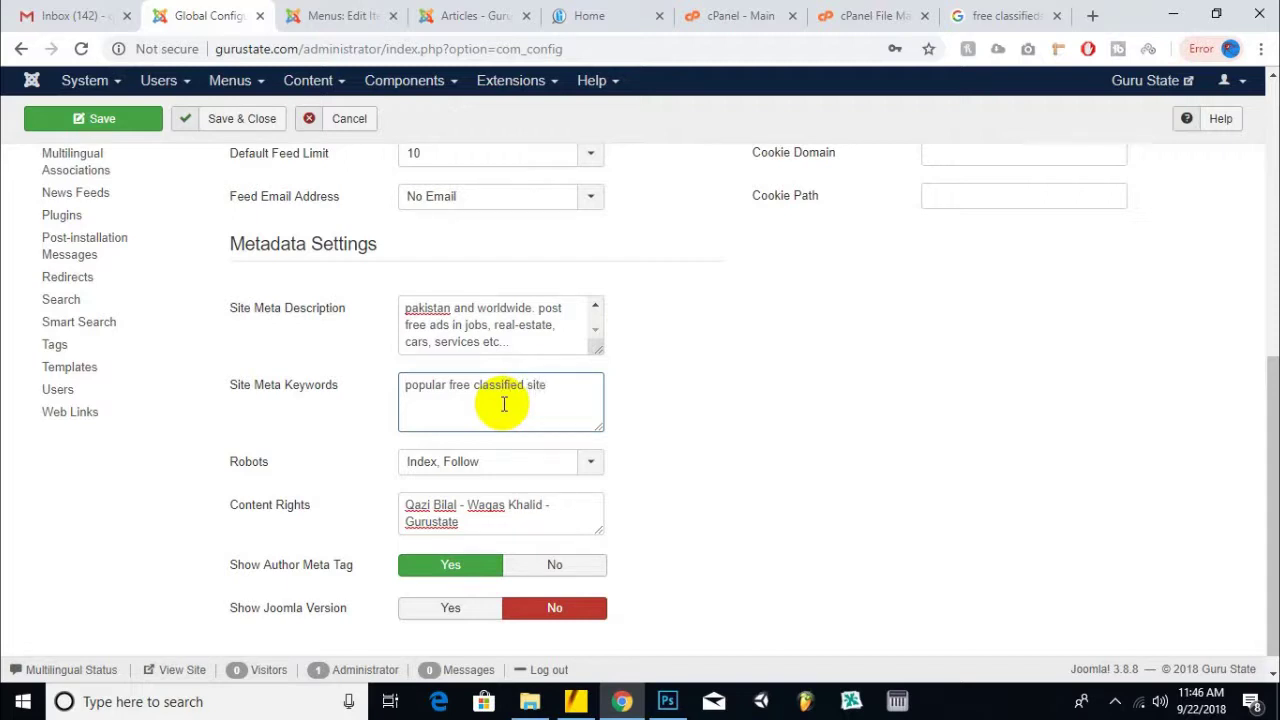
text(top websites in the world,)
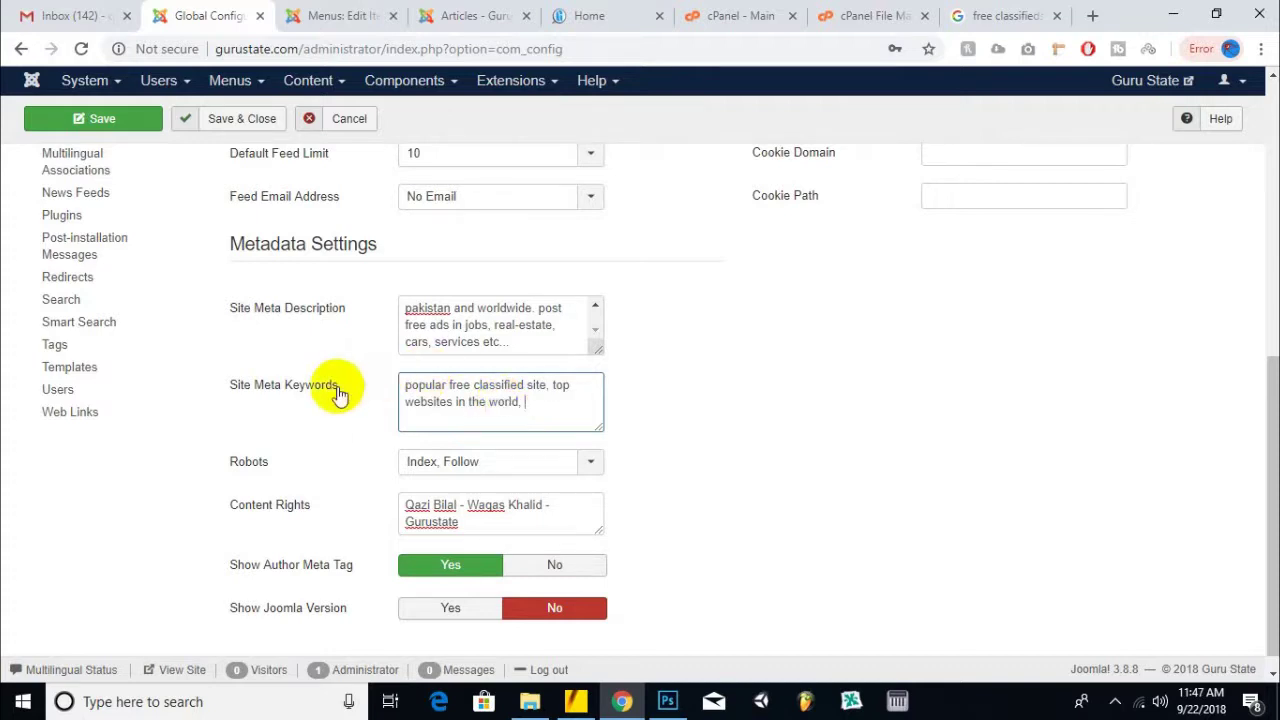
mouse_move(338, 400)
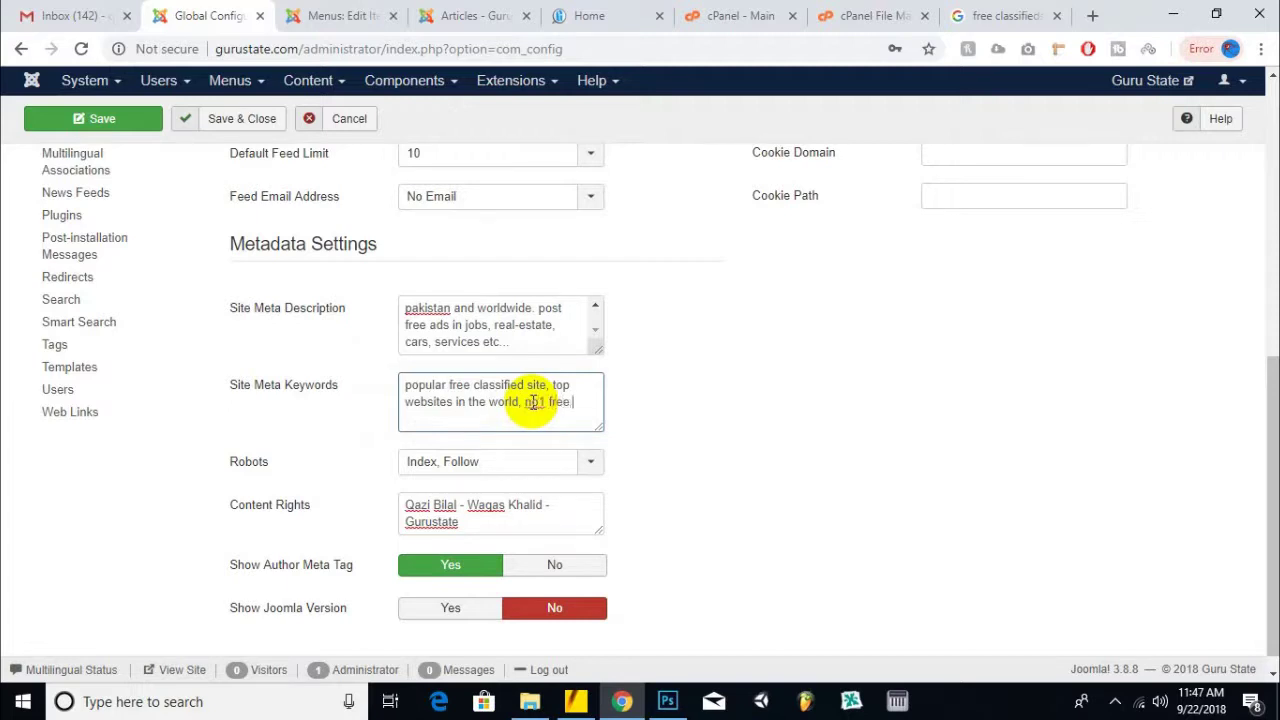
text(ssified portal in pakistan )
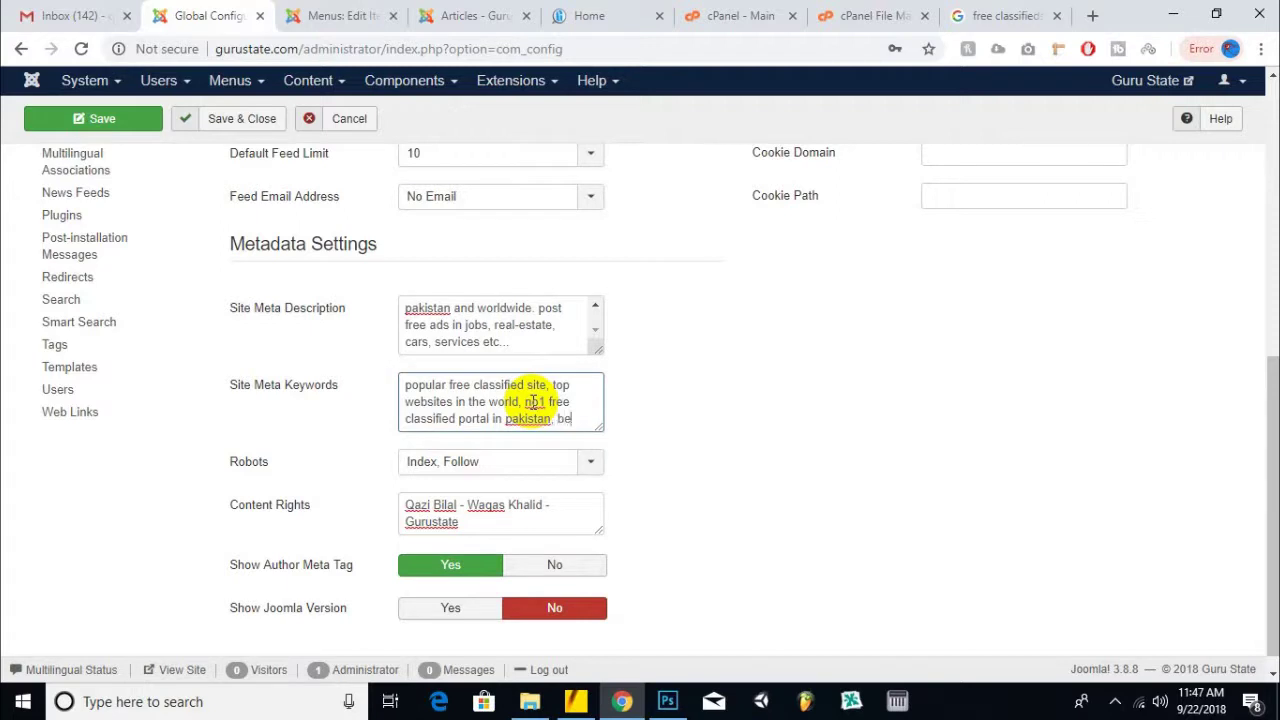
text( best popu)
text(lar free ad)
text(s sit)
text(e, pak)
text(istans)
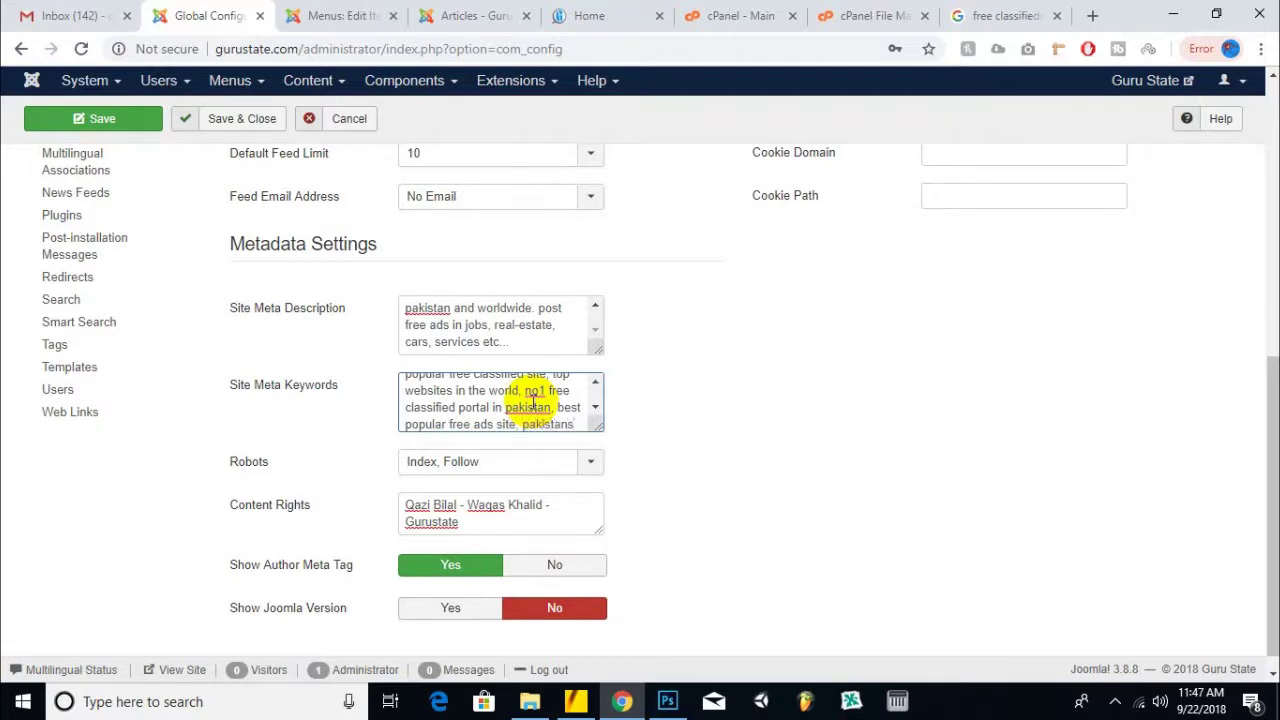
text( no1 free ads, fi)
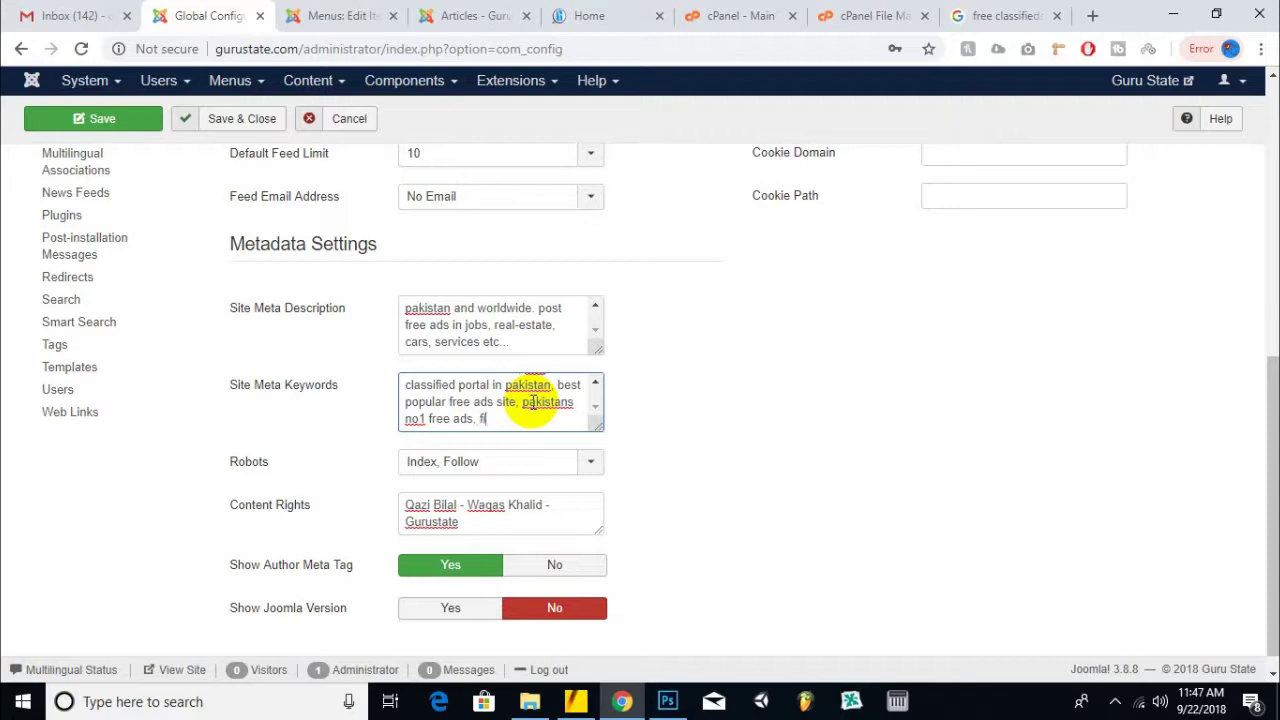
text(bs, find property)
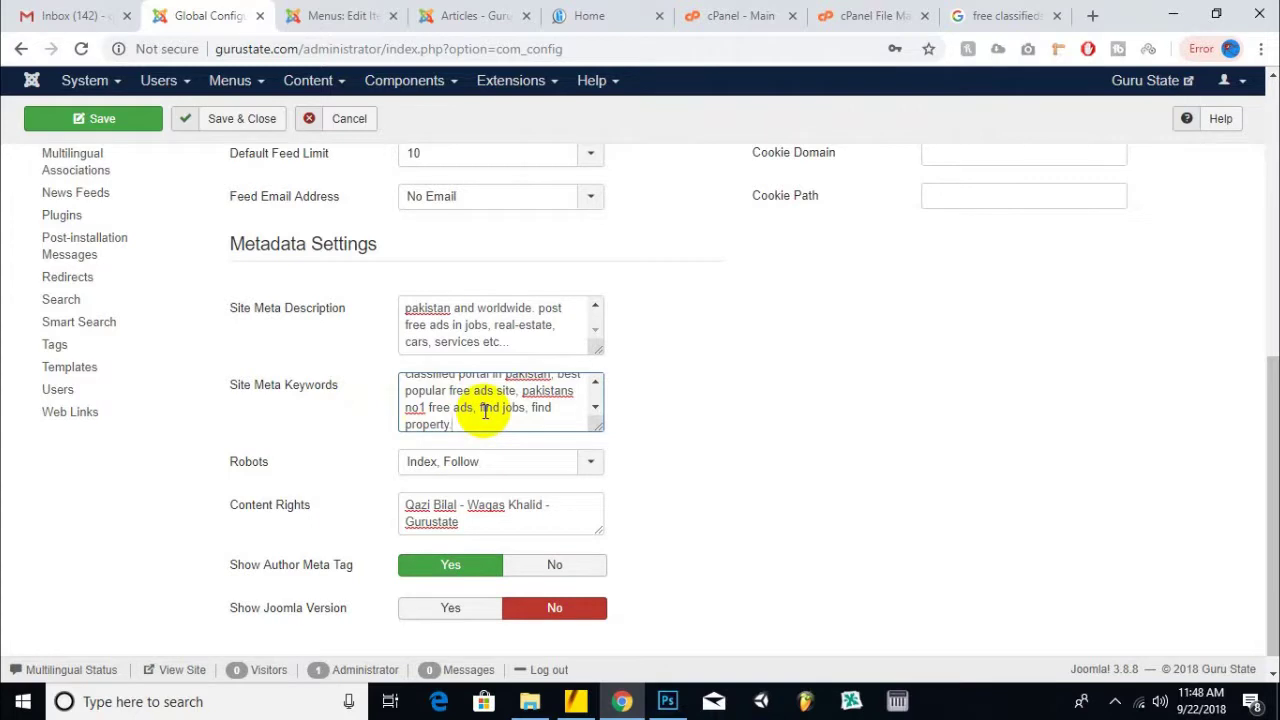
scroll(484, 410, up, 3)
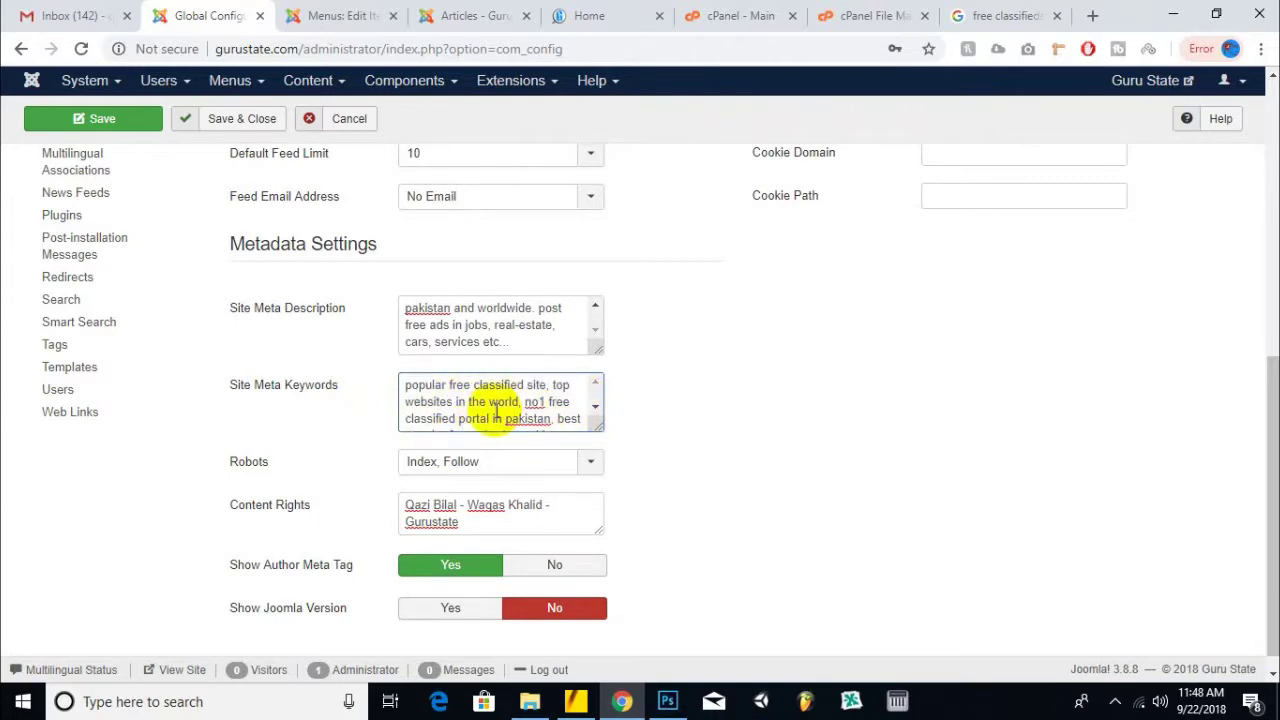
click(464, 331)
click(466, 399)
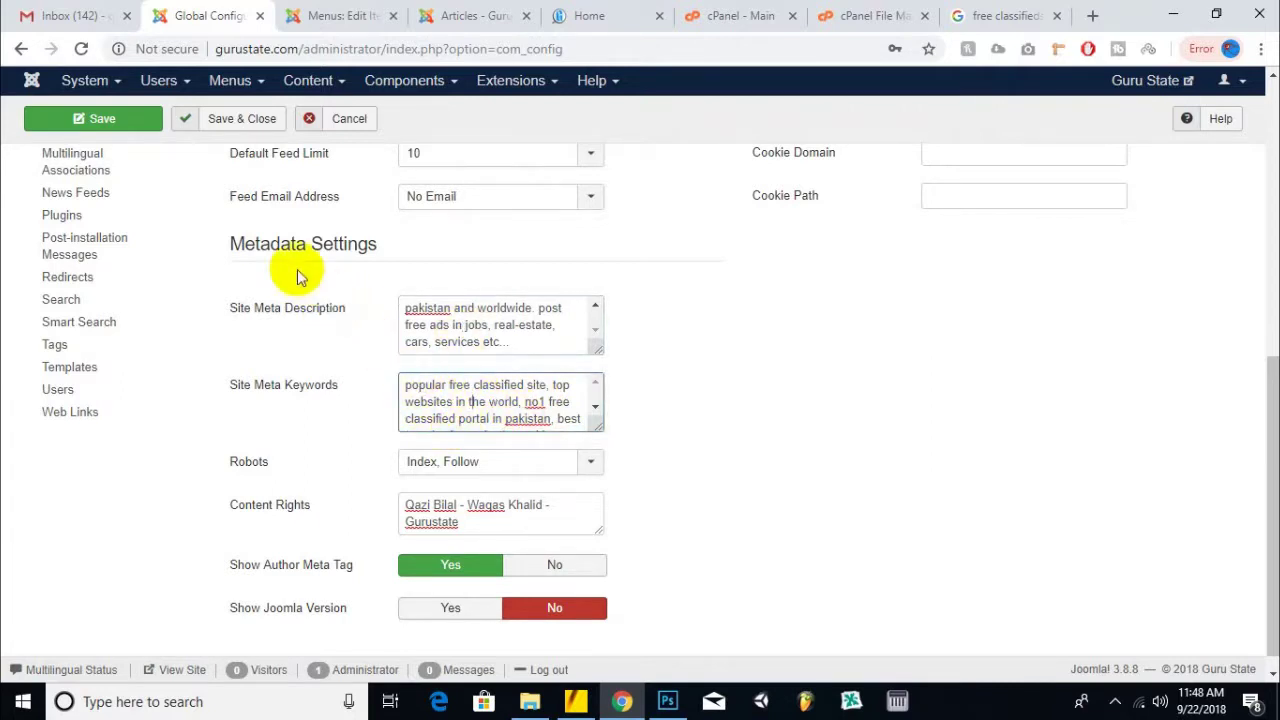
- Copy the Site Meta Description into the Home menu item's Meta Description
scroll(297, 277, up, 10)
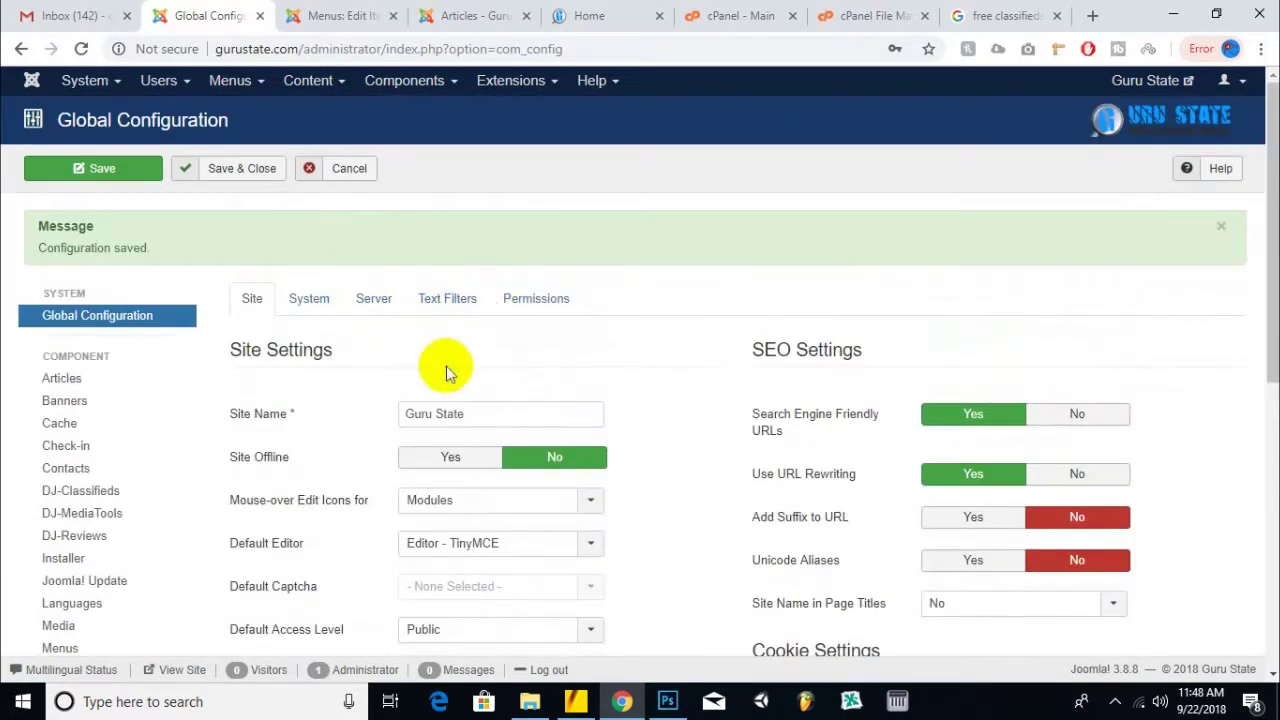
scroll(524, 364, down, 10)
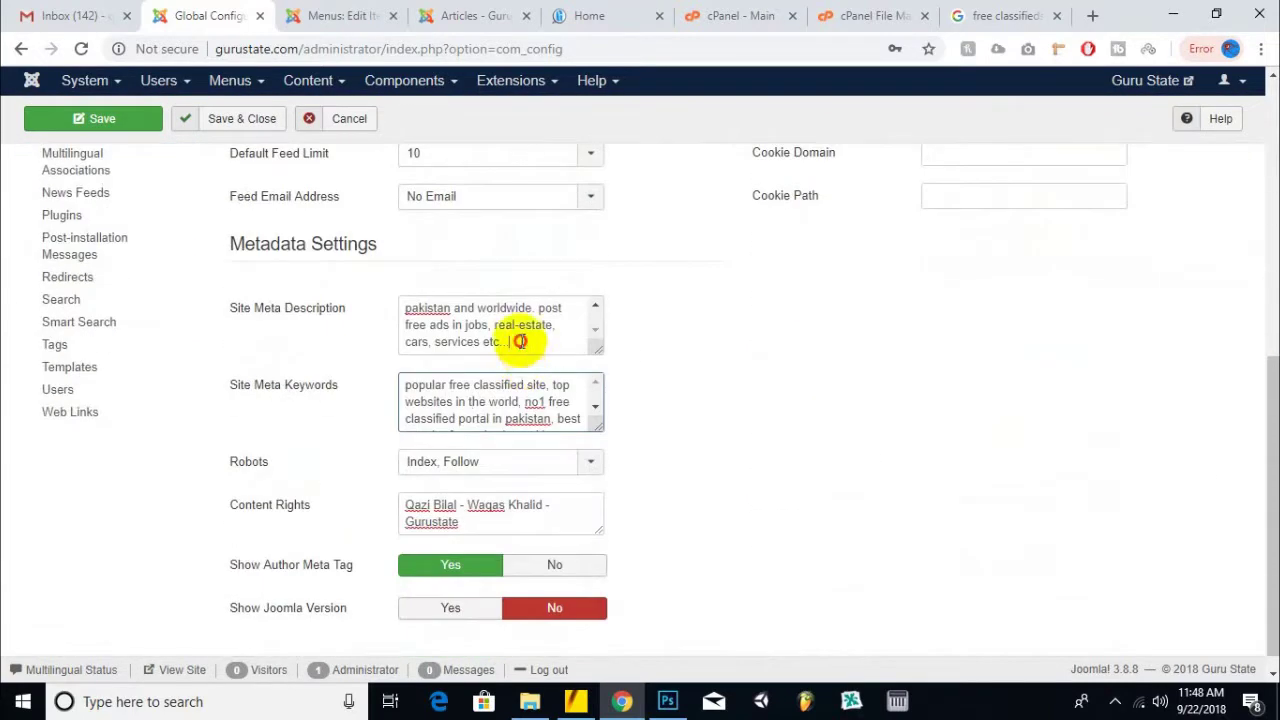
click(514, 343)
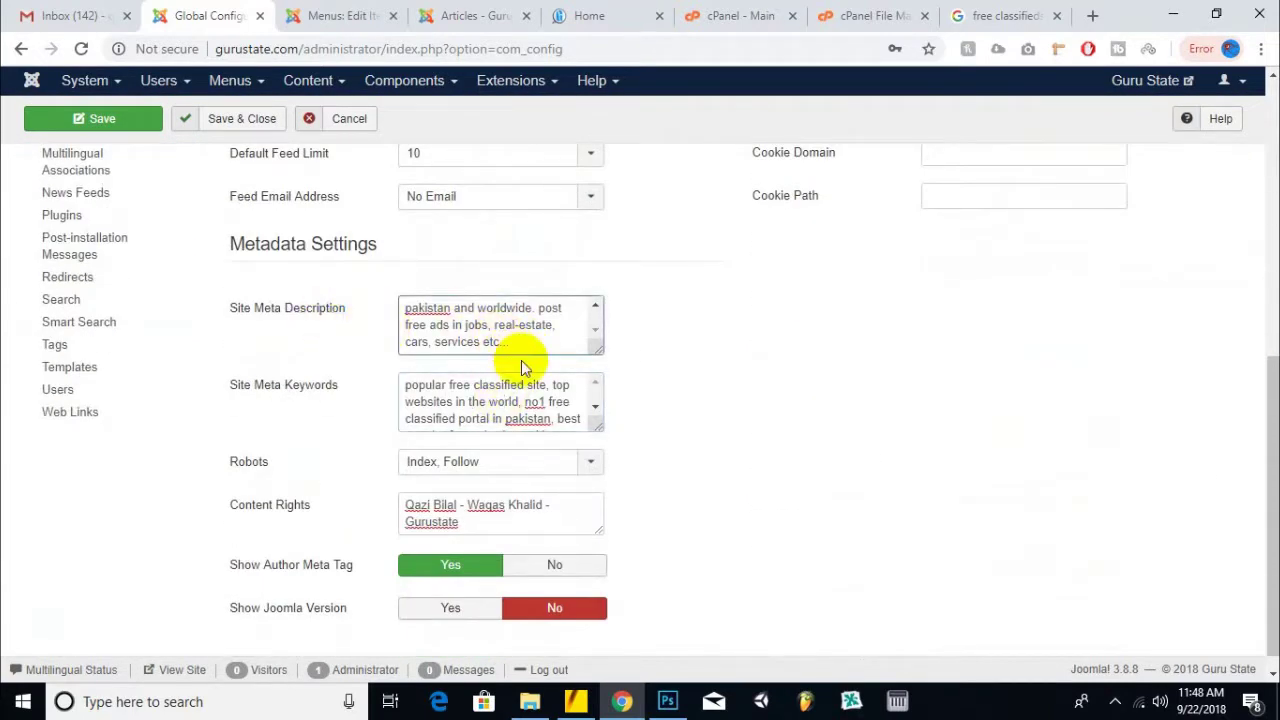
key(ctrl+a)
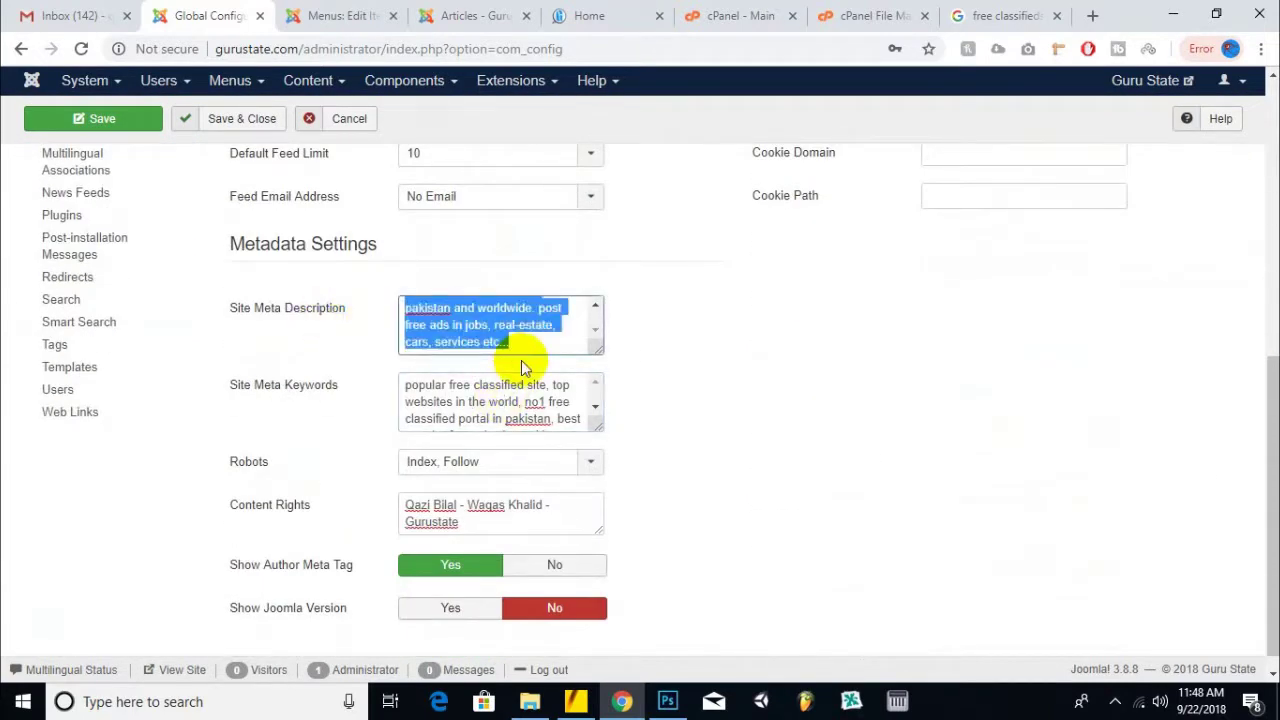
click(352, 15)
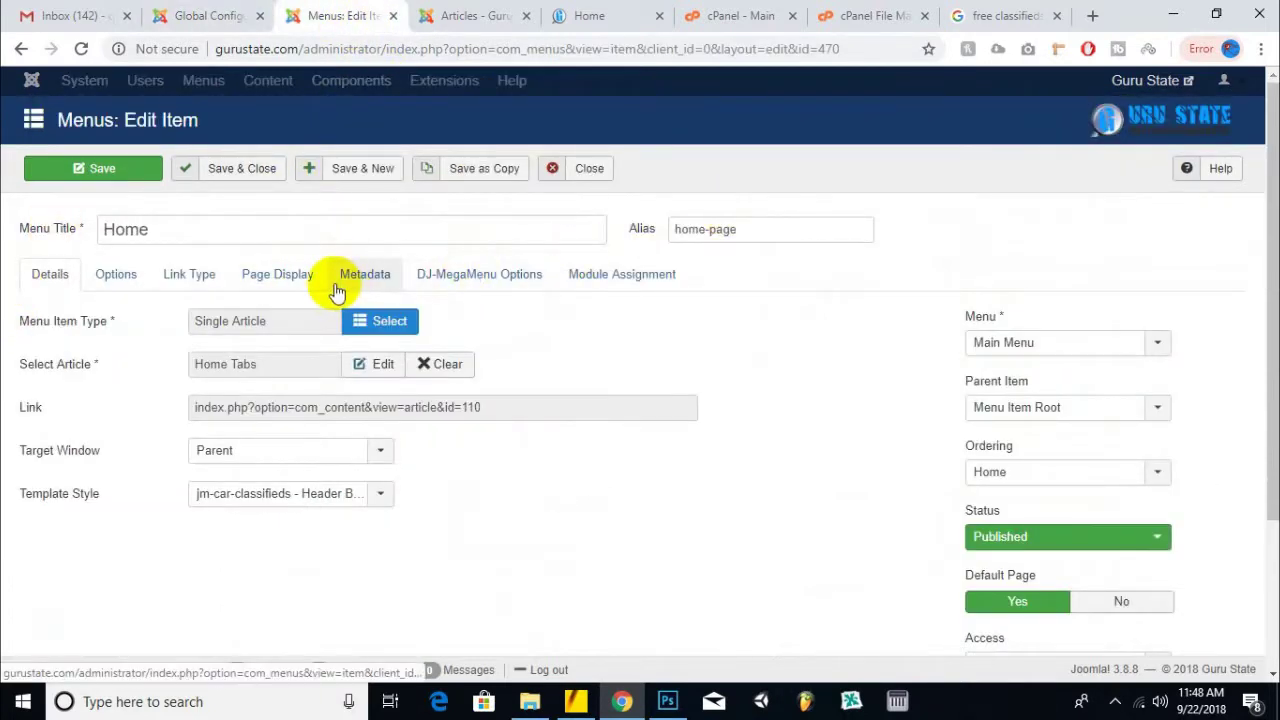
click(337, 291)
click(294, 343)
key(ctrl+v)
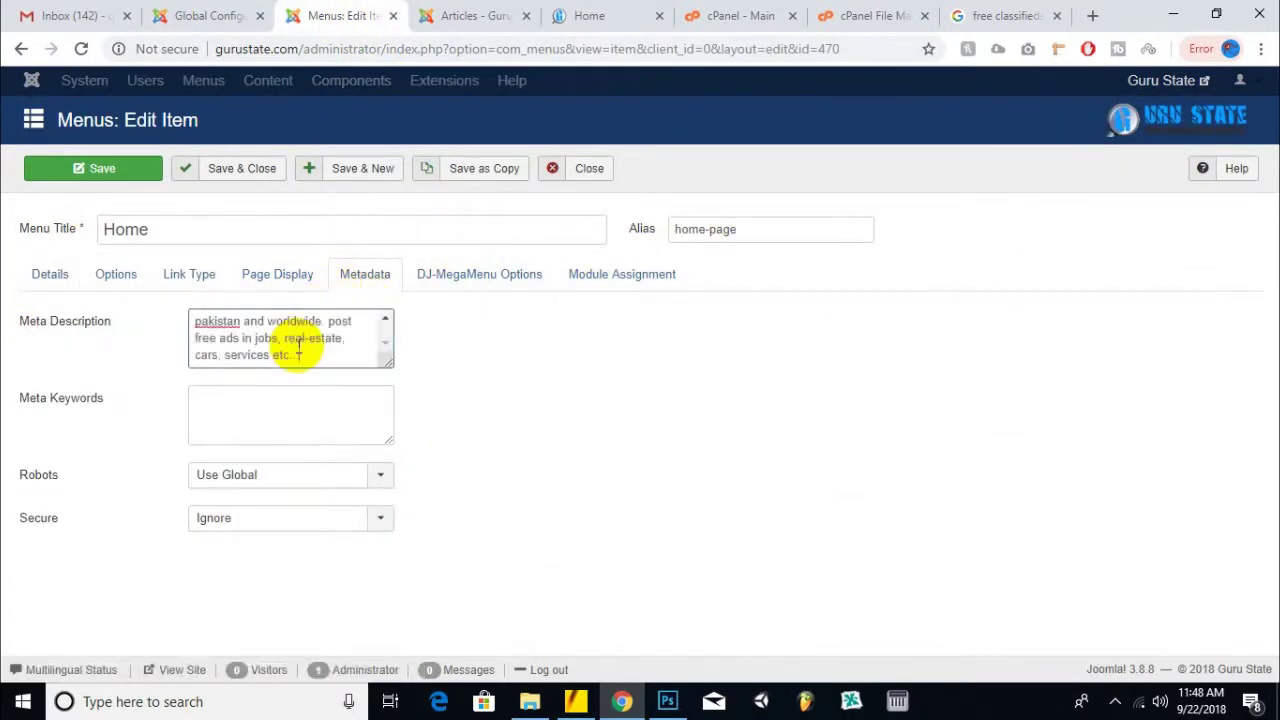
- Copy the Site Meta Keywords into the Home menu item's Meta Keywords
click(329, 406)
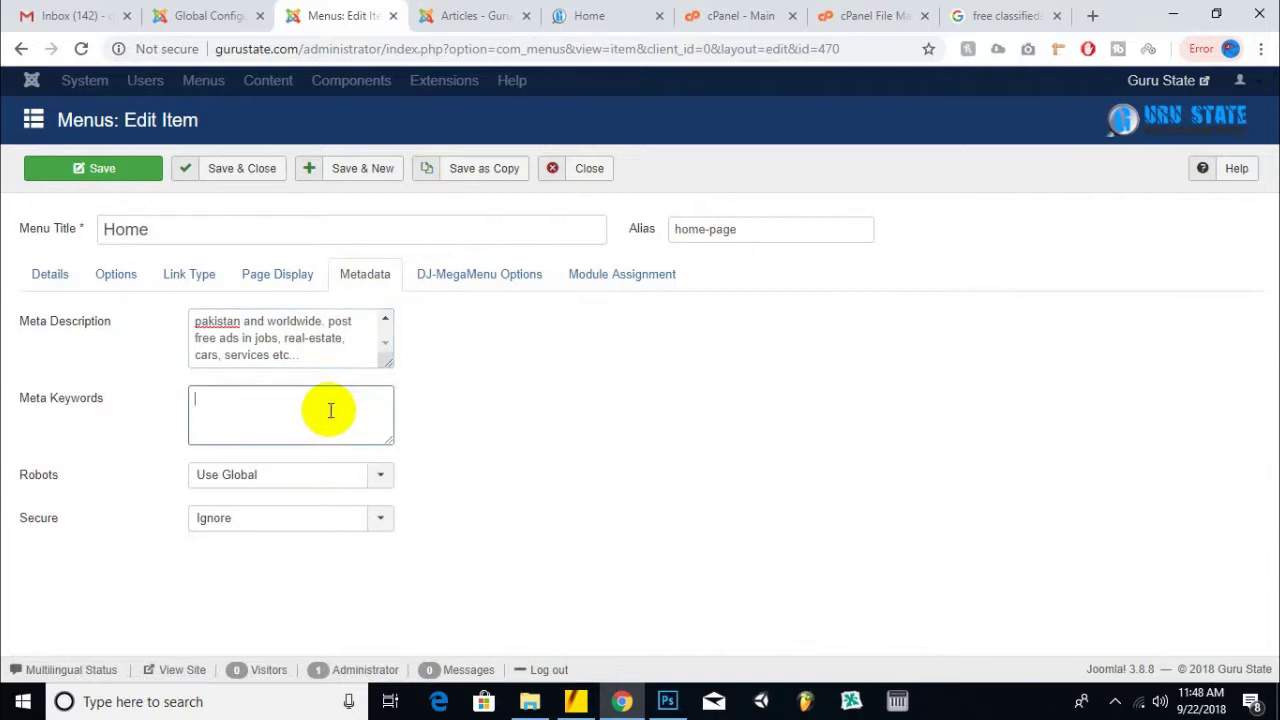
click(384, 317)
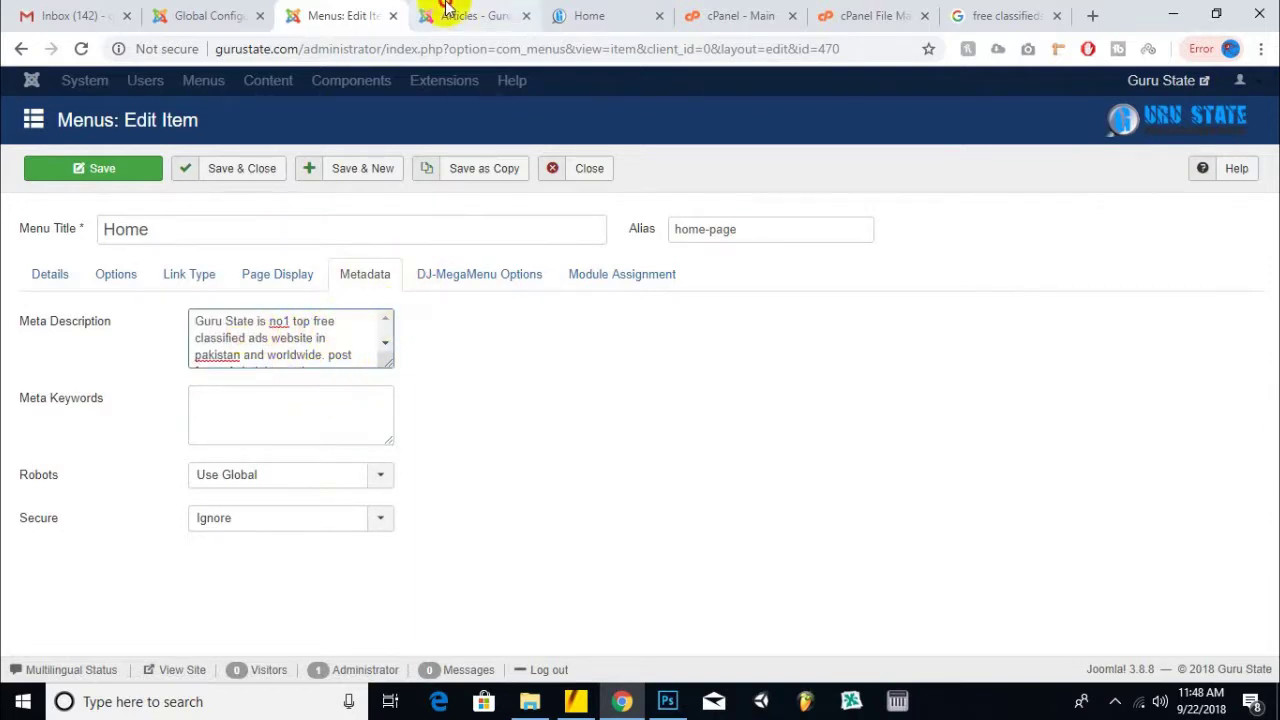
click(205, 15)
click(452, 420)
key(ctrl+a)
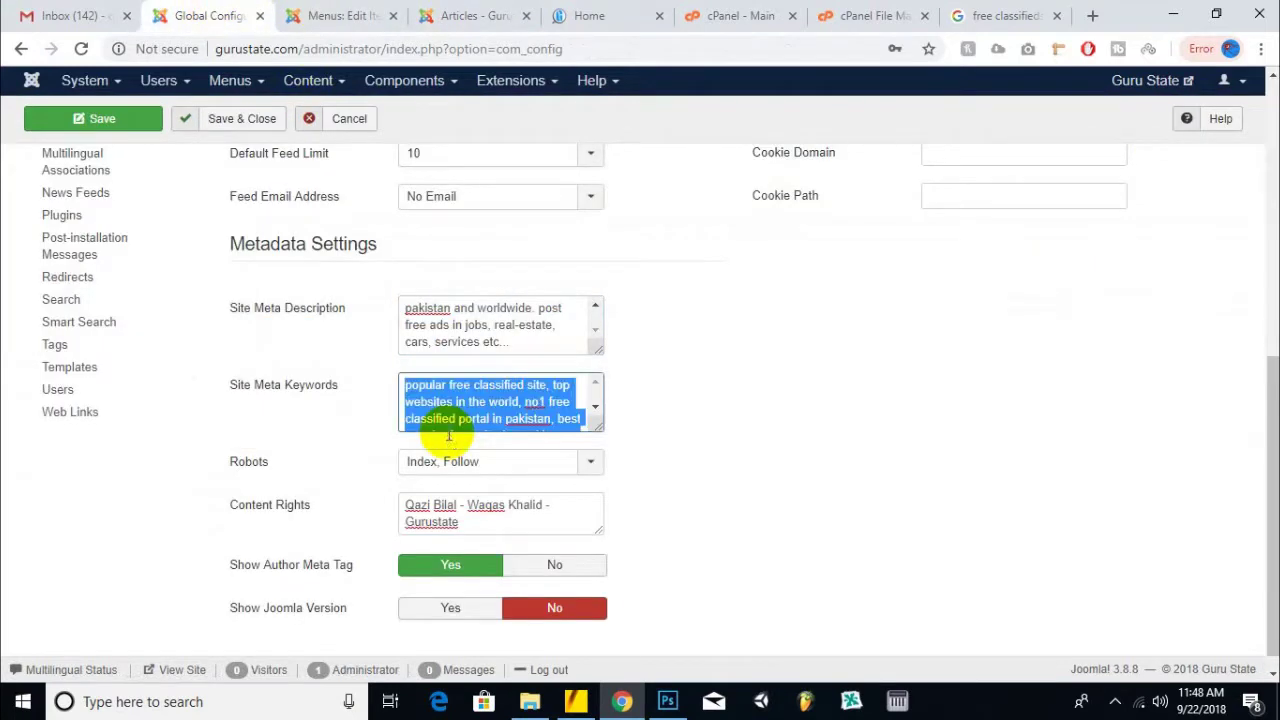
click(338, 15)
click(293, 438)
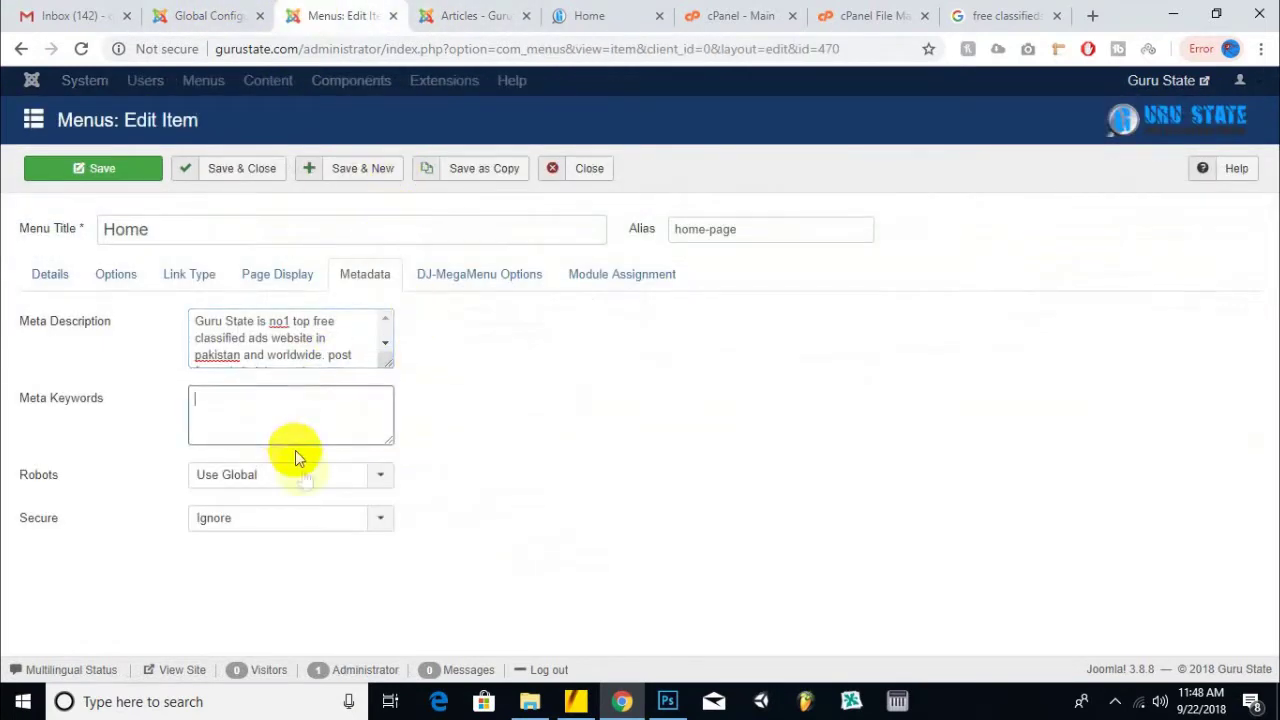
key(ctrl+v)
- Save the Home menu item and start editing its Page Display browser page title
click(145, 178)
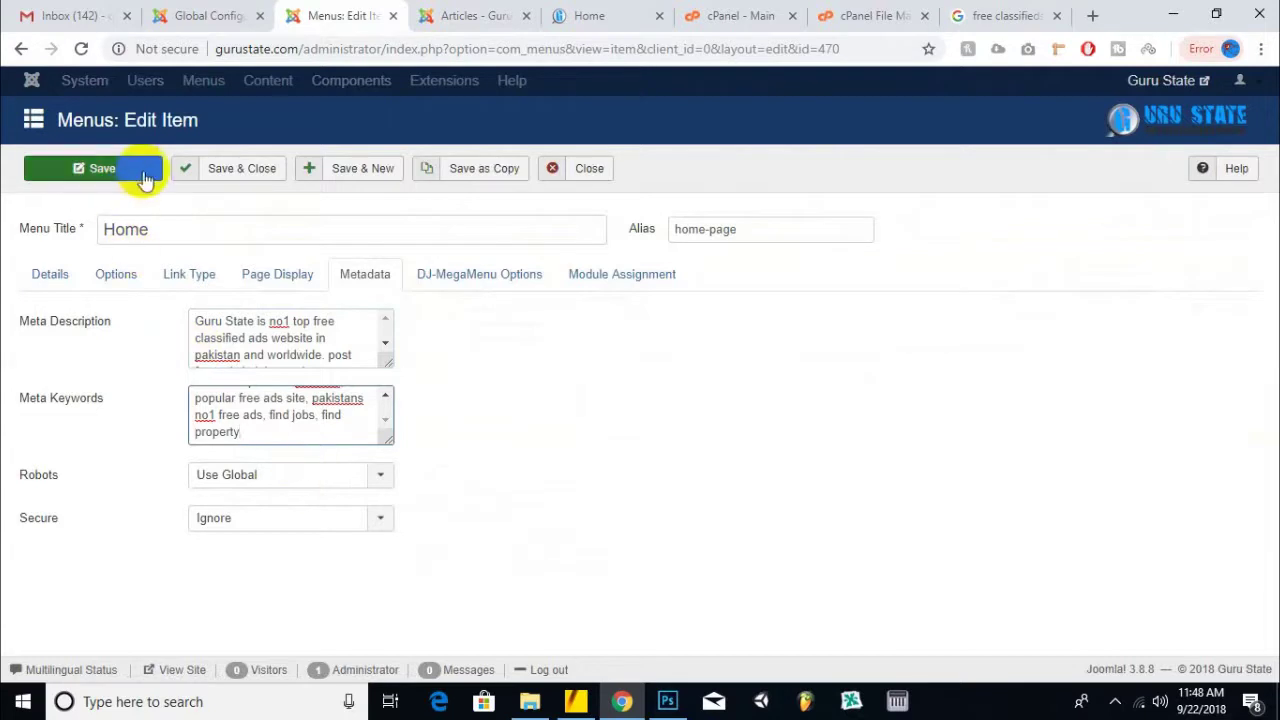
click(295, 276)
click(334, 322)
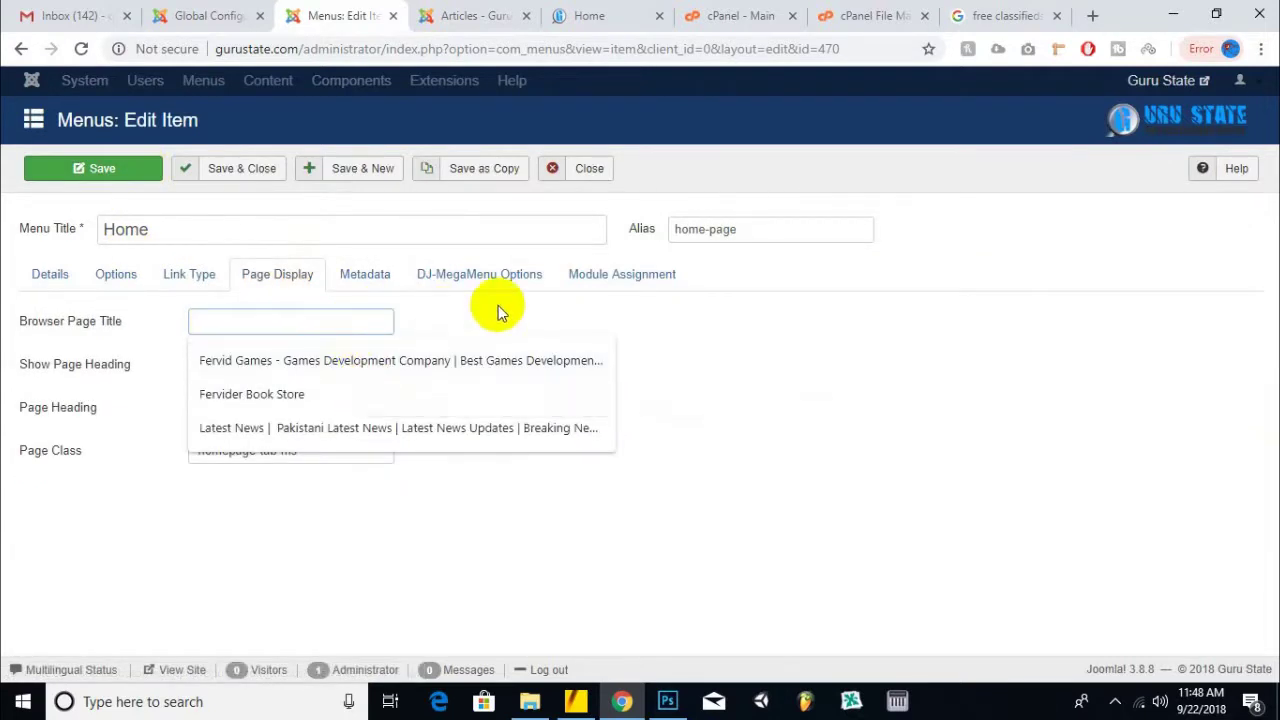
- Glance at the Guru State front page, then bring up Google results for 'free classifieds in pakistan'
click(595, 15)
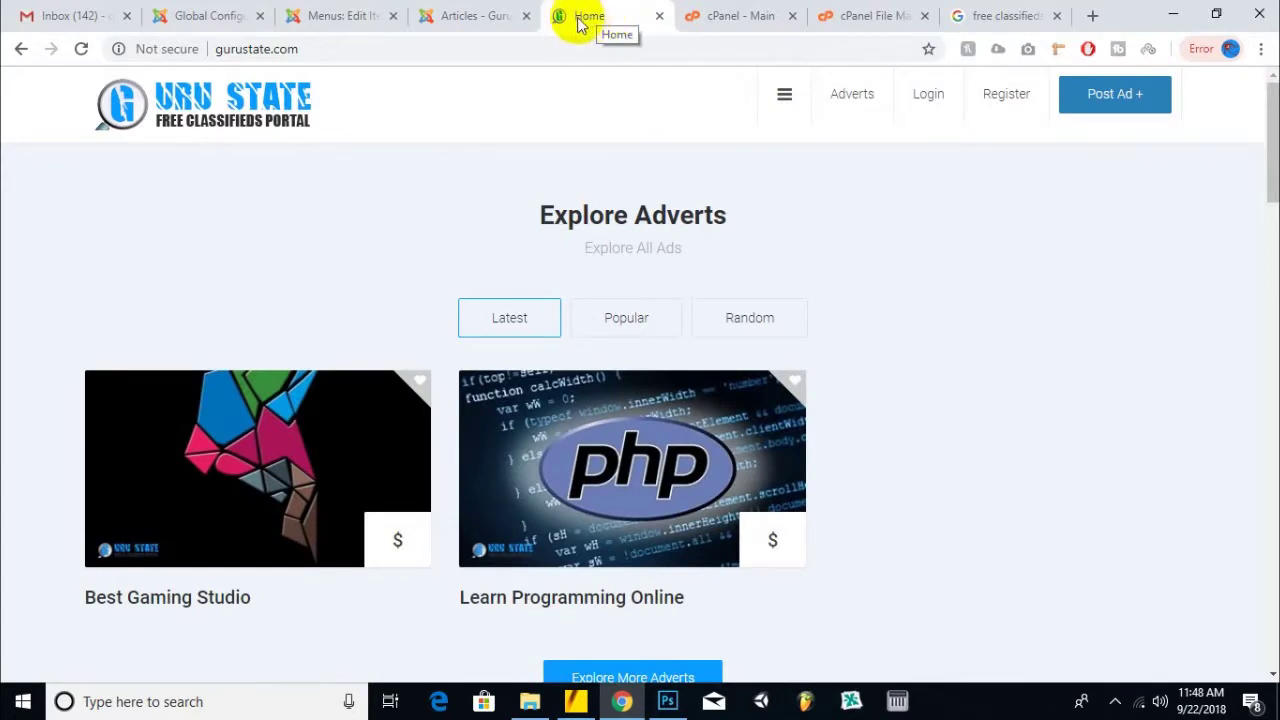
click(300, 14)
click(561, 22)
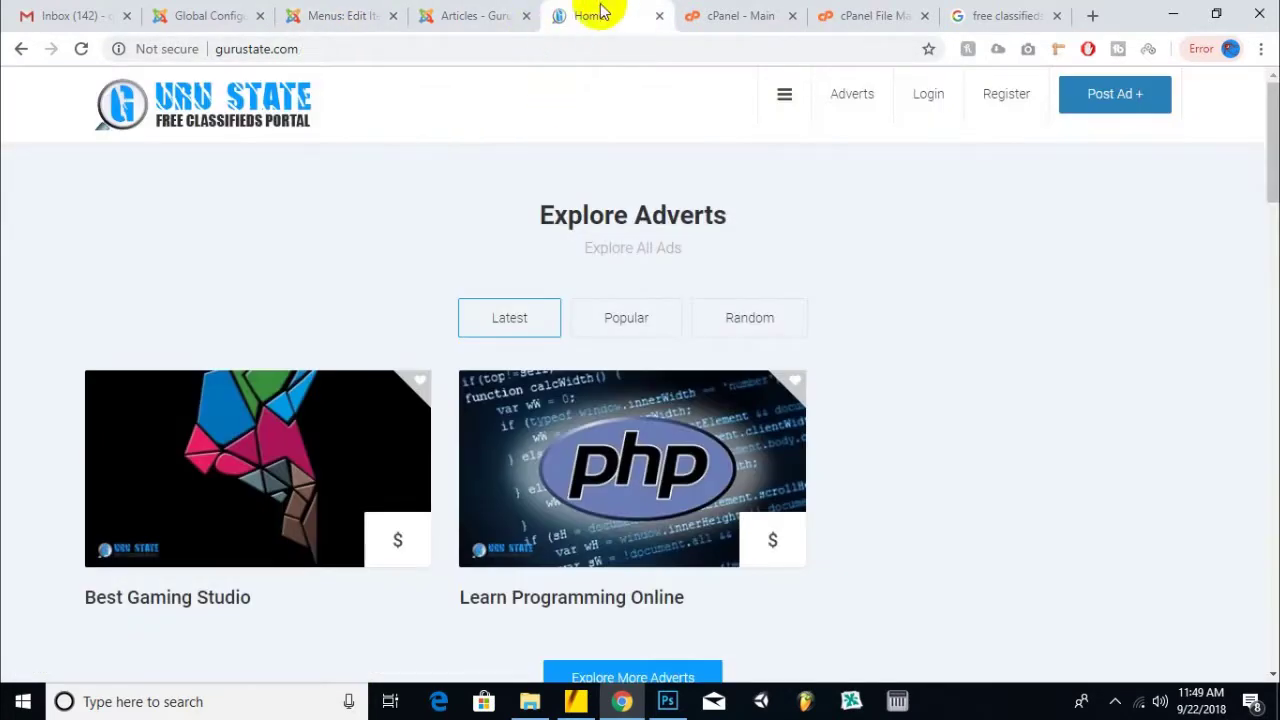
click(1000, 15)
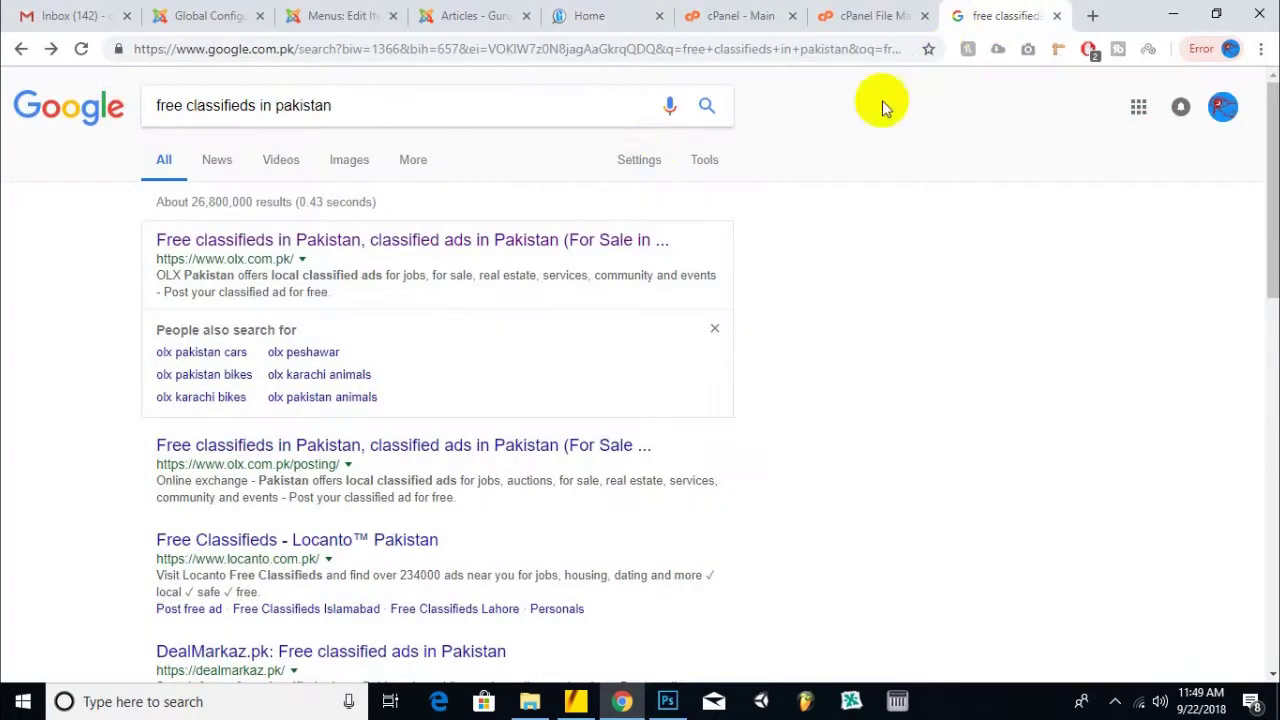
- Replace the Google query with 'free' to see its suggestions, then return to Global Configuration
click(409, 101)
drag(409, 101, 126, 240)
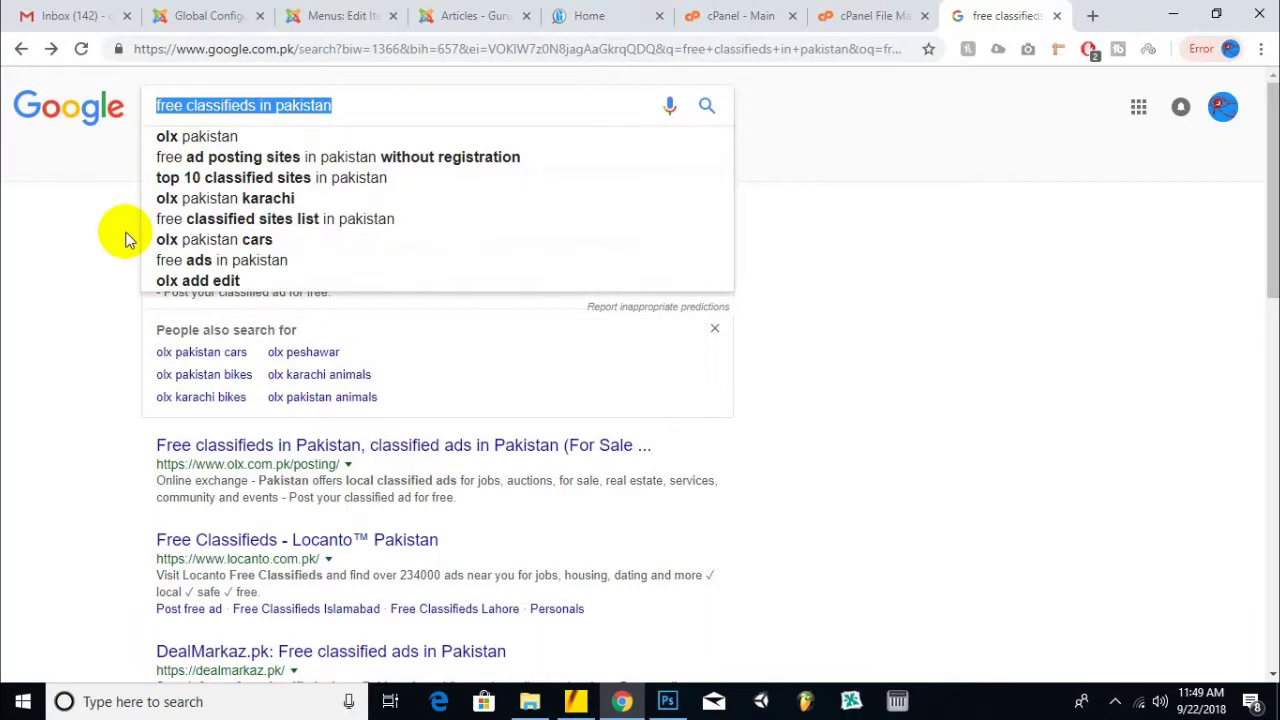
text(free)
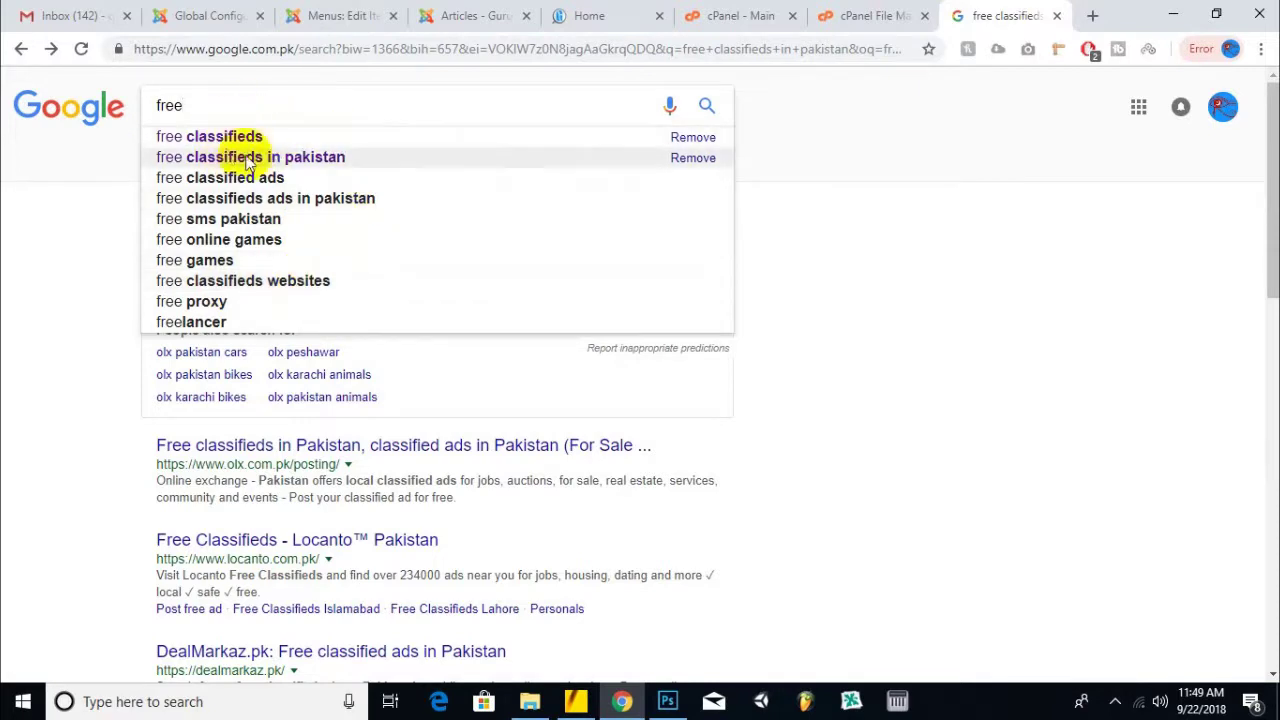
click(215, 15)
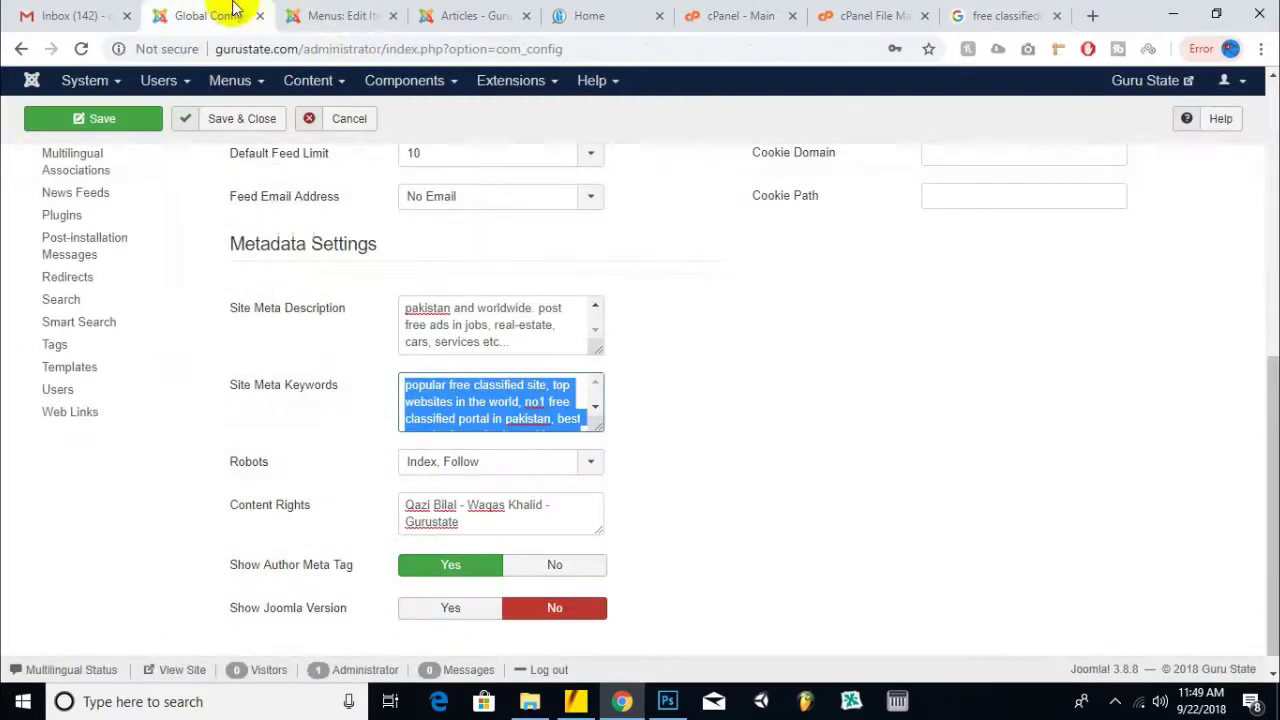
- Start the Home item's Browser Page Title with phrases like 'Free Classifieds Ads In Pakistan |'
click(345, 15)
click(312, 317)
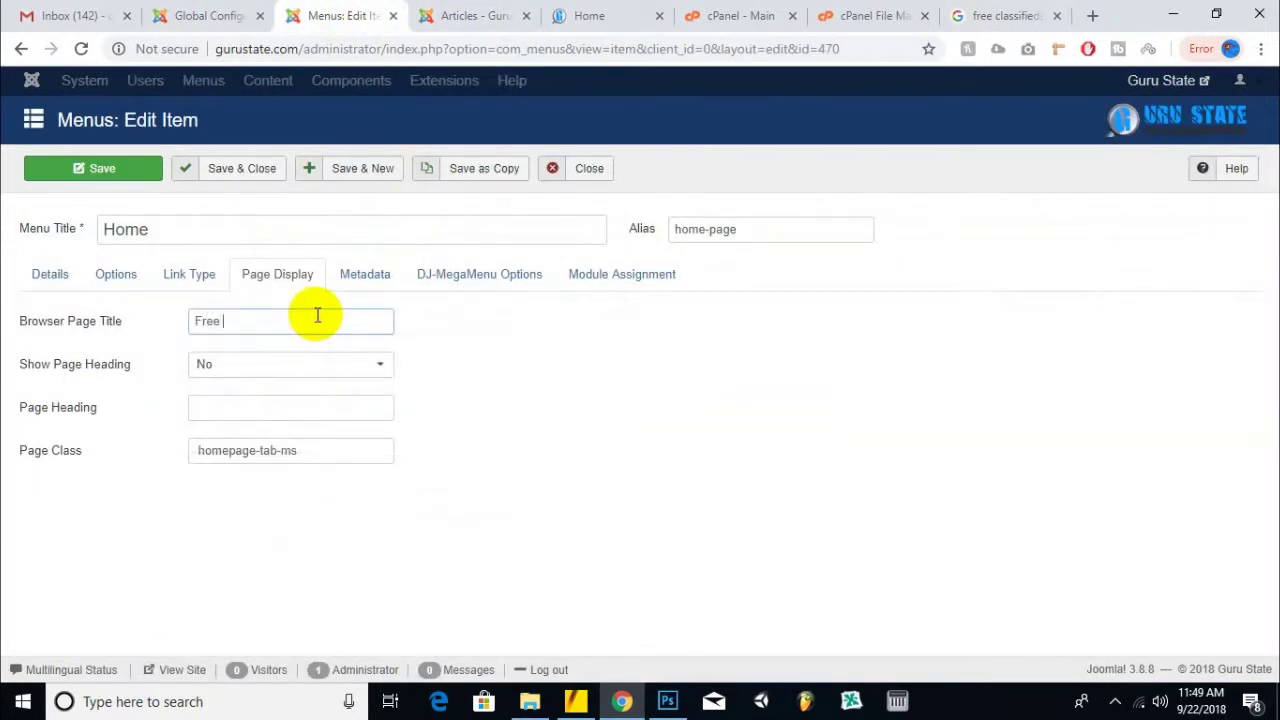
text(ds |)
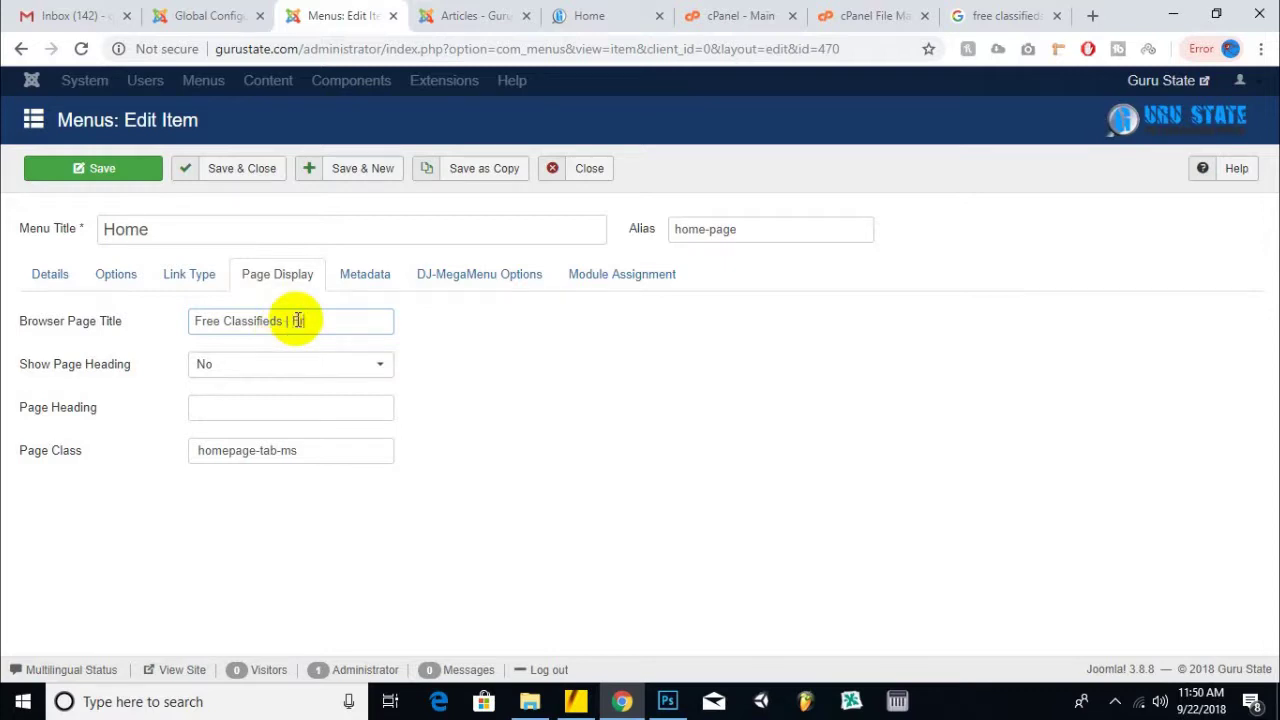
text(fieds In Pakistan |)
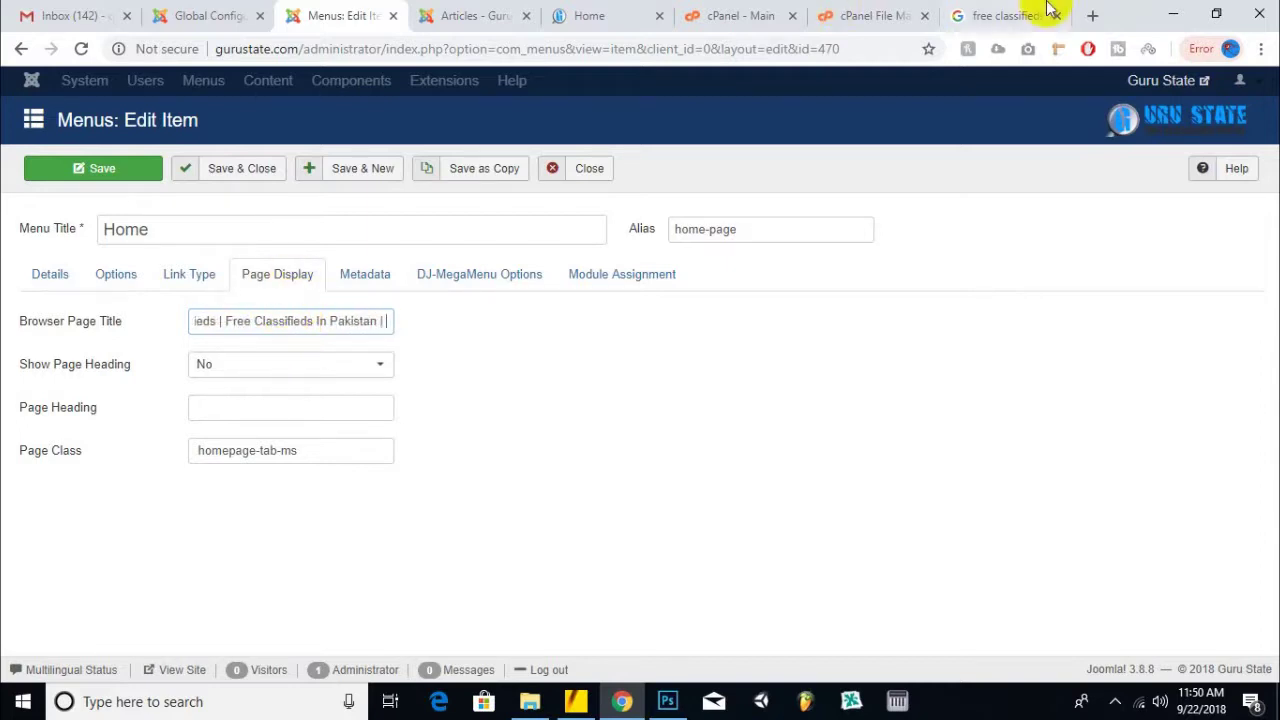
click(1046, 10)
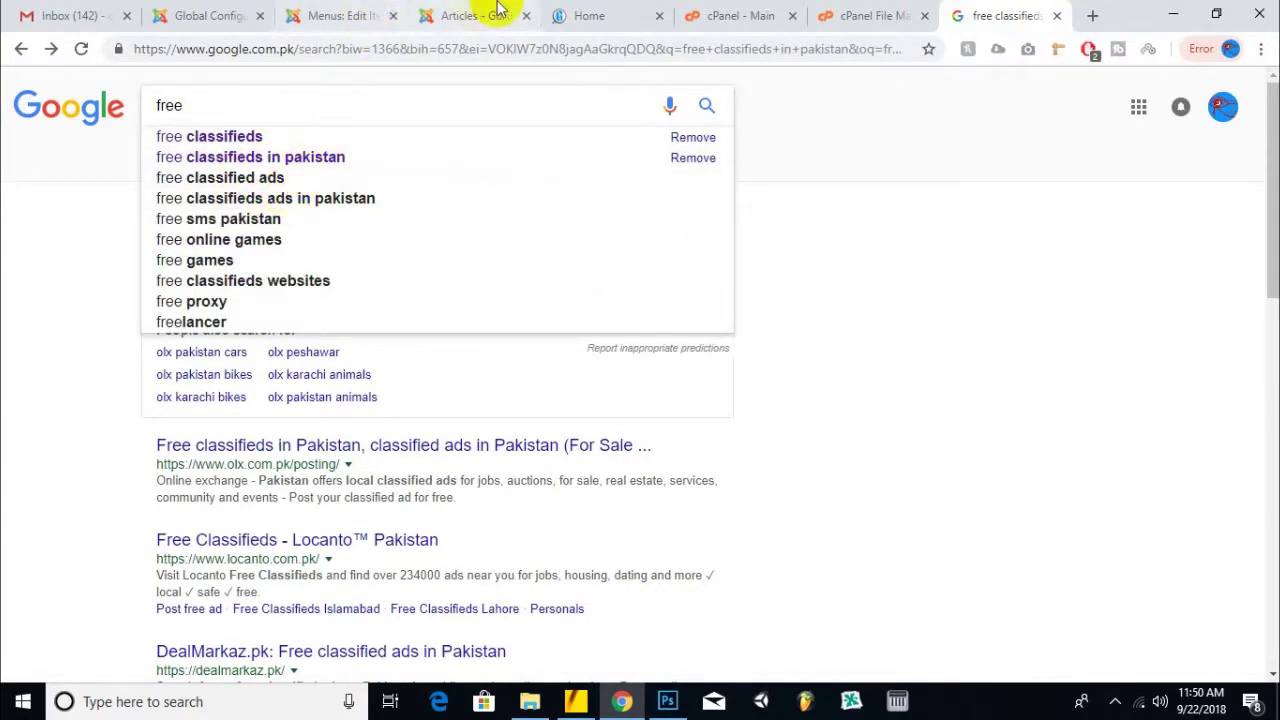
click(323, 14)
drag(366, 318, 417, 326)
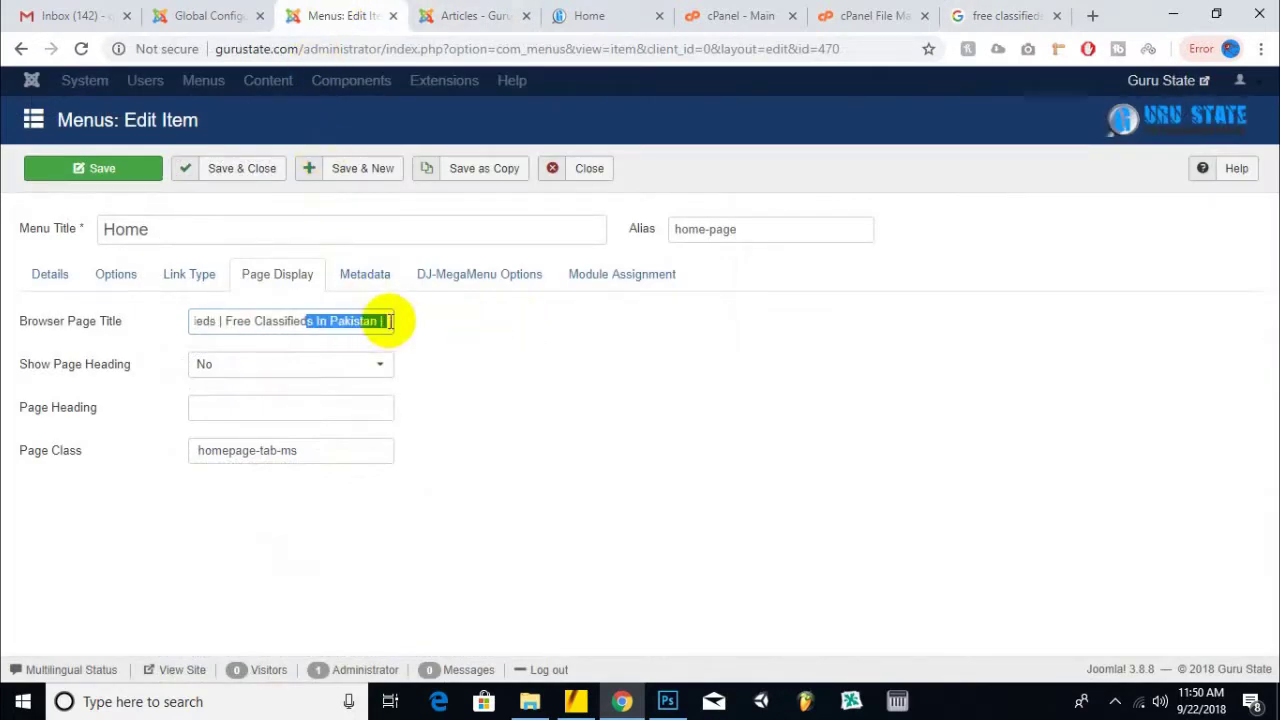
click(392, 321)
text(Free C)
text(lassifieds)
text( Ads |)
text( Free Cla)
text(ssifieds A)
text(ds In)
text( Pakistan)
text( |)
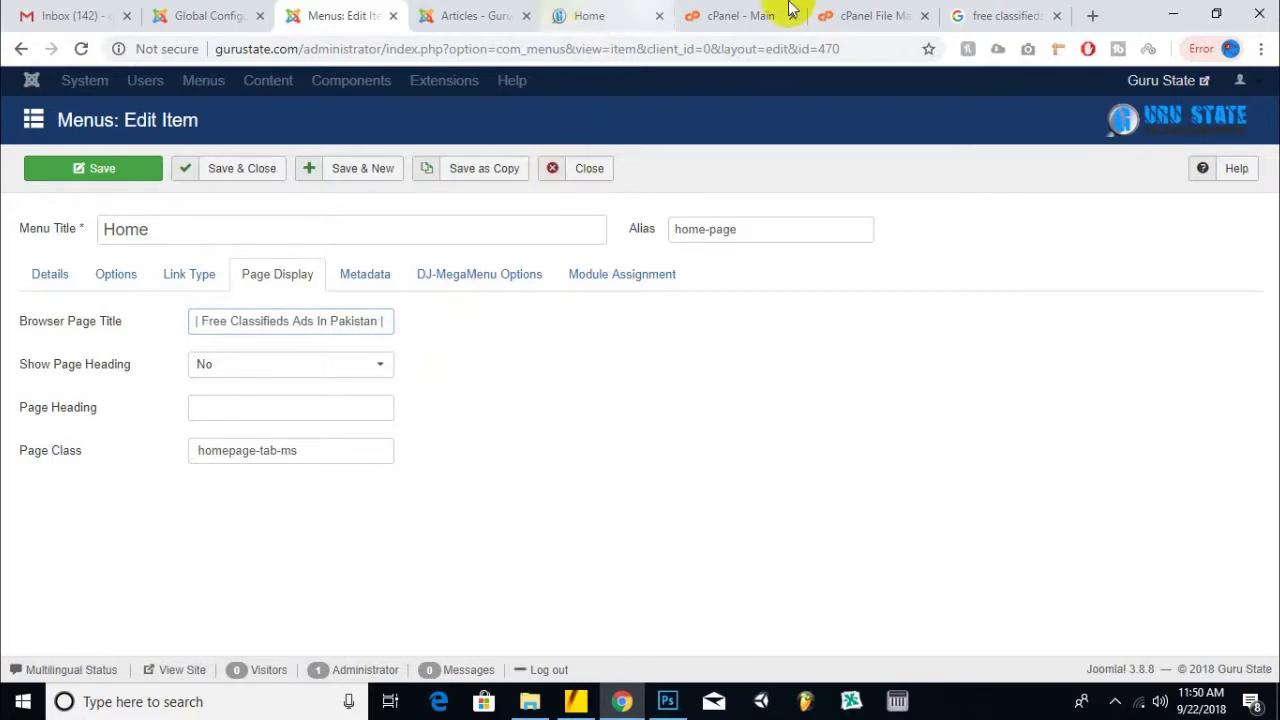
- Check Google's 'free' suggestions again and add 'Websites Classifieds' to the page title
click(1000, 15)
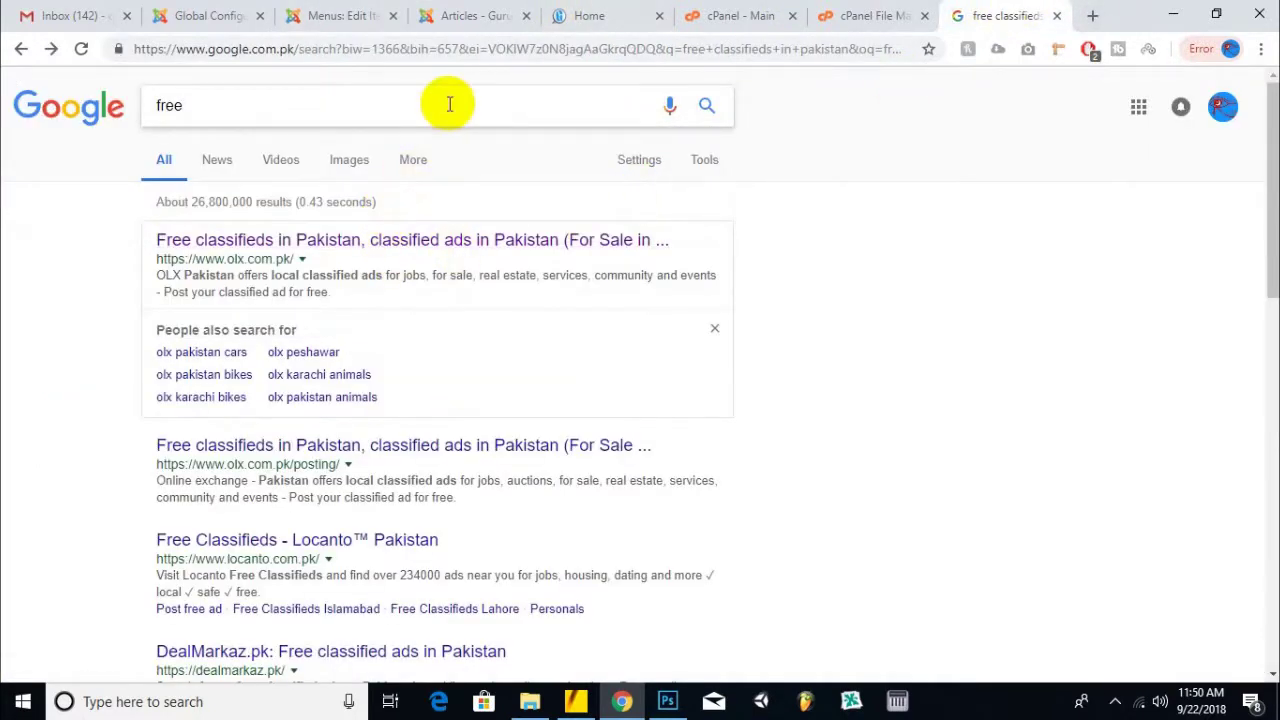
key(BackSpace)
text(e)
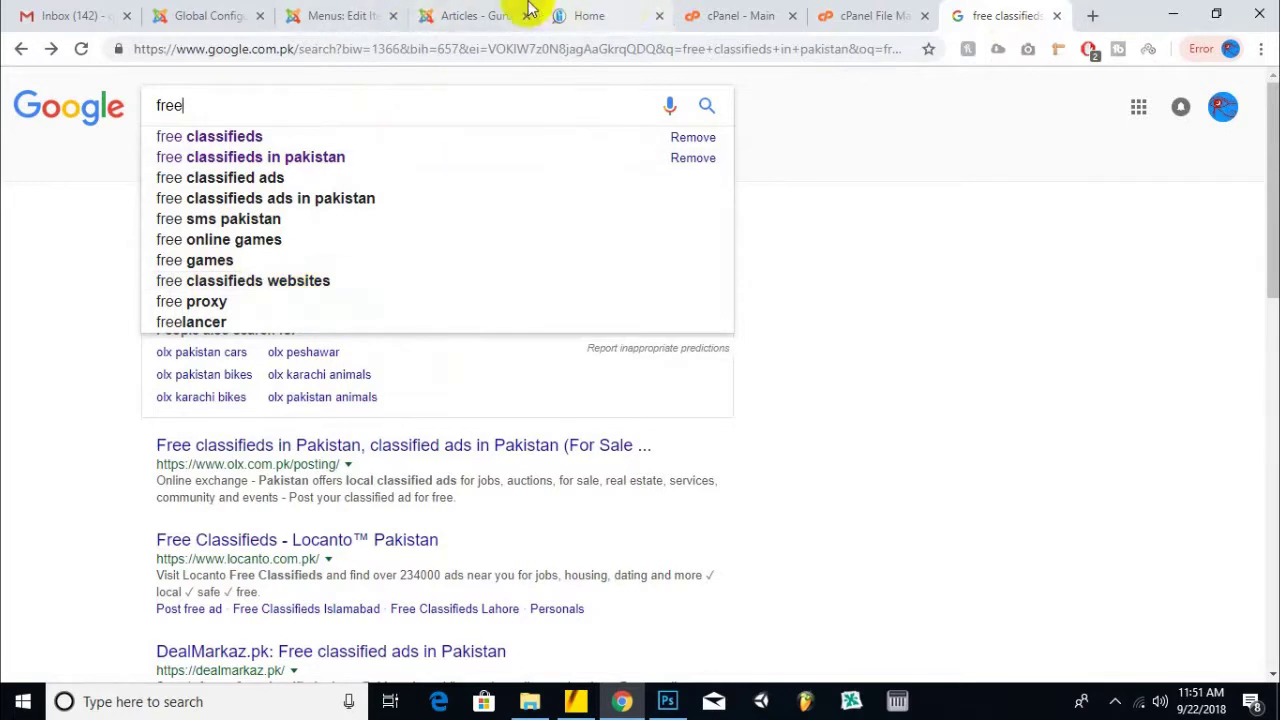
click(368, 20)
drag(337, 322, 443, 329)
click(399, 325)
key(Left)
key(Left)
key(Left)
key(Left)
key(Left)
key(Left)
key(Left)
key(Left)
key(Left)
key(Left)
key(Left)
key(Left)
key(Left)
key(Left)
key(Left)
key(Left)
key(Left)
key(Left)
key(Left)
key(Left)
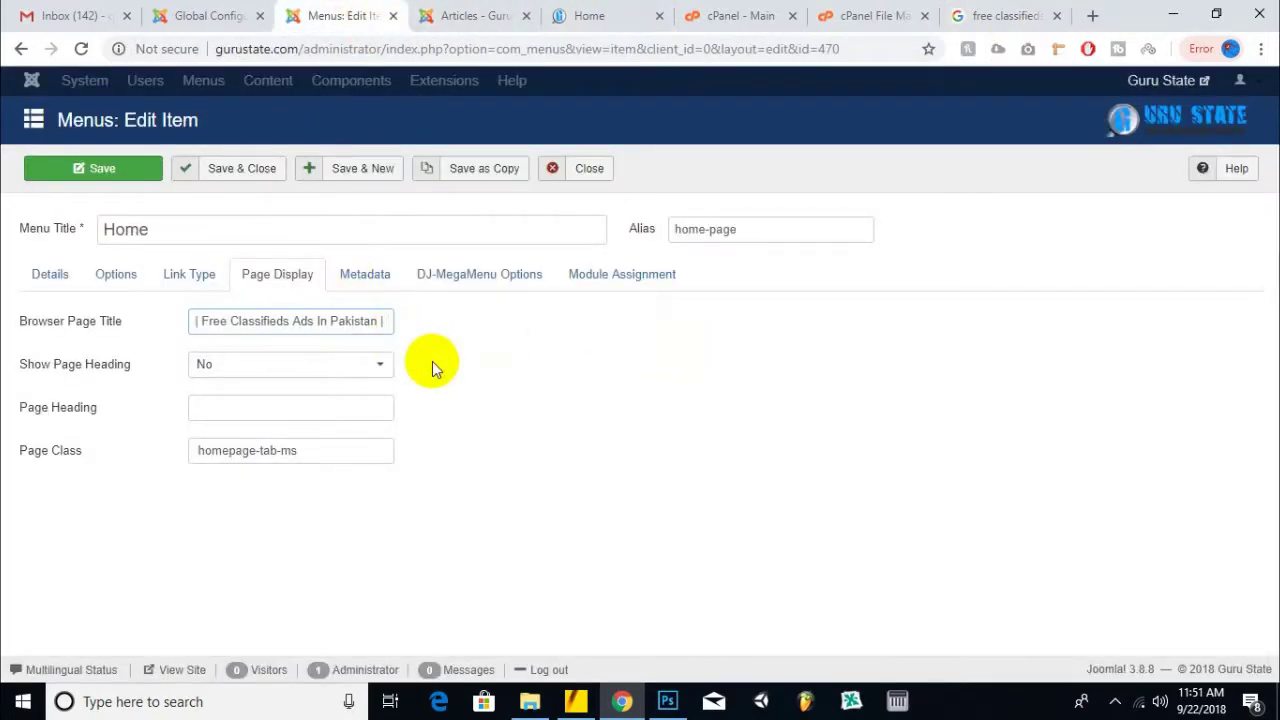
key(Right)
key(Right)
key(Right)
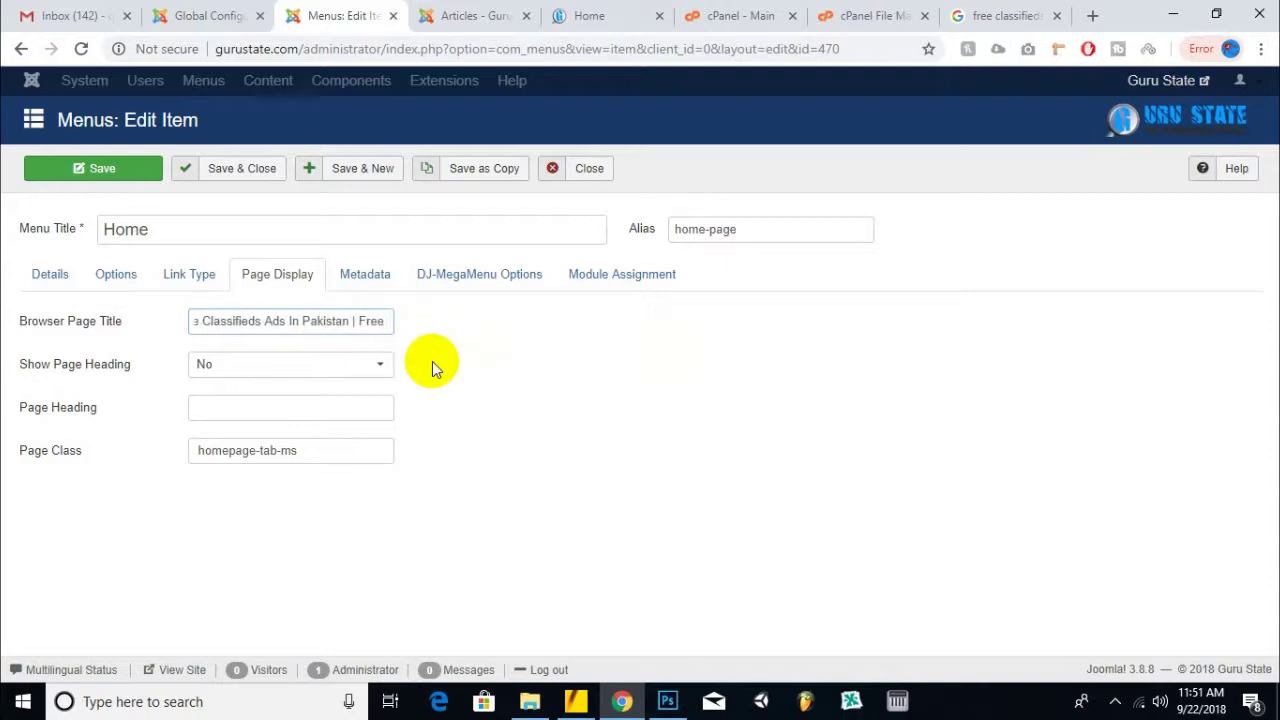
text(Webs)
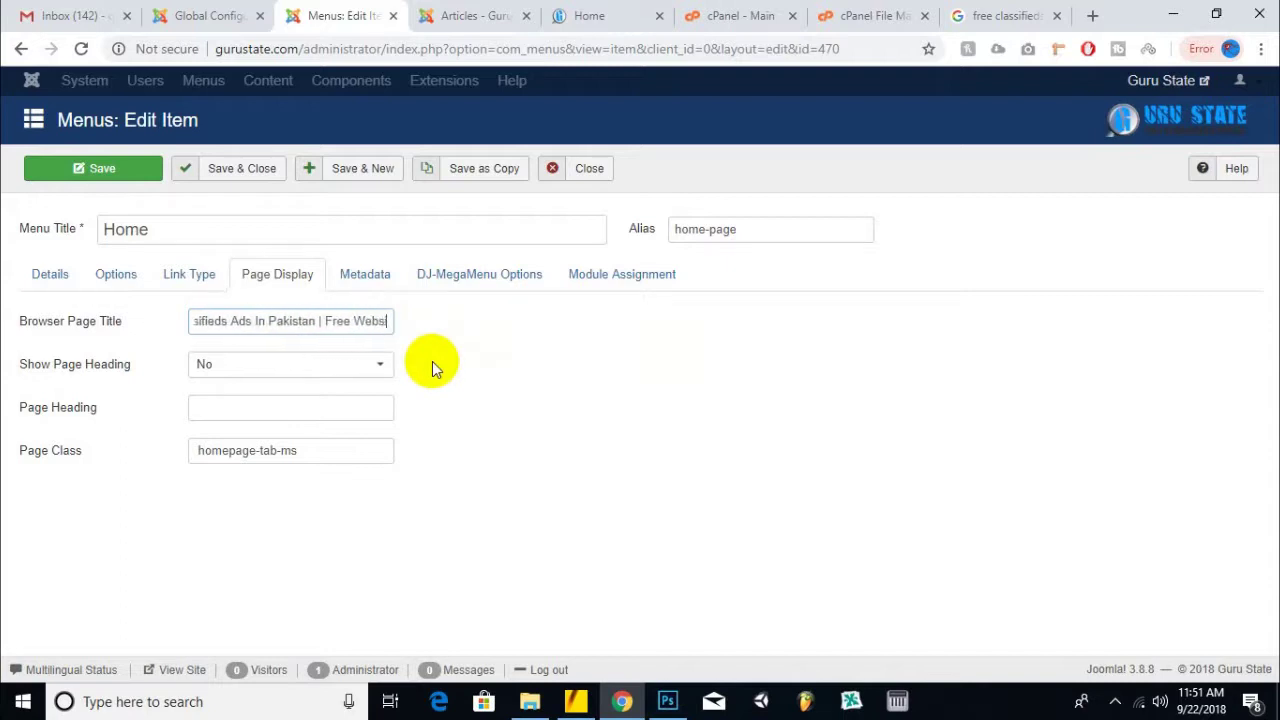
text(ites Classified)
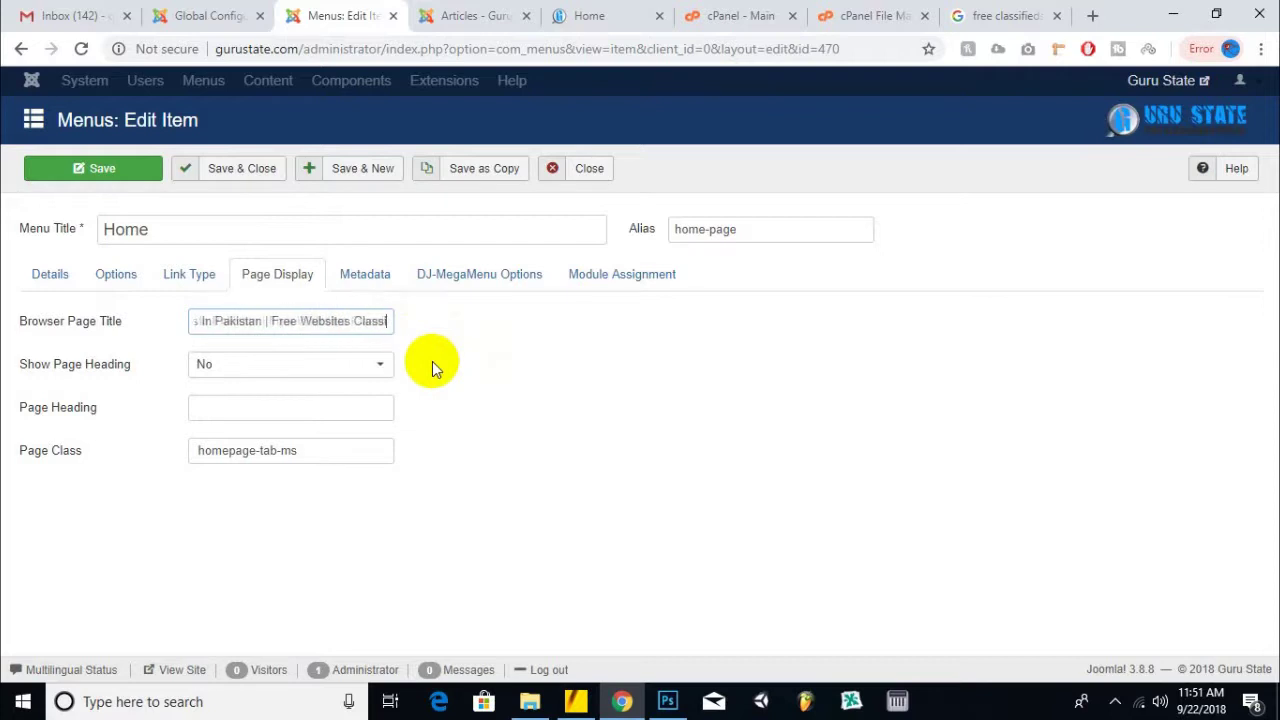
text(s)
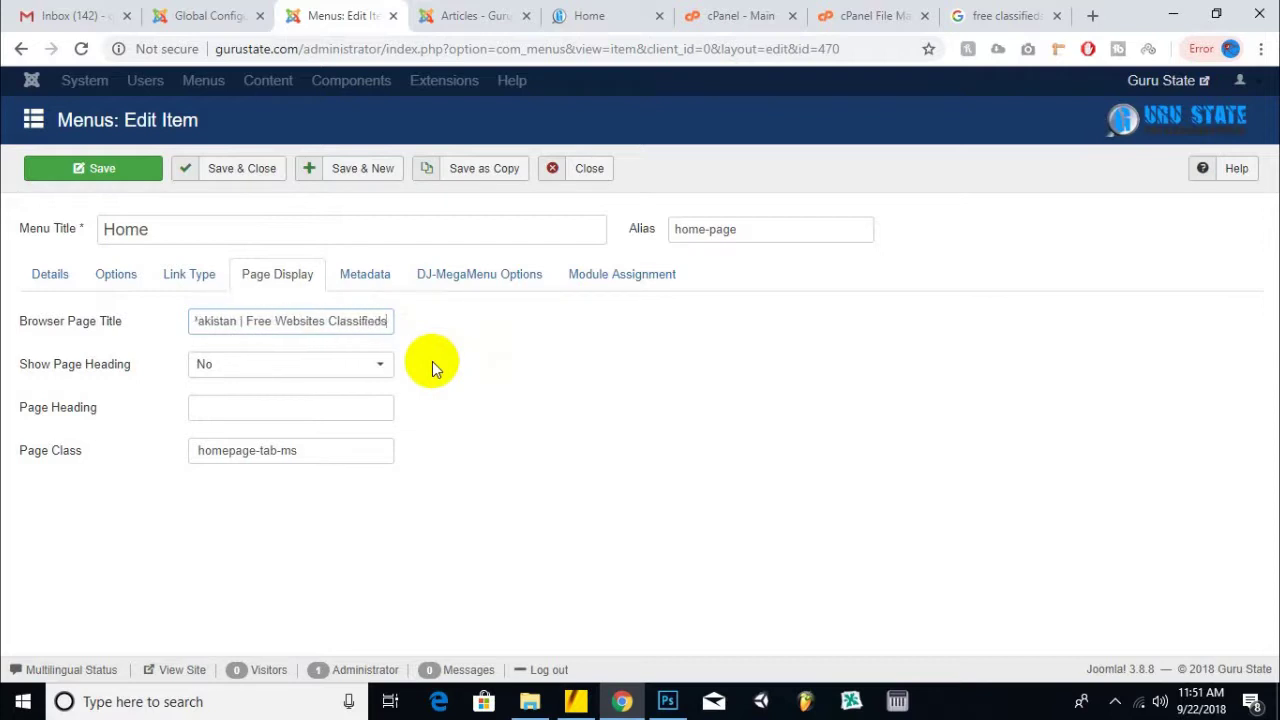
- Tidy the page title's ending and append '- Guru State' after it
click(985, 15)
click(409, 114)
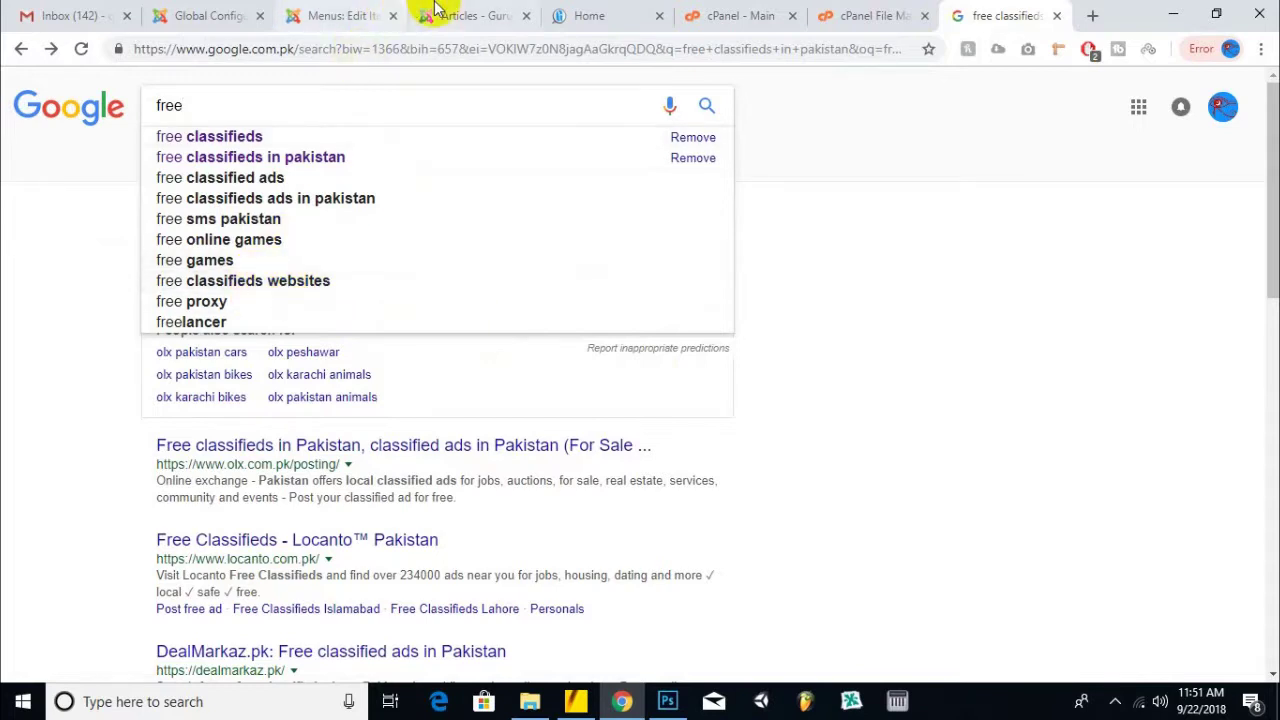
click(360, 15)
drag(369, 320, 278, 320)
click(328, 322)
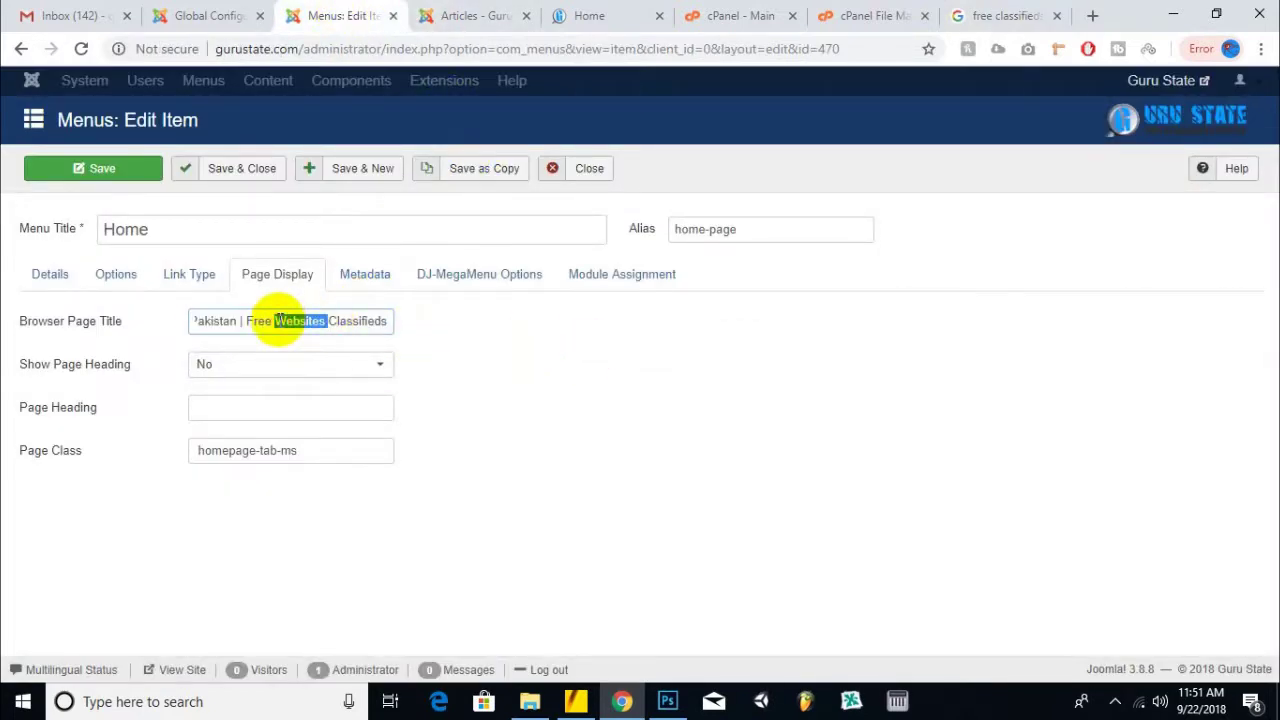
key(Delete)
drag(389, 320, 585, 330)
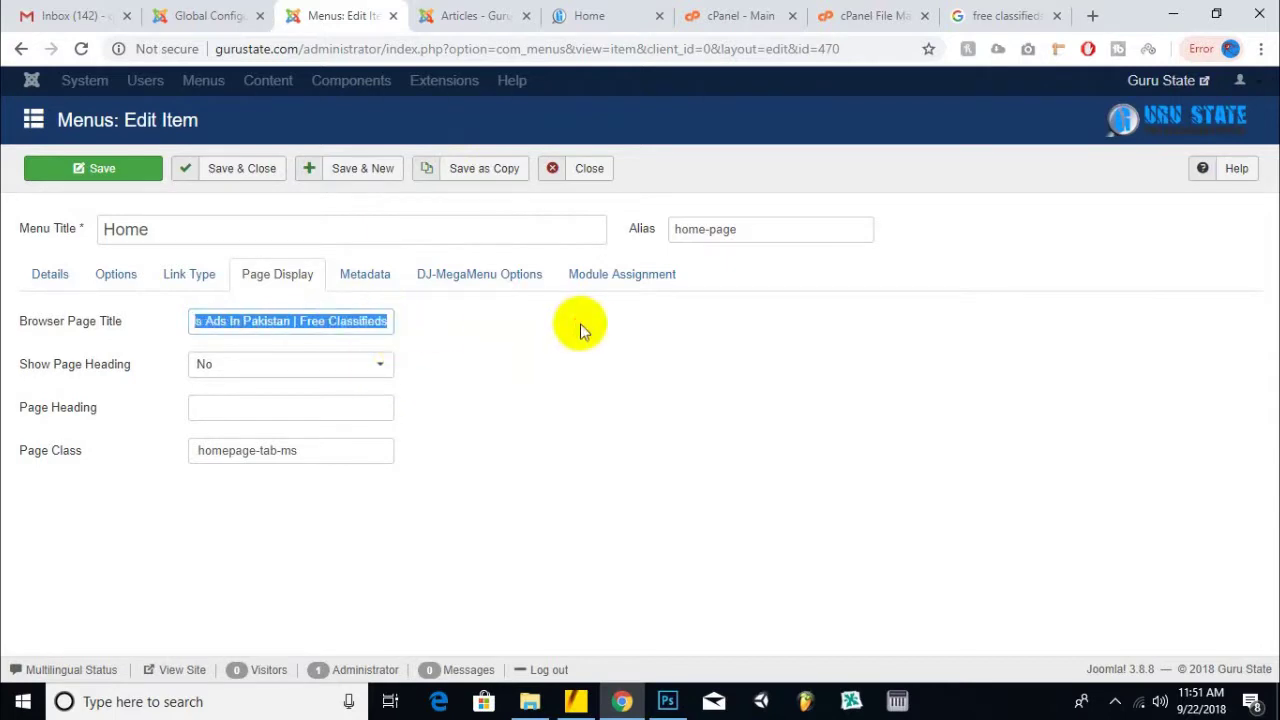
key(End)
key(ctrl+z)
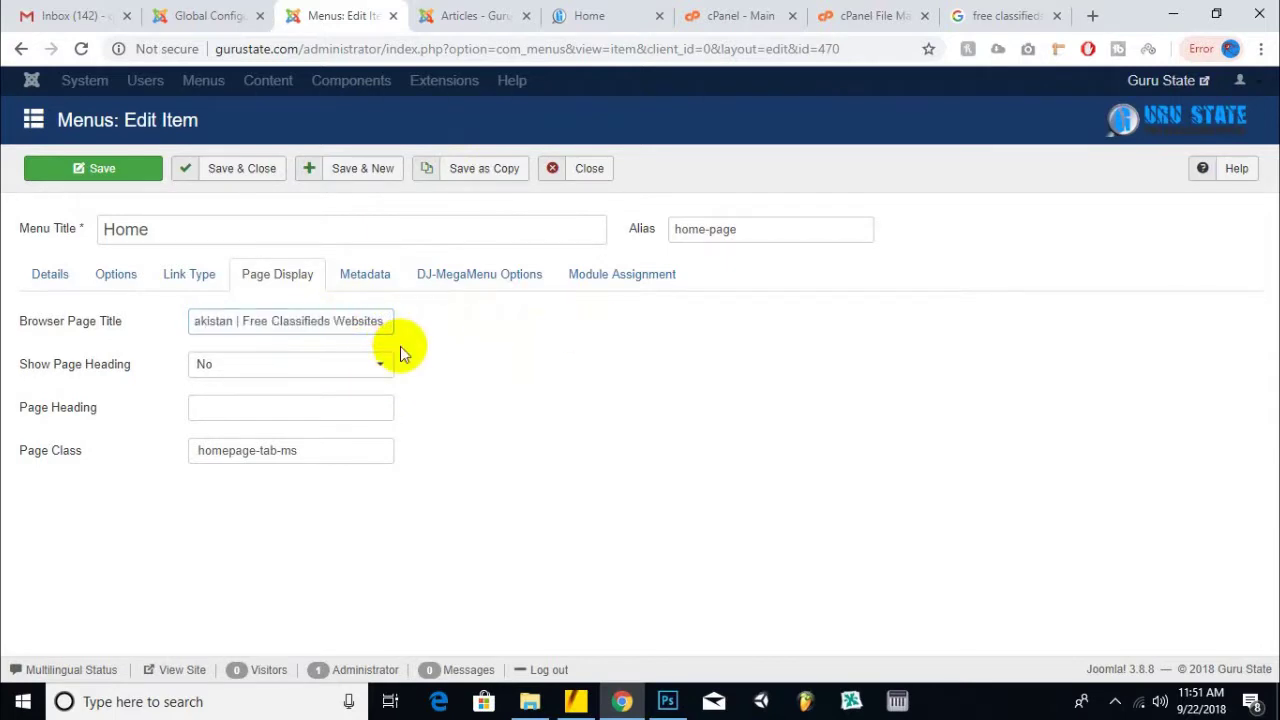
text(- Gu)
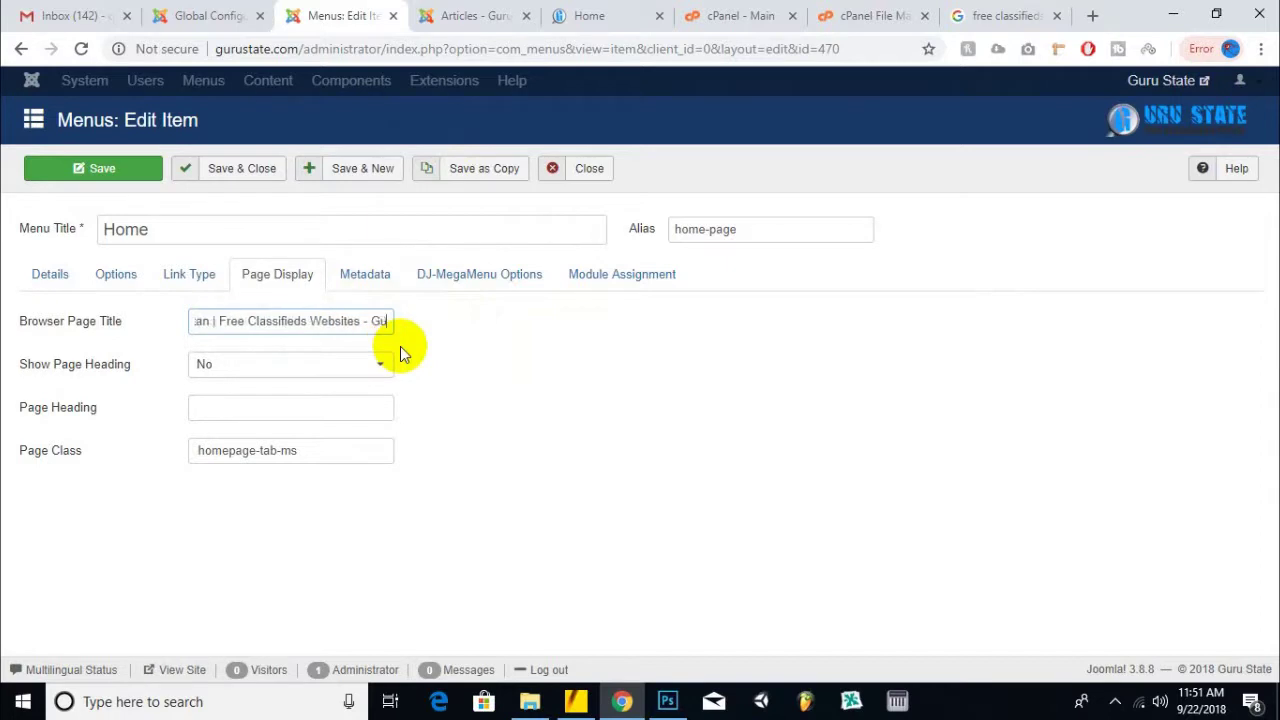
text(ru State)
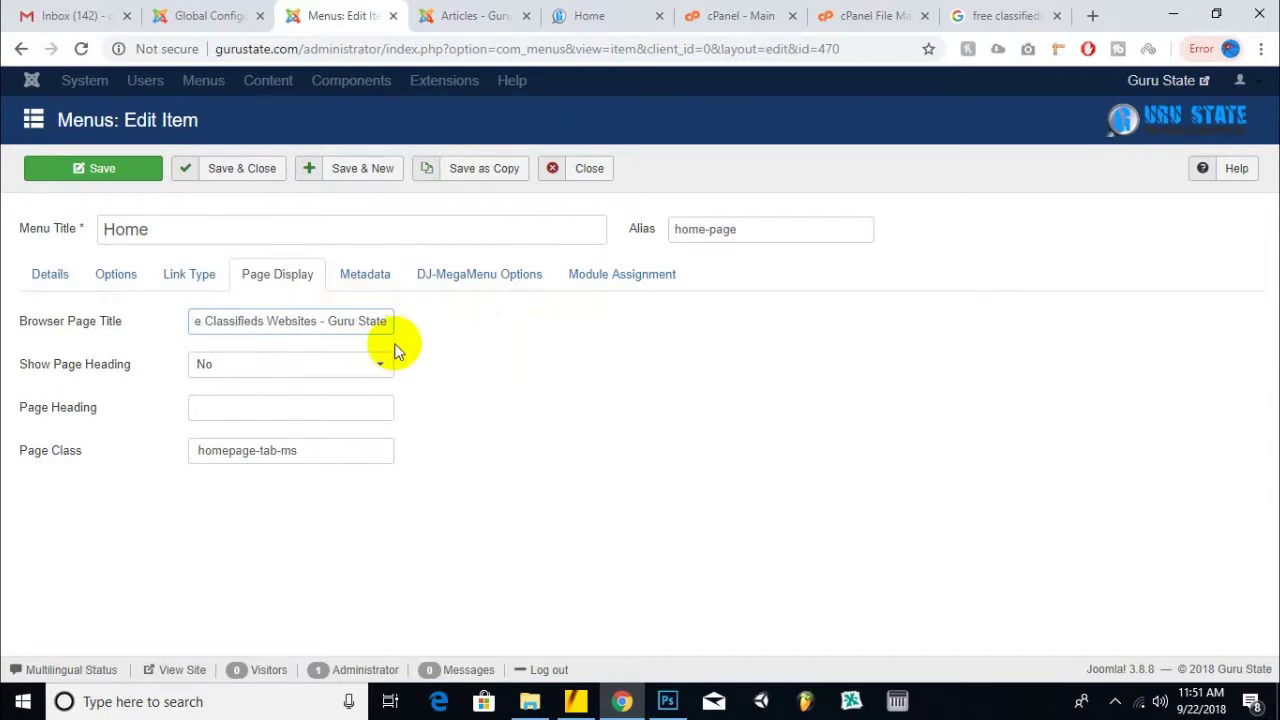
click(370, 285)
click(276, 280)
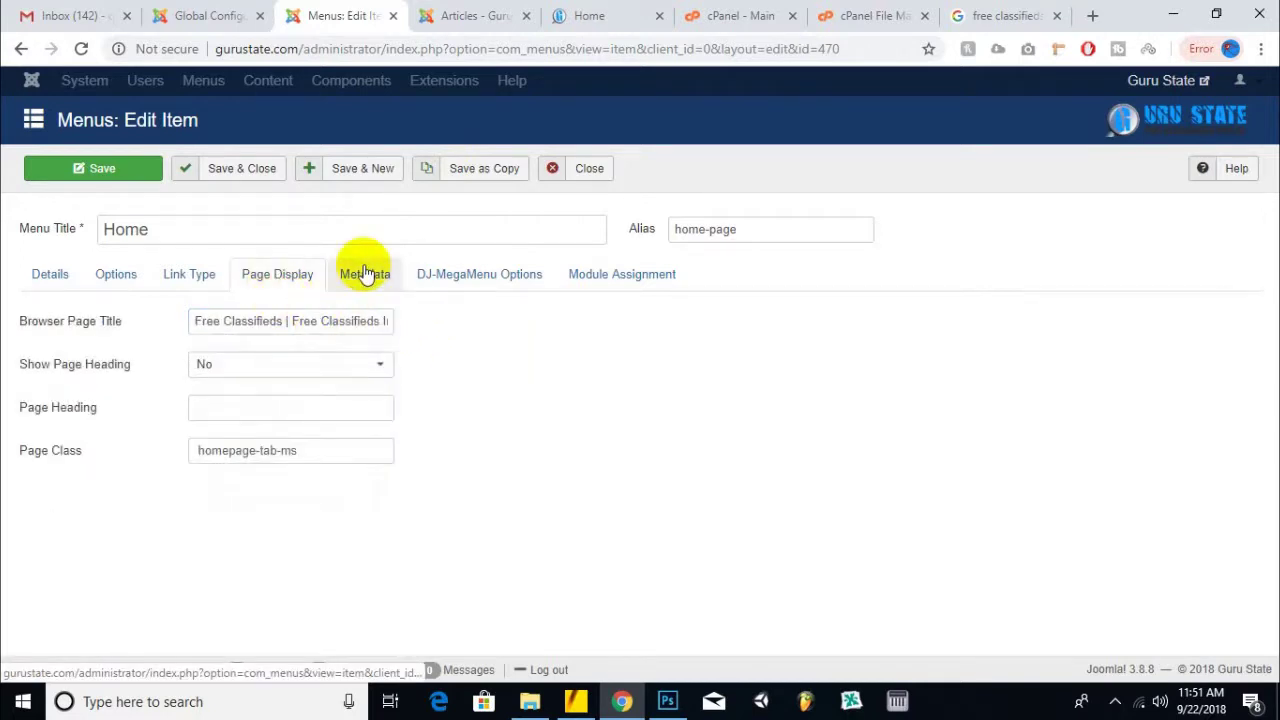
- Save the Home menu item and Global Configuration metadata, then reload the gurustate.com home page
click(113, 185)
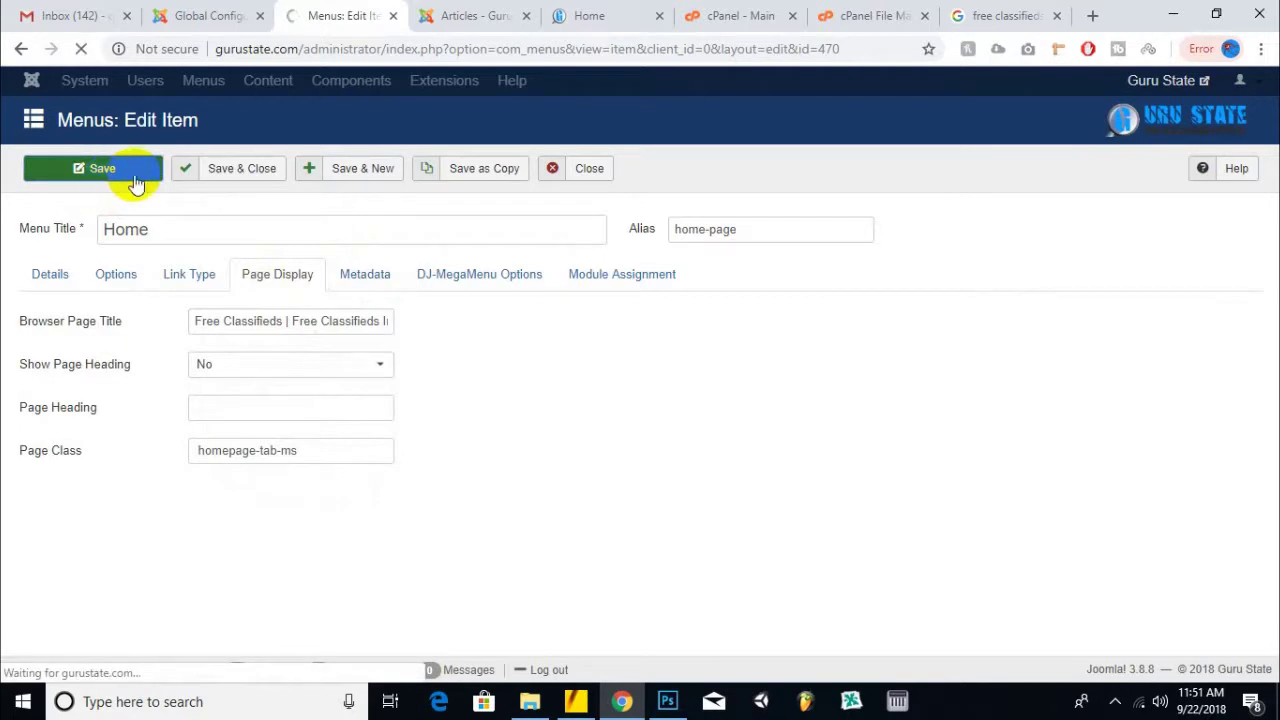
click(200, 15)
click(110, 133)
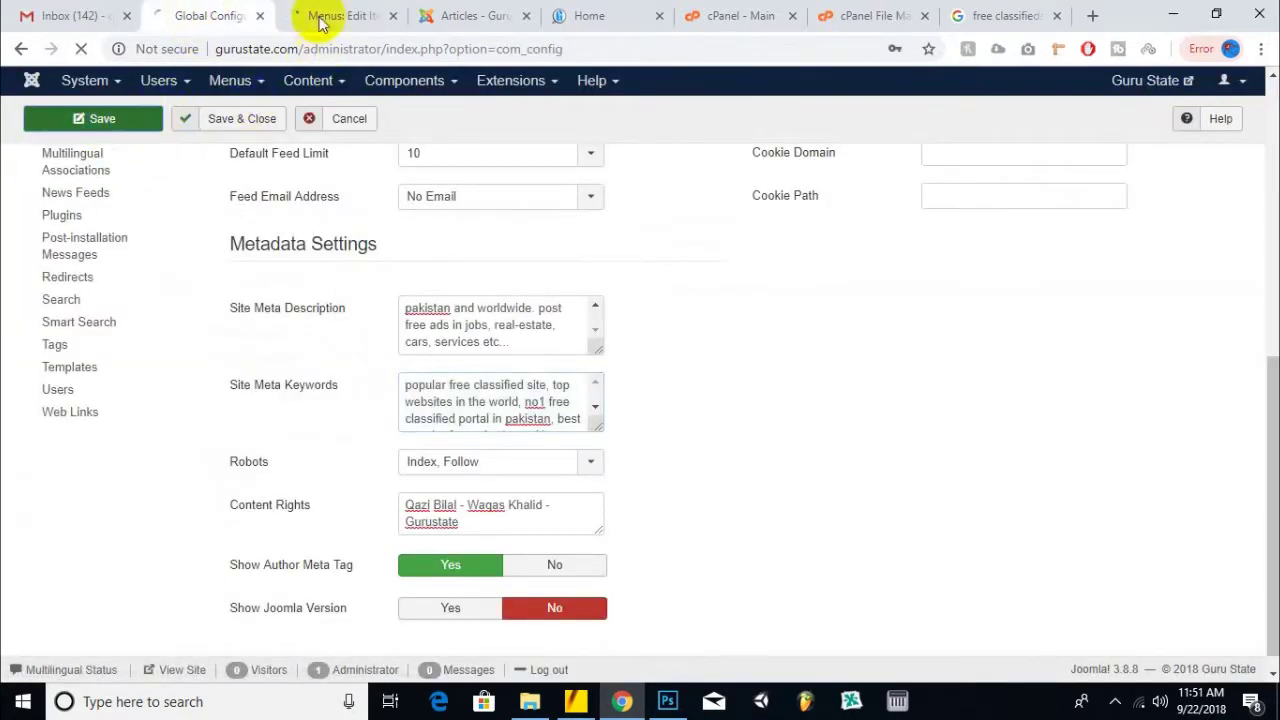
click(330, 16)
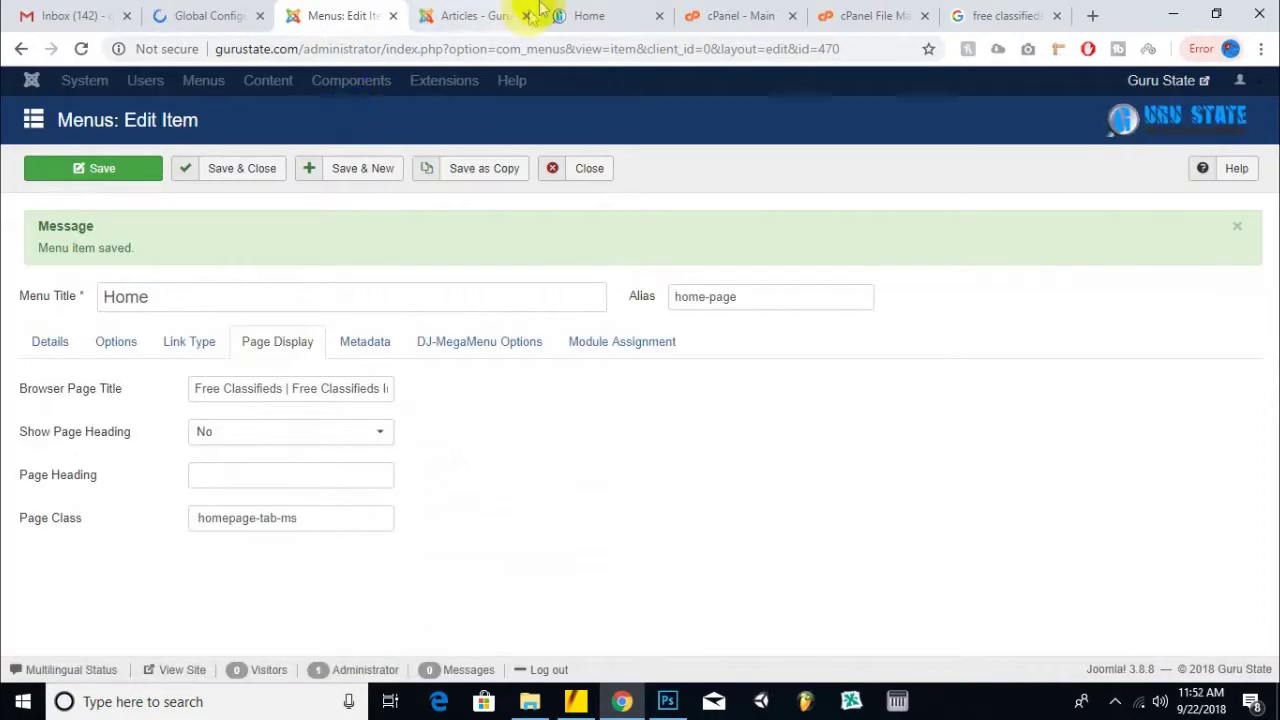
click(575, 15)
click(236, 110)
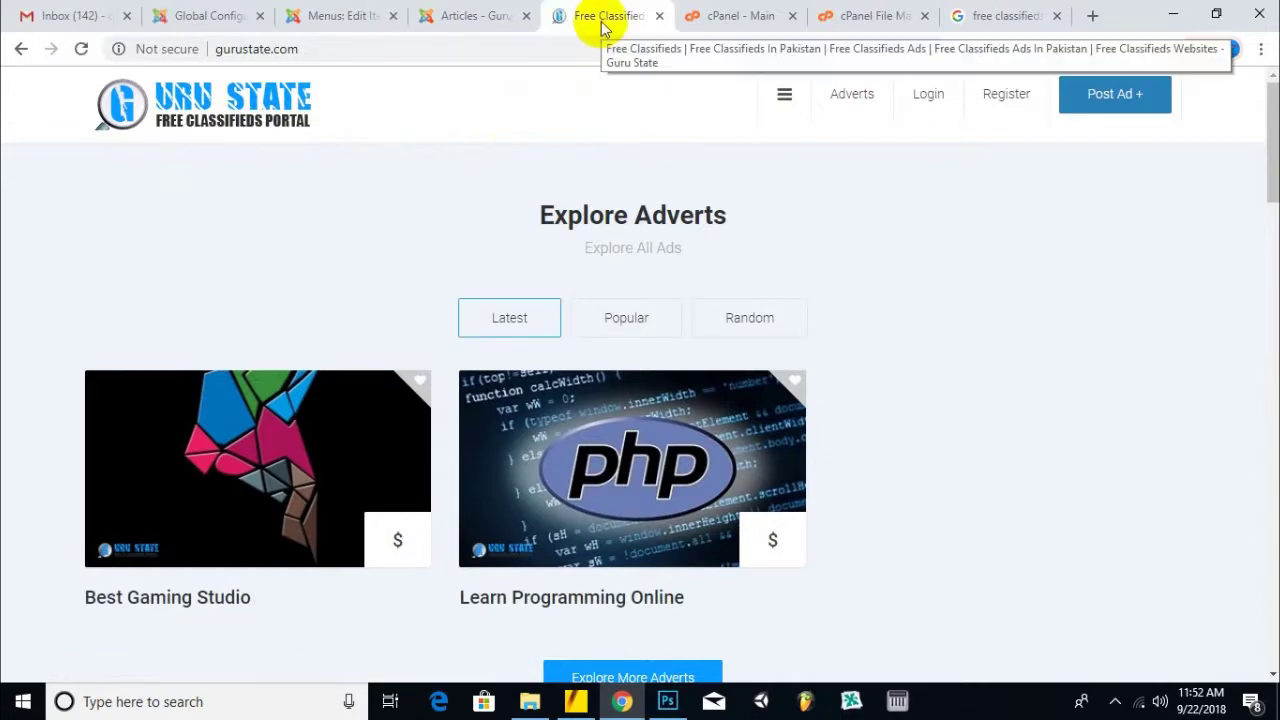
- Scroll through the reloaded front page, then Save & Close the Home menu item
scroll(274, 261, down, 5)
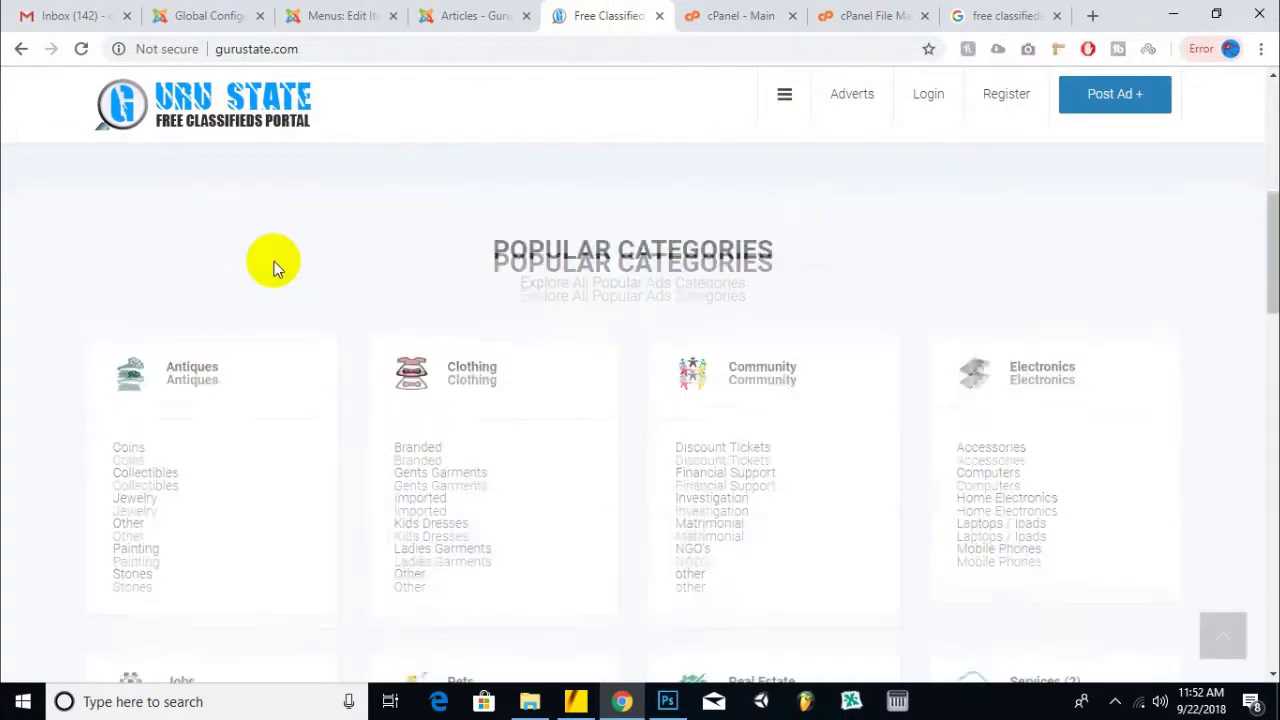
scroll(274, 261, down, 10)
scroll(274, 261, down, 4)
scroll(274, 261, up, 4)
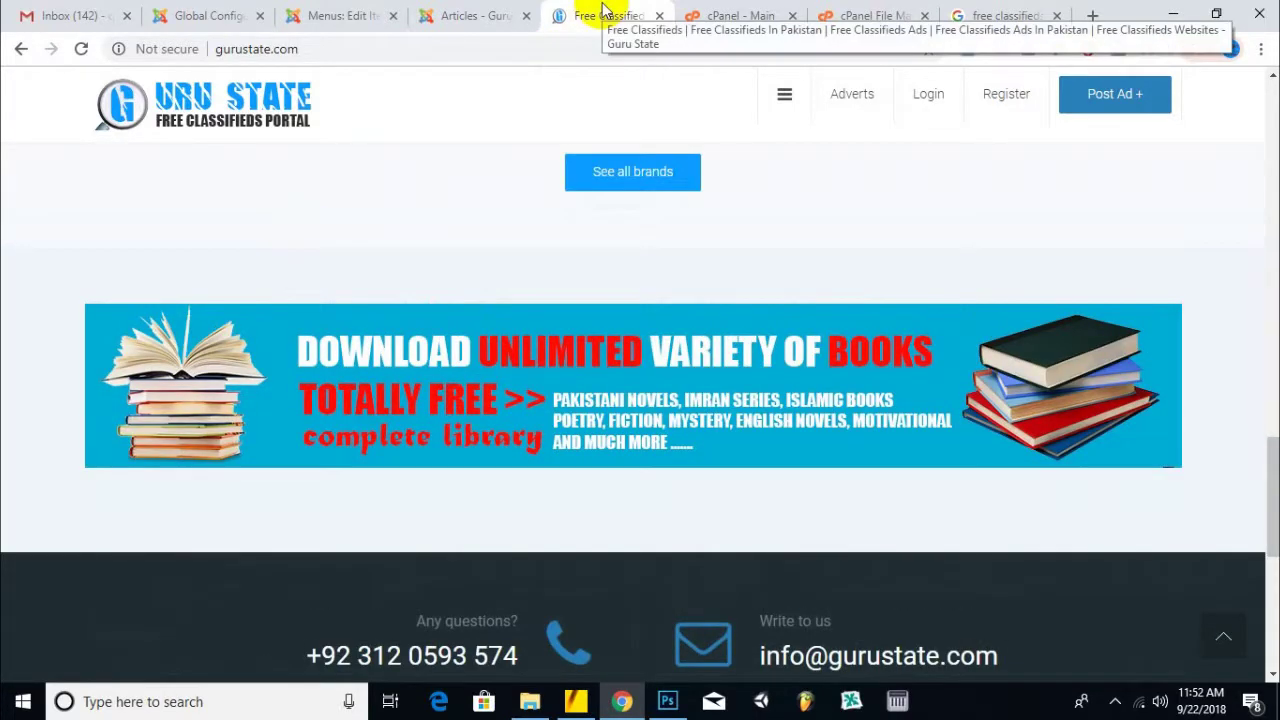
scroll(264, 266, up, 15)
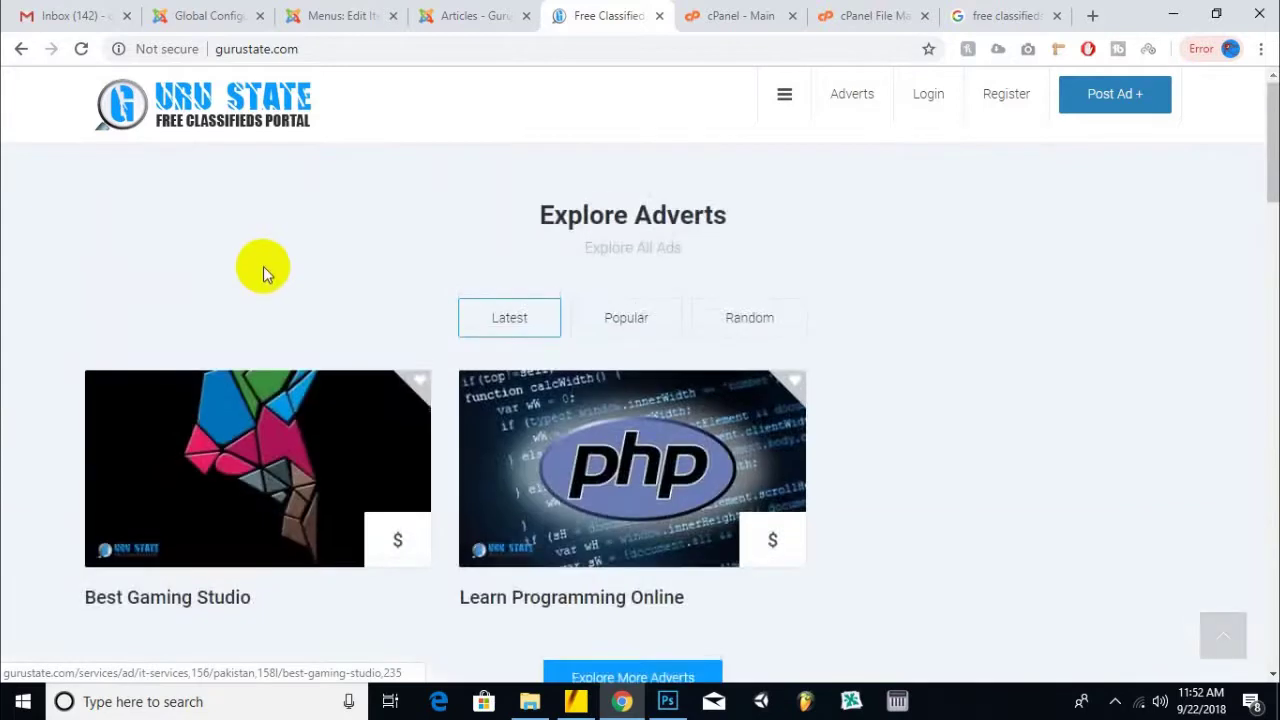
scroll(263, 266, down, 1)
scroll(262, 257, up, 1)
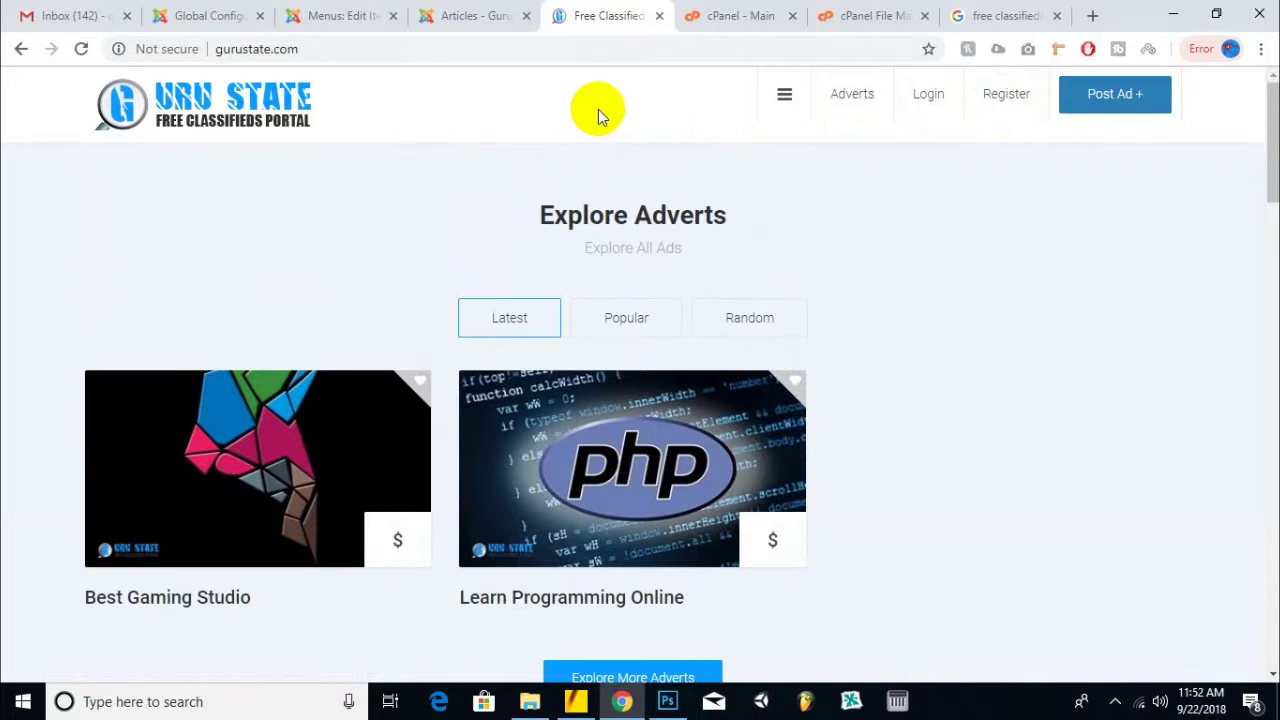
click(350, 15)
click(282, 172)
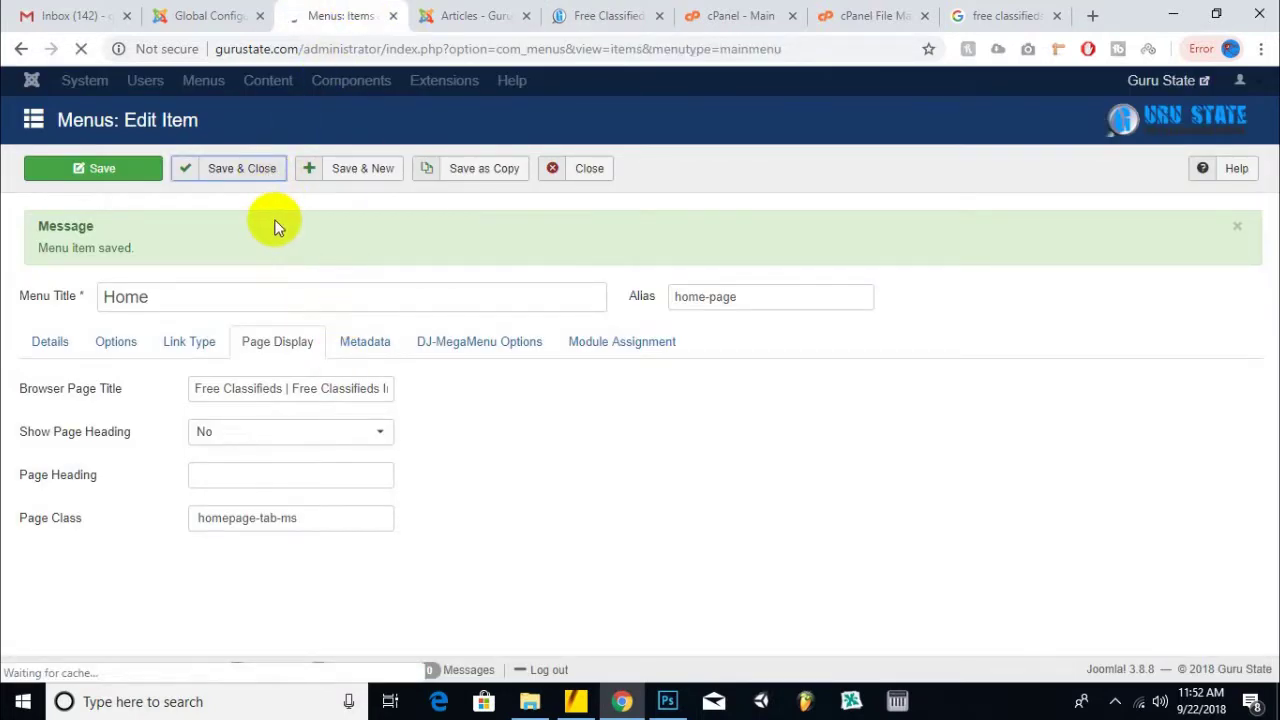
- Scroll down the Main Menu items list and open the Services item for editing
scroll(276, 226, down, 2)
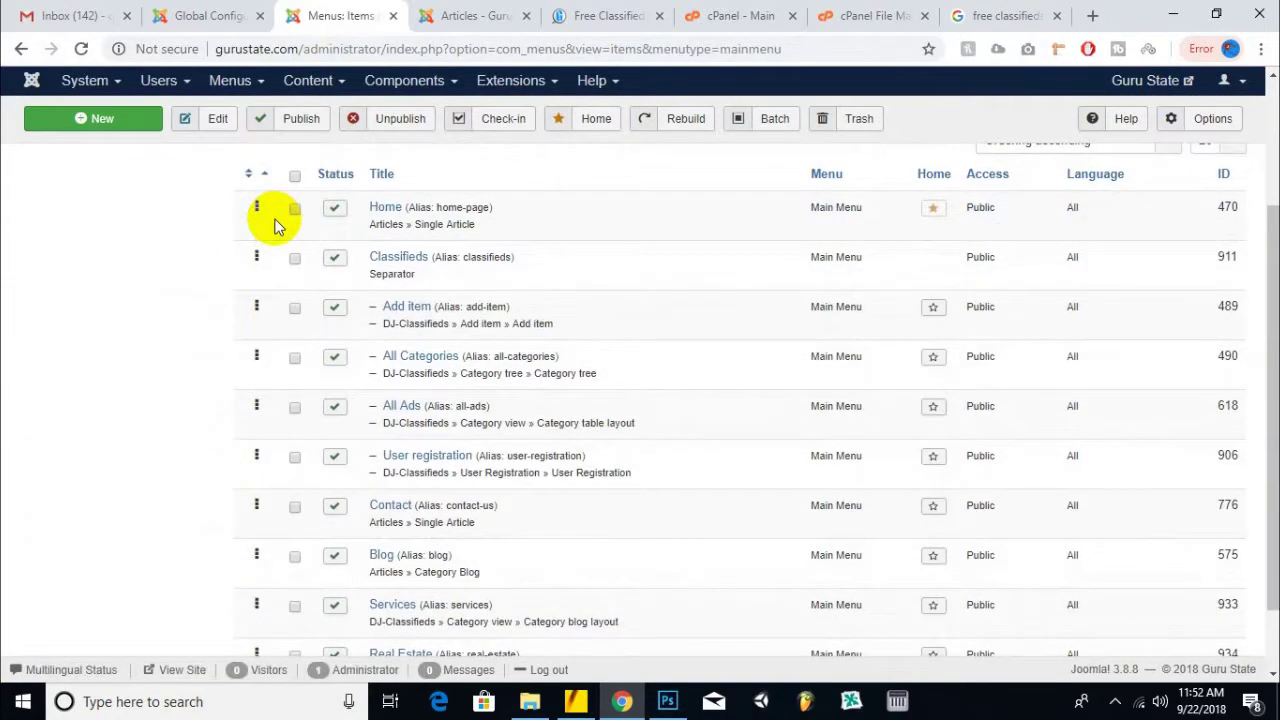
scroll(278, 223, down, 1)
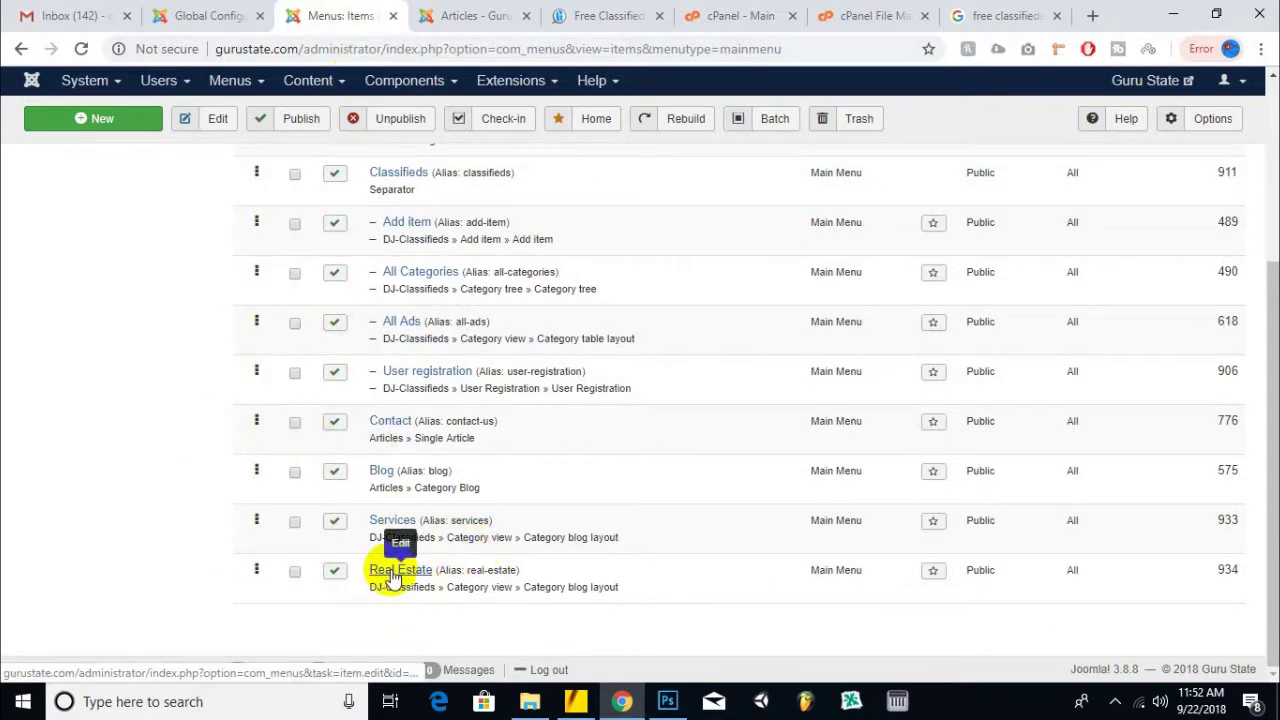
click(403, 530)
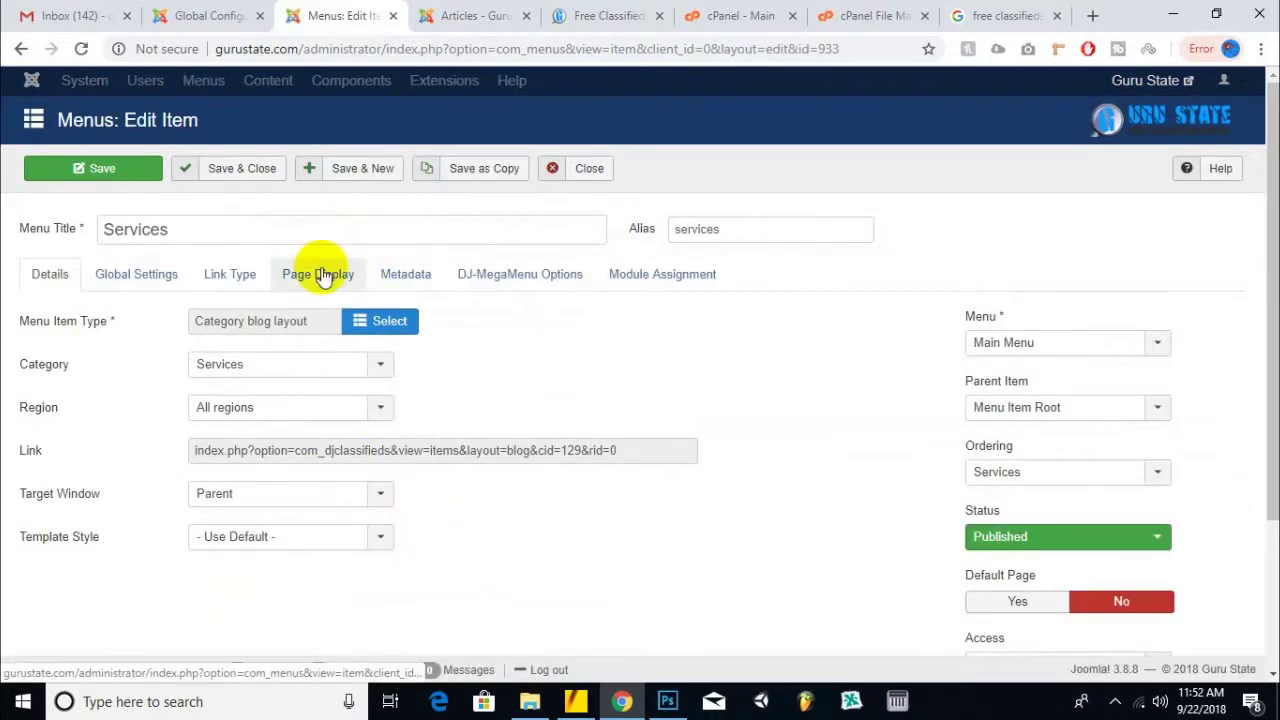
- Show the Services item's Page Display tab and check Google's suggestions for 'serv'
click(318, 272)
click(1003, 16)
triple_click(329, 109)
text(serv)
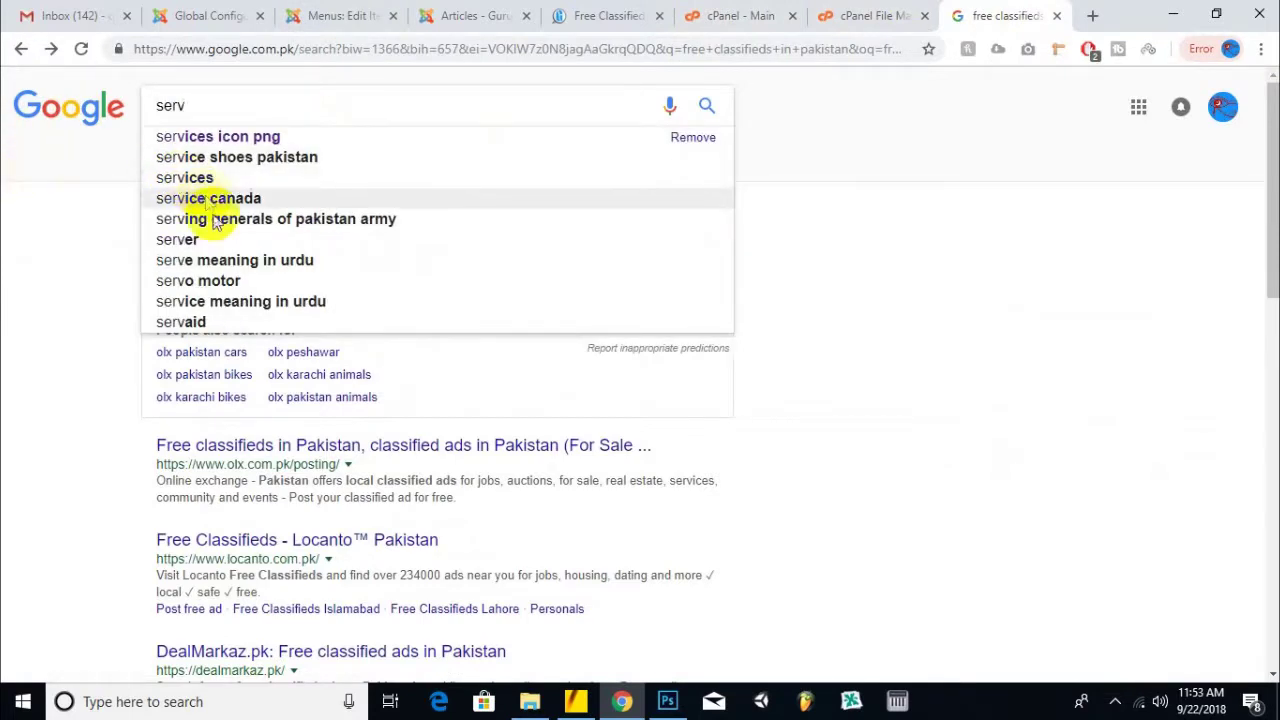
double_click(263, 106)
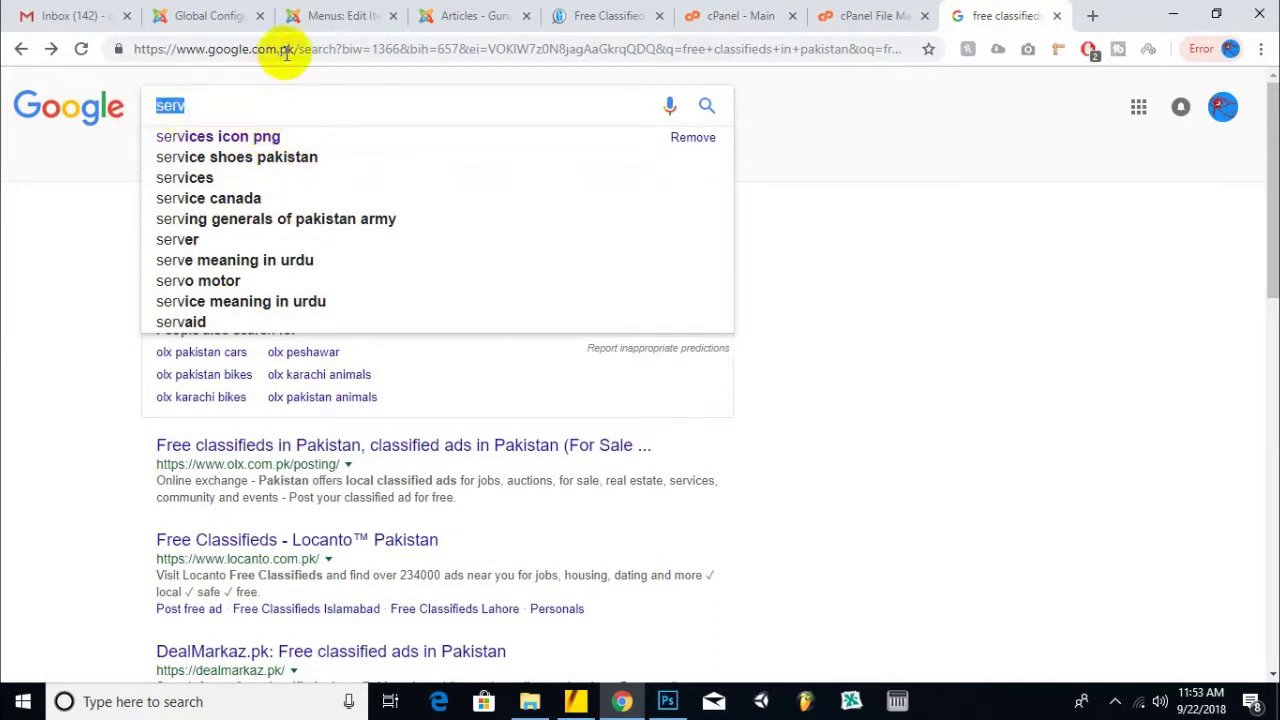
- Type 'Services | Services Ads | Post Free Servic…' into the Services Browser Page Title
click(340, 15)
click(231, 322)
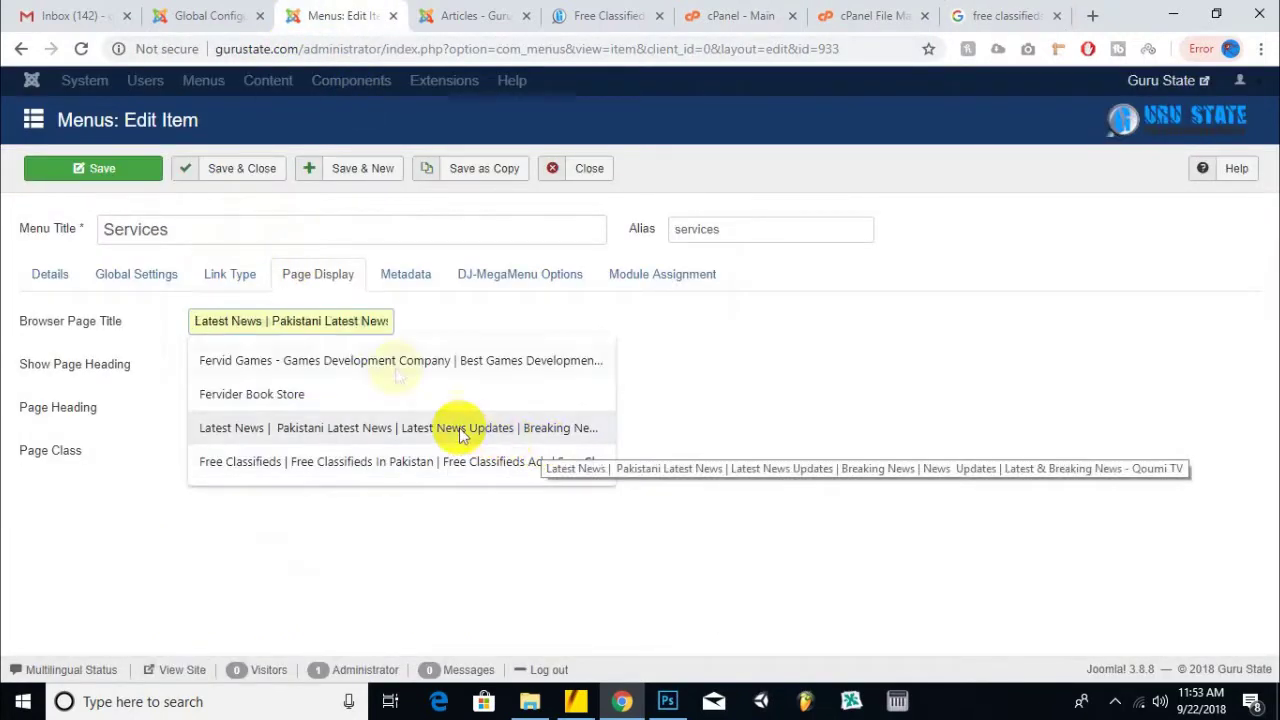
click(369, 314)
text(Services |)
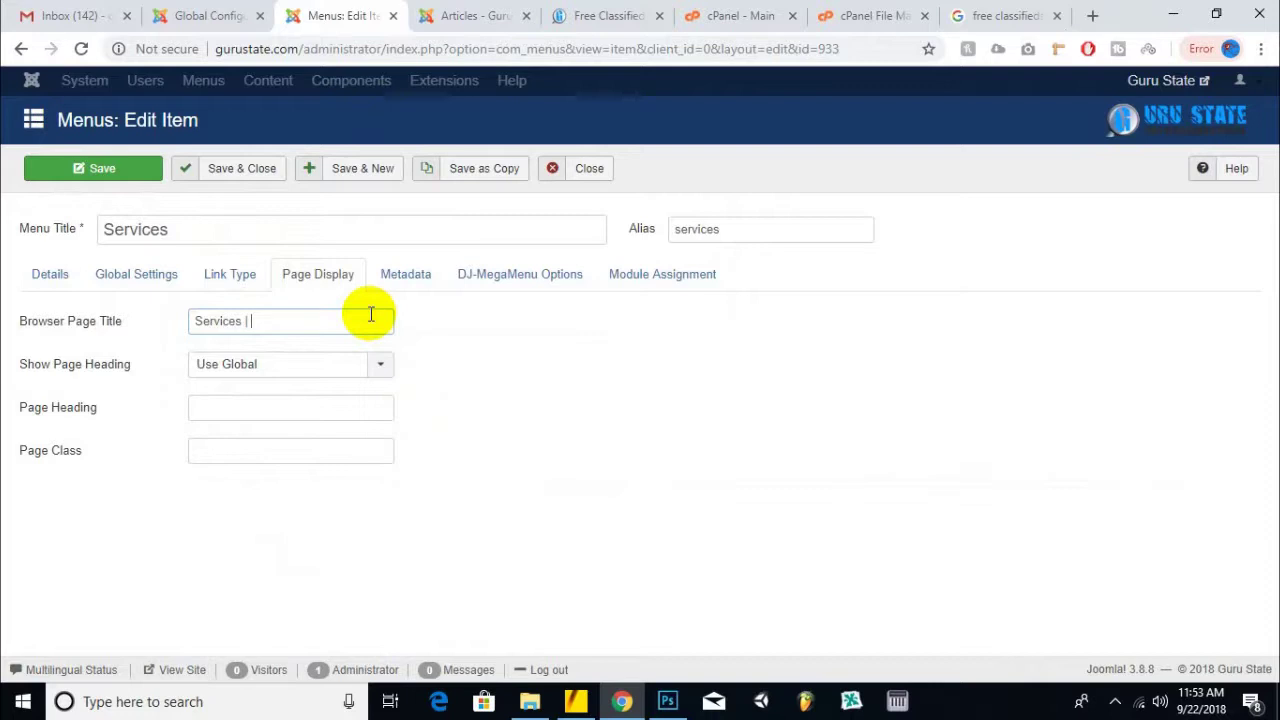
text(Serv)
text(ices Ads)
text( | Post Free Services)
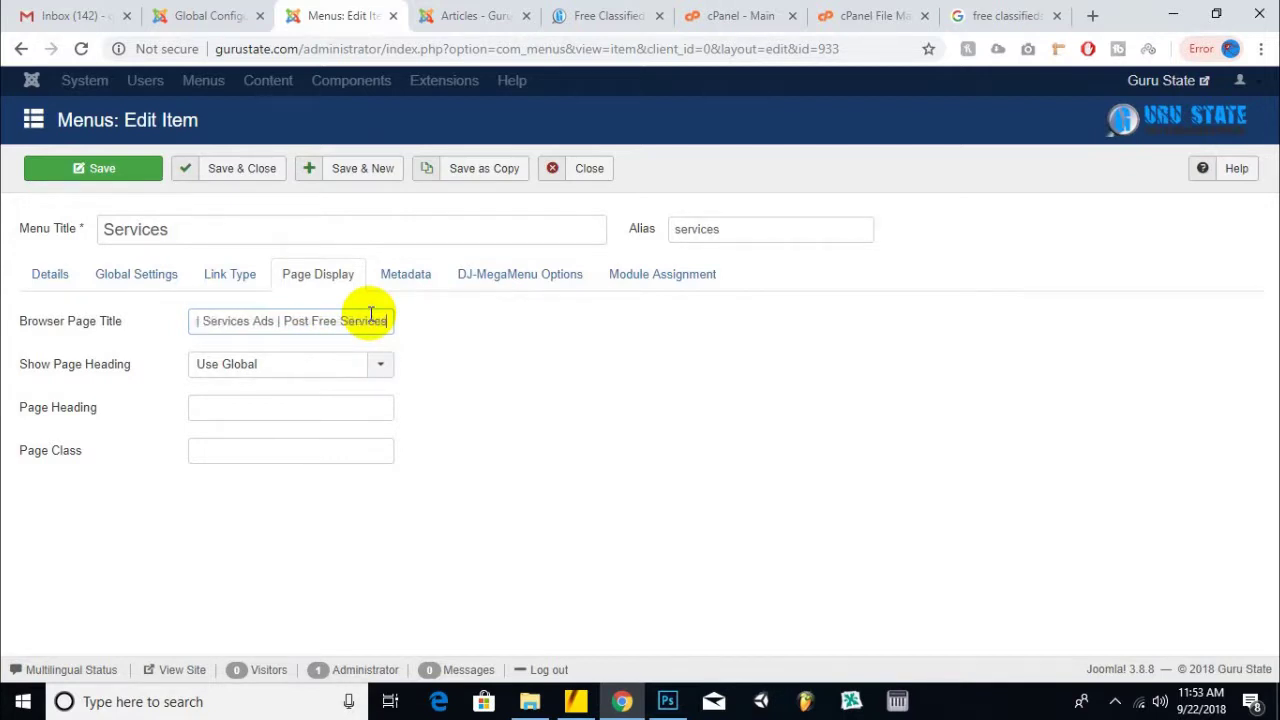
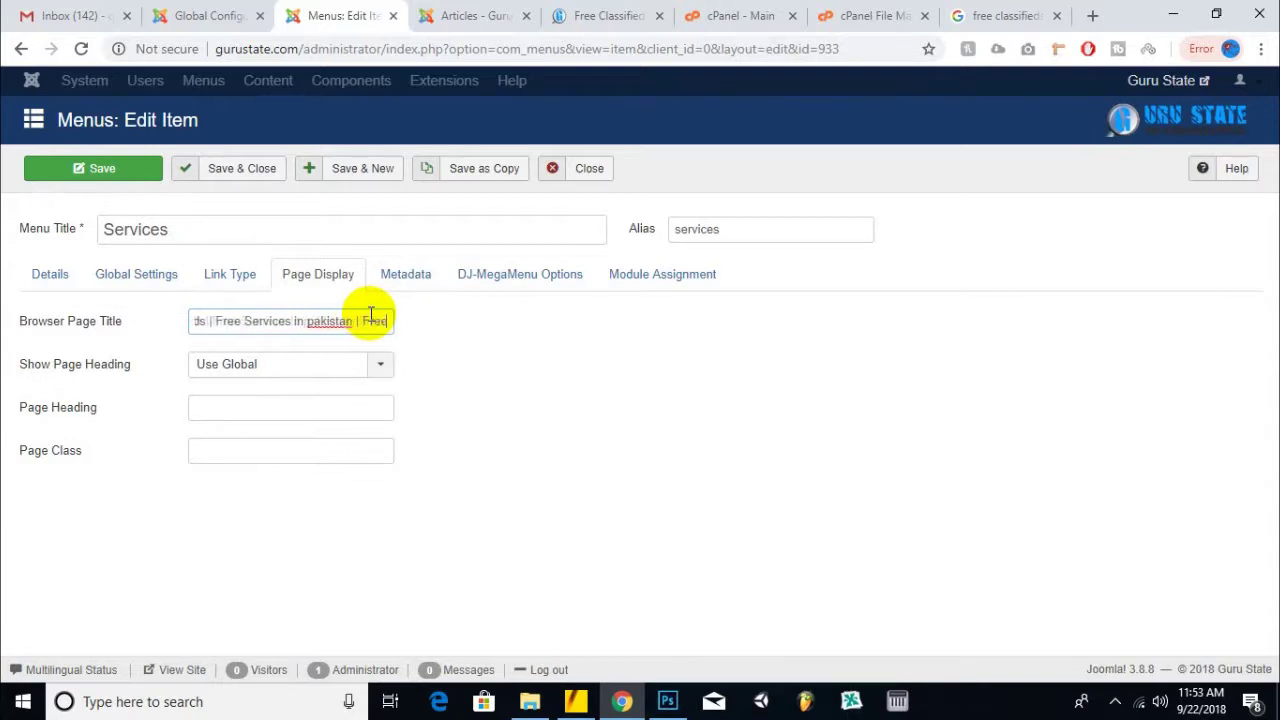
- Finish the Services browser page title with 'Services Classified Ads In Pakistan'
text(er)
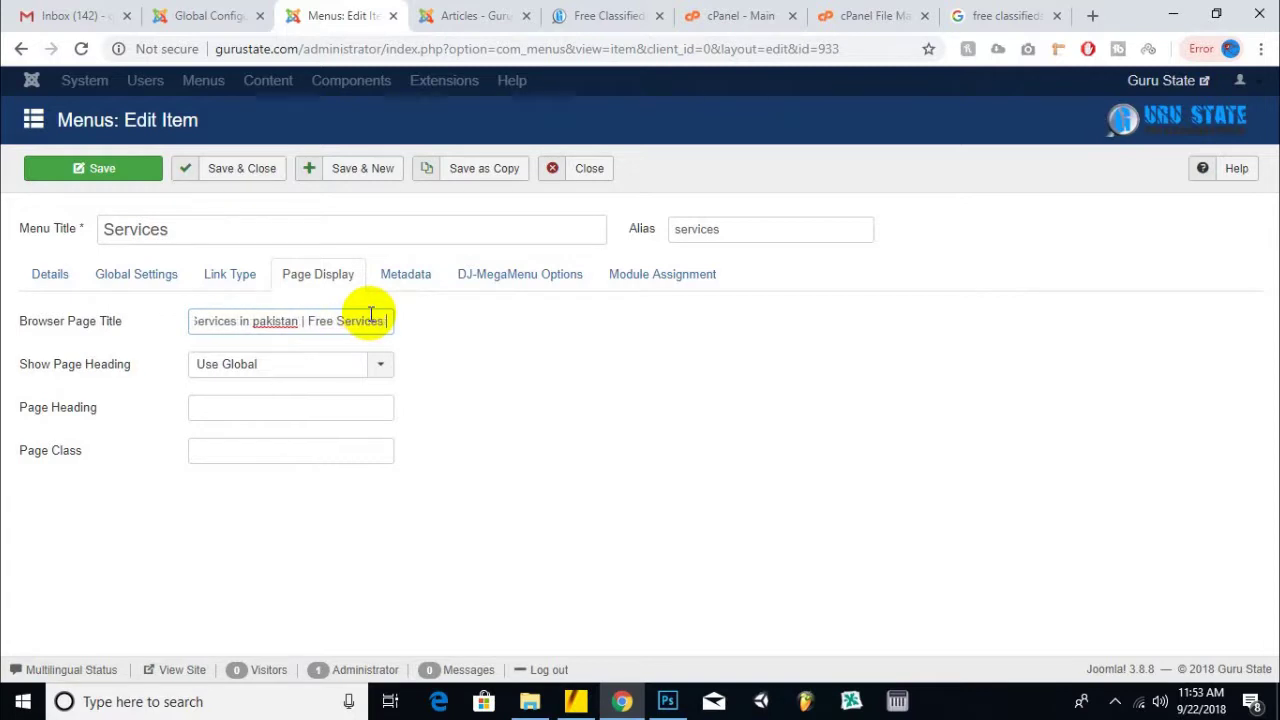
text(vices Classified Ads)
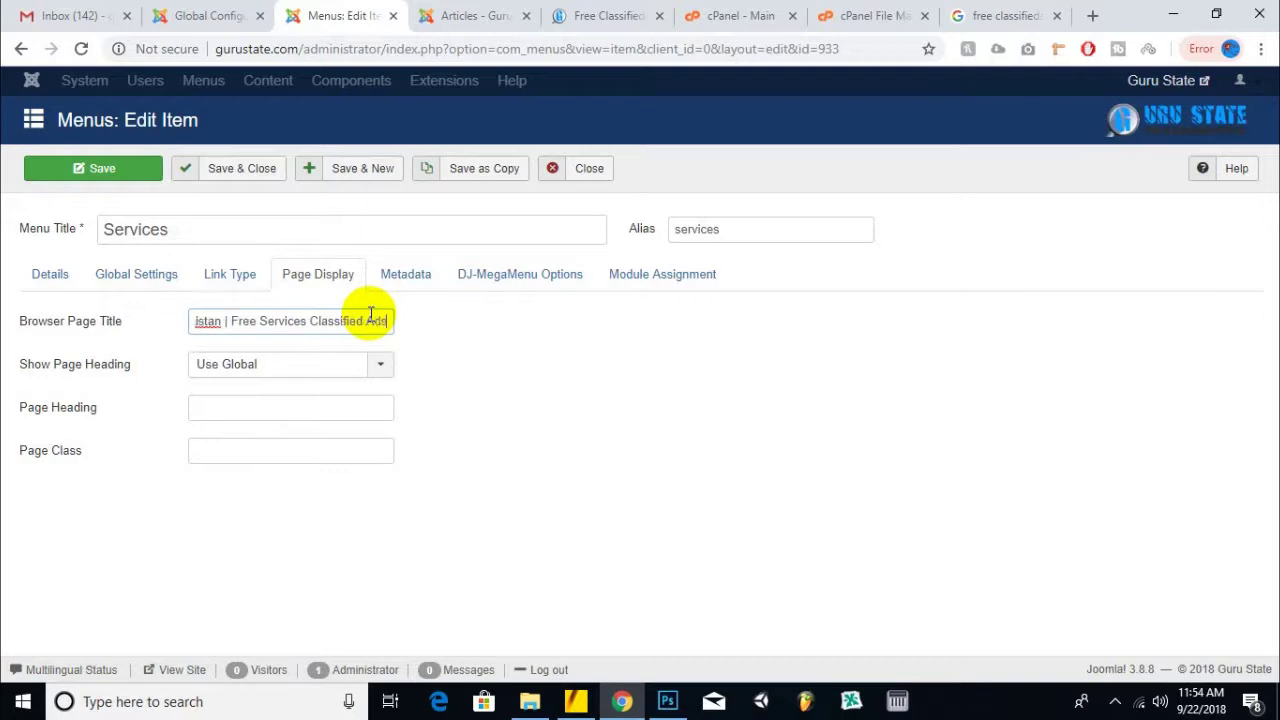
text(n P)
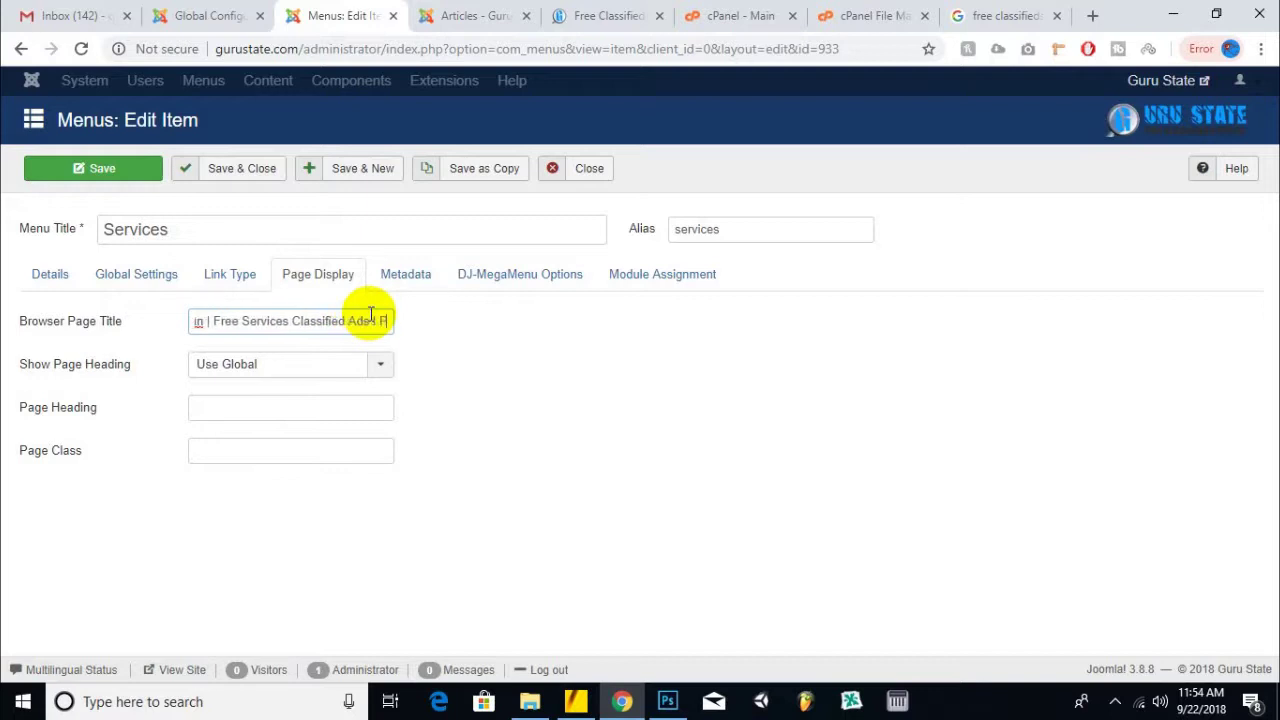
text(akistan)
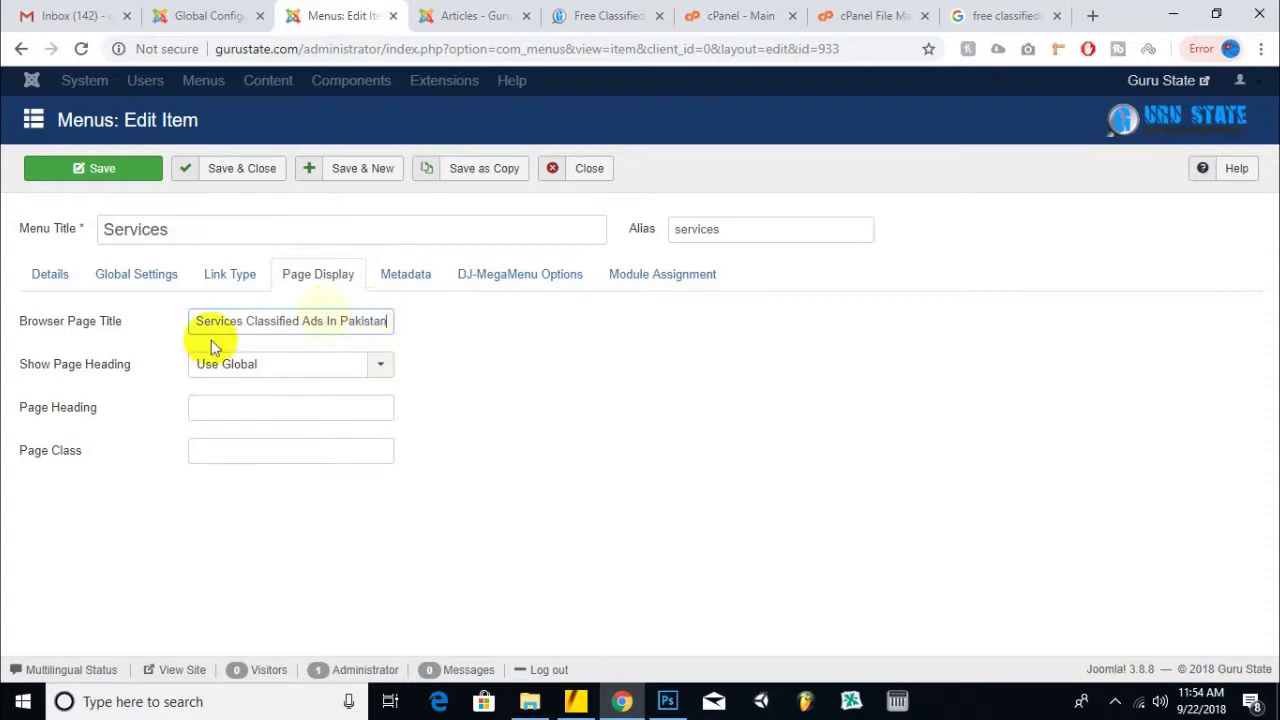
drag(330, 323, 277, 345)
- Move between the Page Display and Metadata tabs, then settle in the Meta Keywords box
click(286, 321)
click(405, 277)
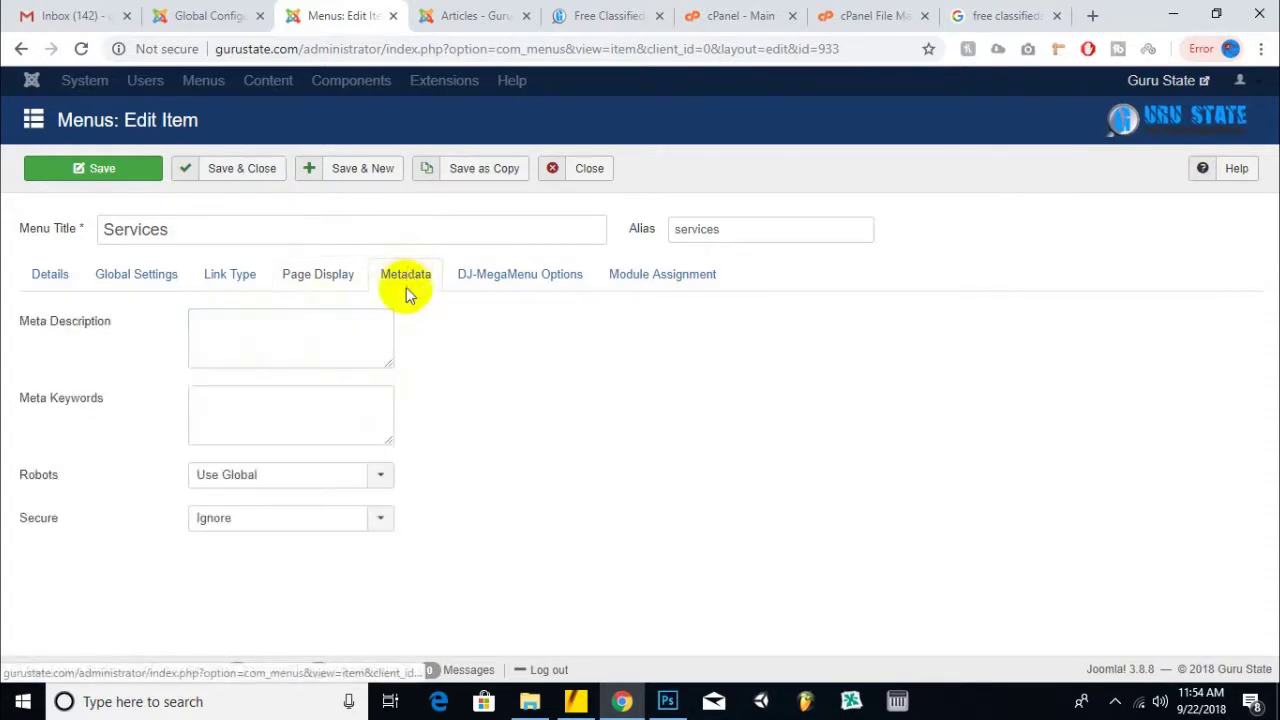
click(277, 406)
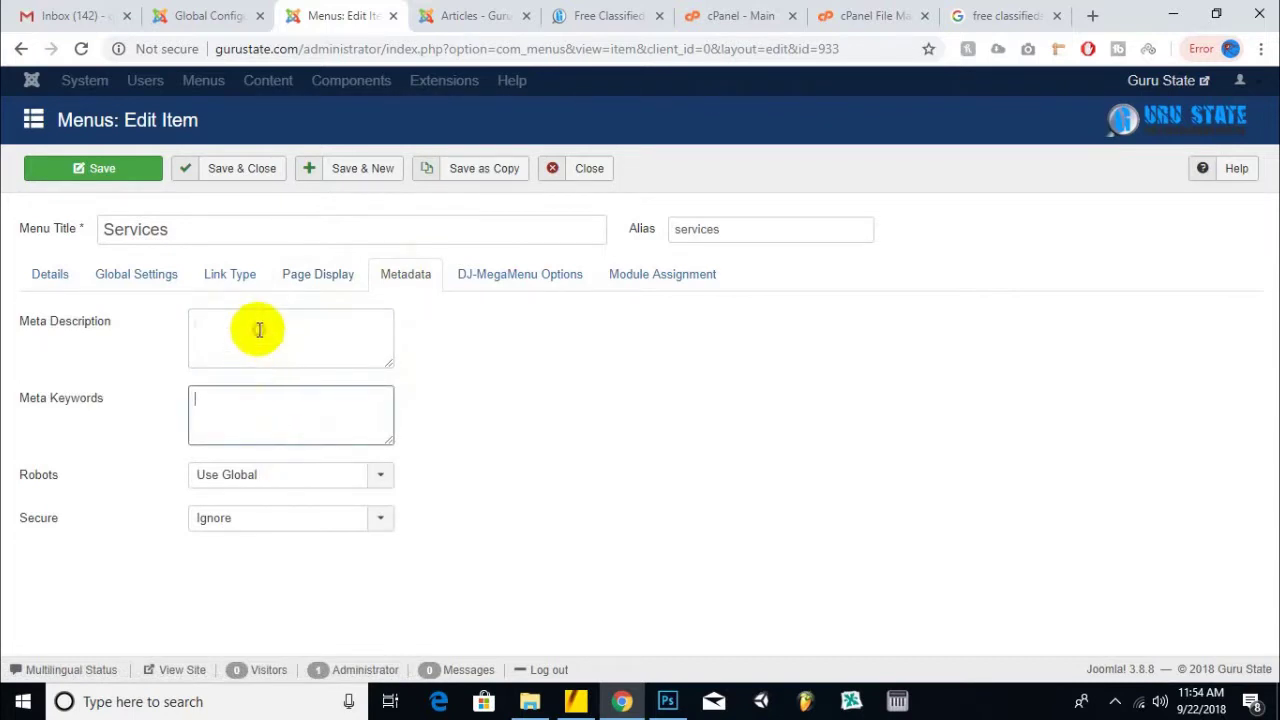
click(257, 329)
click(257, 417)
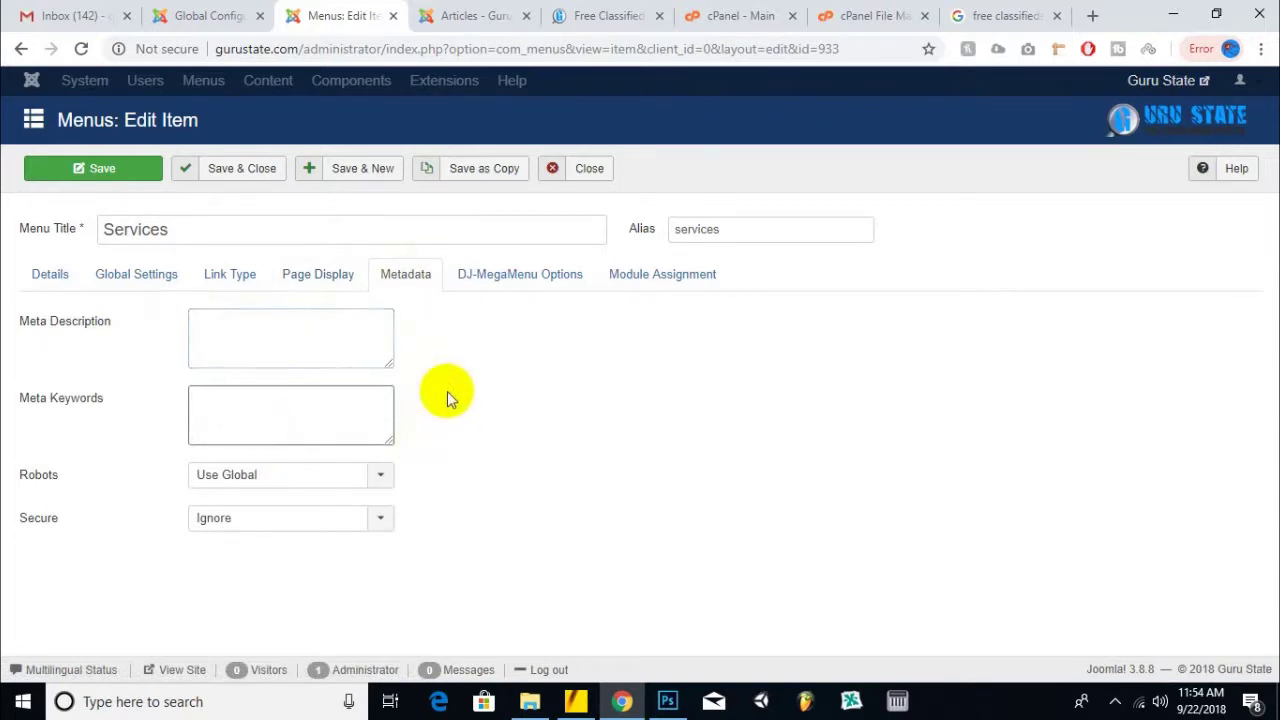
click(310, 280)
double_click(203, 320)
click(405, 276)
click(262, 412)
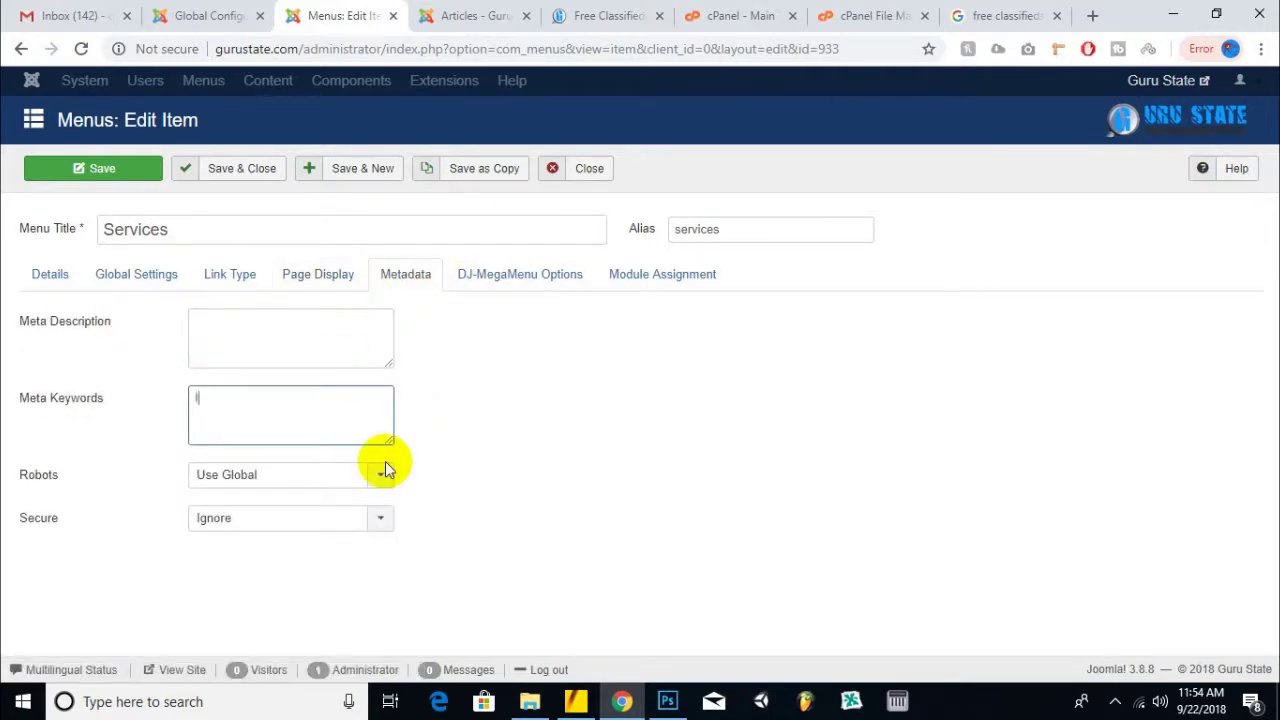
- Enter four meta keywords, from 'Best Services In Pakistan' to 'Best Free Ads For Services'
text(IT Services)
key(BackSpace)
key(BackSpace)
key(BackSpace)
key(BackSpace)
key(BackSpace)
key(BackSpace)
key(BackSpace)
key(BackSpace)
key(BackSpace)
key(BackSpace)
text(B)
key(BackSpace)
text(Best Services In Pakistan )
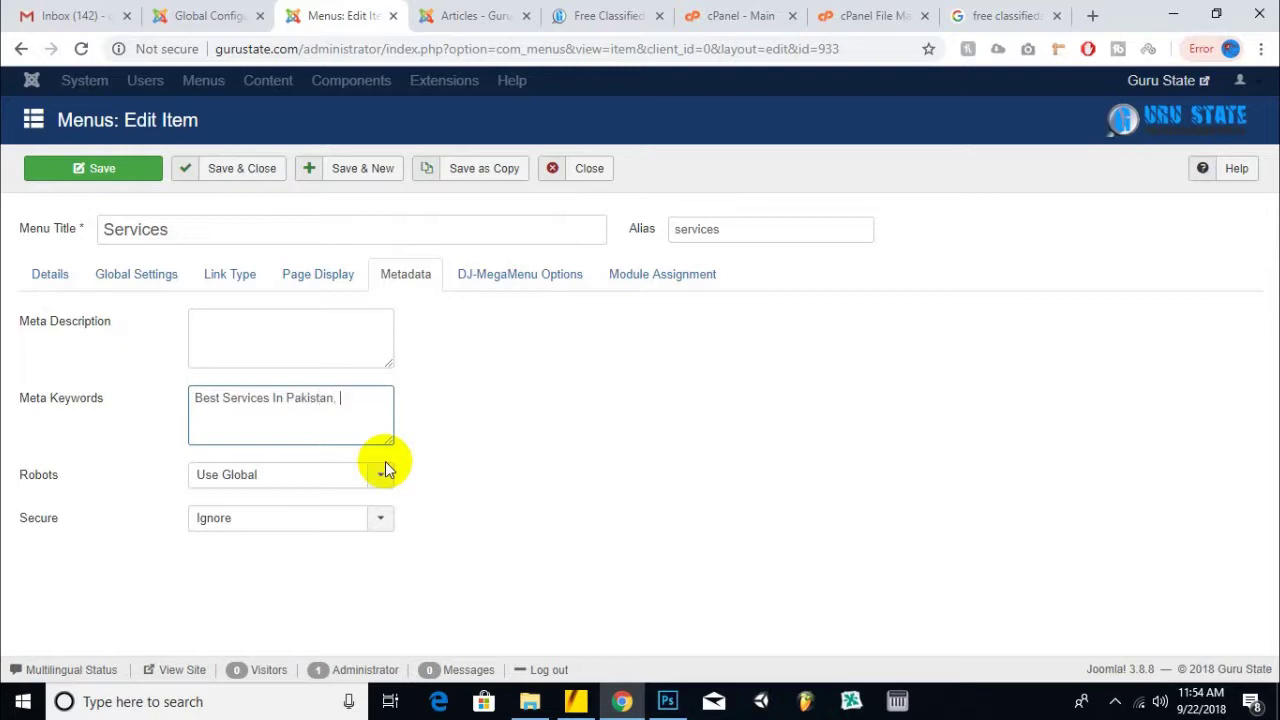
text( Free Service Classified)
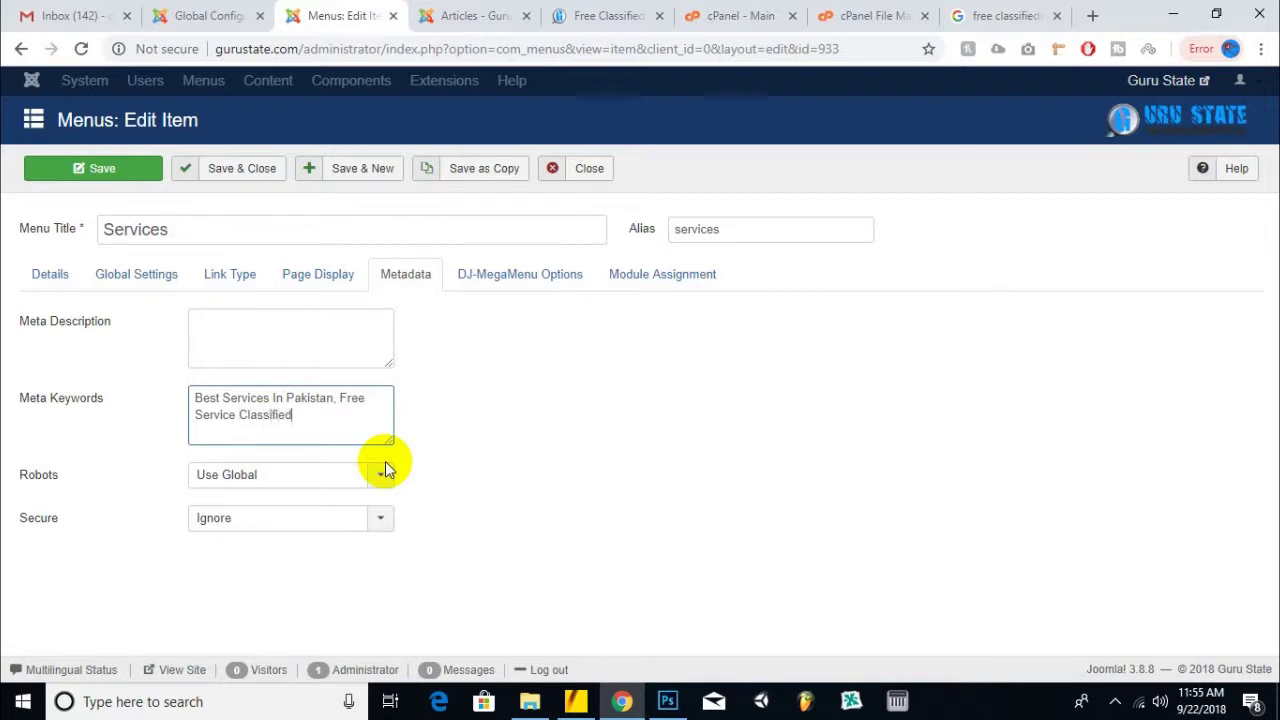
text(s Portal, Best Pakistani Services Website, Be)
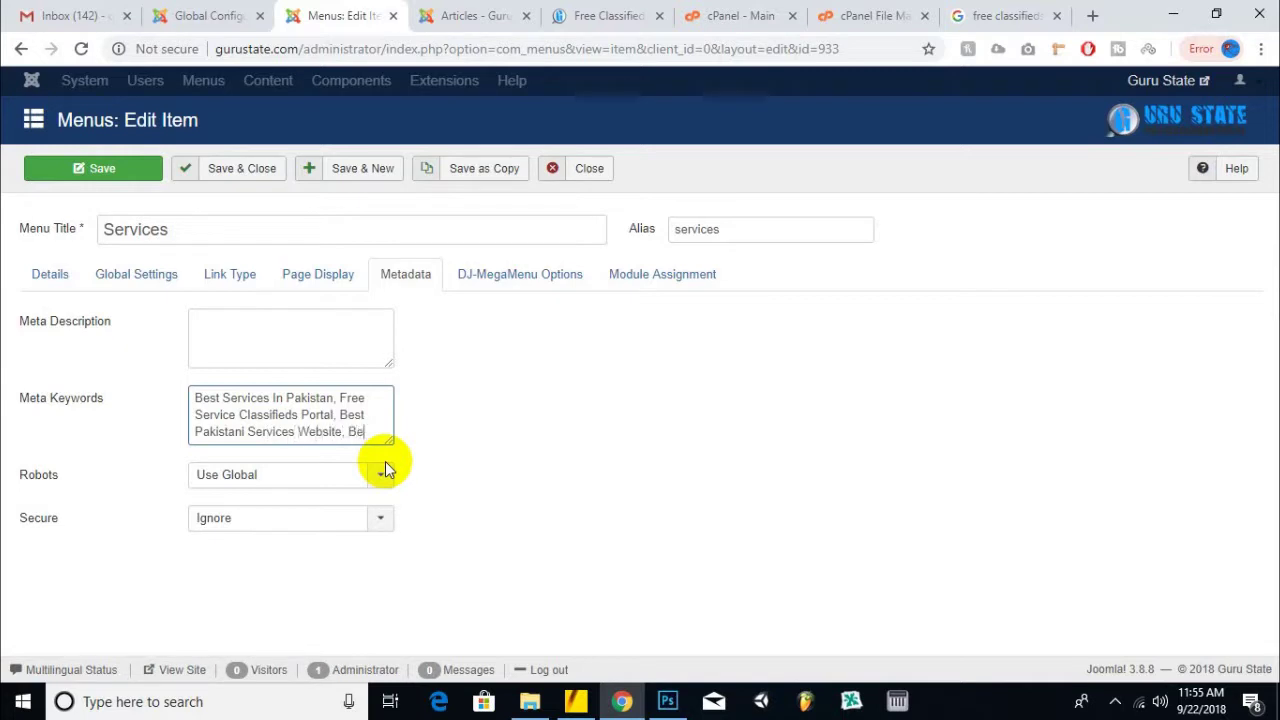
text(st Free )
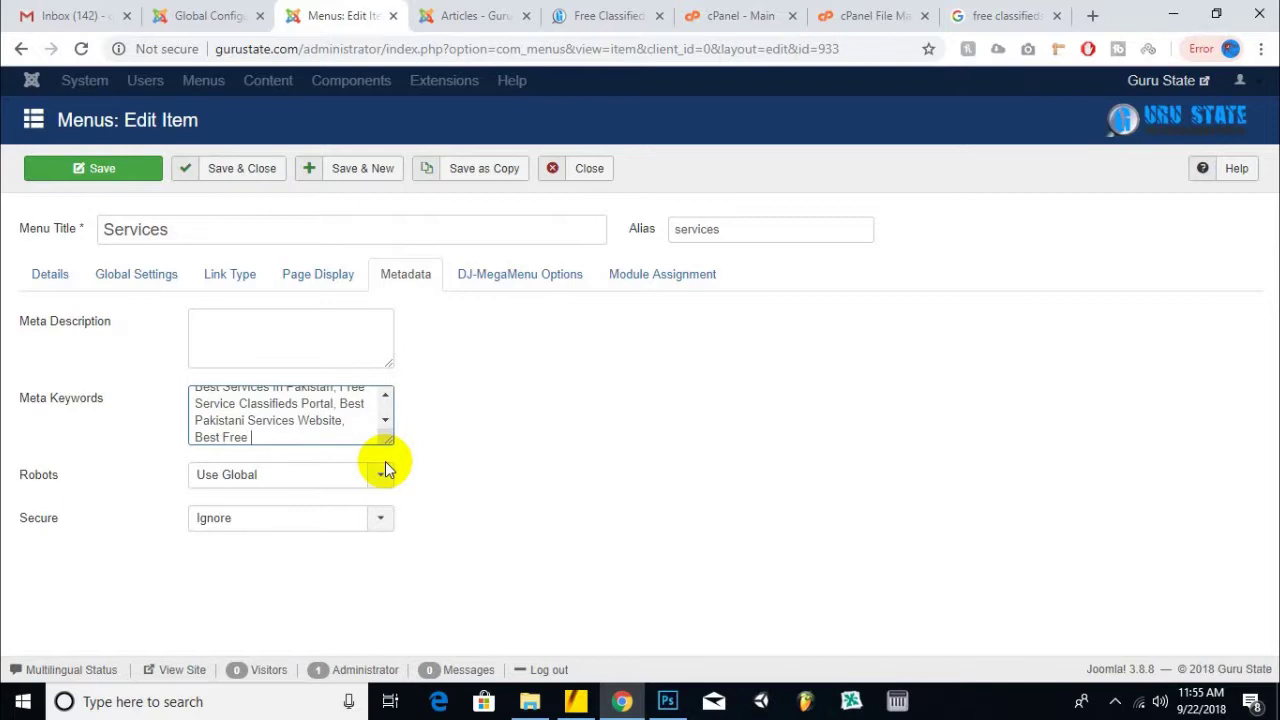
text(Ads For Services)
click(346, 326)
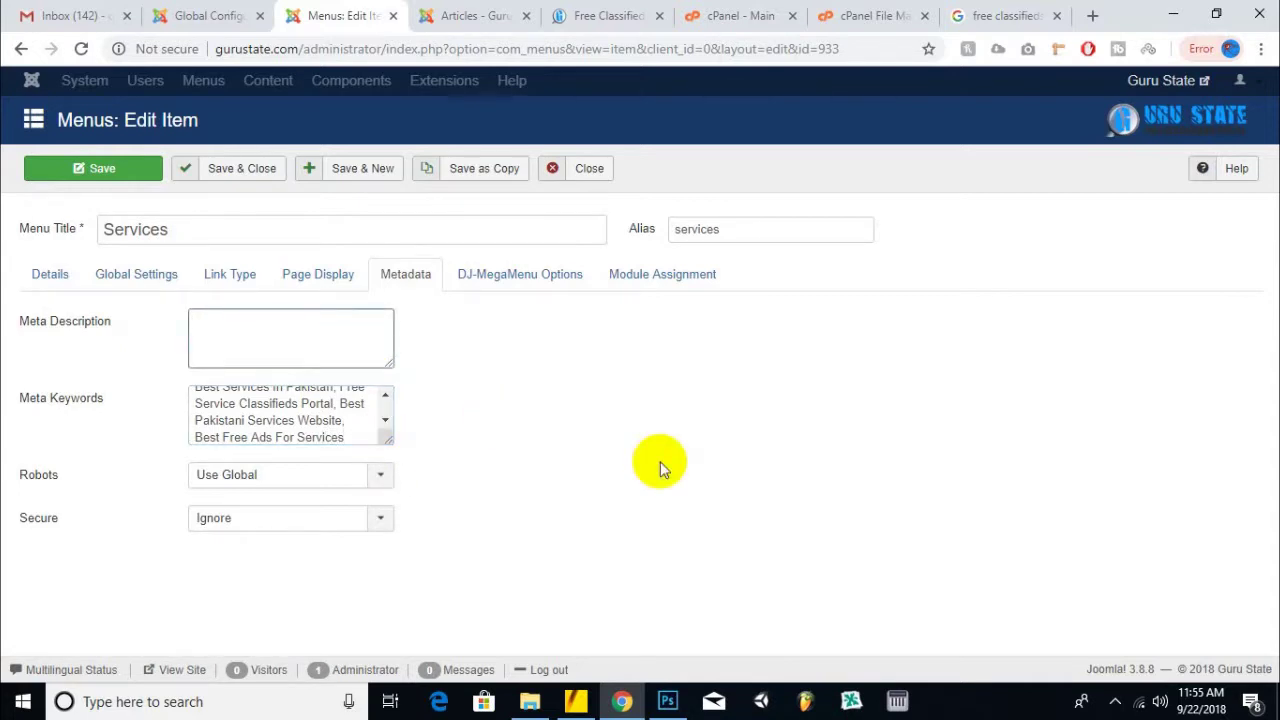
click(330, 285)
- Write a Services meta description about placing free ads in Pakistan, UAE, India and worldwide
click(405, 276)
click(375, 322)
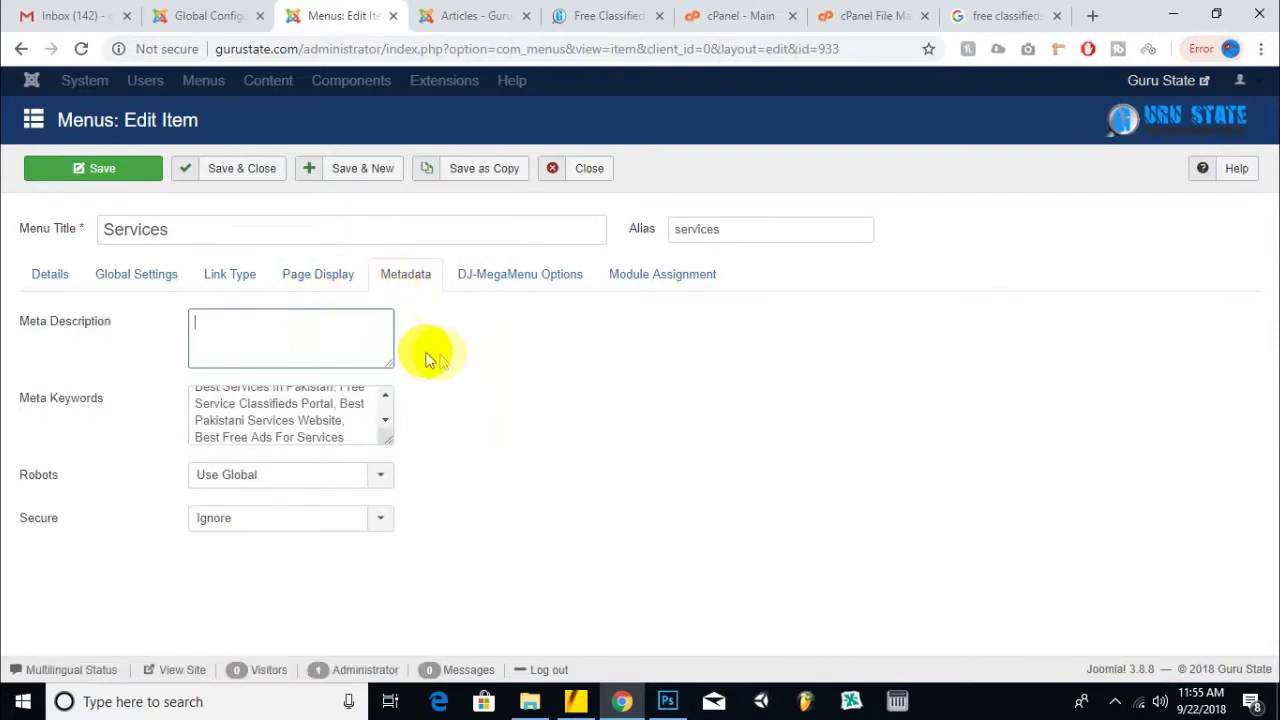
text(Gur)
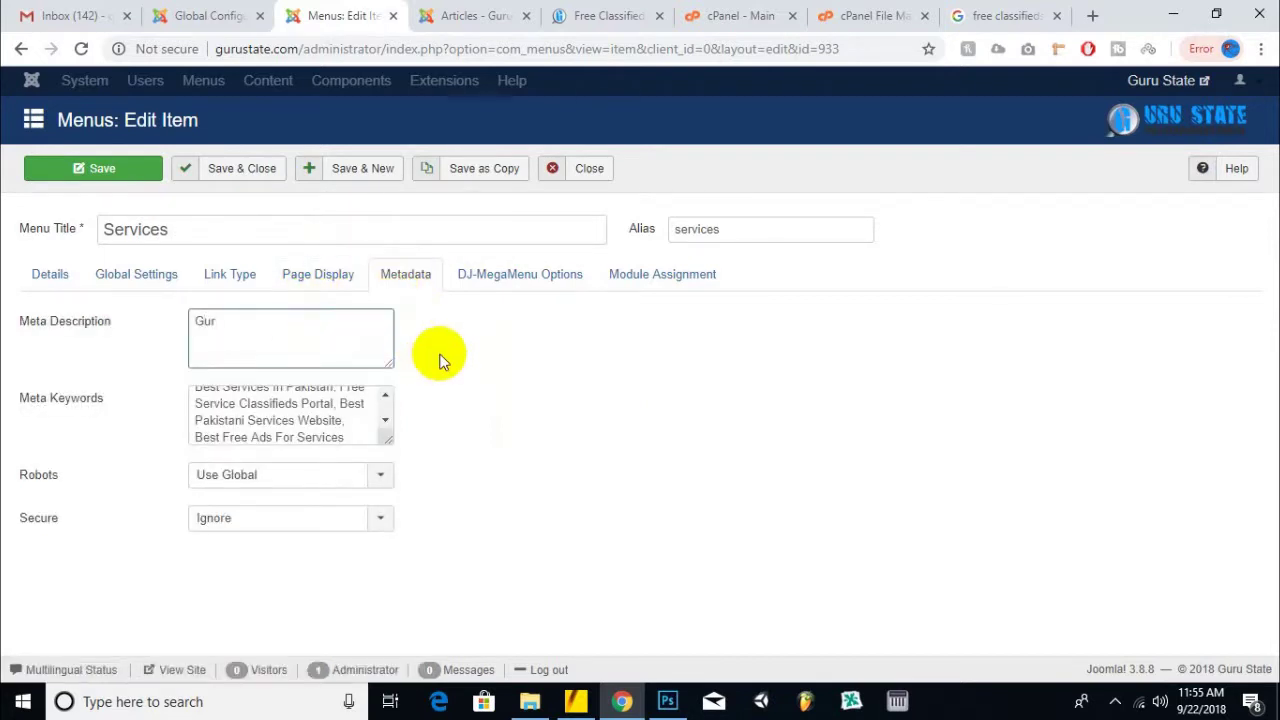
text(uState Services)
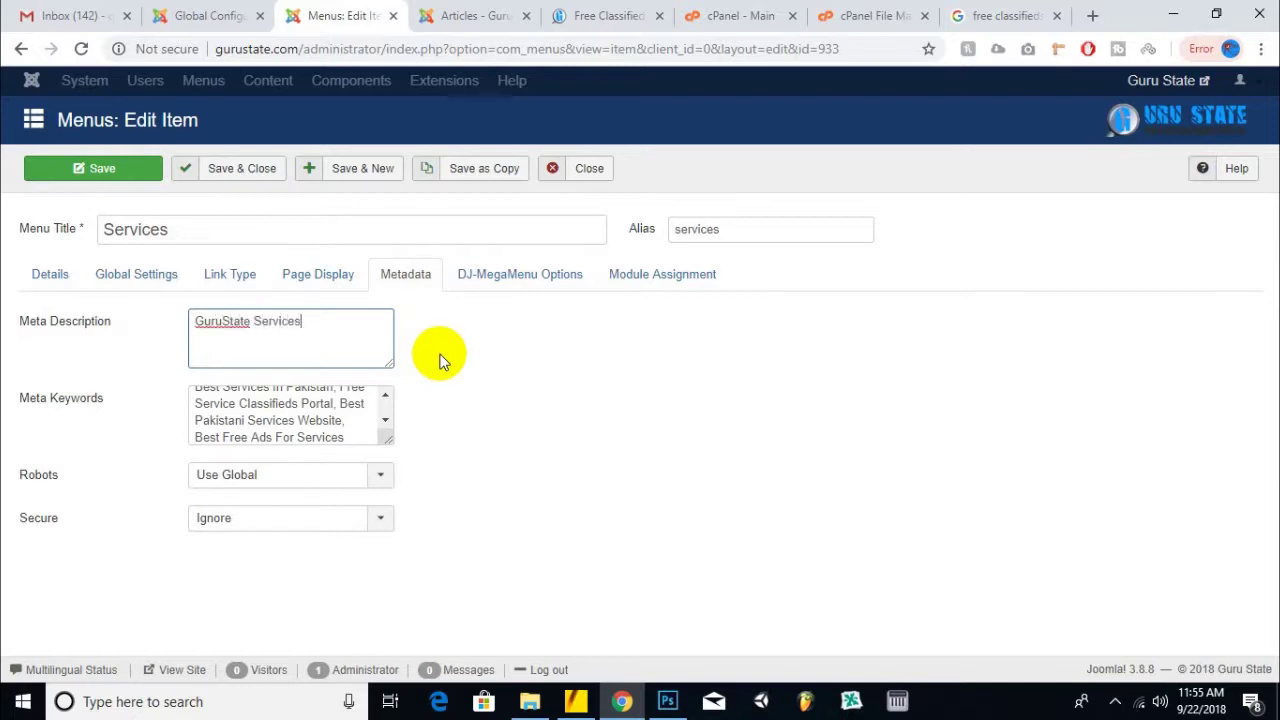
text( section is best free classified servic)
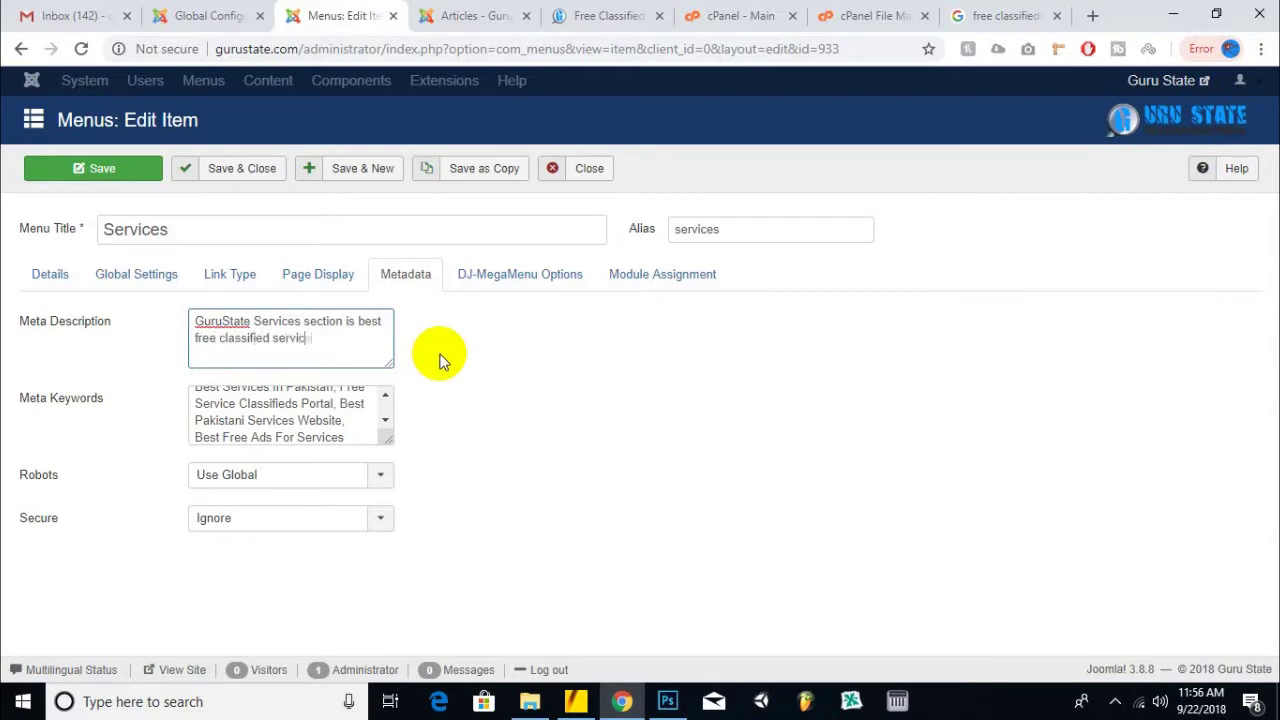
text(es section )
text(in p)
key(BackSpace)
key(BackSpace)
key(BackSpace)
key(BackSpace)
key(BackSpace)
key(BackSpace)
key(BackSpace)
key(BackSpace)
text(place for placing free ad)
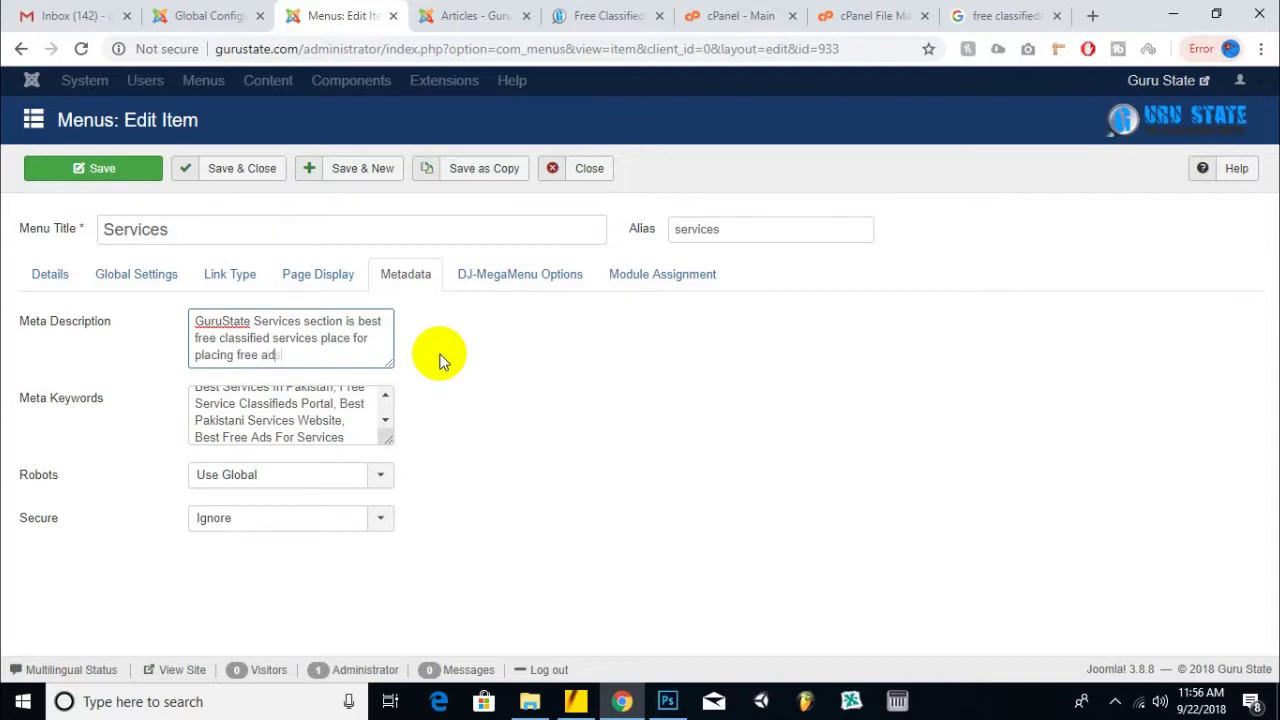
text(s for your services in pakistan, )
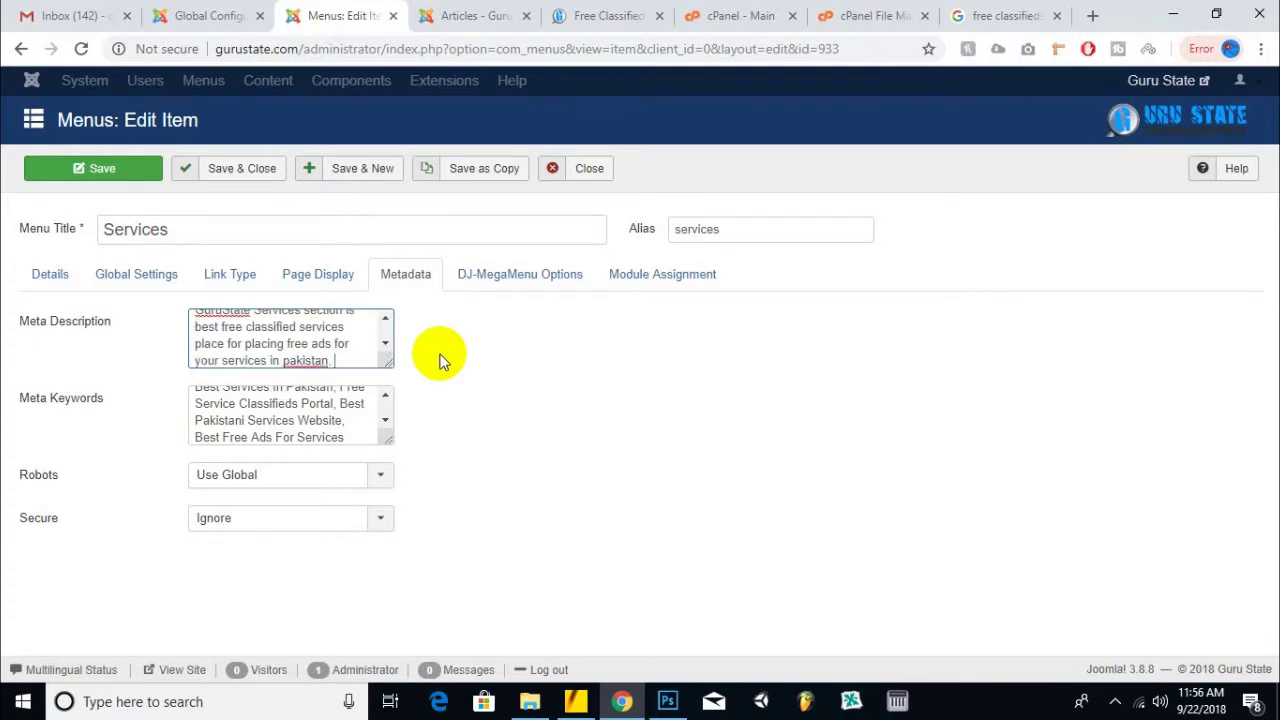
text(u)
key(BackSpace)
text(UAE)
key(BackSpace)
text(, India)
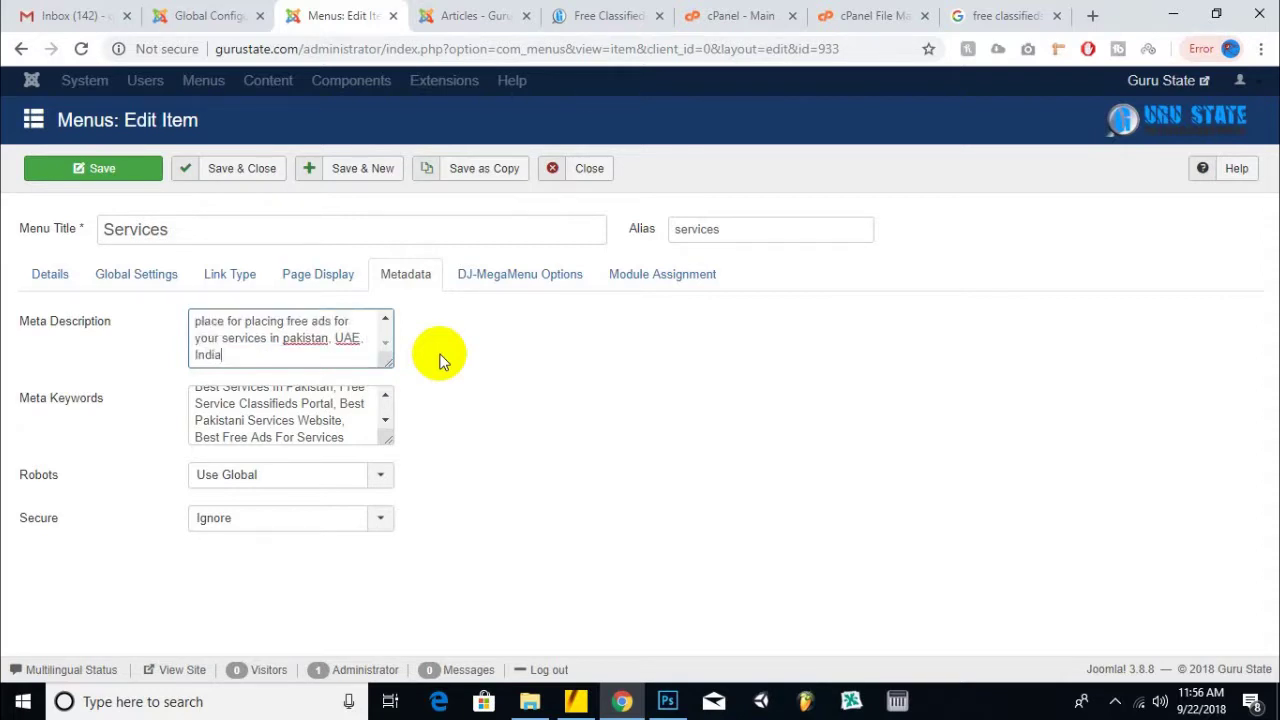
text( and worldwide)
- Save the Services menu item, confirm the metadata fields, then Save & Close
click(148, 178)
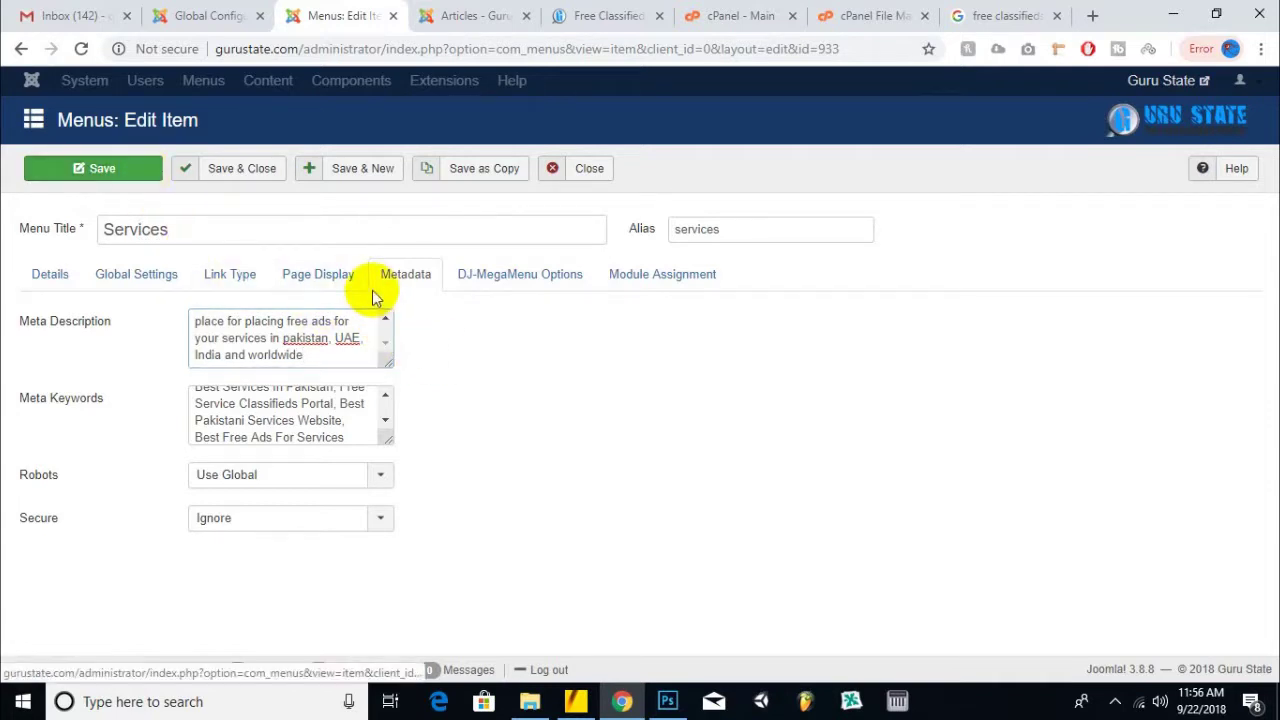
click(220, 193)
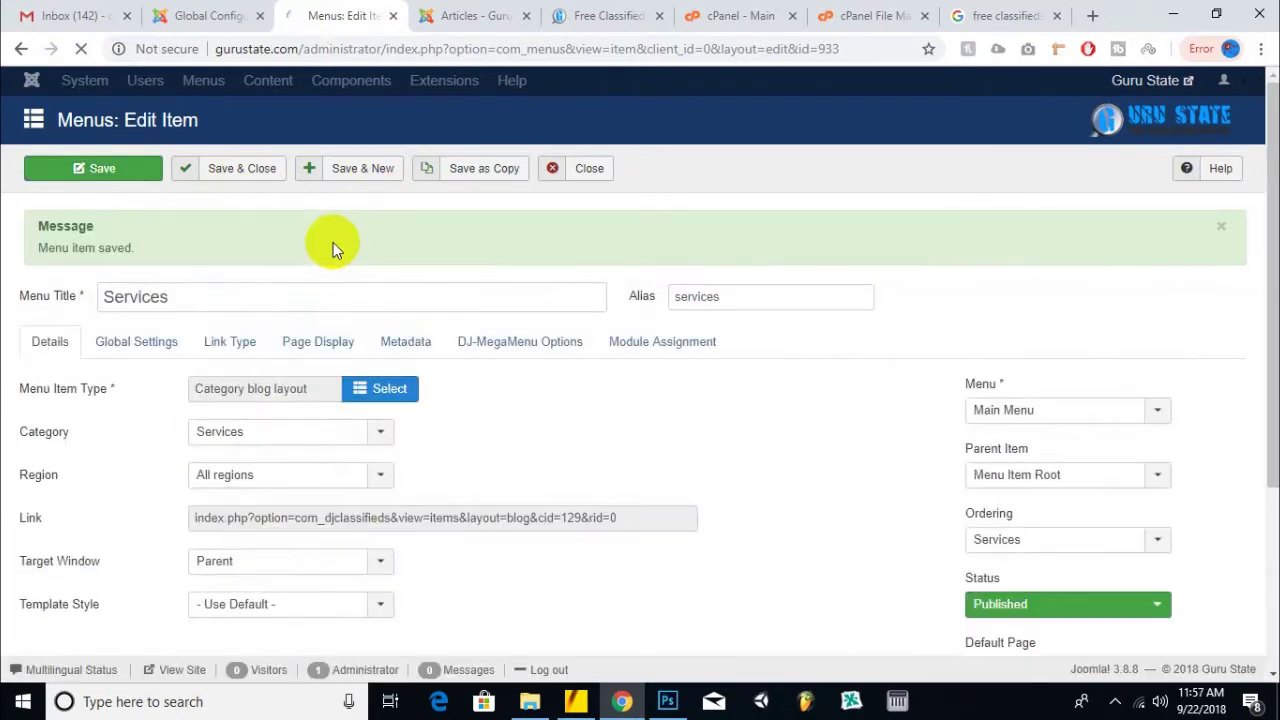
click(259, 173)
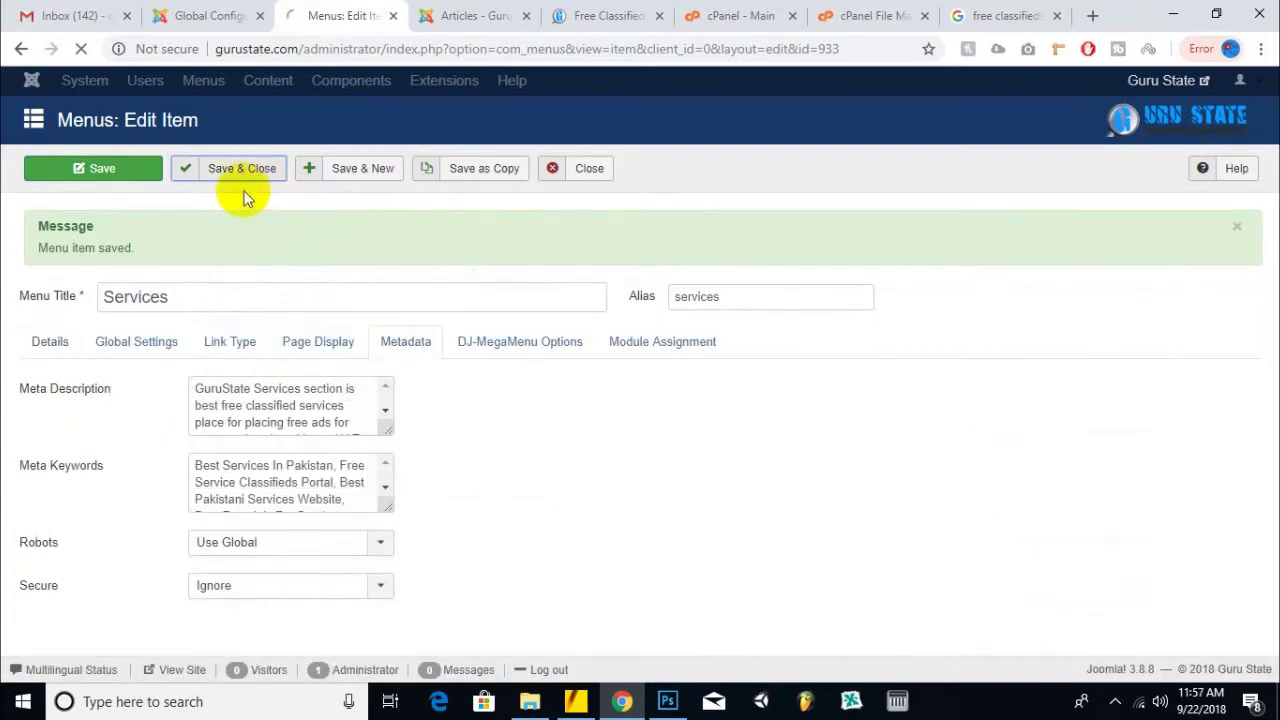
click(214, 15)
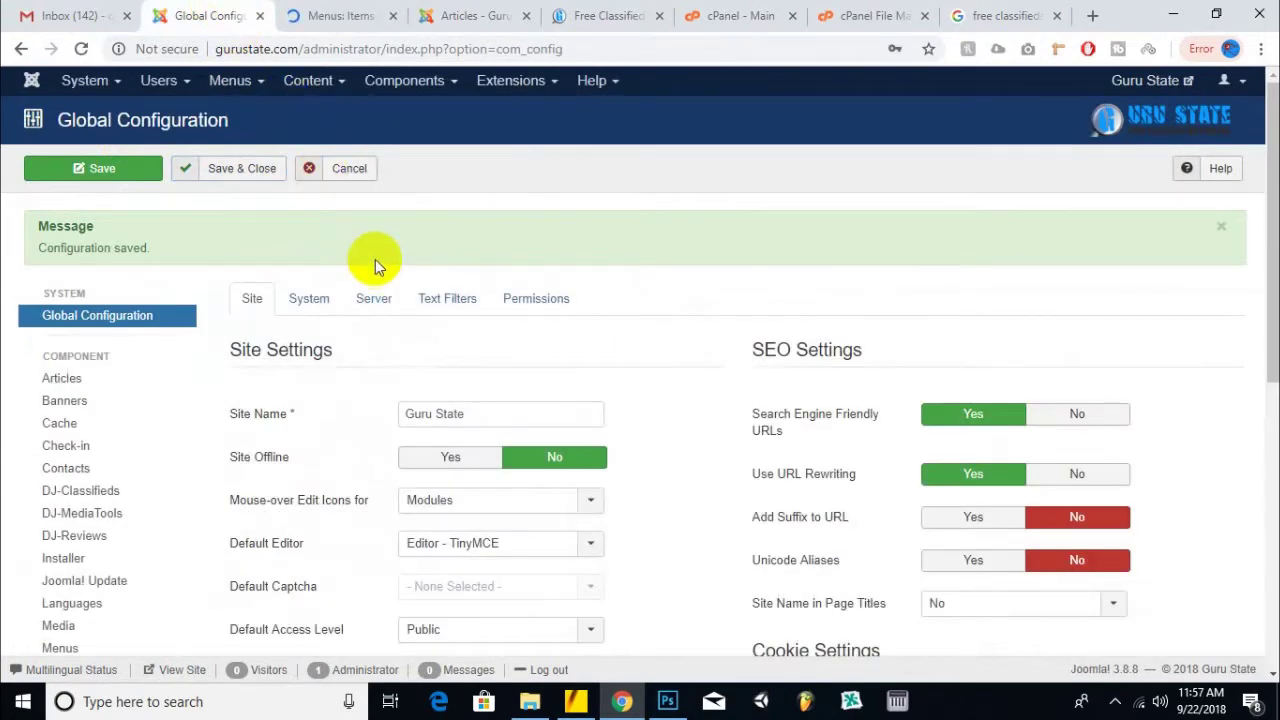
- Replace the Home title's ' - Guru State' ending with '| Free Classifieds India | Free Classifieds Dubai, UAE'
scroll(375, 259, down, 4)
click(333, 12)
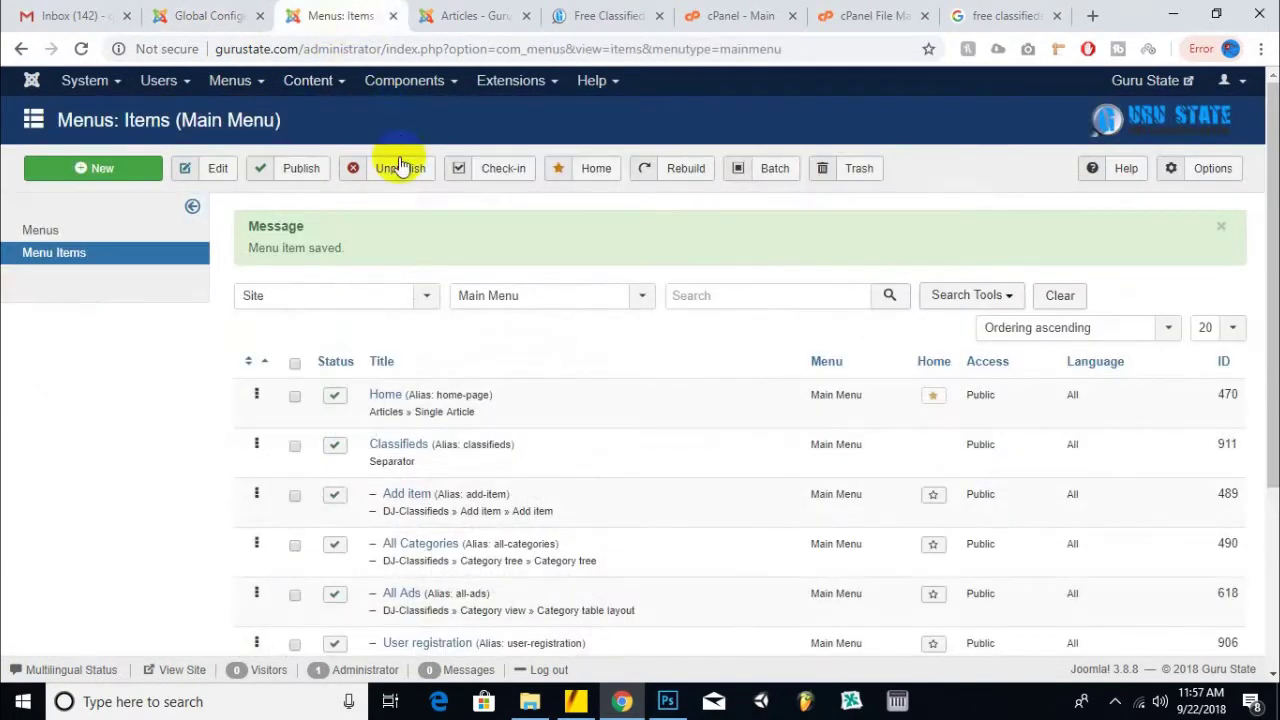
click(388, 396)
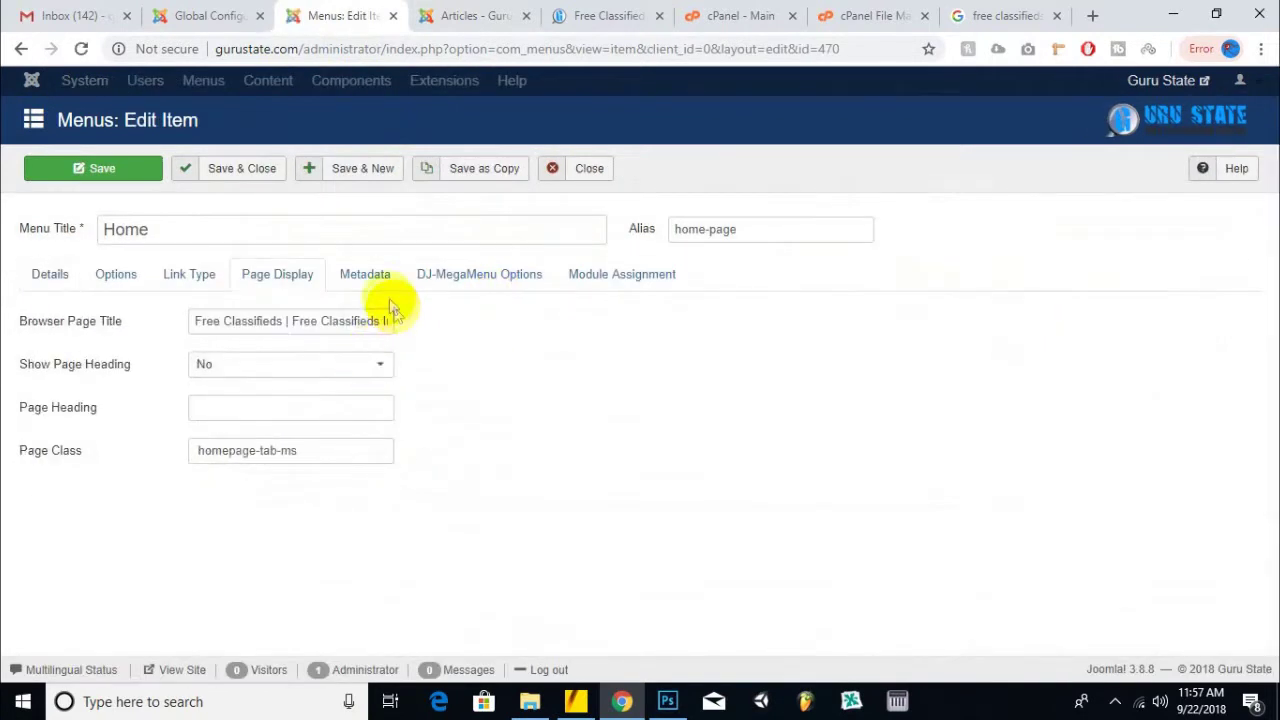
click(303, 322)
drag(303, 322, 553, 313)
click(300, 325)
click(388, 320)
drag(388, 320, 323, 326)
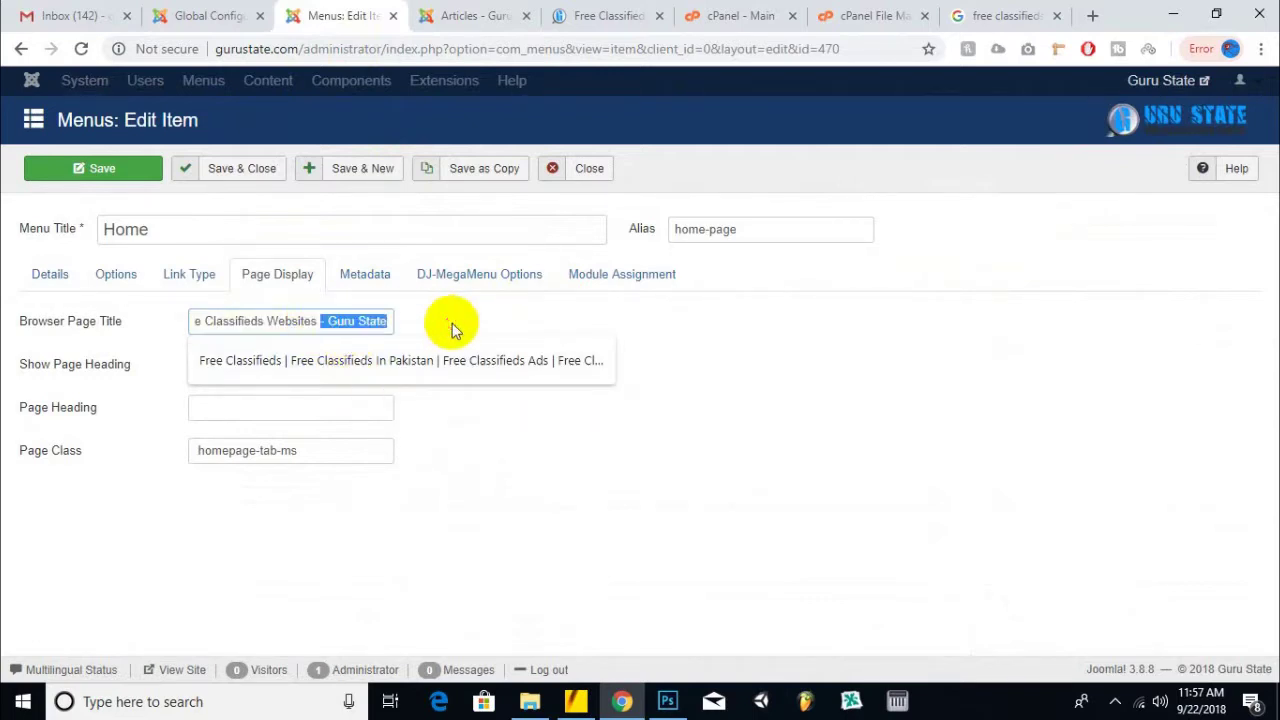
text(| Free C)
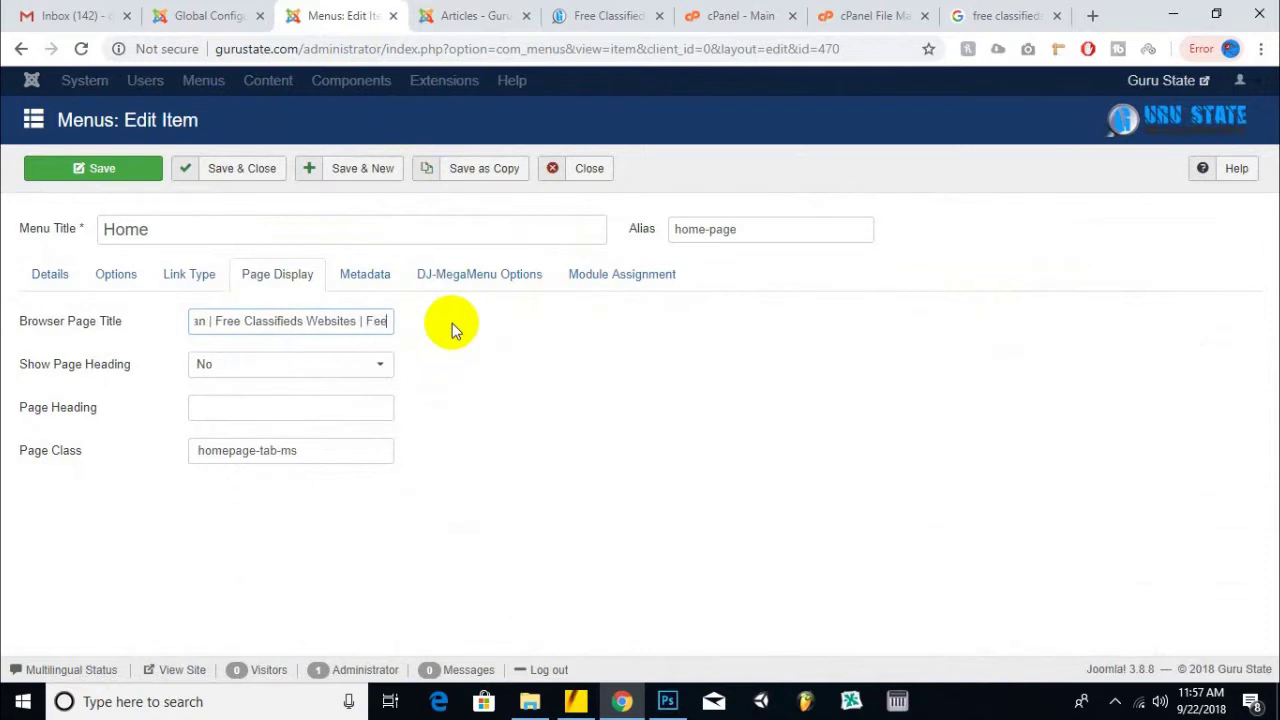
text(lassifieds )
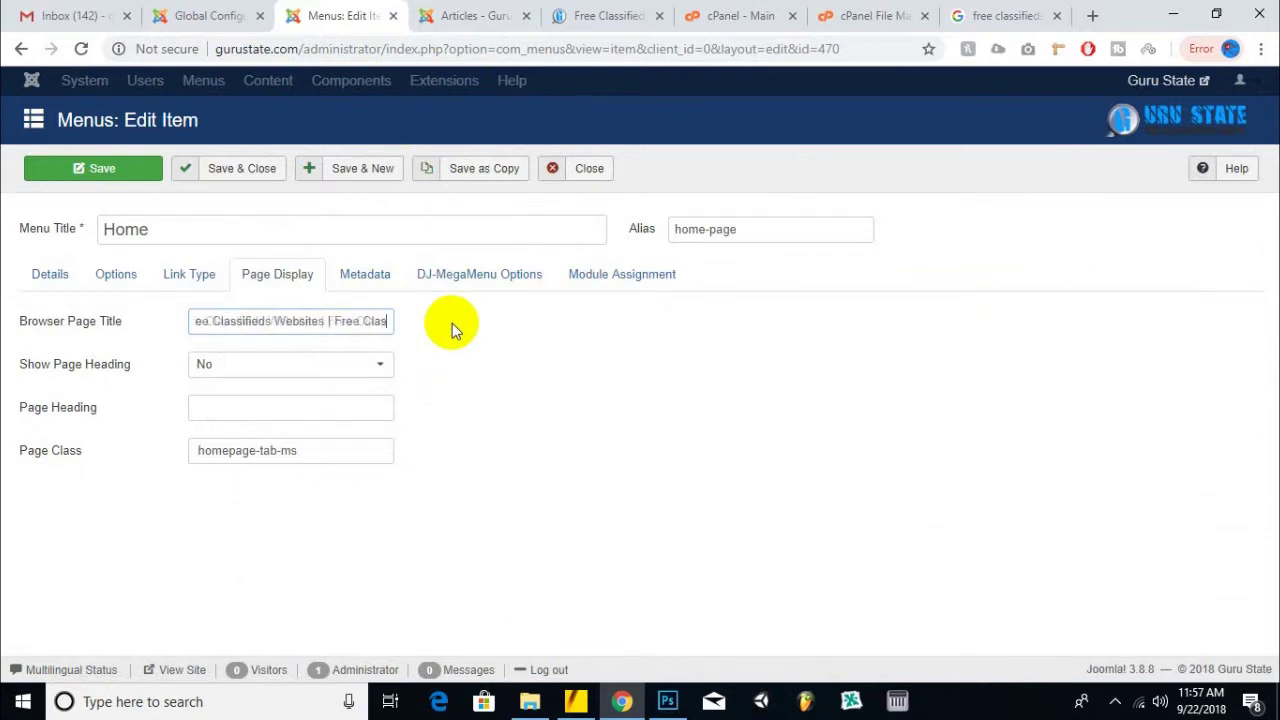
text(India)
text( | Fr)
text(ee Classifie)
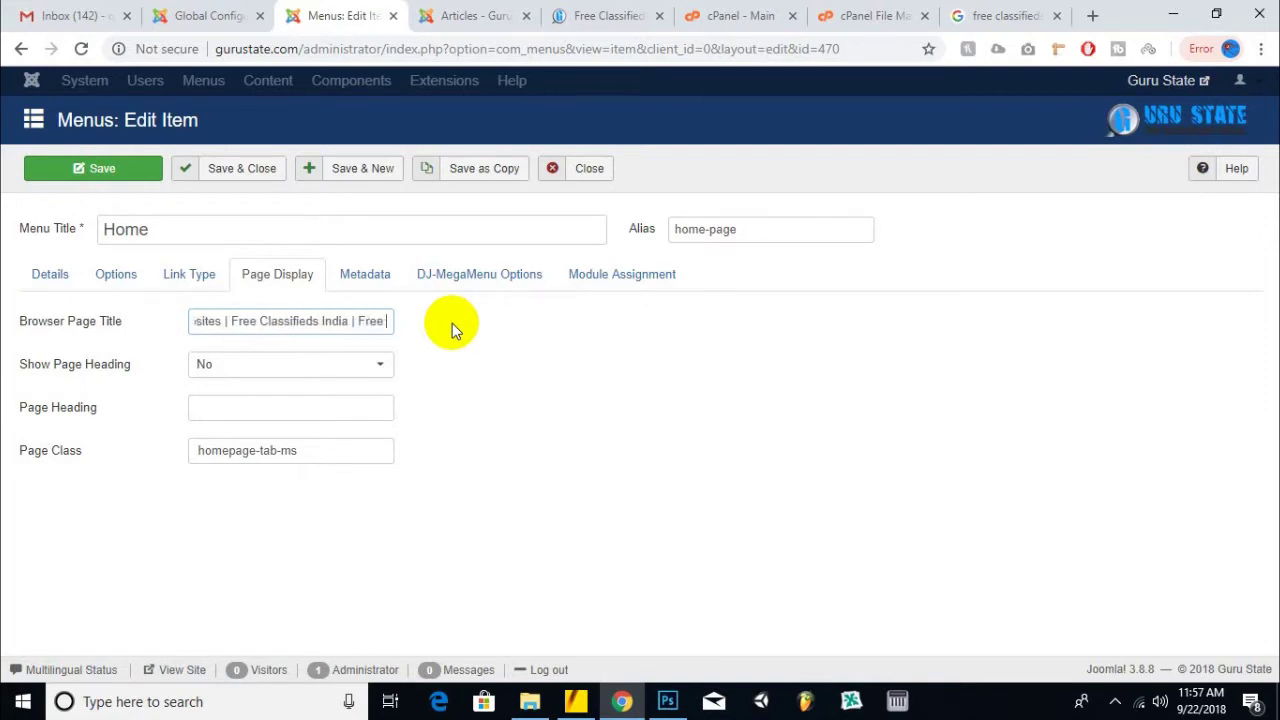
text(ds)
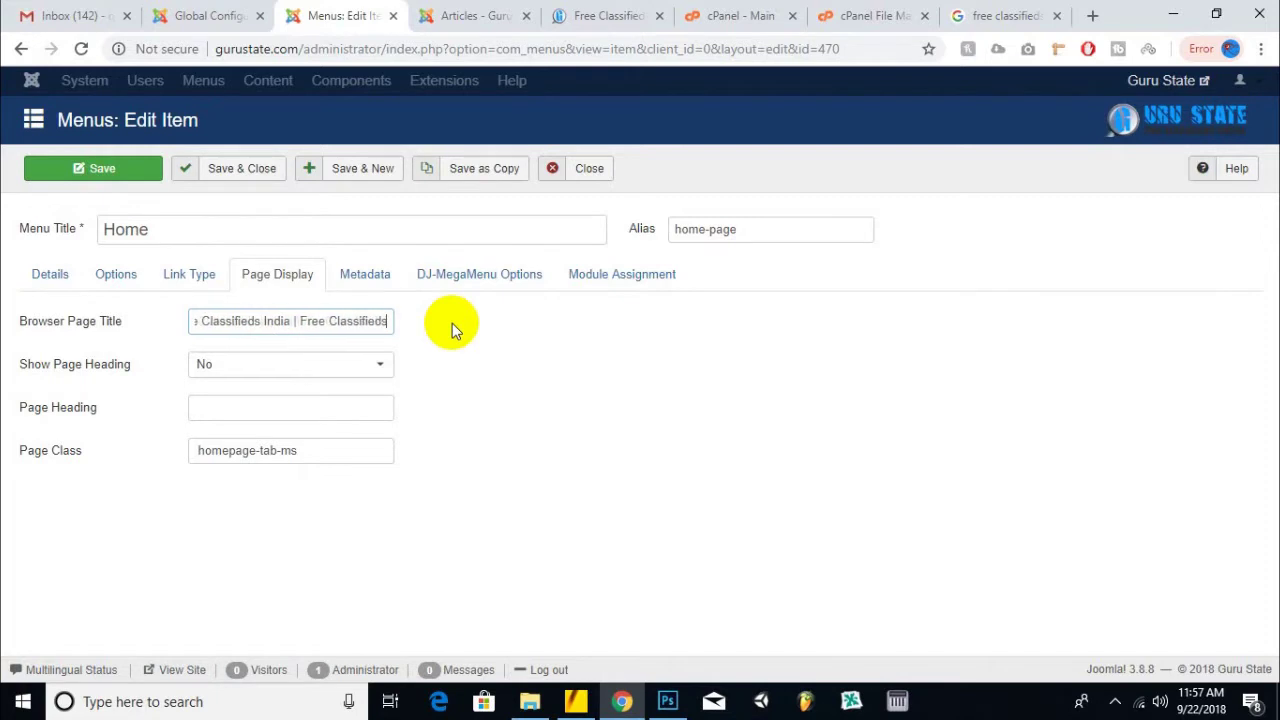
text( Dubai)
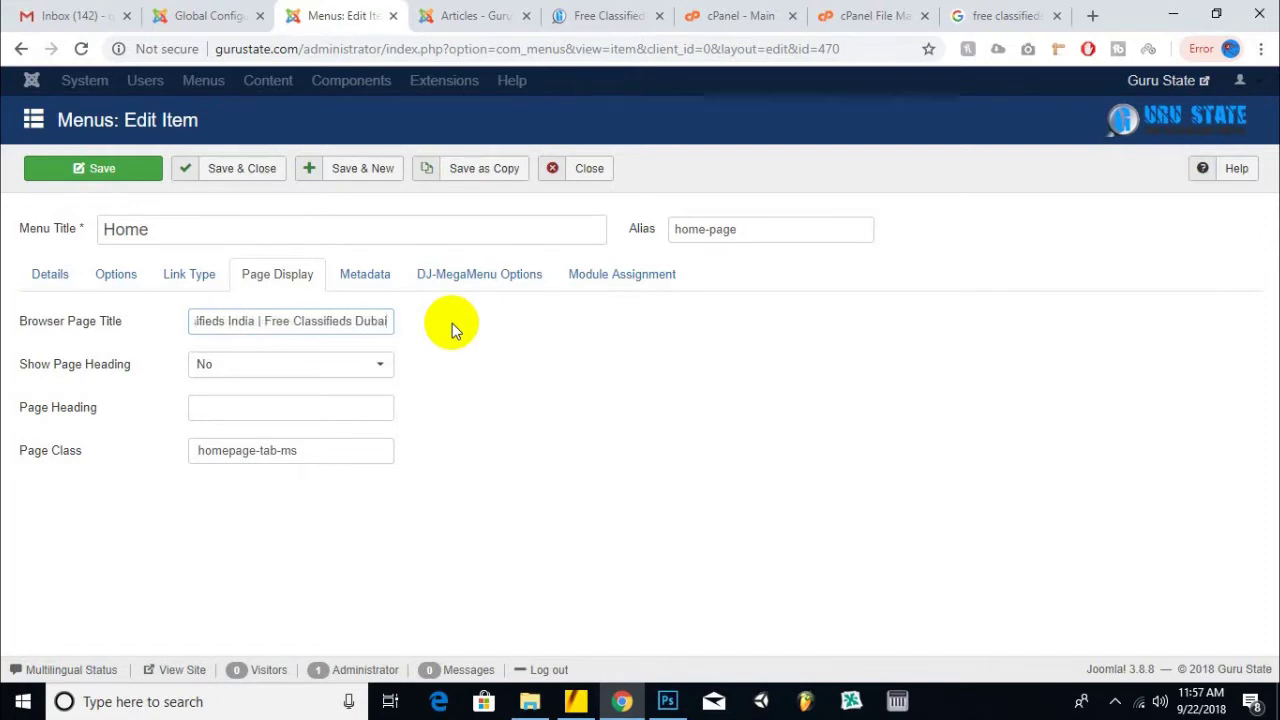
text(, UAE)
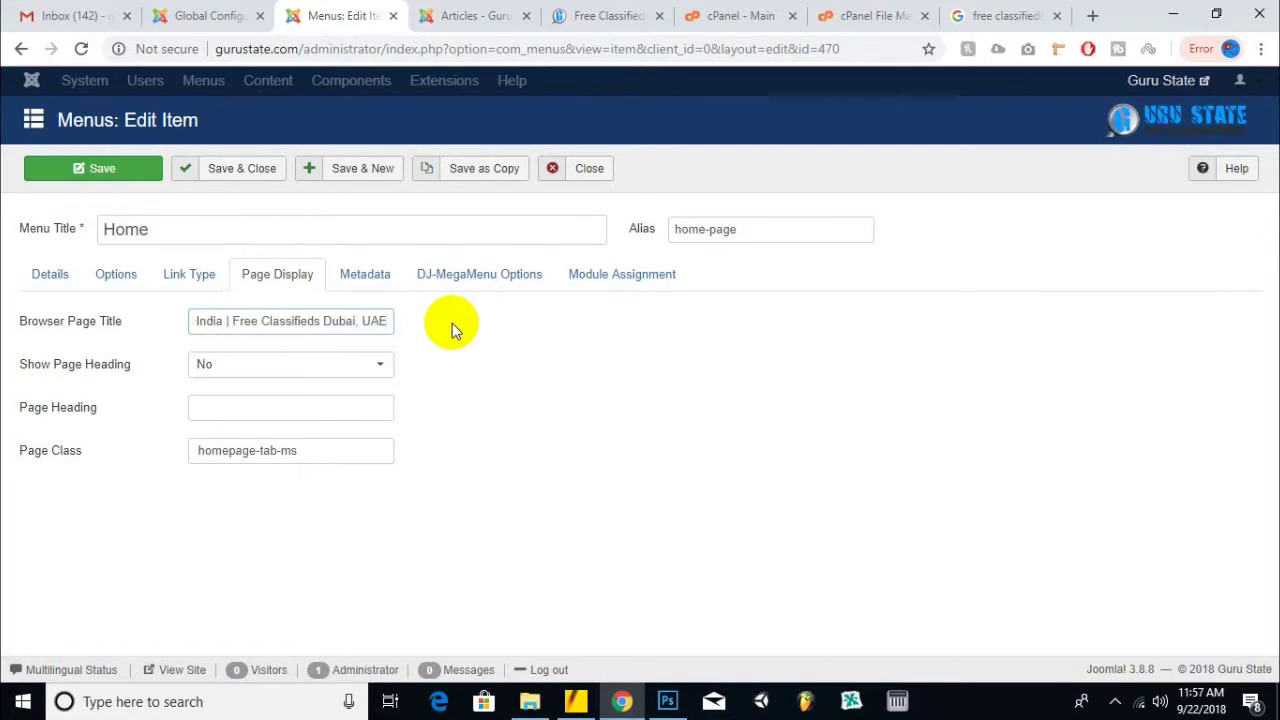
click(252, 168)
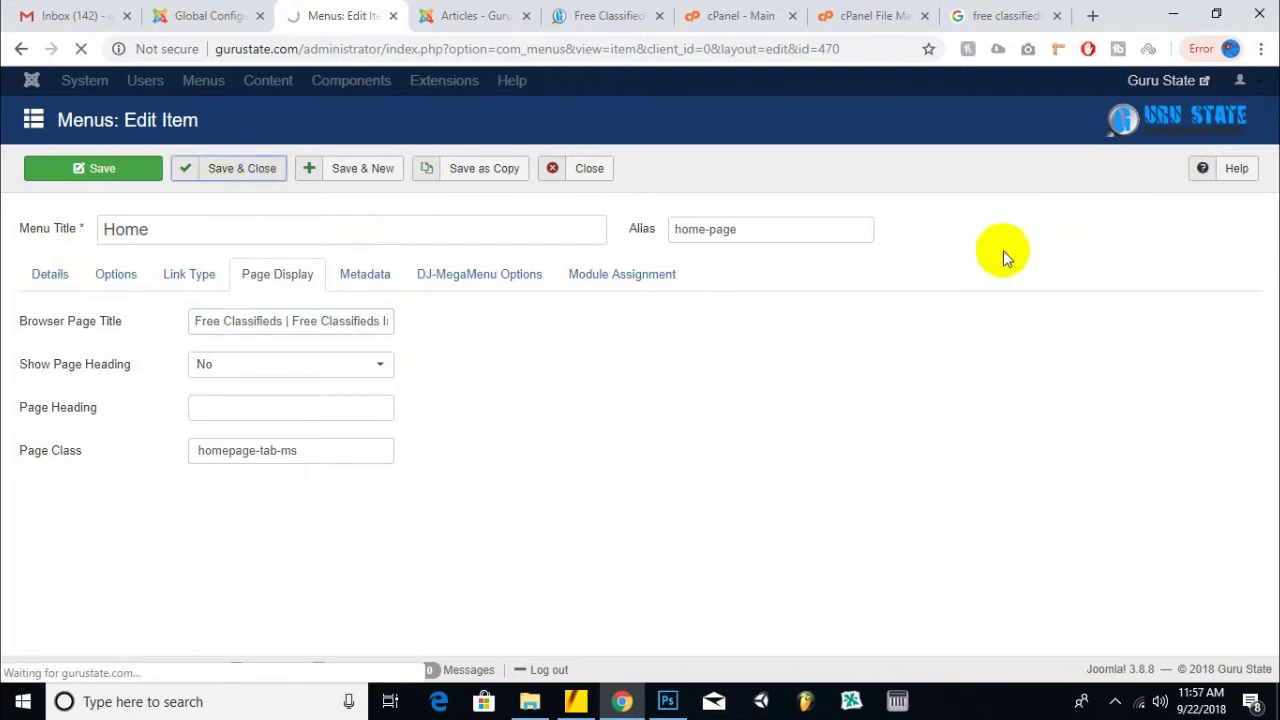
- Reload the live Guru State homepage and briefly check the free classifieds Google results
click(640, 14)
click(255, 93)
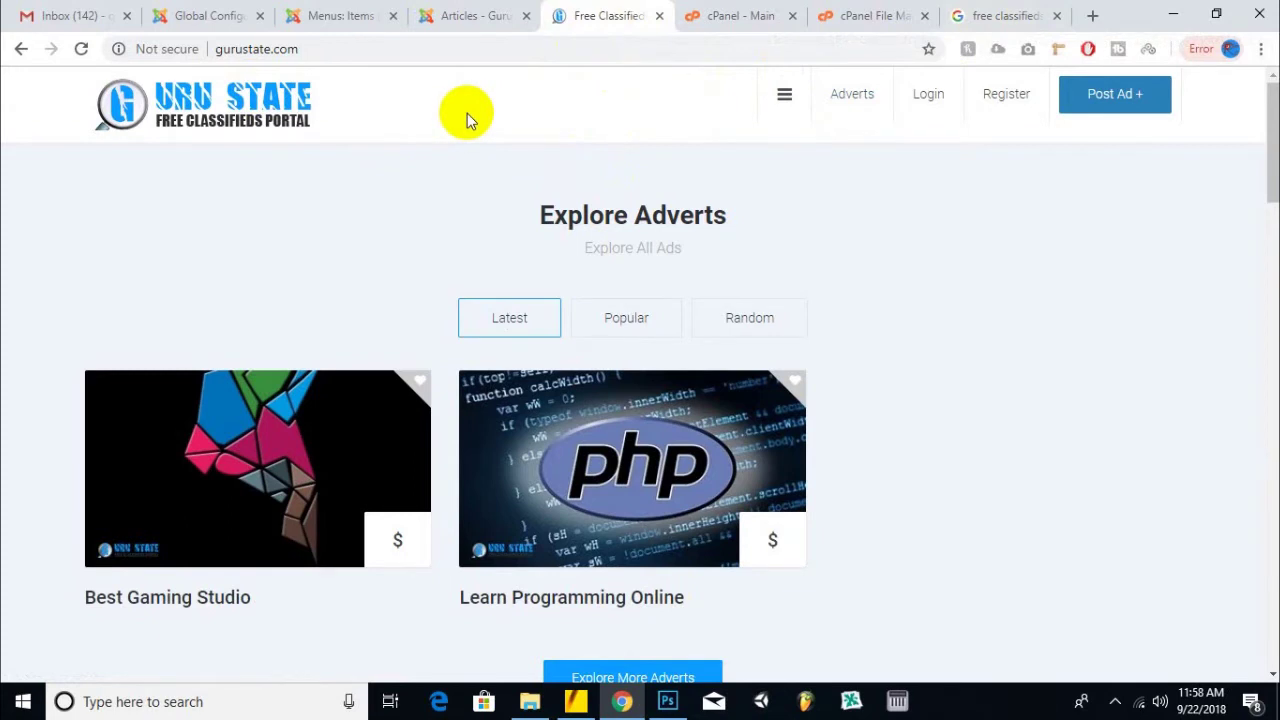
click(968, 14)
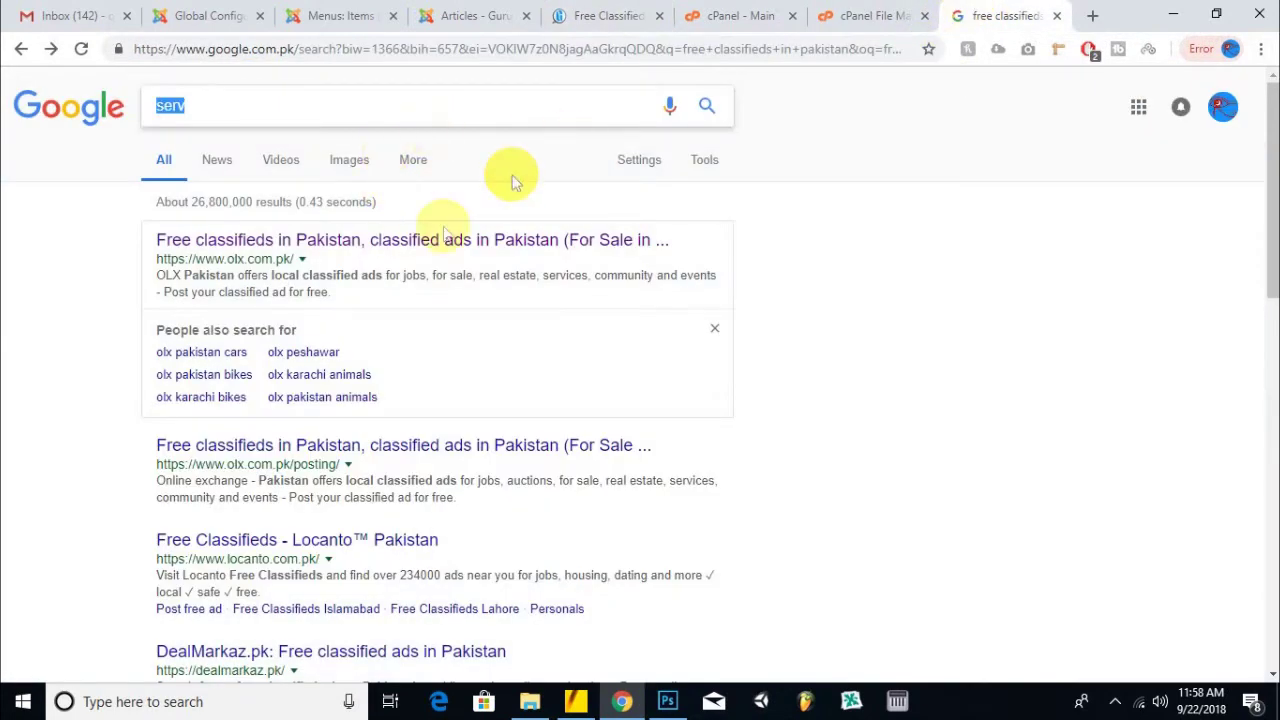
click(607, 15)
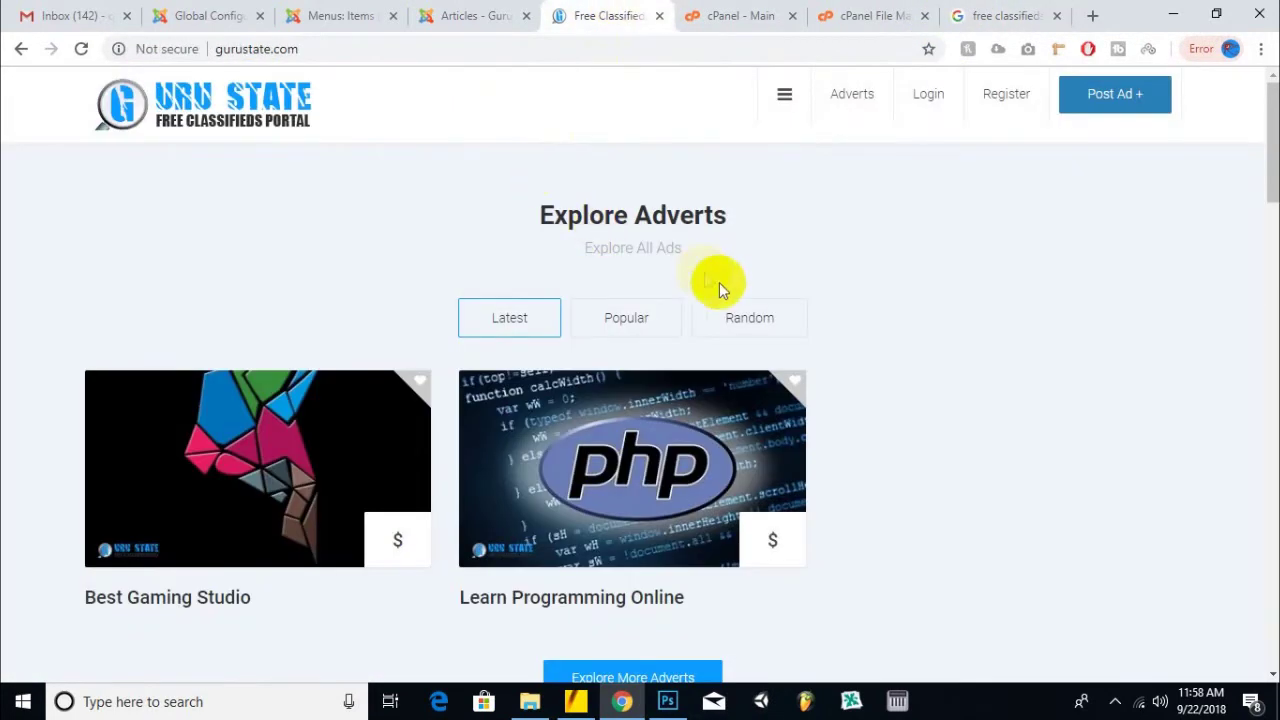
- Scroll the homepage from the adverts down to the footer and back up
scroll(238, 233, down, 5)
scroll(238, 228, down, 10)
scroll(718, 235, down, 4)
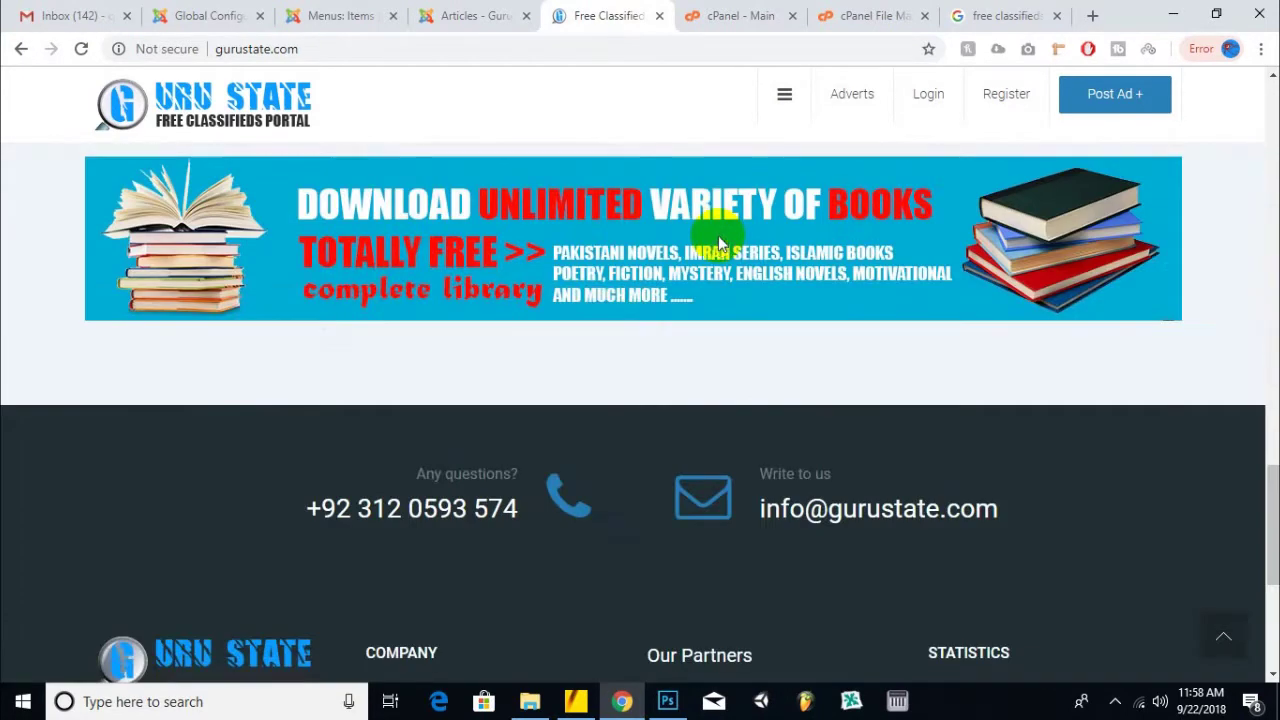
scroll(718, 235, down, 4)
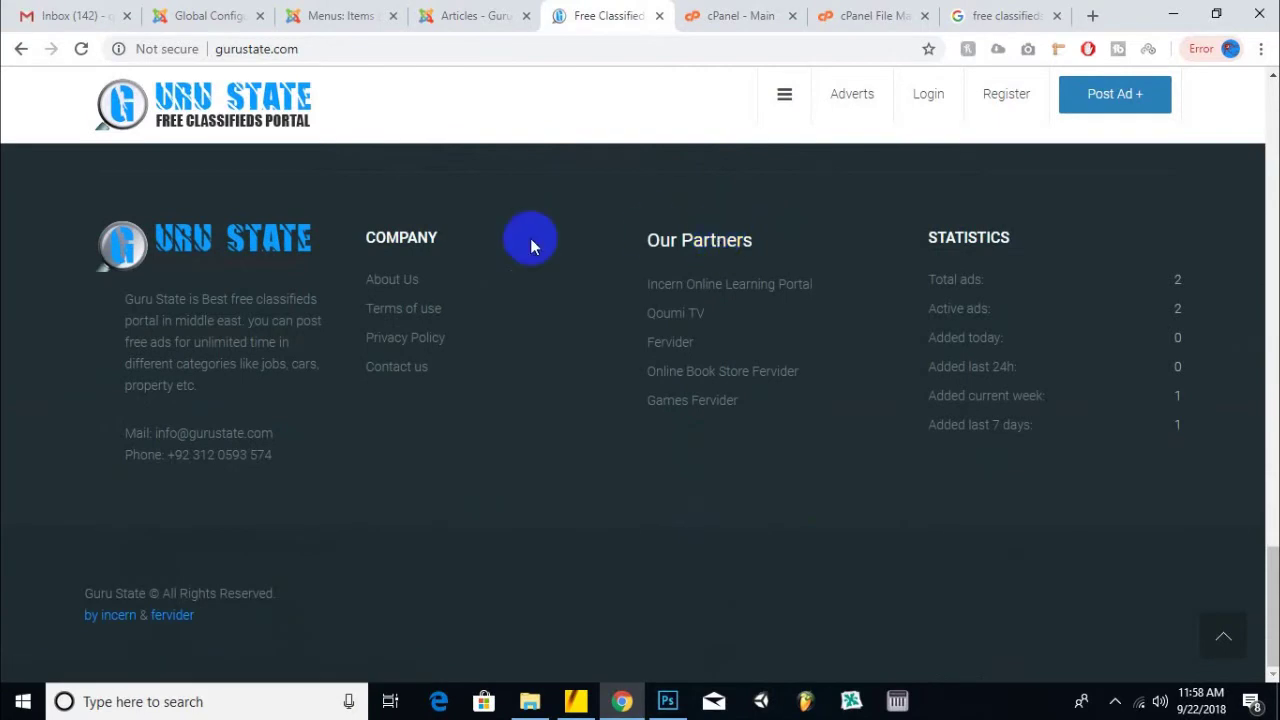
scroll(530, 238, up, 5)
scroll(530, 238, down, 4)
scroll(531, 245, up, 6)
scroll(530, 245, up, 5)
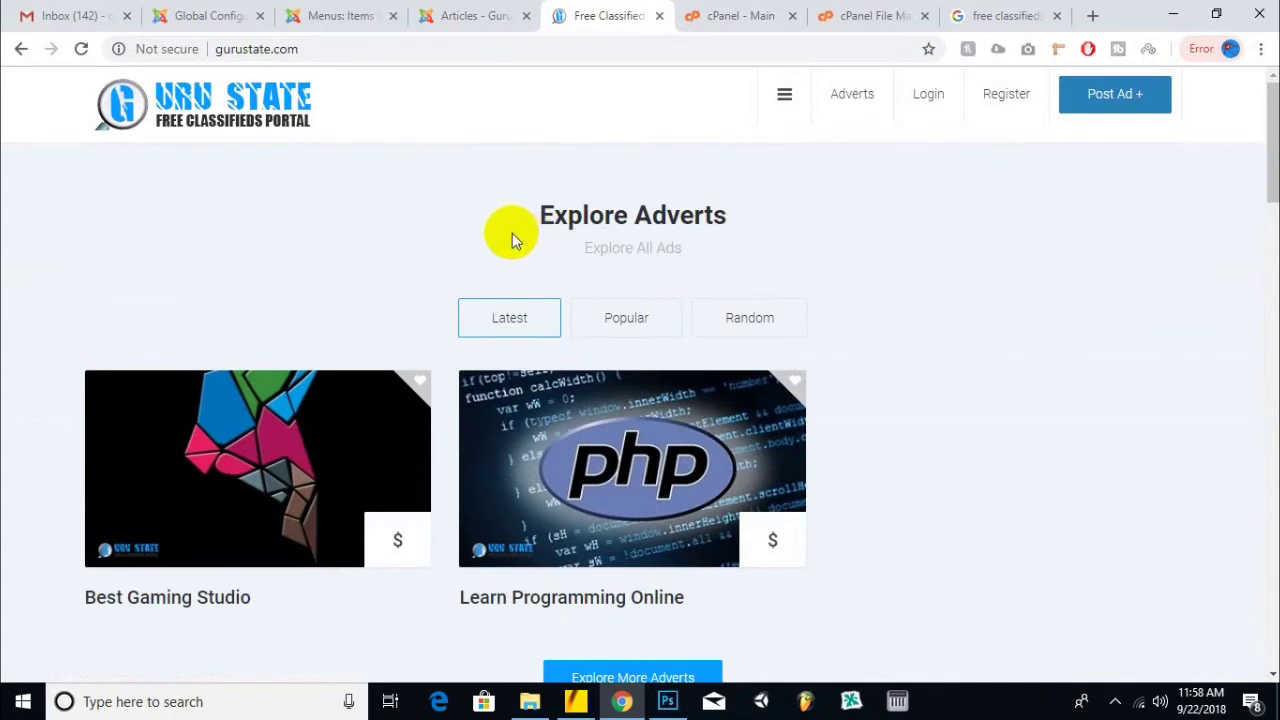
click(1046, 26)
- Close the free classifieds search tab and return to the homepage's Explore Adverts section
click(1059, 17)
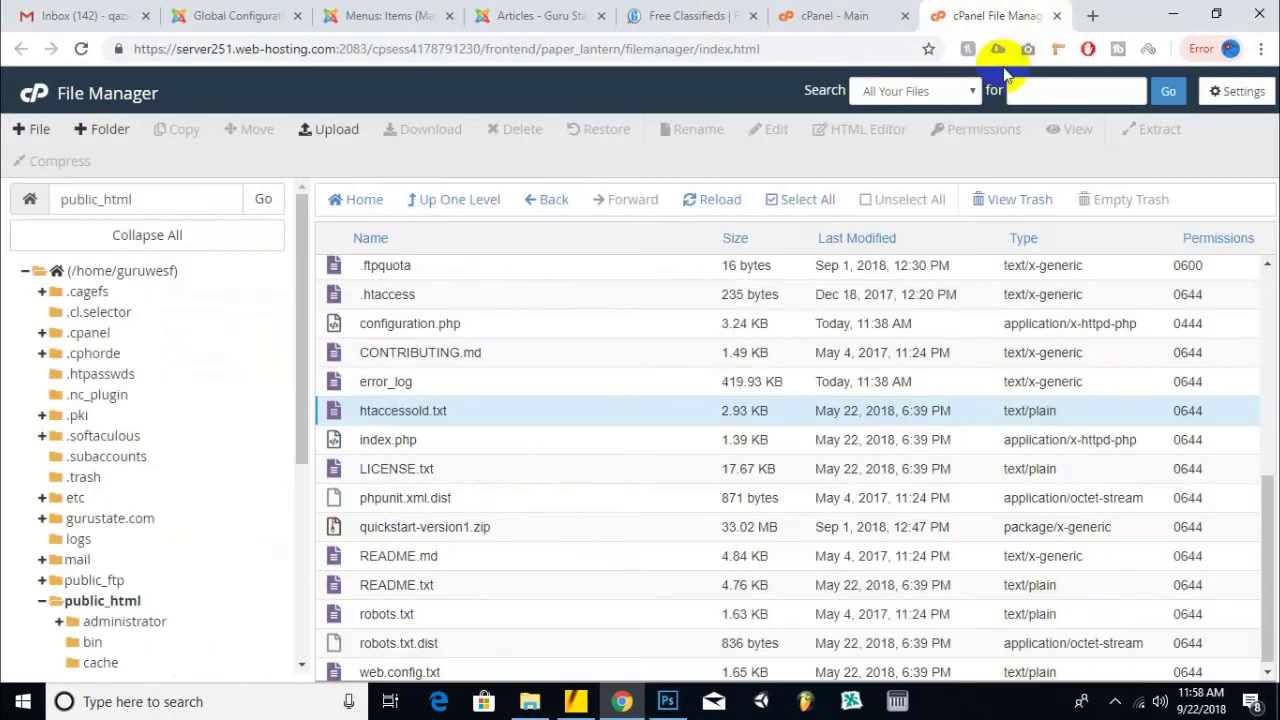
click(470, 401)
scroll(470, 398, up, 10)
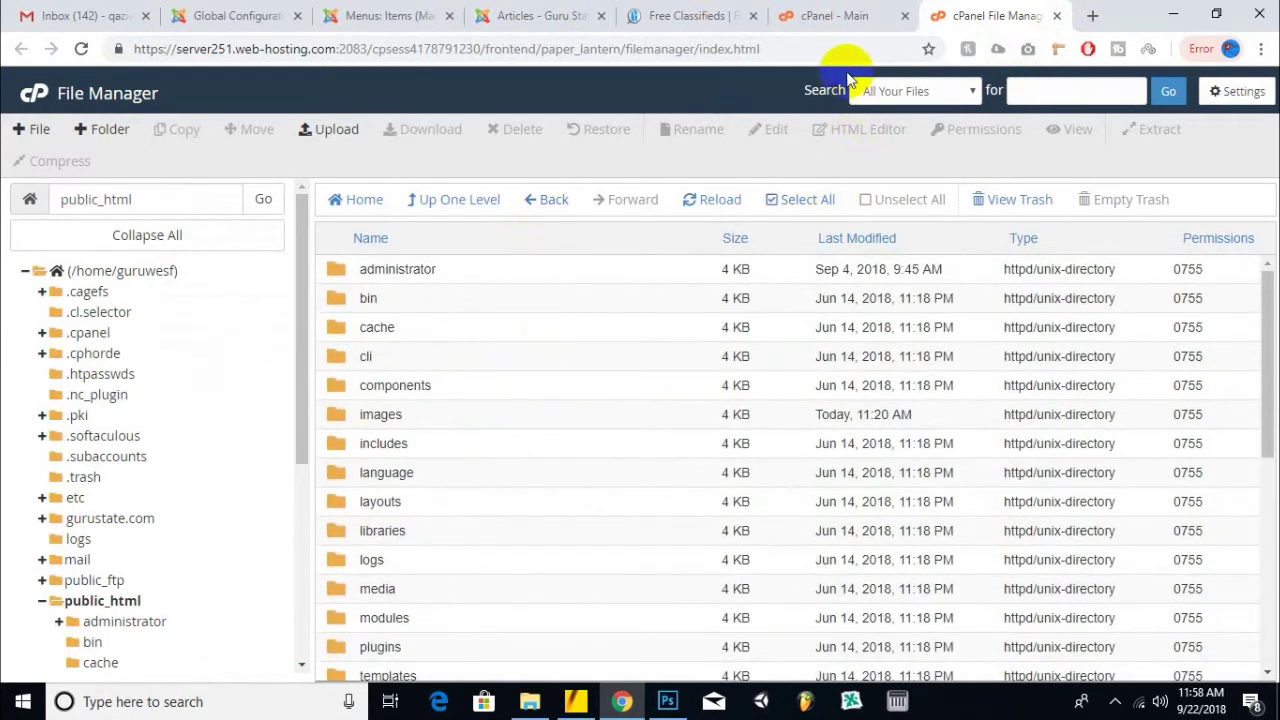
click(660, 14)
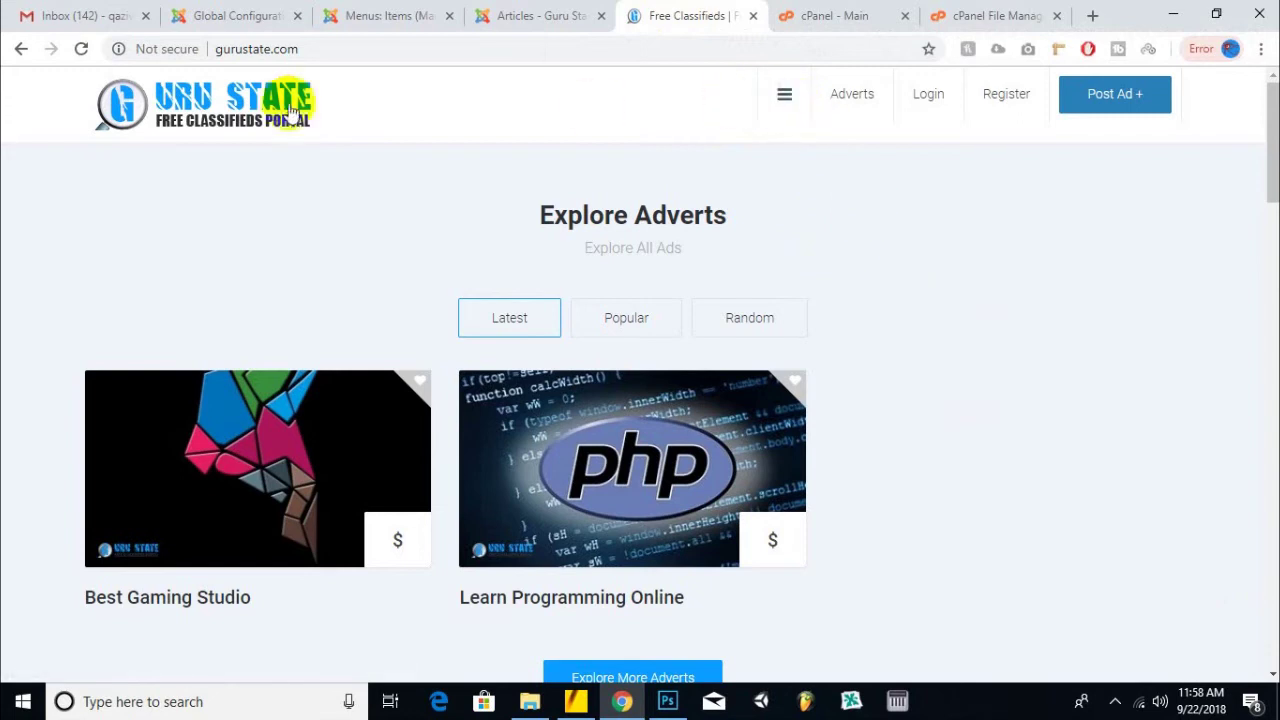
scroll(500, 300, down, 5)
scroll(500, 300, up, 1)
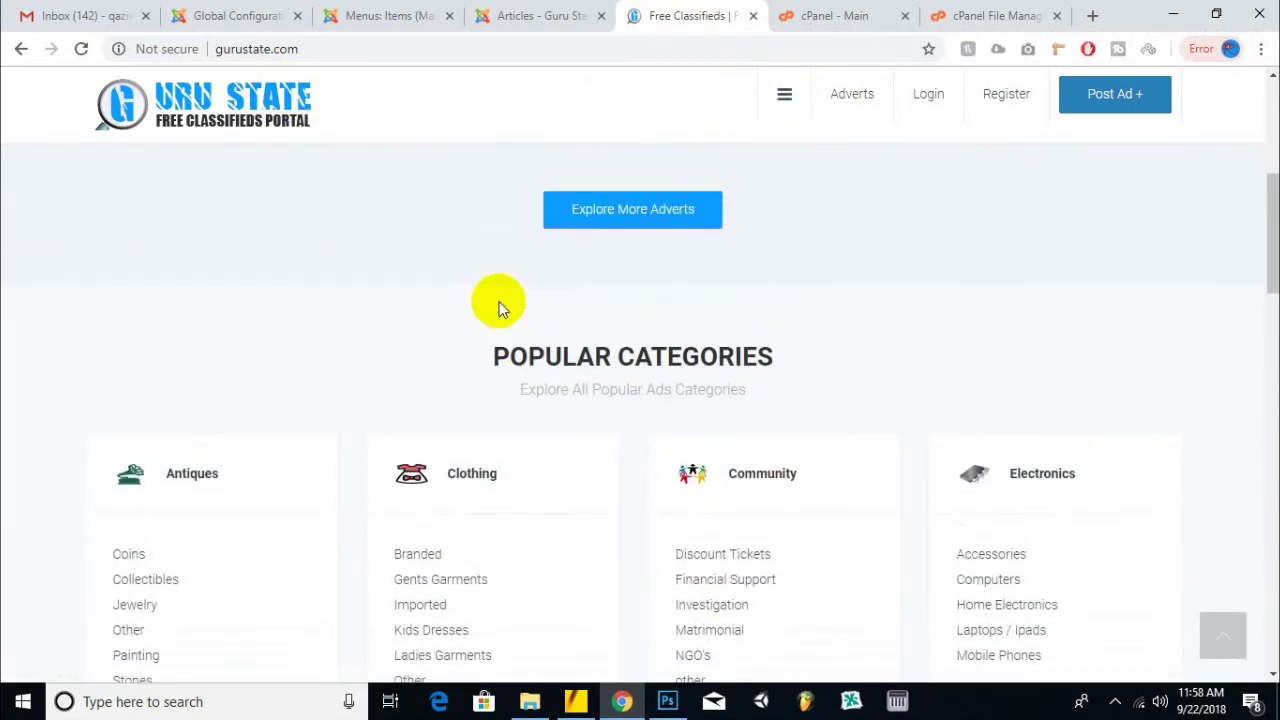
scroll(500, 300, down, 1)
scroll(670, 370, down, 5)
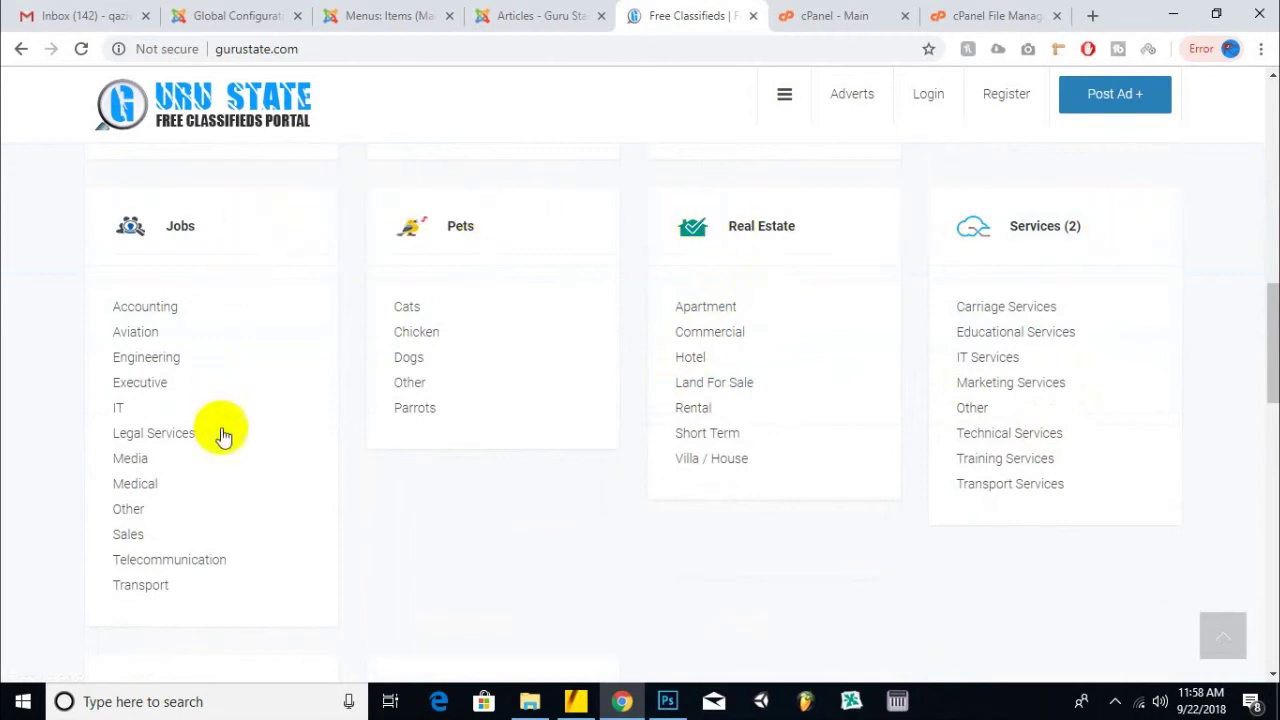
scroll(878, 356, down, 5)
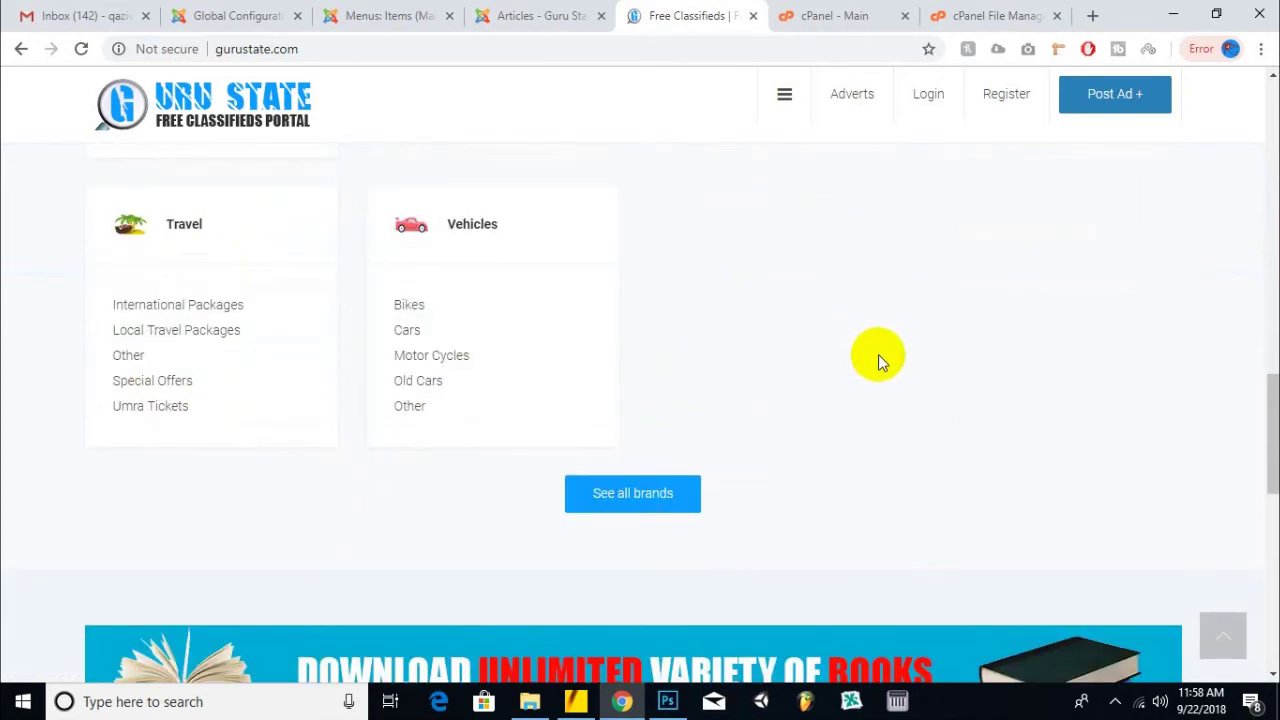
scroll(878, 354, down, 3)
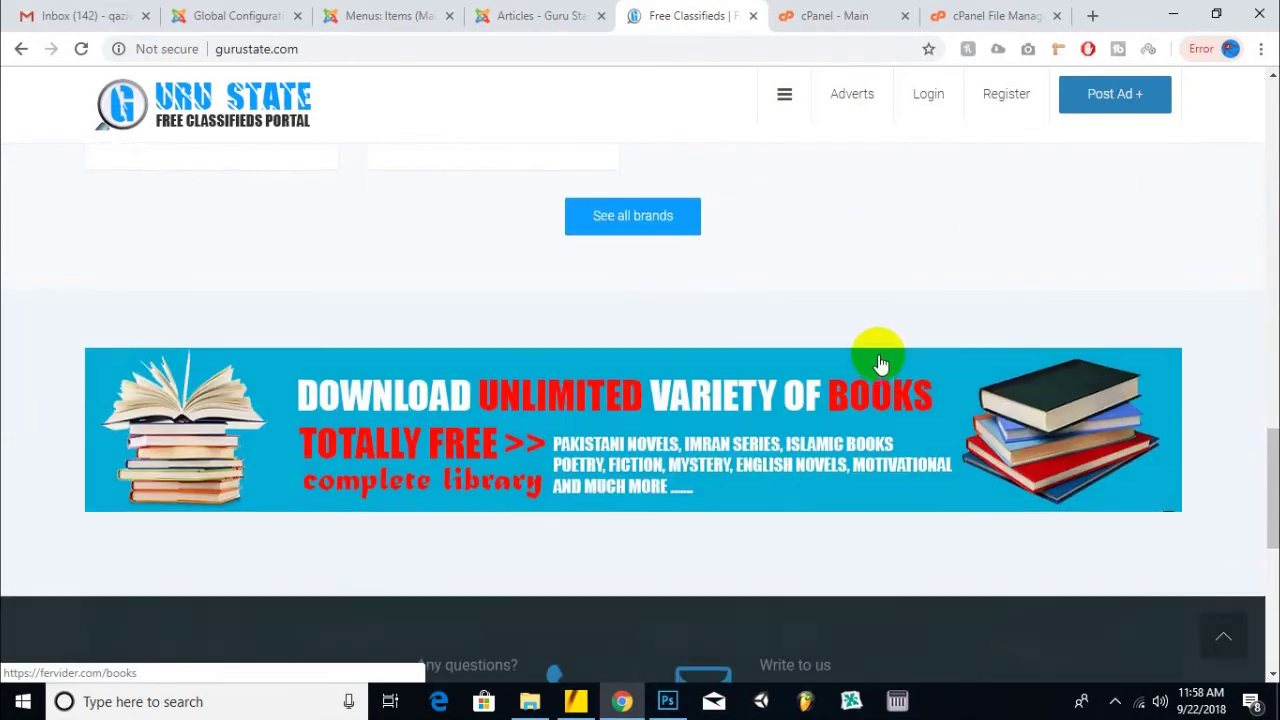
scroll(878, 354, up, 5)
scroll(878, 354, up, 5)
scroll(876, 352, up, 3)
scroll(876, 350, up, 1)
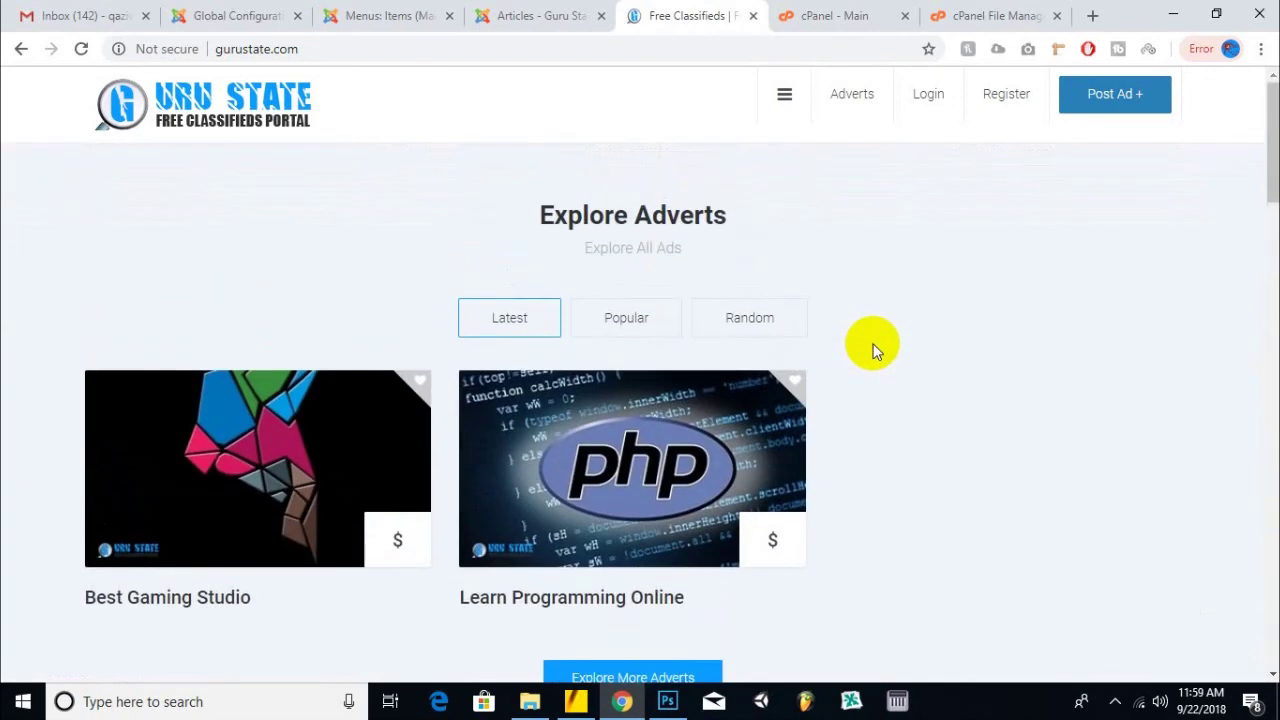